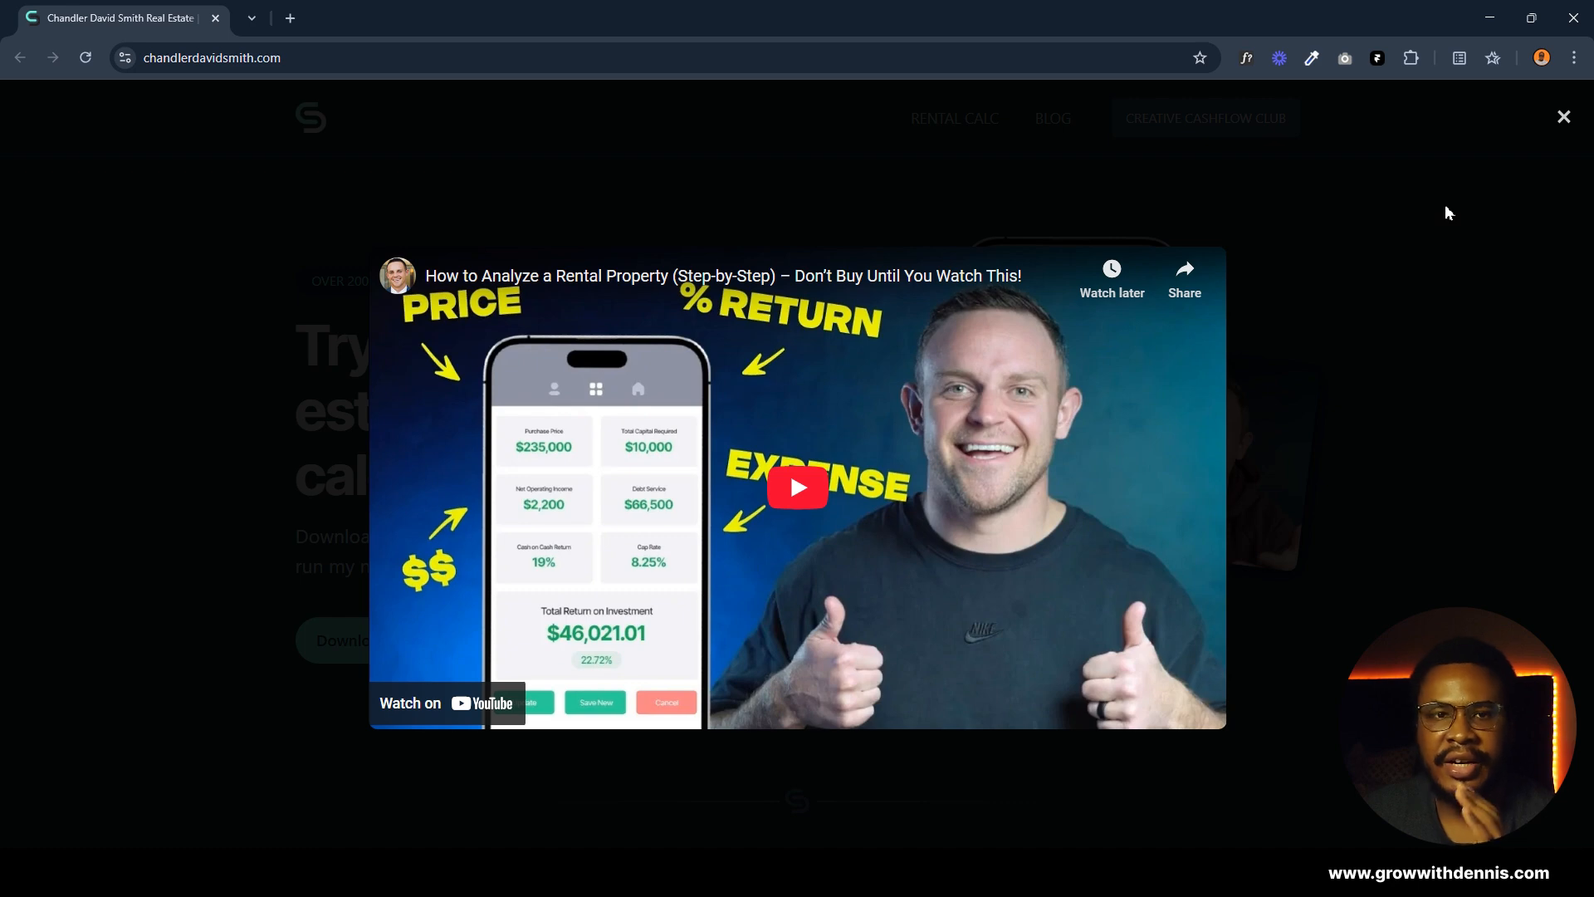
Step: Close the demo video on the reference site, and select the "Download My App - It's Free" button in the Framer project
{"action": "left_click", "coordinate": [1561, 117]}
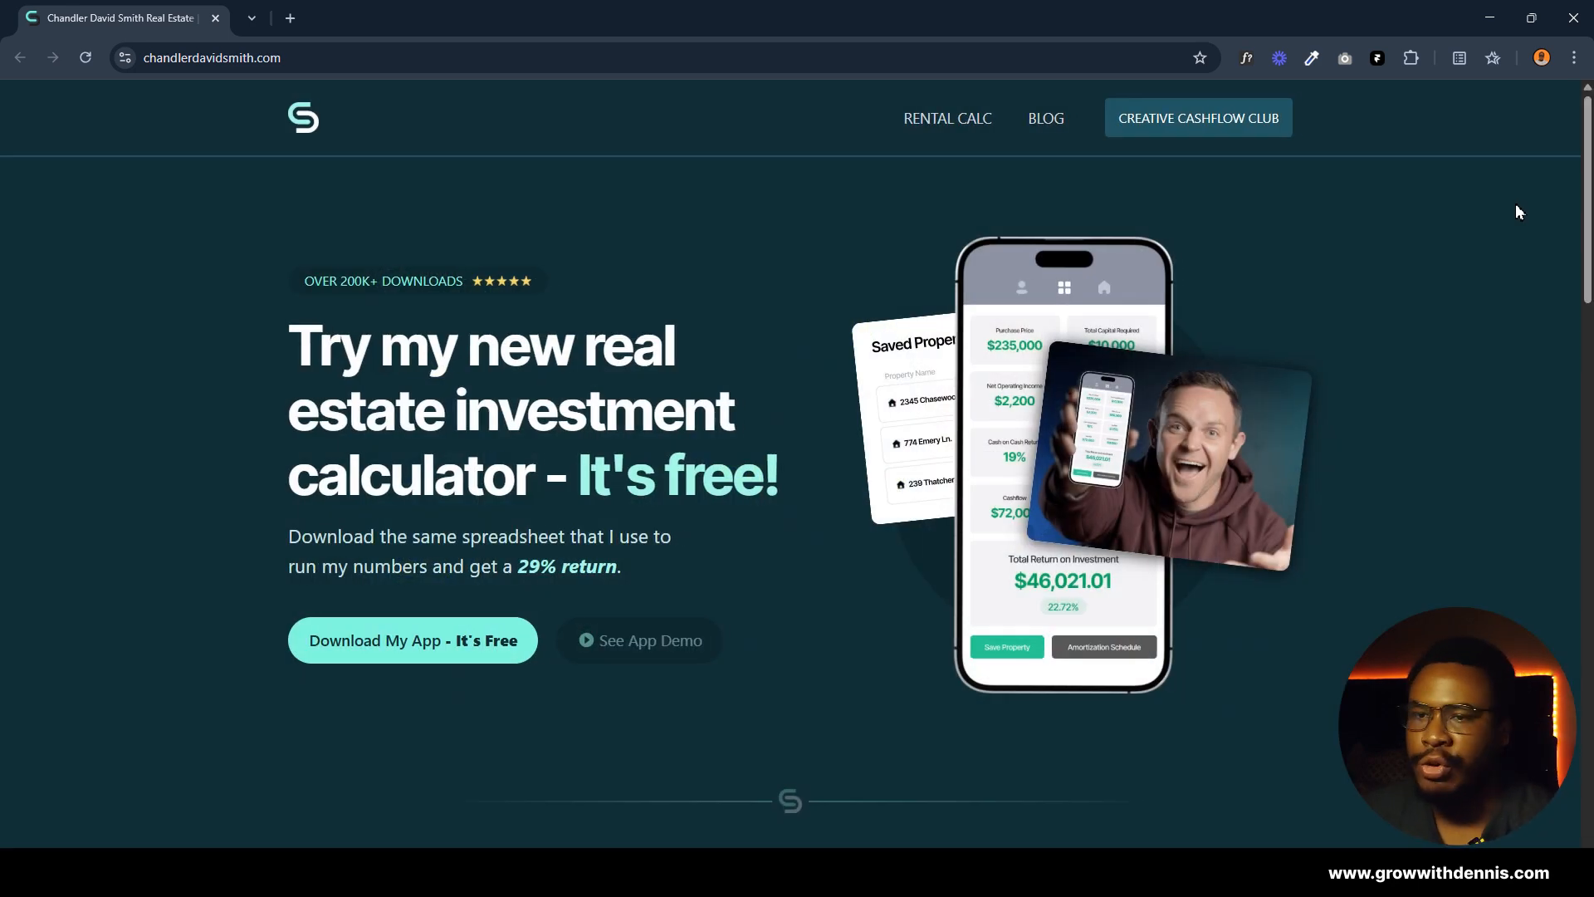
{"action": "key", "text": "alt+Tab"}
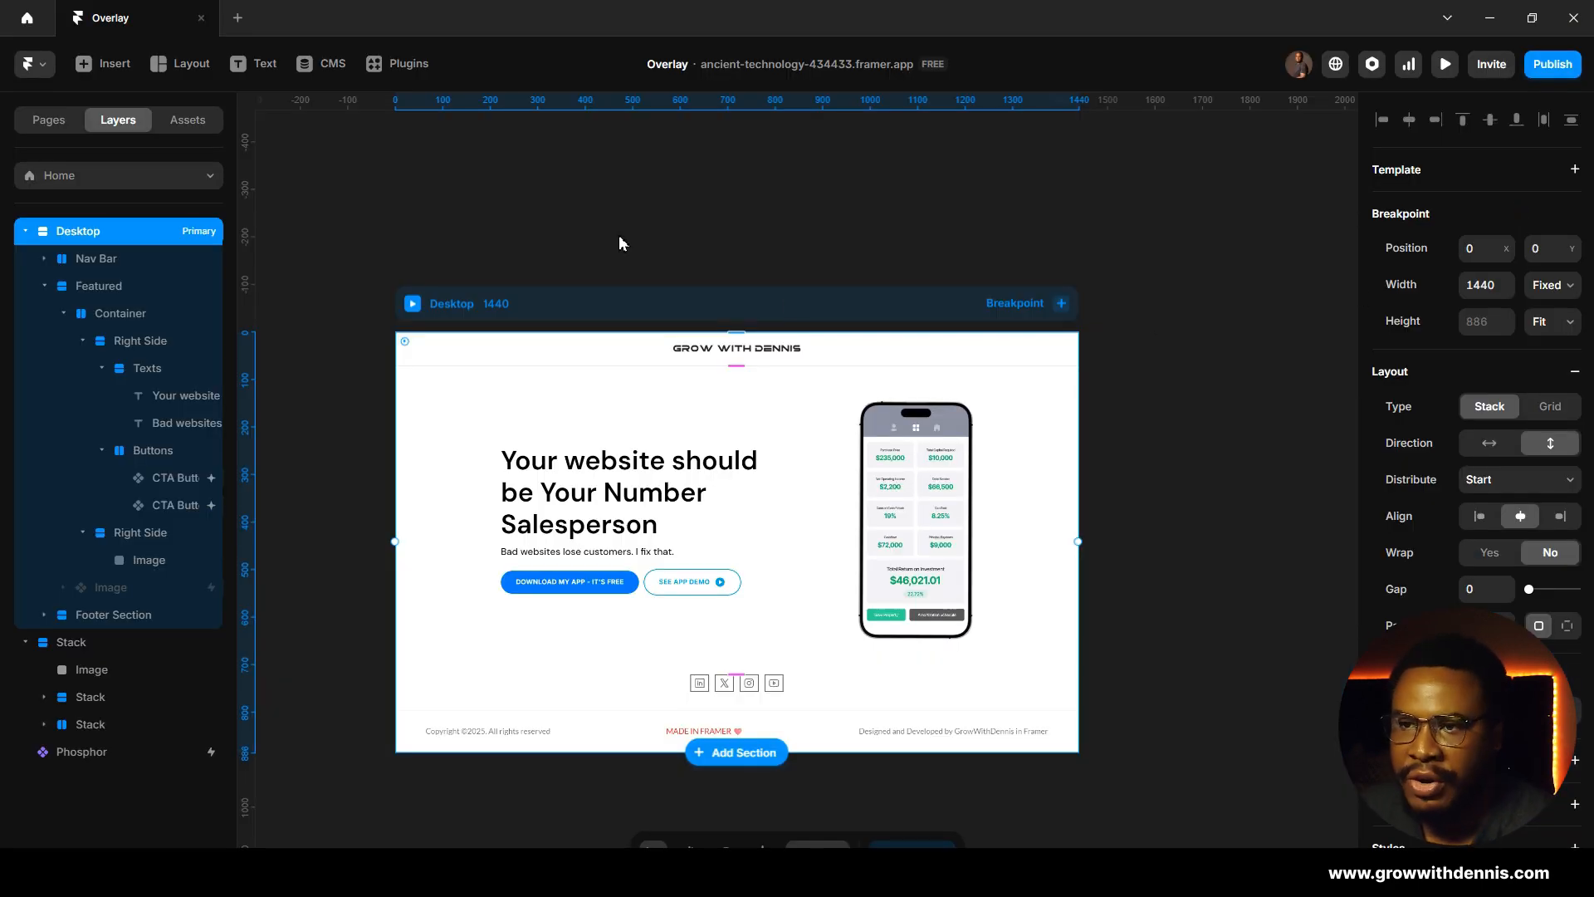
{"action": "left_click", "coordinate": [624, 228]}
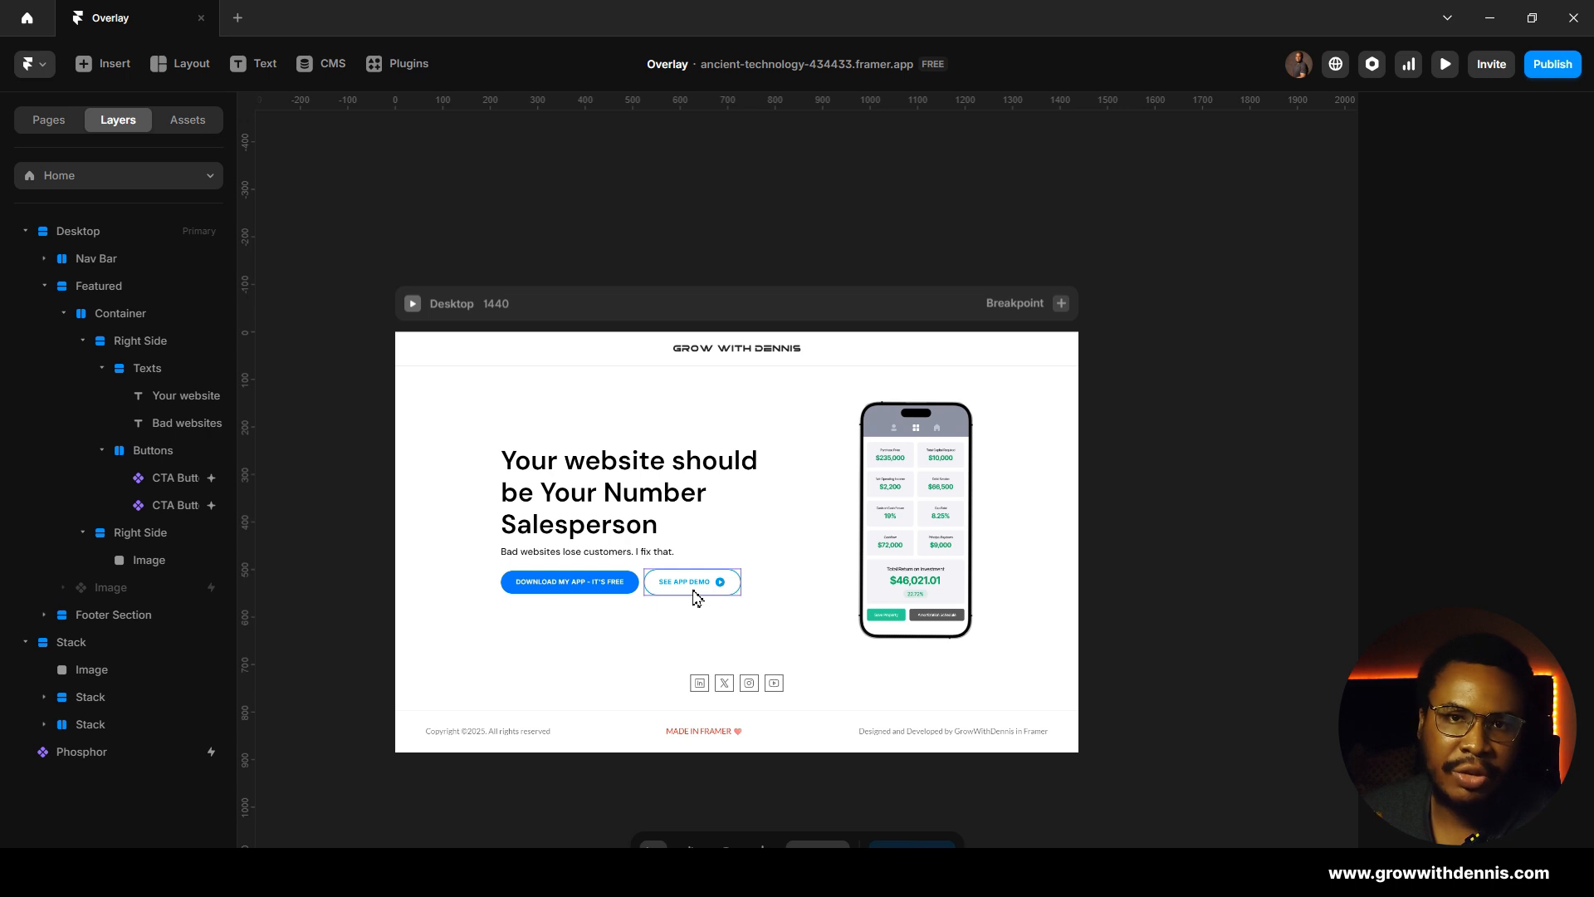
{"action": "left_click", "coordinate": [566, 591]}
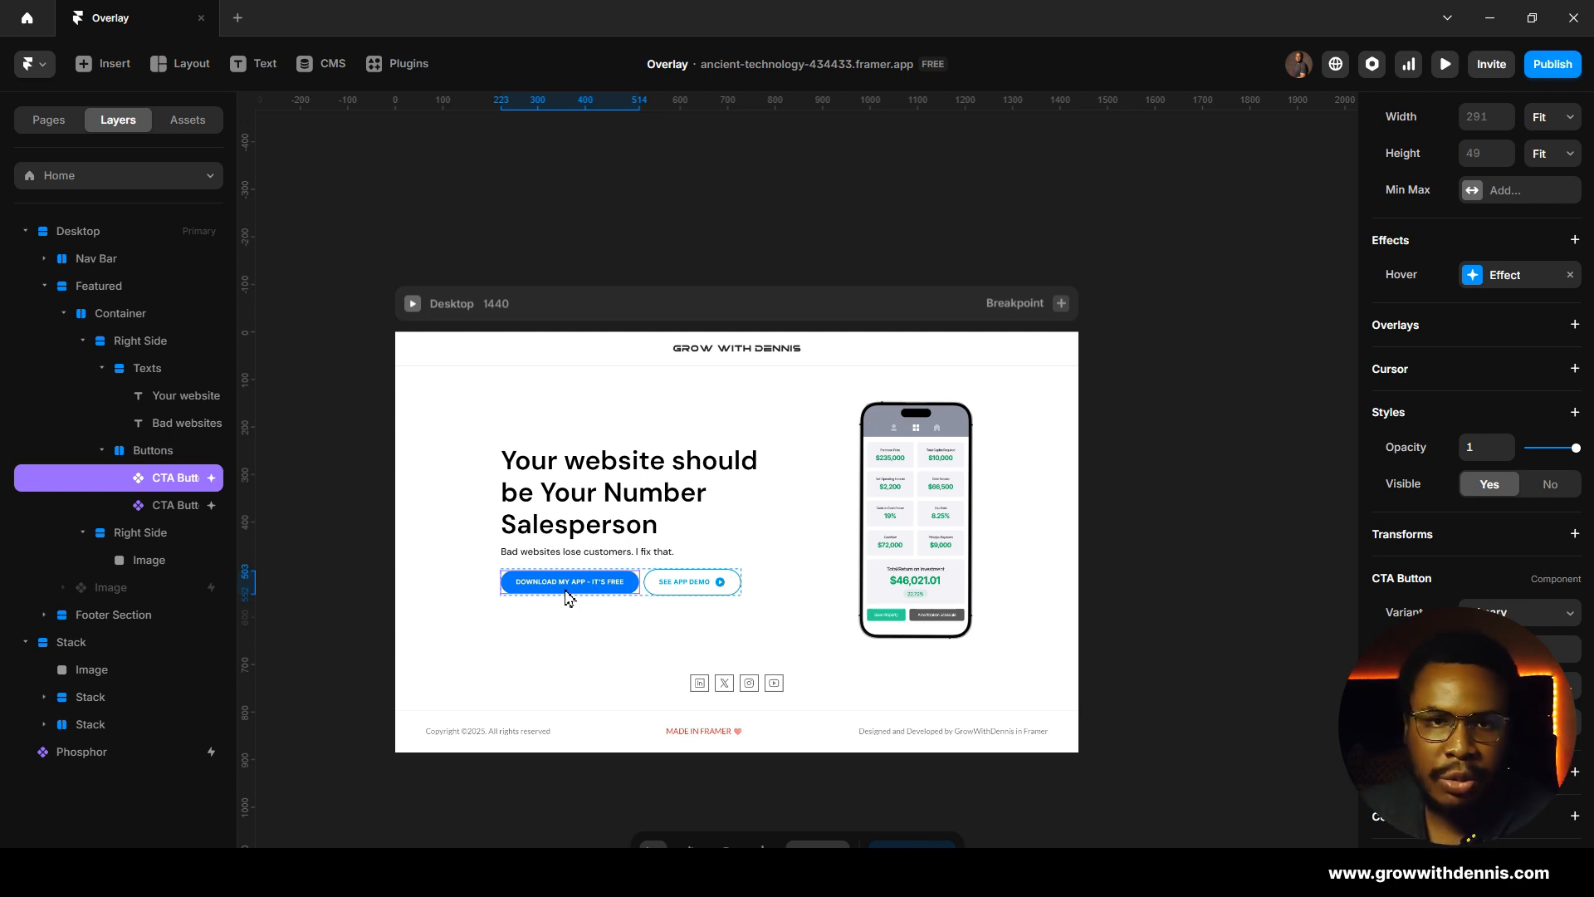
{"action": "left_click", "coordinate": [335, 610]}
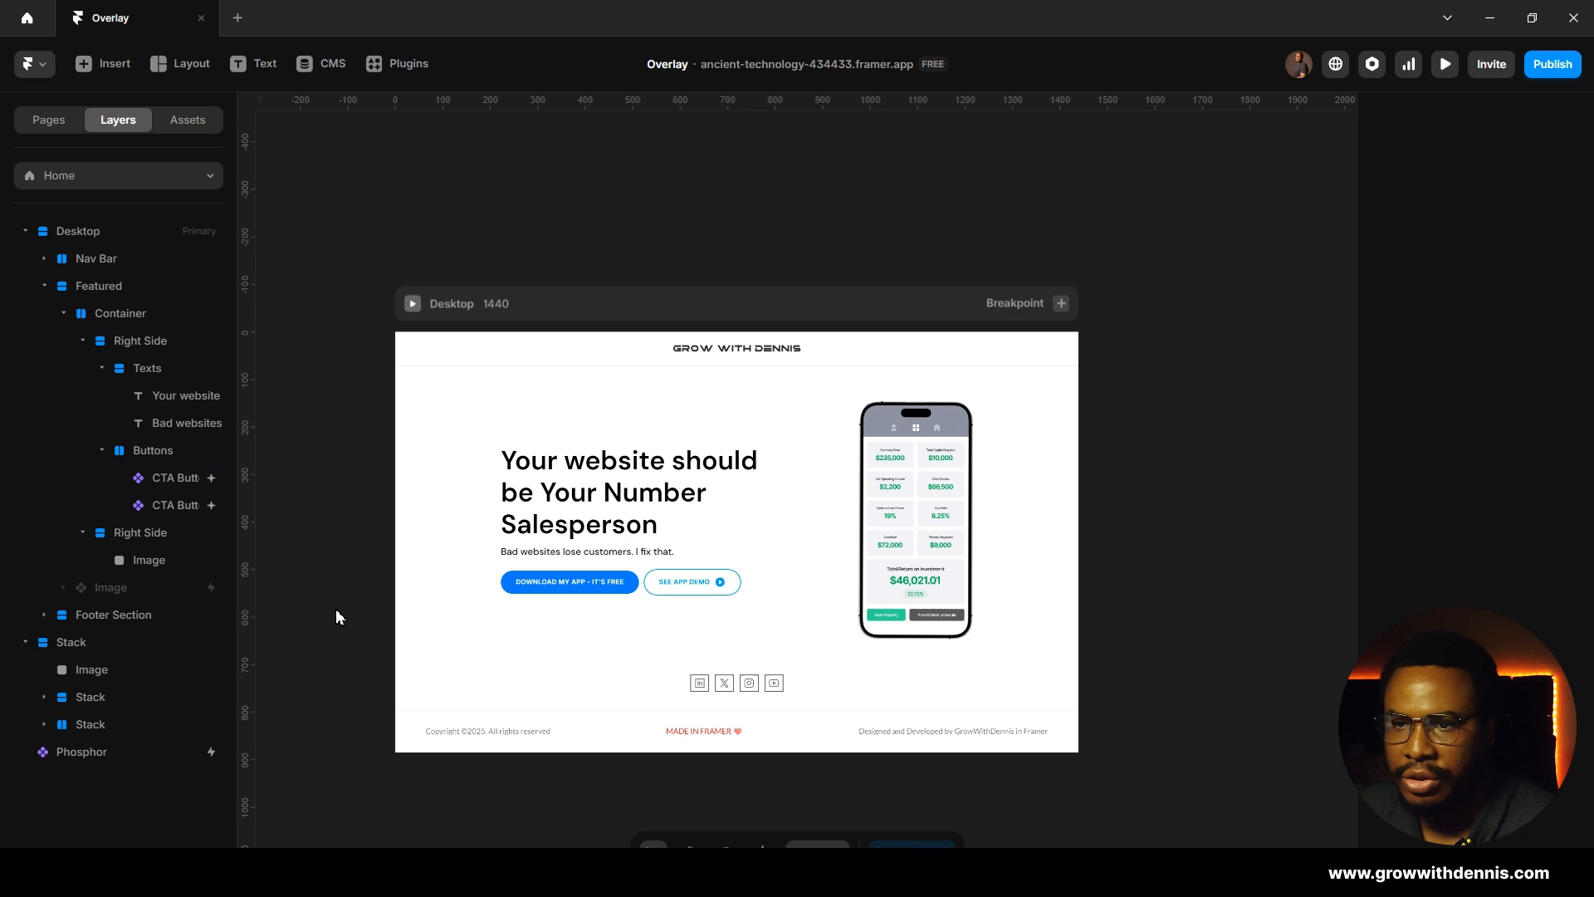
{"action": "left_click", "coordinate": [561, 591]}
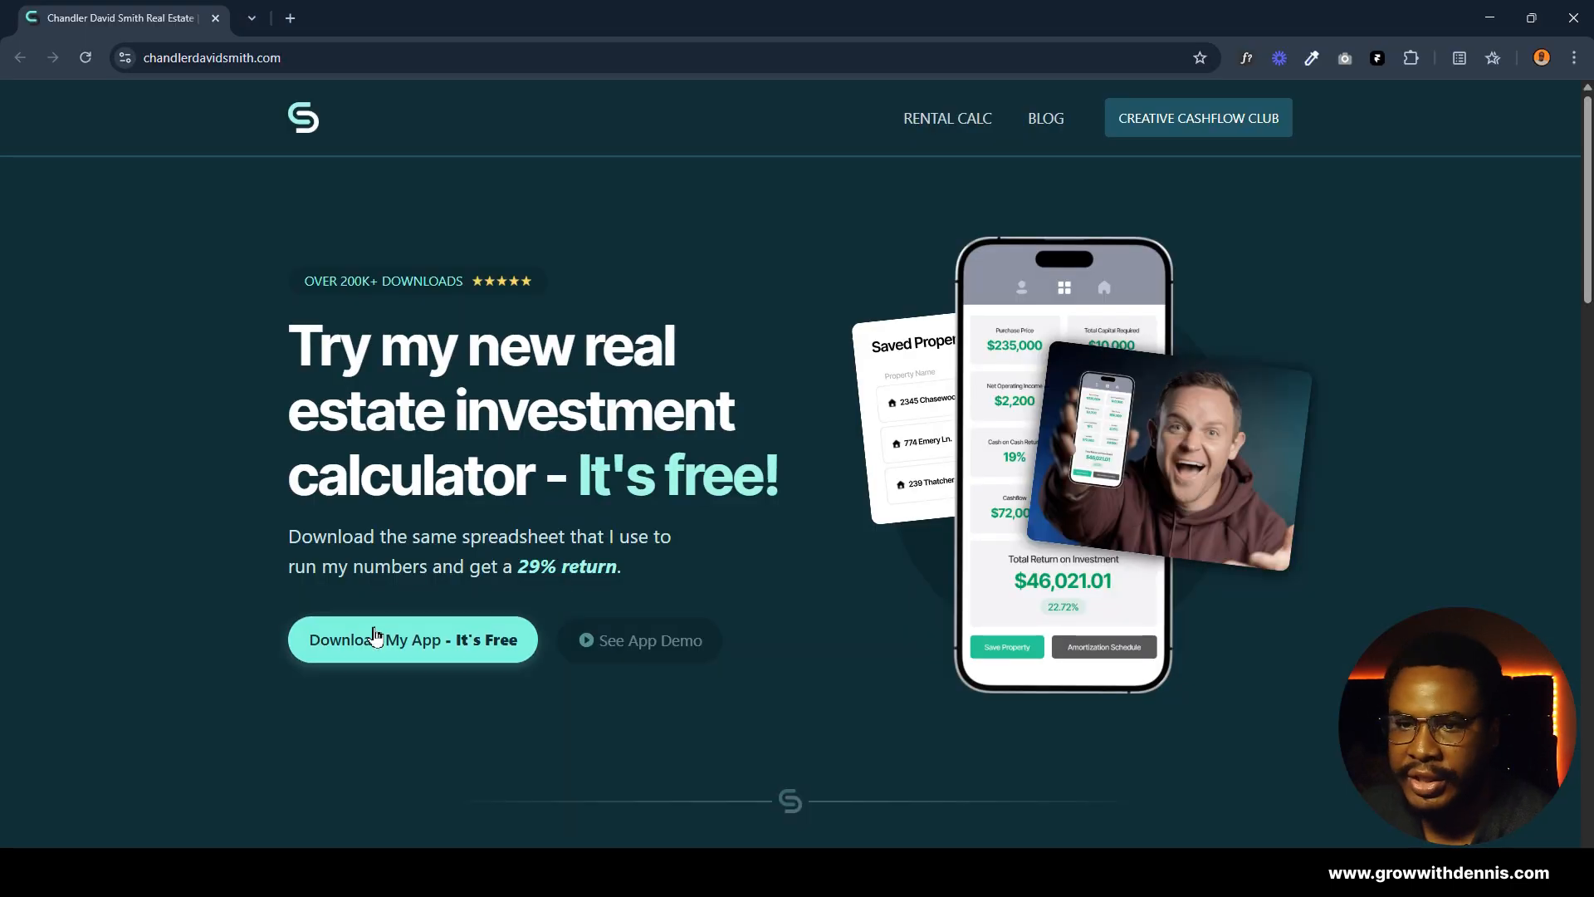
Step: Switch to the reference site and examine how its Download My App button opens and closes the "Choose your app version" popup
{"action": "left_click", "coordinate": [379, 641]}
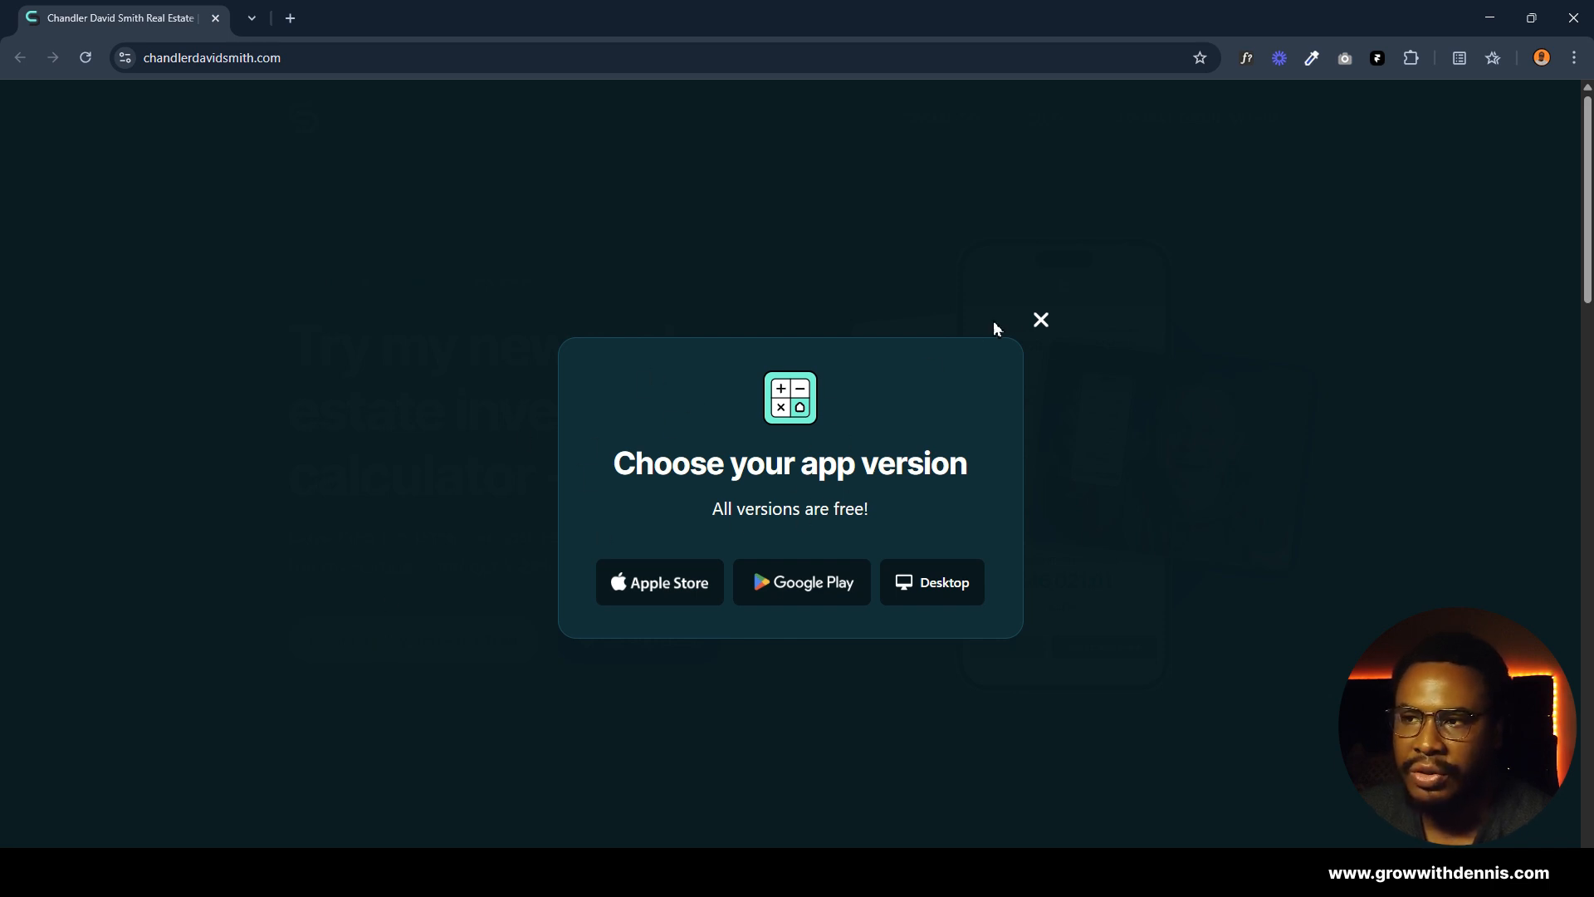
{"action": "left_click", "coordinate": [1040, 321]}
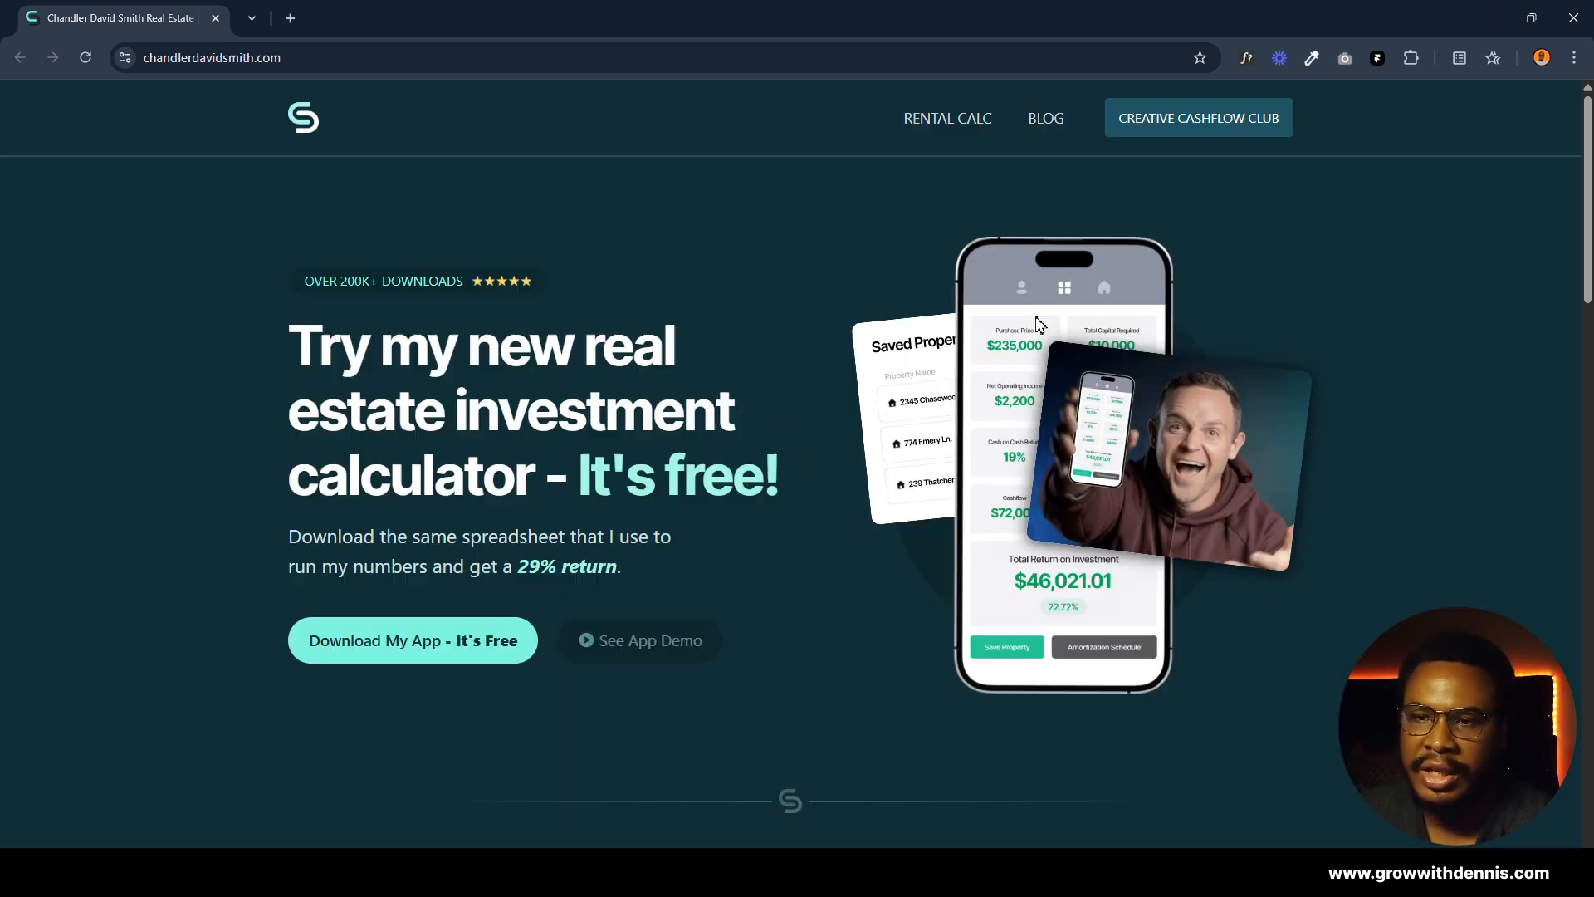
{"action": "left_click", "coordinate": [419, 656]}
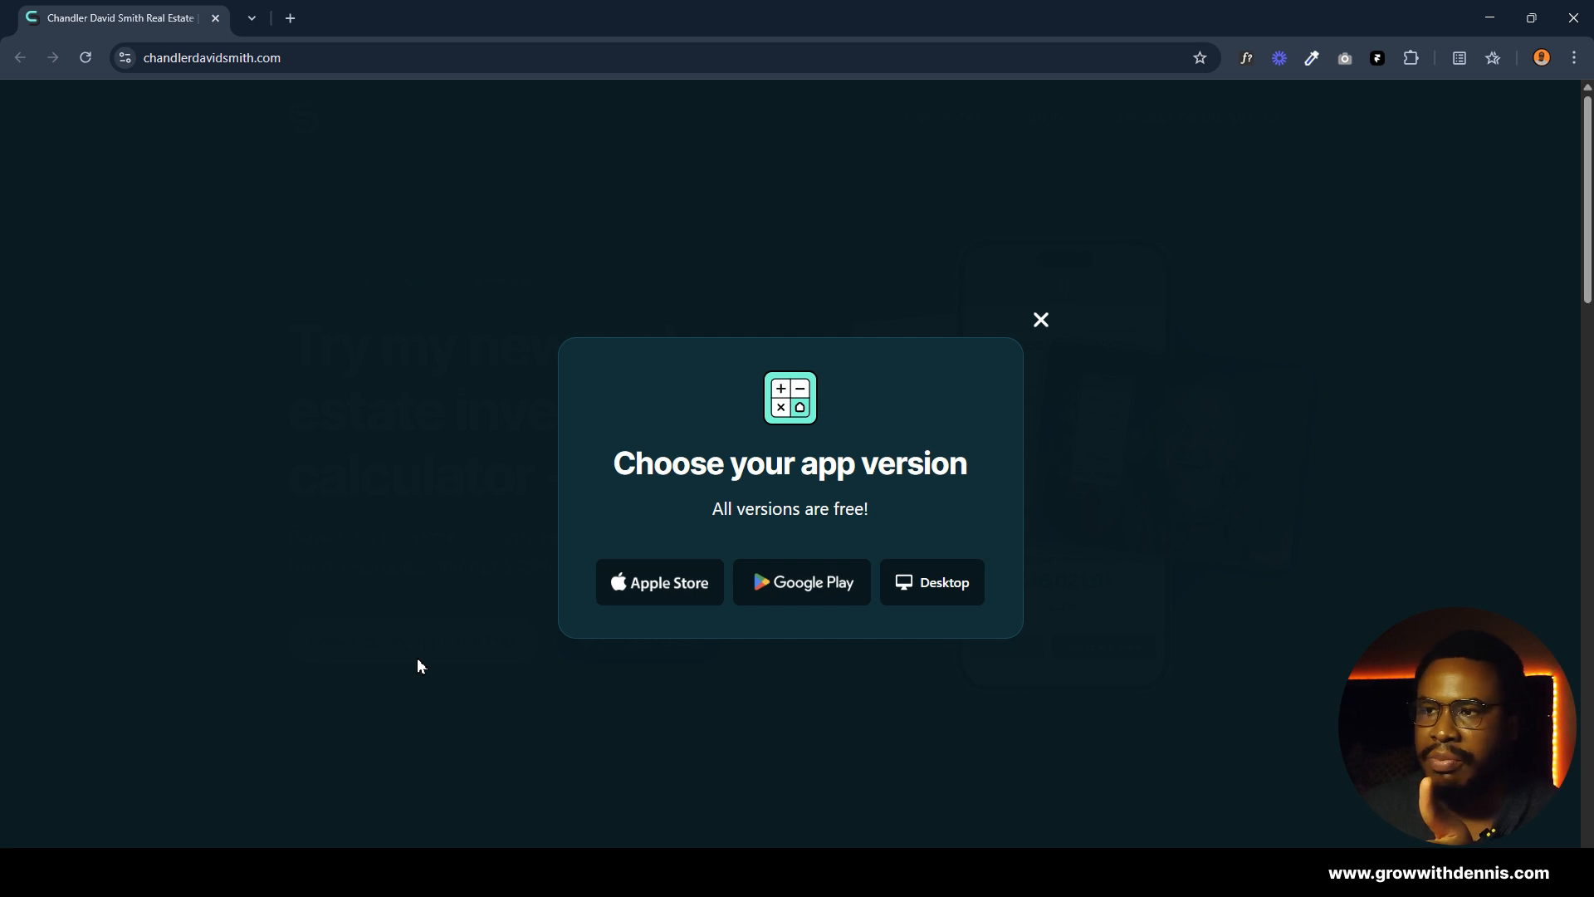
{"action": "left_click", "coordinate": [1042, 321]}
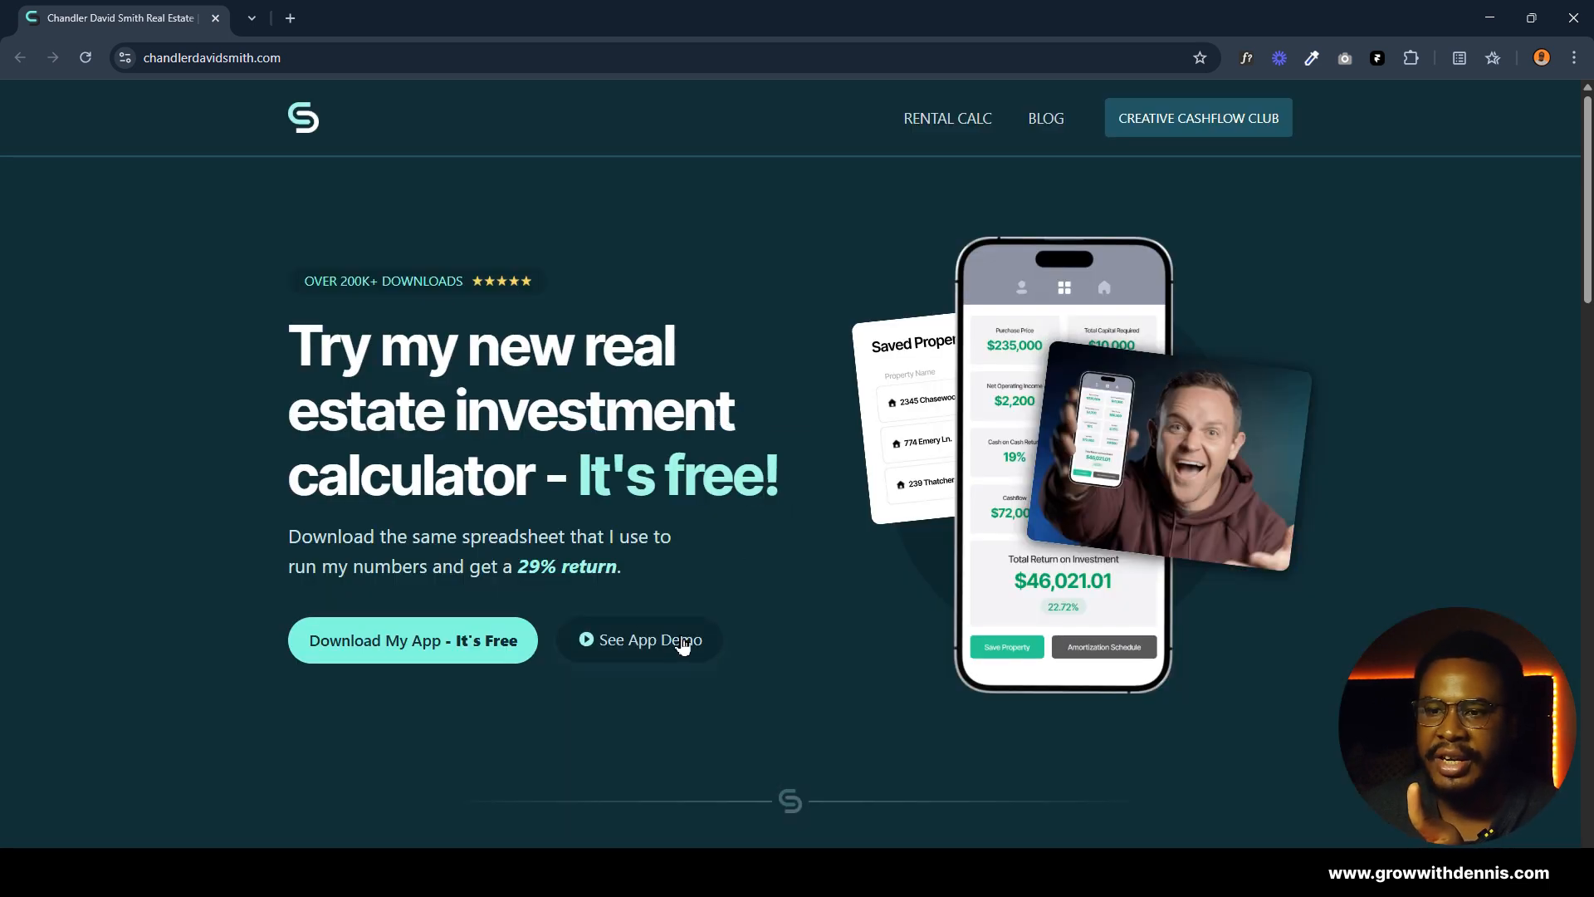
{"action": "left_click", "coordinate": [480, 664]}
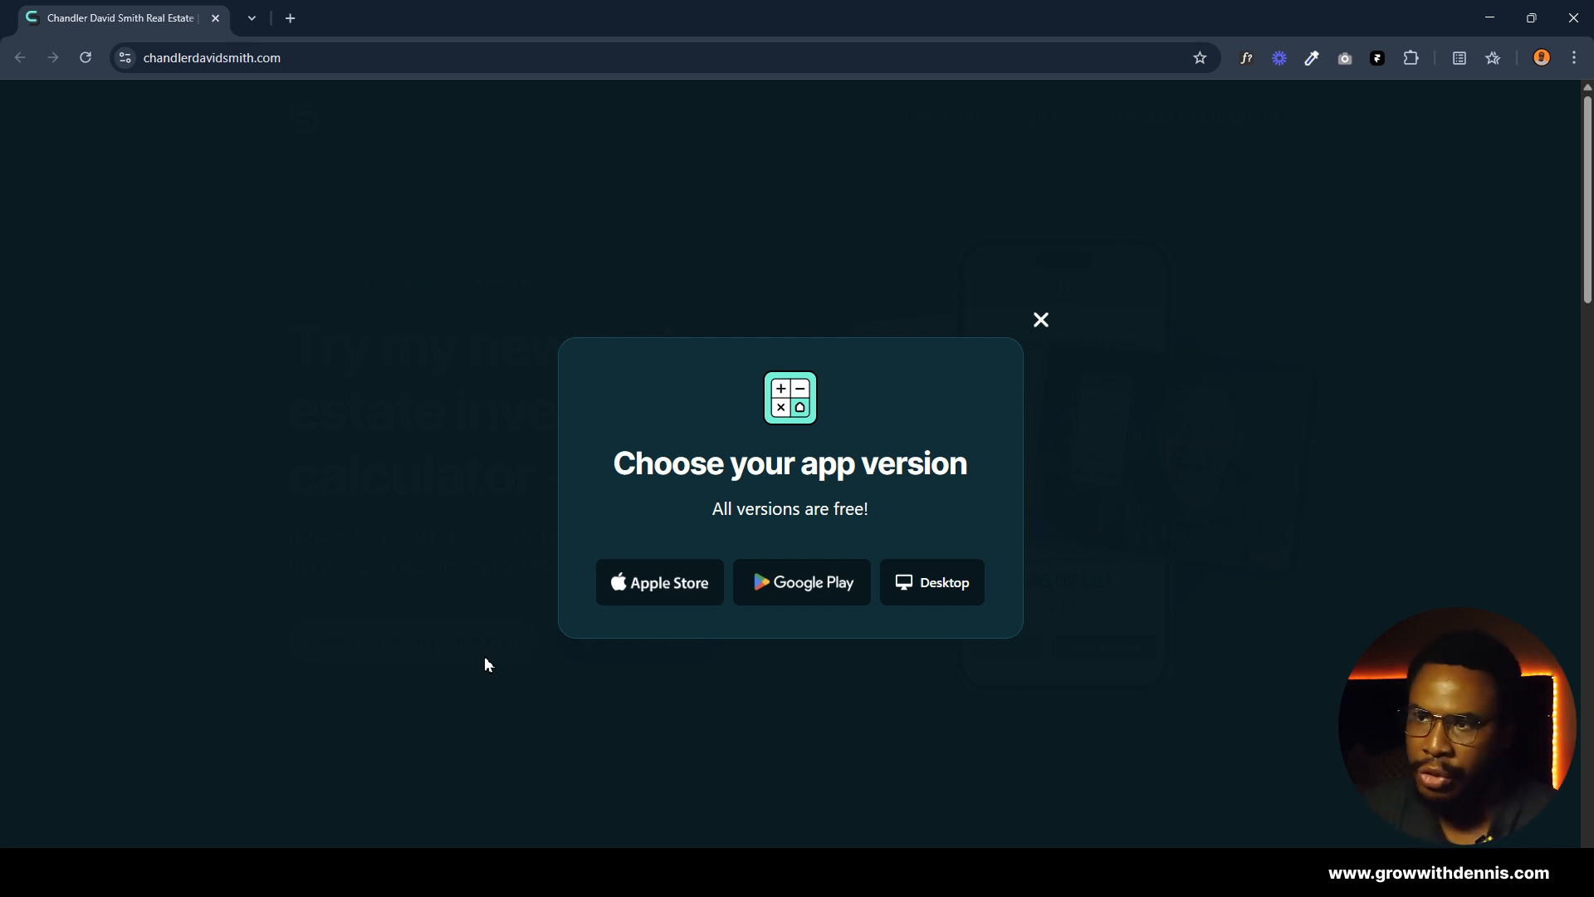
{"action": "left_click", "coordinate": [1041, 320]}
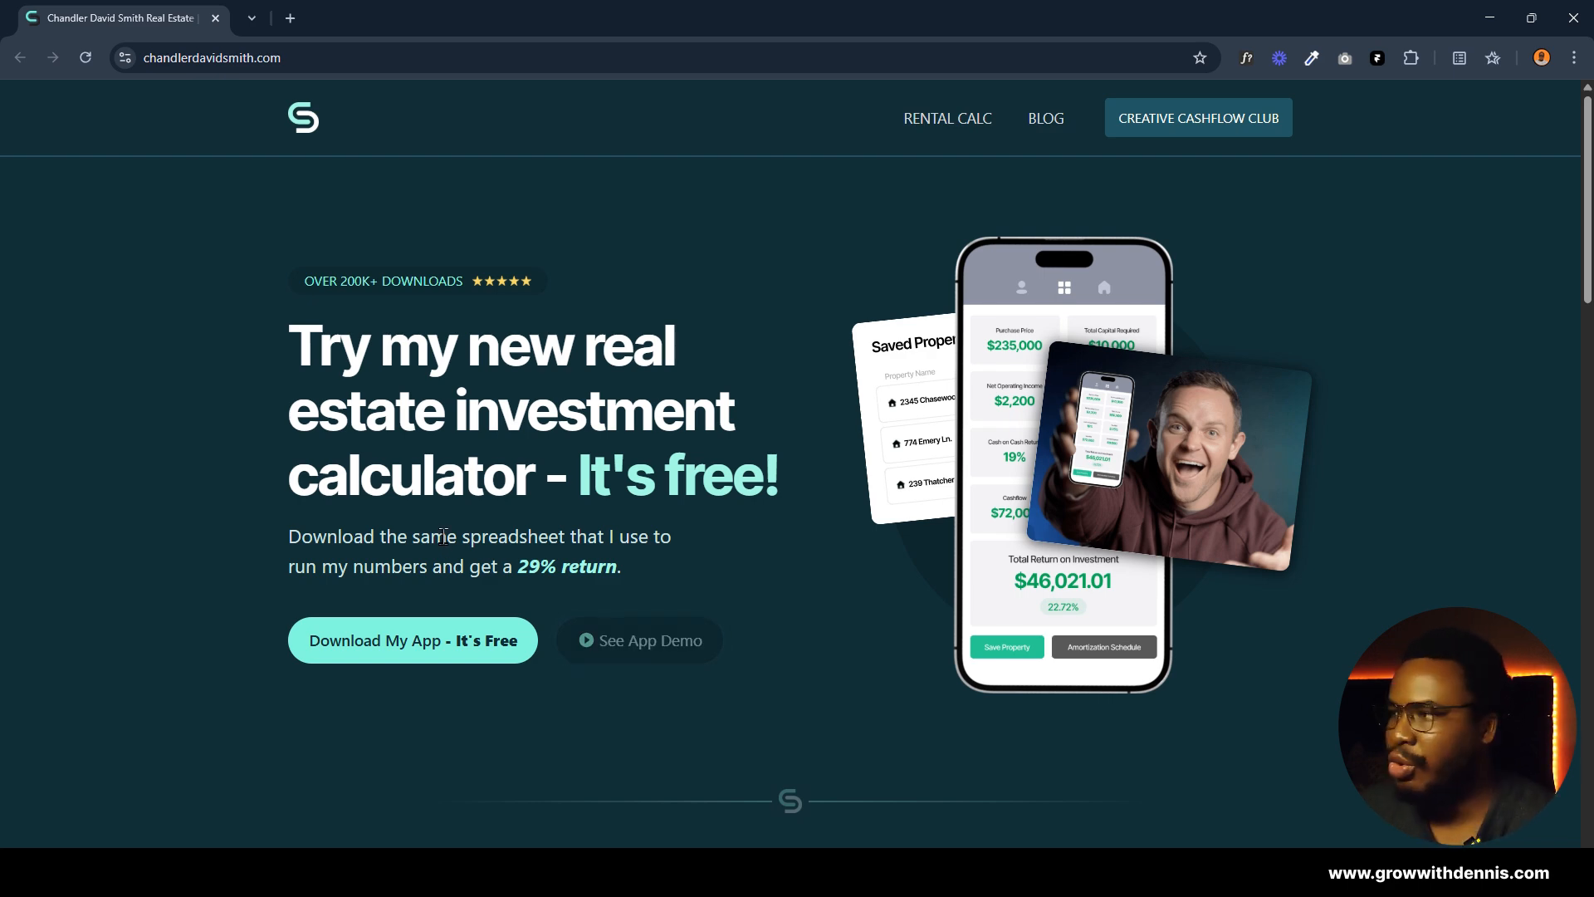
Step: Switch back to Framer, add a Fixed overlay to the download button and set its Z Index to 10
{"action": "key", "text": "alt+Tab"}
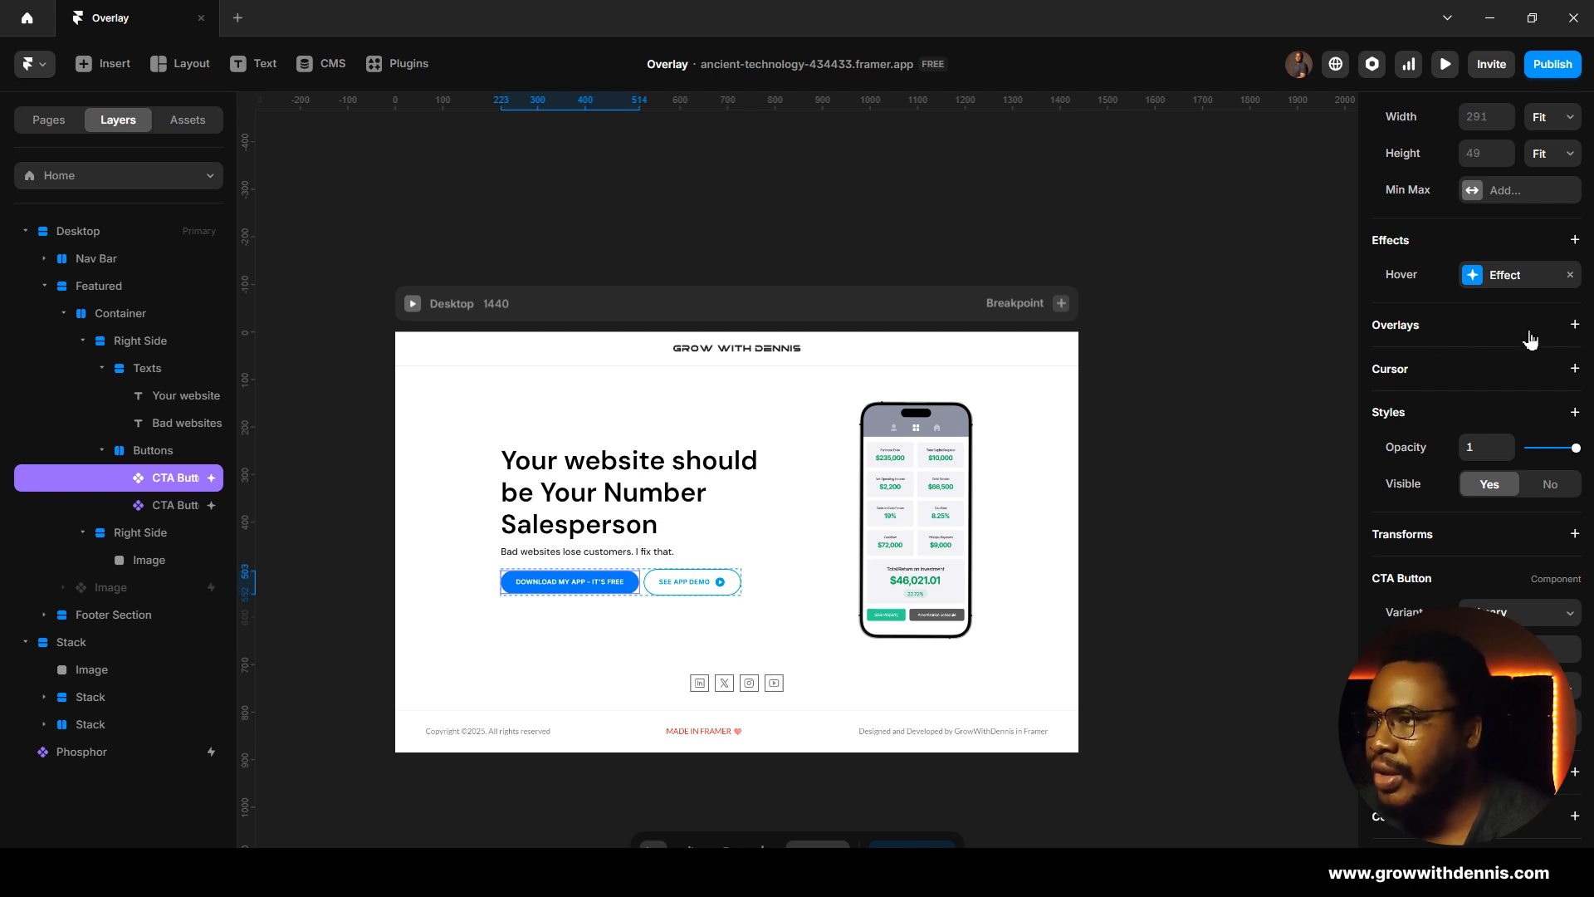
{"action": "left_click", "coordinate": [1576, 330]}
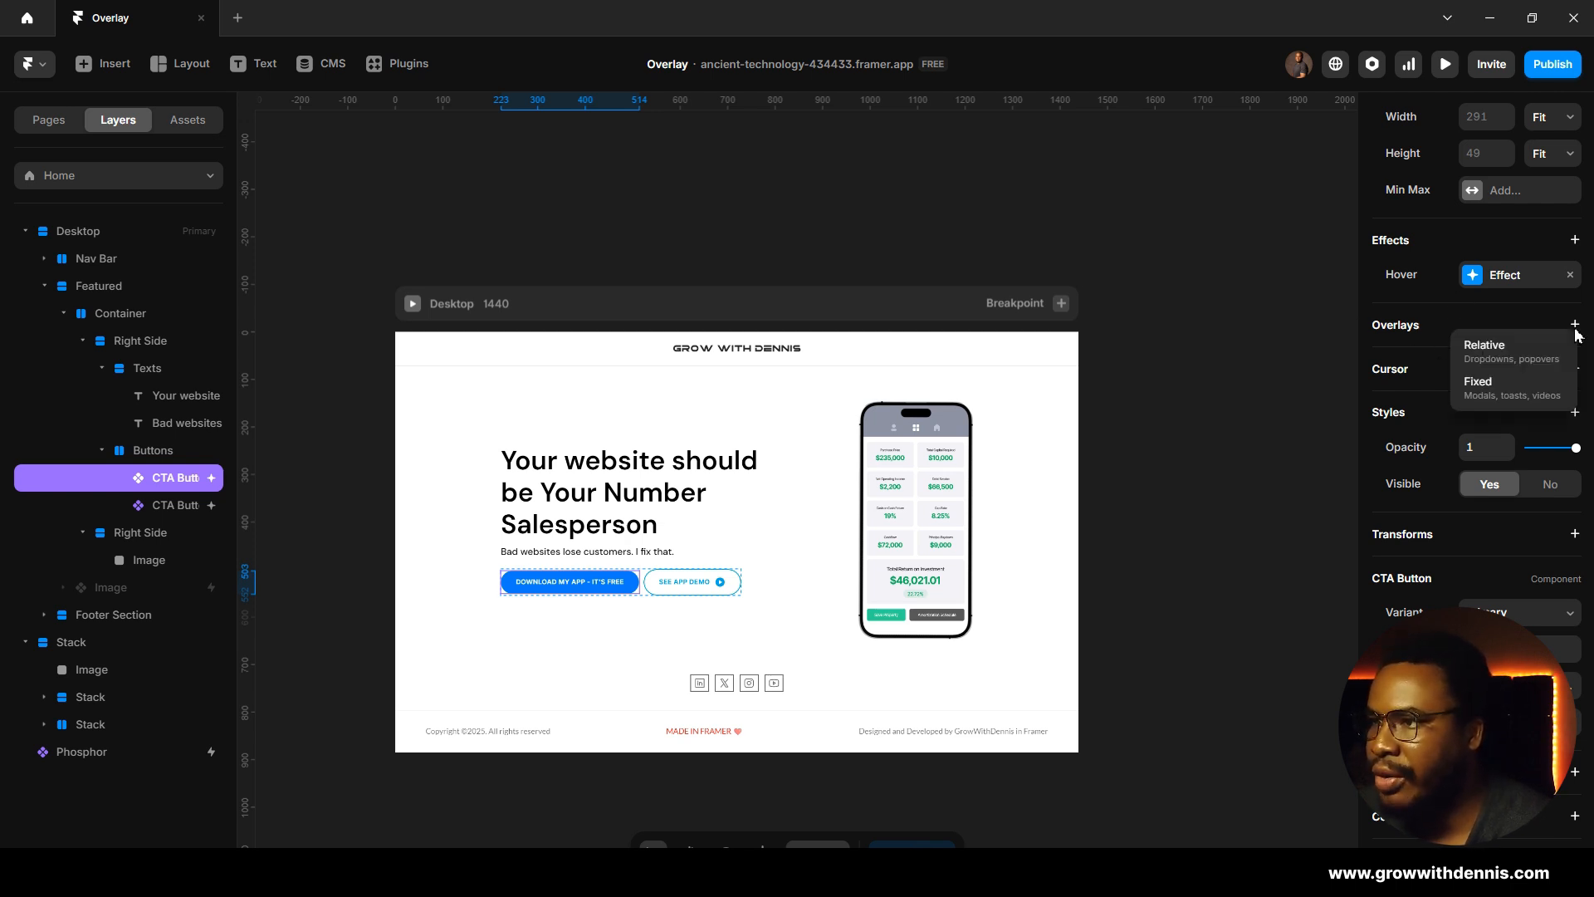
{"action": "left_click", "coordinate": [1499, 397]}
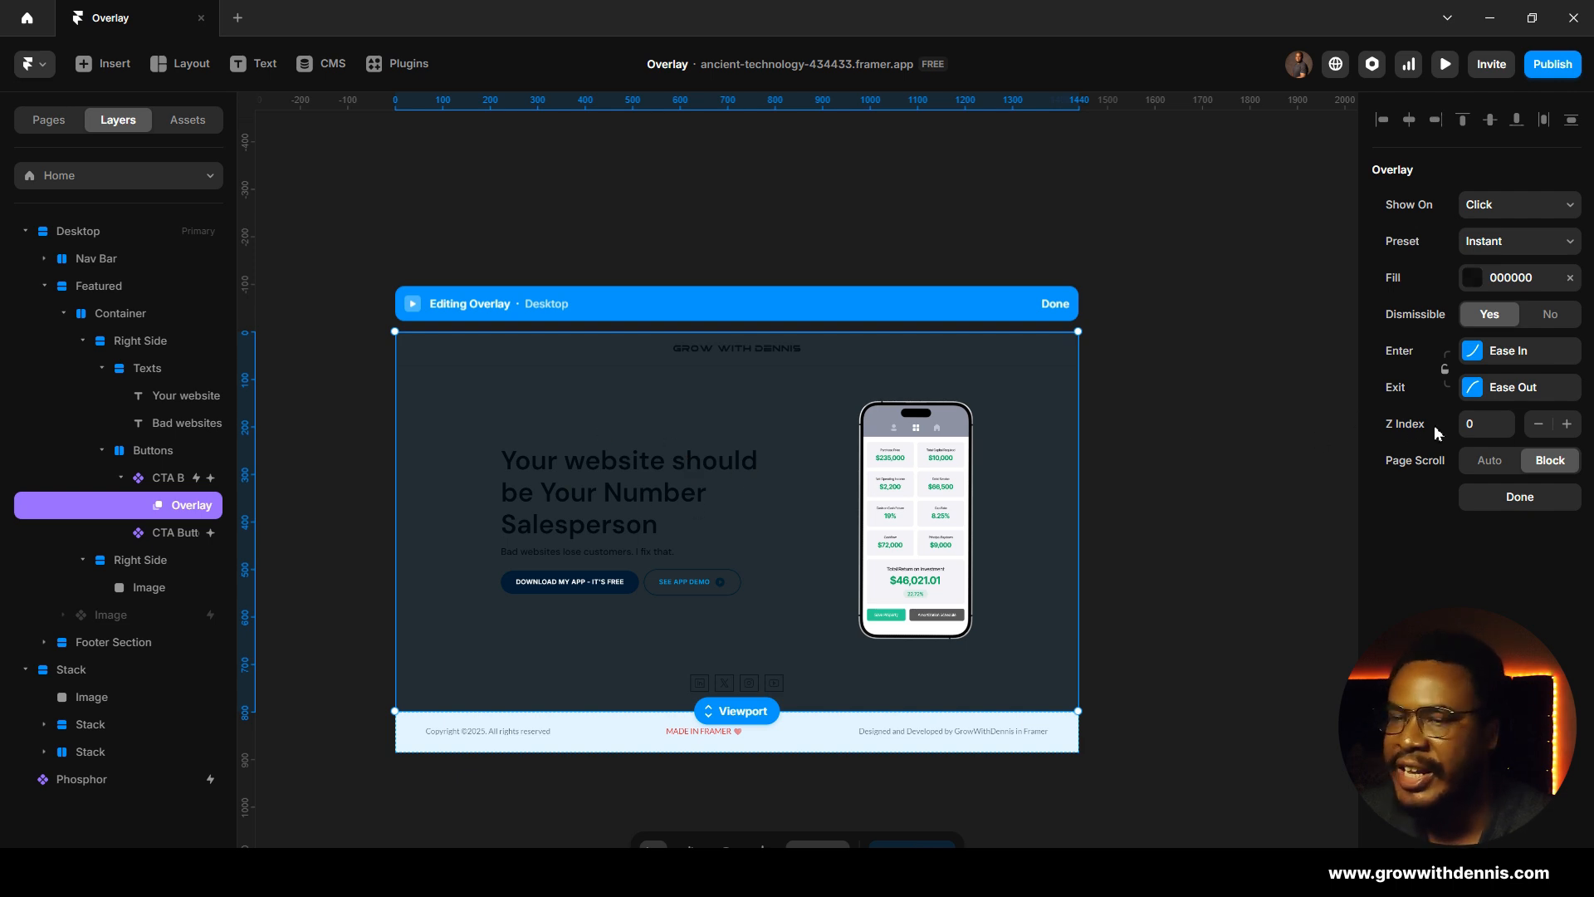
{"action": "left_click", "coordinate": [1489, 430]}
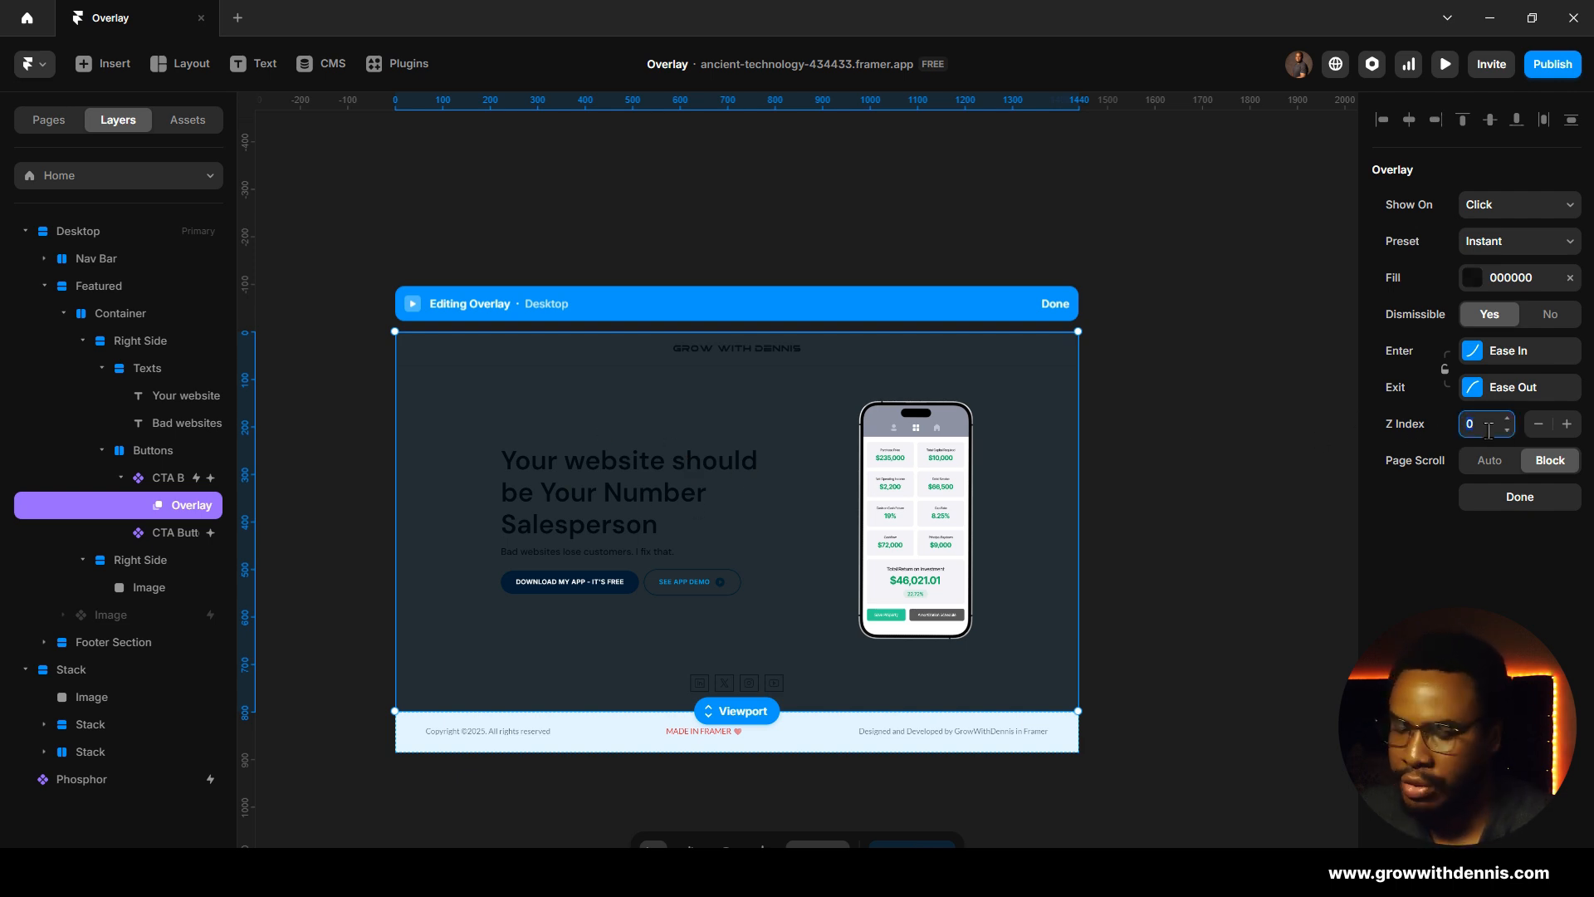
{"action": "type", "text": "10"}
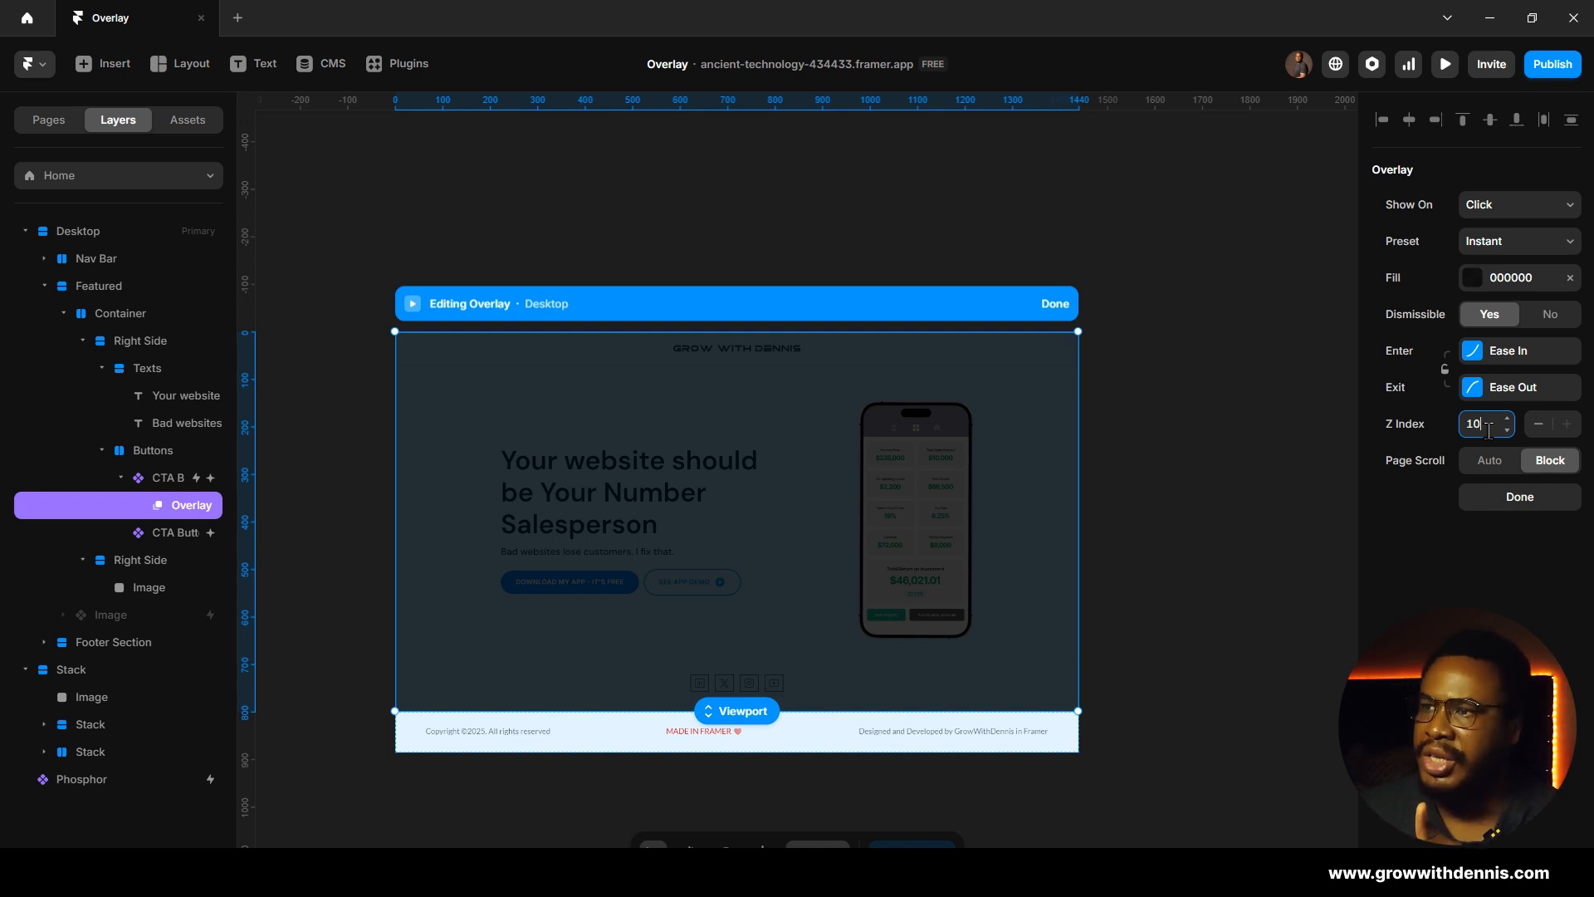
Step: Set the opacity of the overlay's black fill to 100% and finish editing the overlay
{"action": "left_click", "coordinate": [1474, 278]}
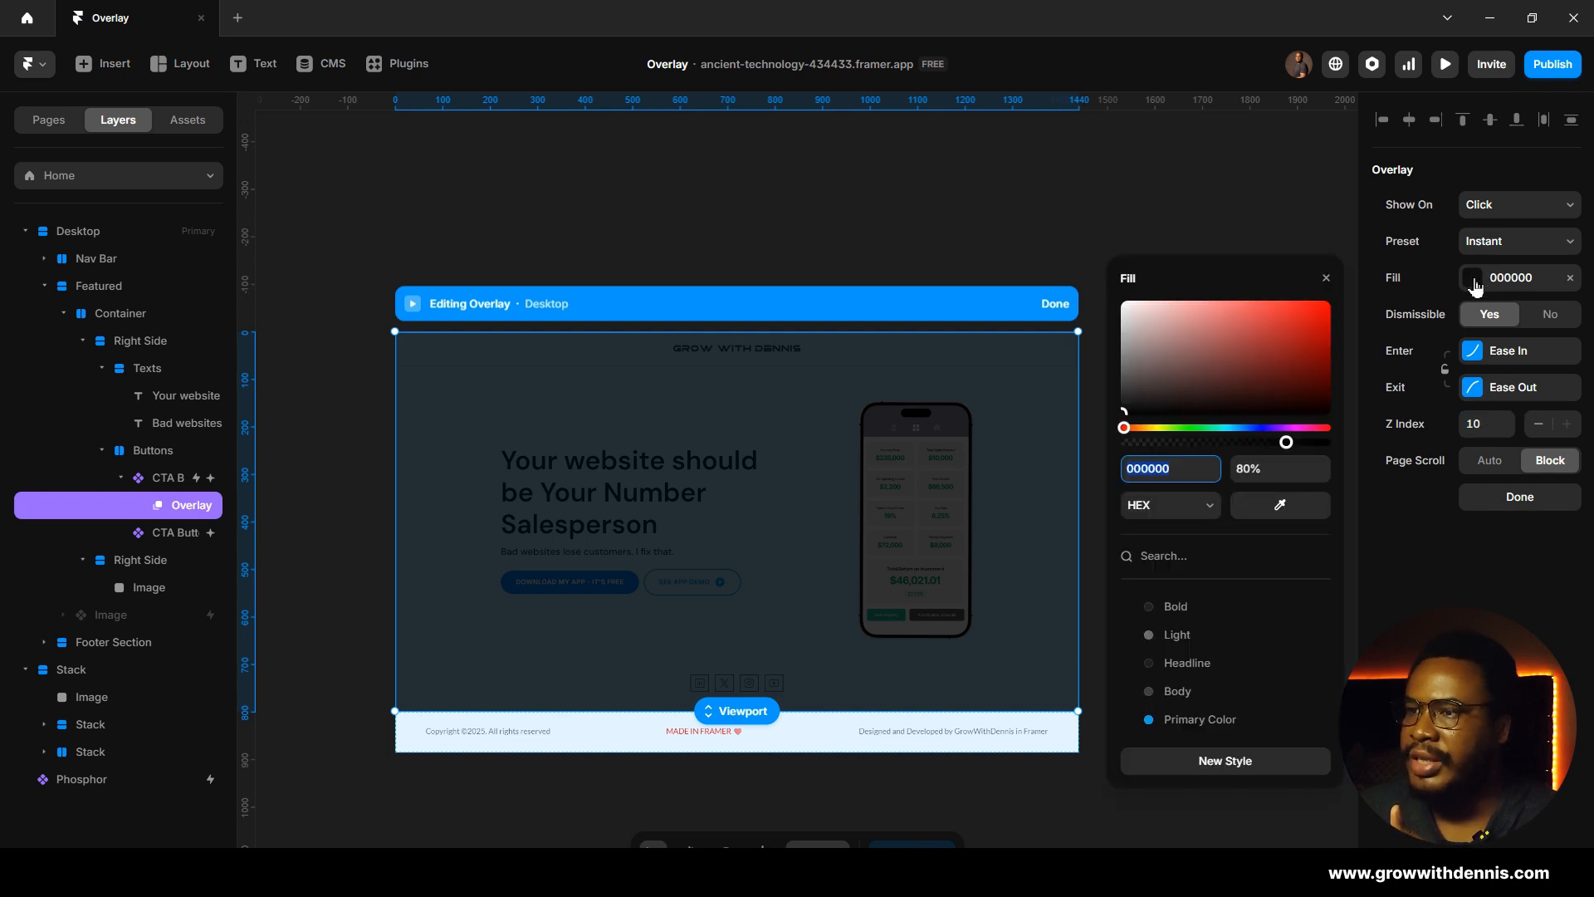
{"action": "left_click", "coordinate": [1265, 471]}
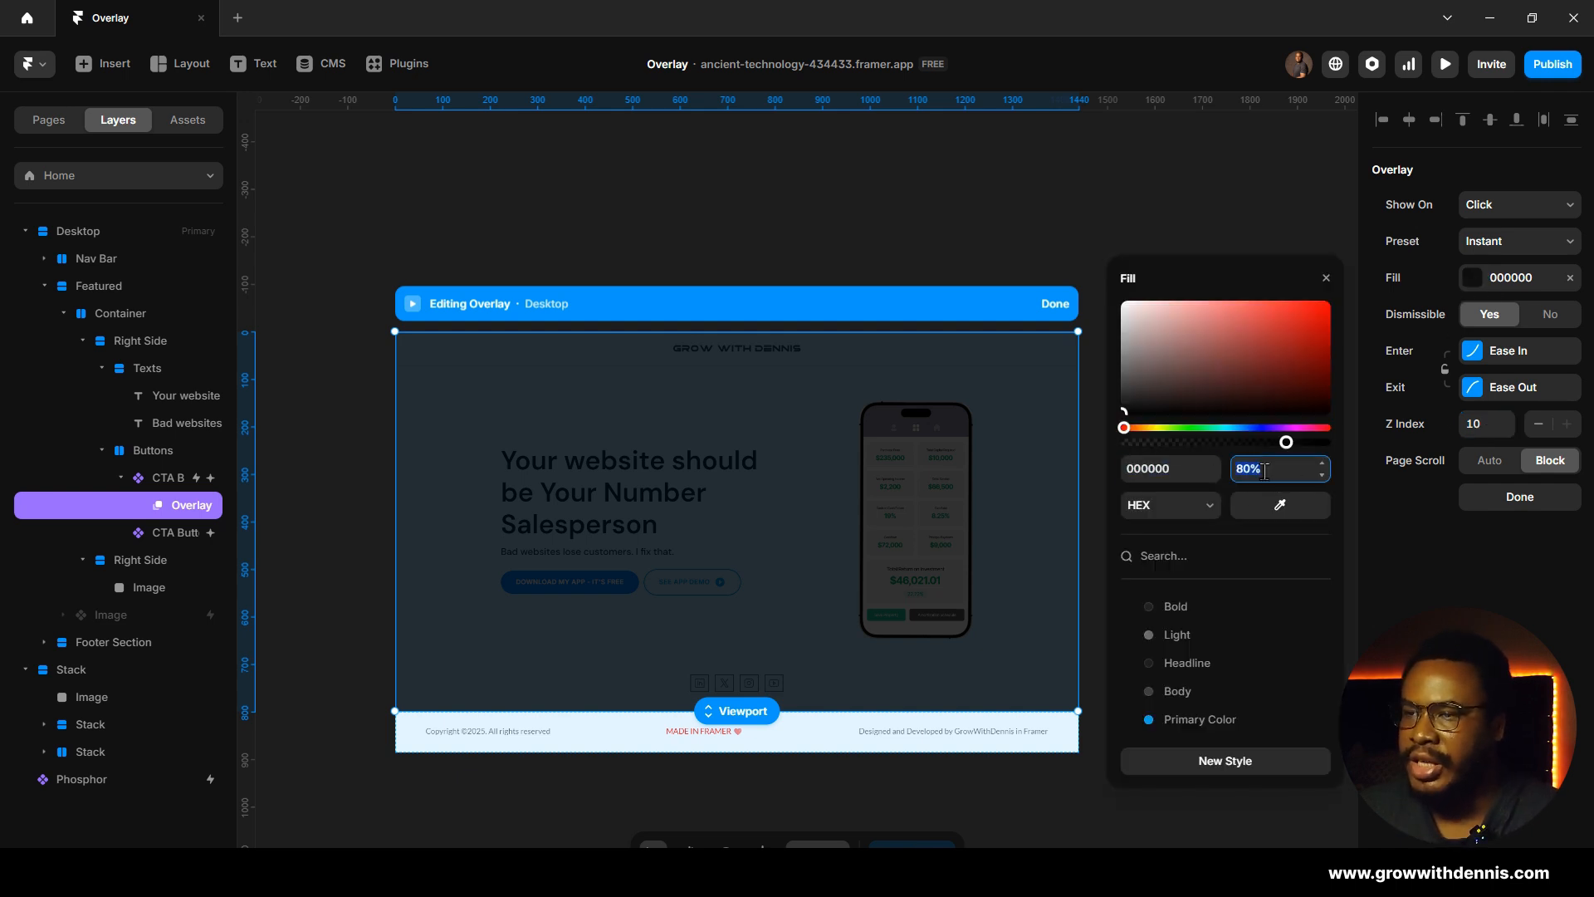
{"action": "type", "text": "100"}
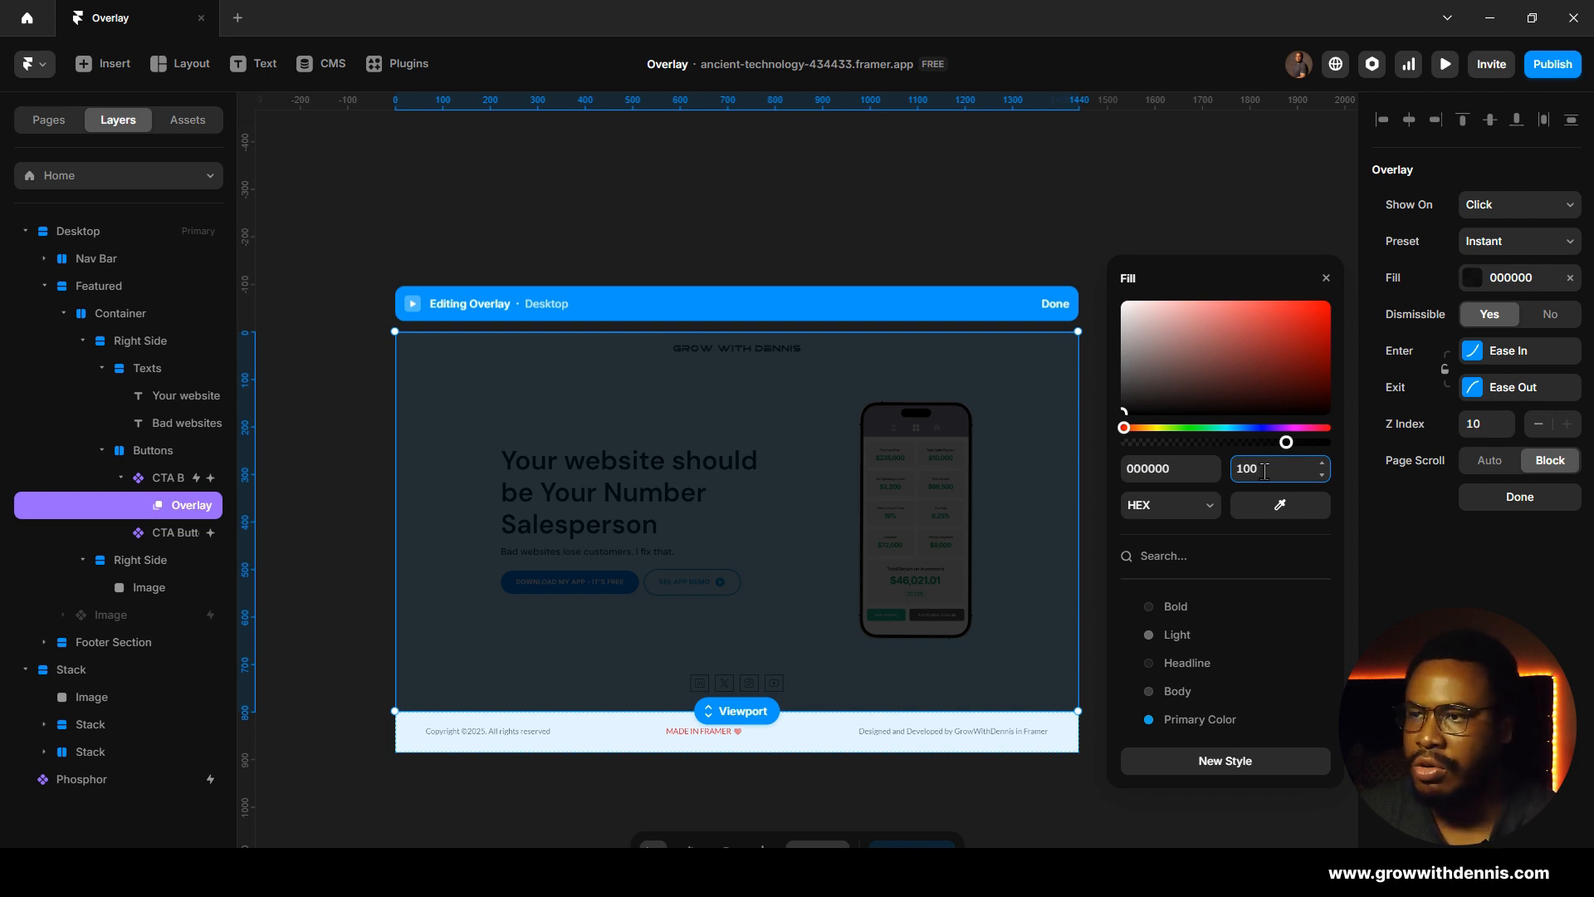
{"action": "key", "text": "Return"}
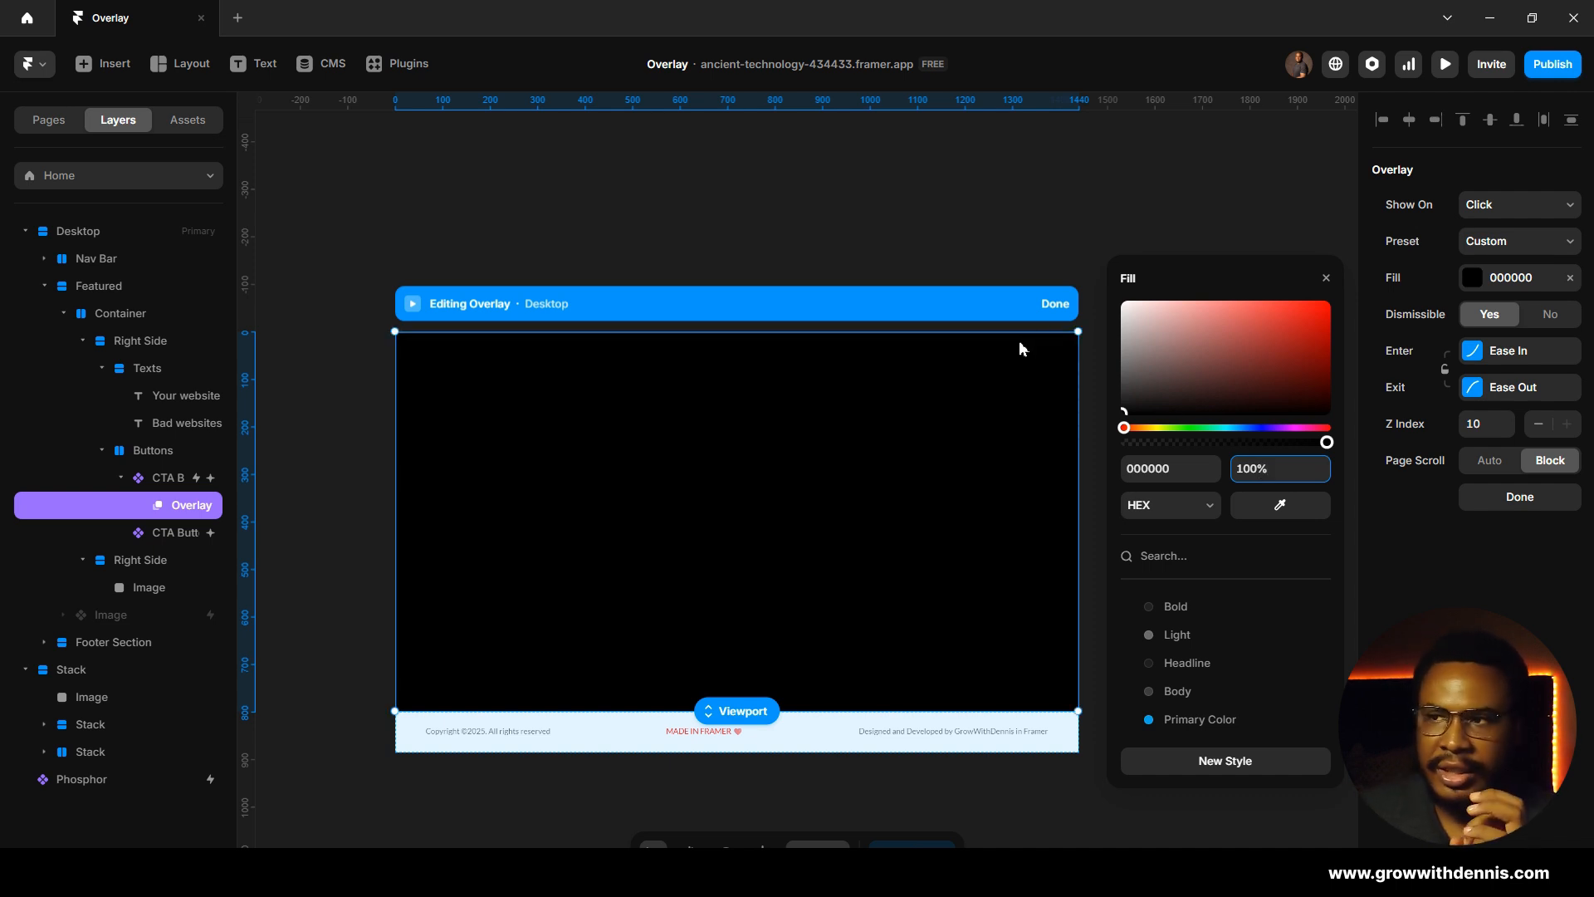
{"action": "left_click", "coordinate": [1056, 303]}
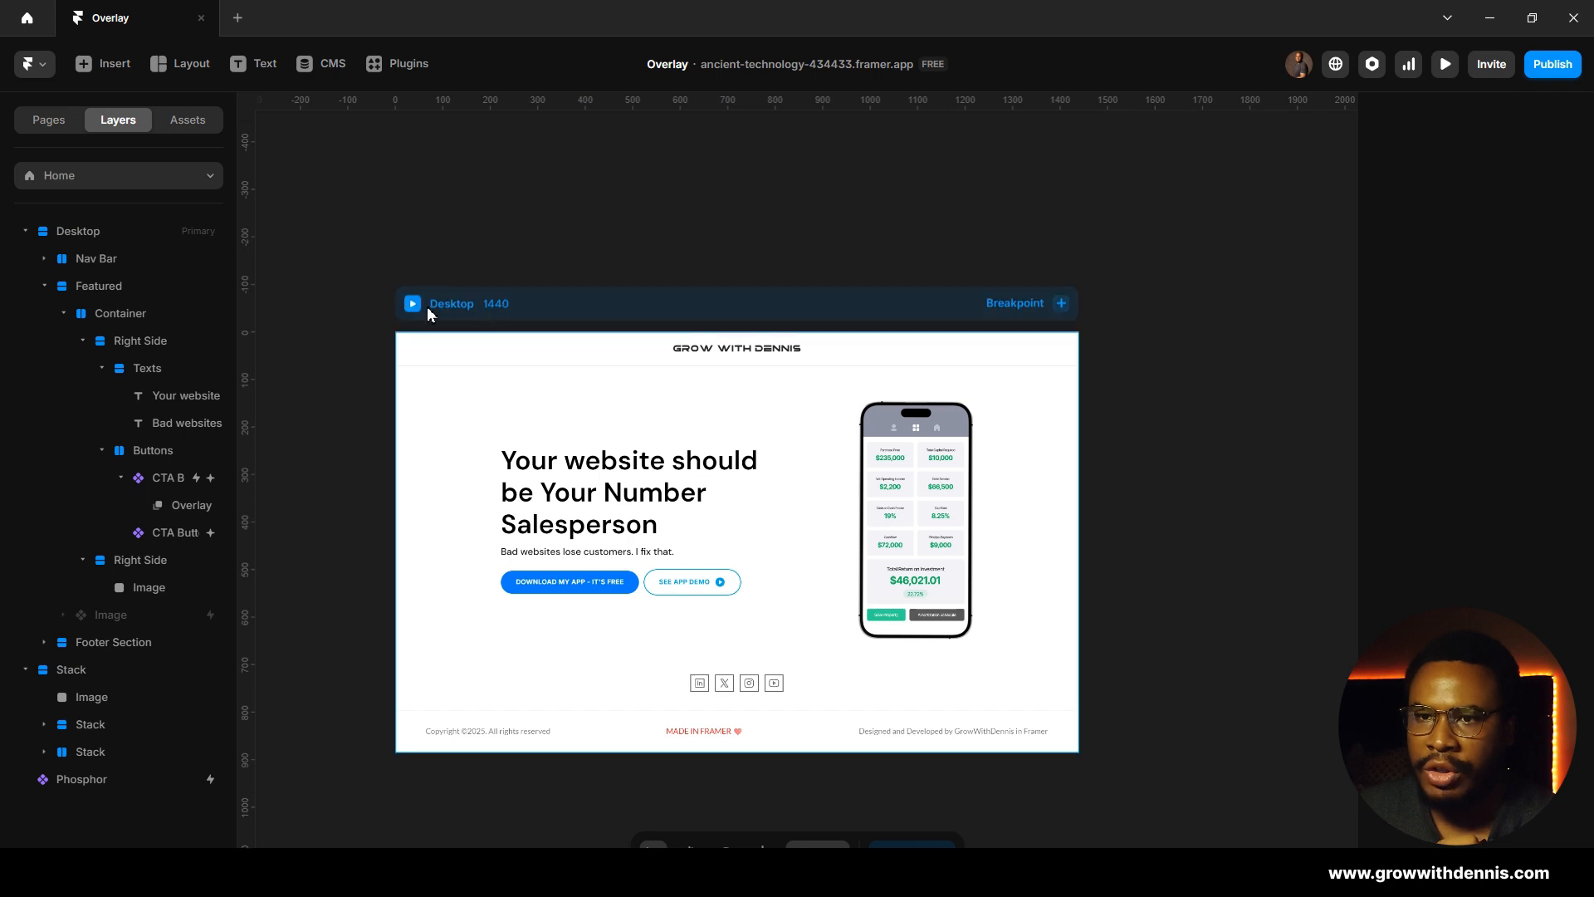
Step: Preview the page, test opening and dismissing the overlay from the download button, and return to the canvas
{"action": "key", "text": "ctrl+p"}
{"action": "left_click", "coordinate": [548, 603]}
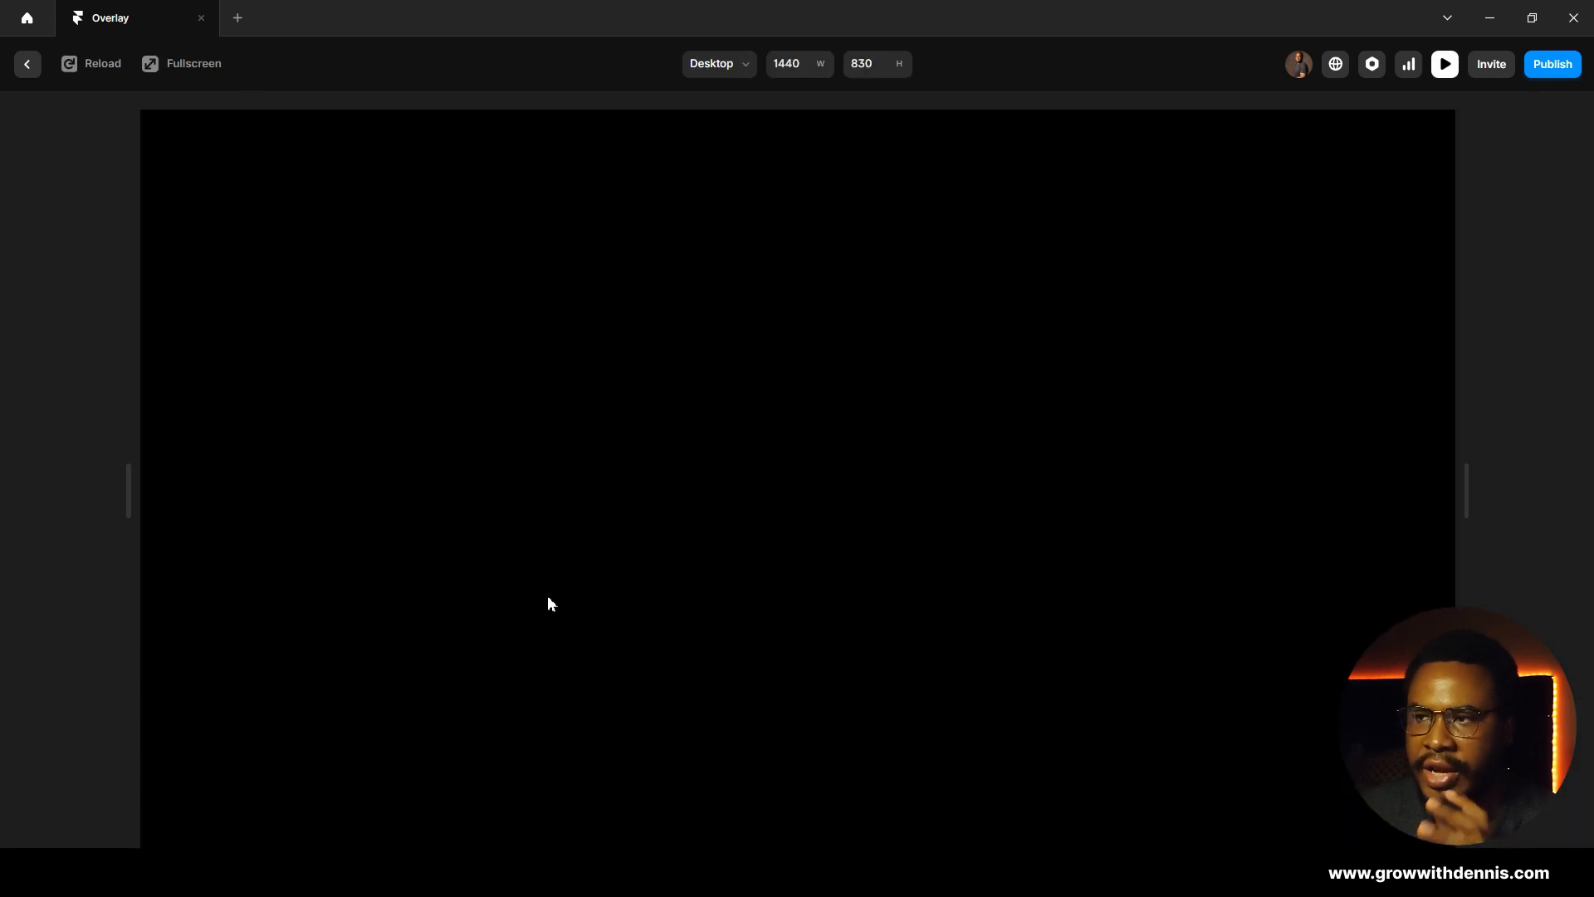
{"action": "left_click", "coordinate": [968, 571]}
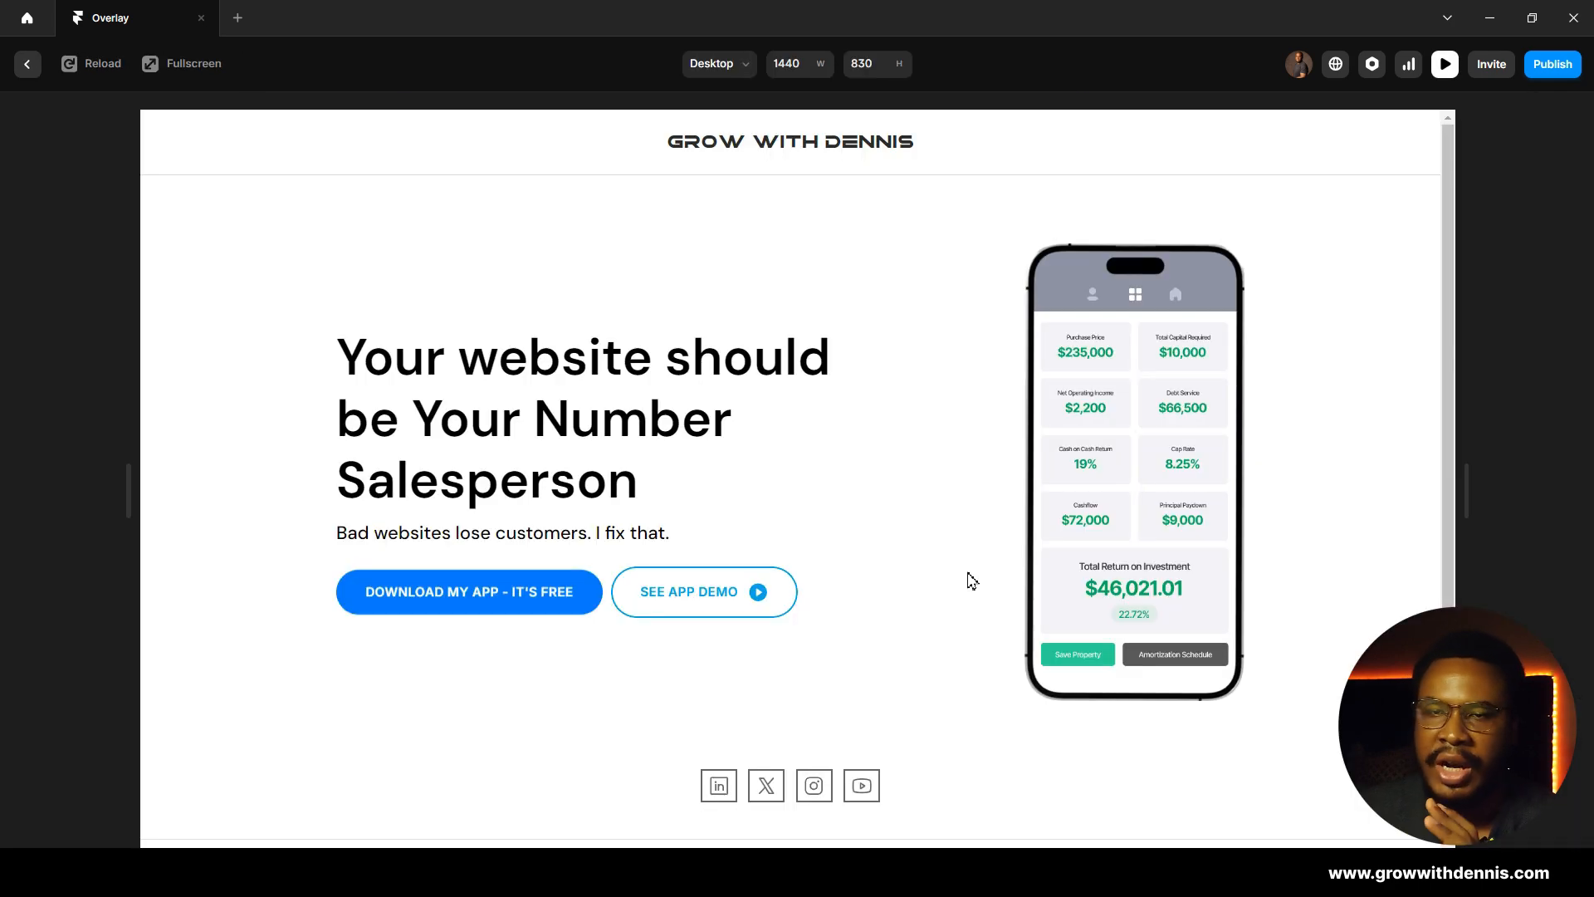
{"action": "left_click", "coordinate": [18, 71]}
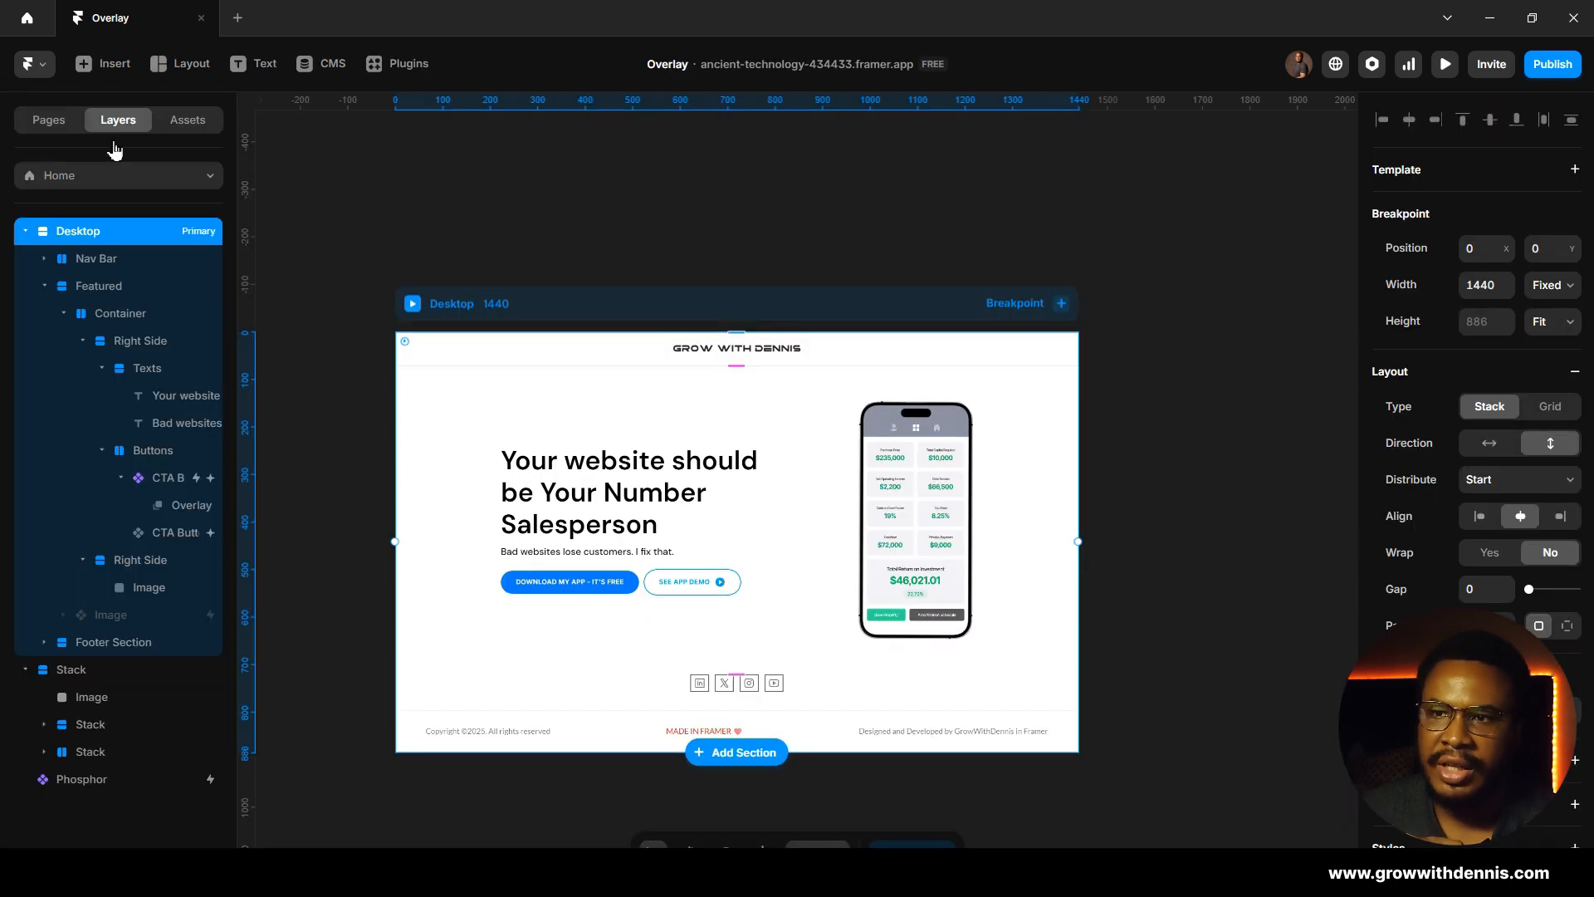
Step: Copy the "Choose your app version" stack that sits outside the Desktop breakpoint
{"action": "left_click", "coordinate": [507, 249]}
{"action": "scroll", "coordinate": [508, 249], "scroll_direction": "down", "scroll_amount": 3}
{"action": "left_click_drag", "start_coordinate": [374, 274], "coordinate": [676, 257]}
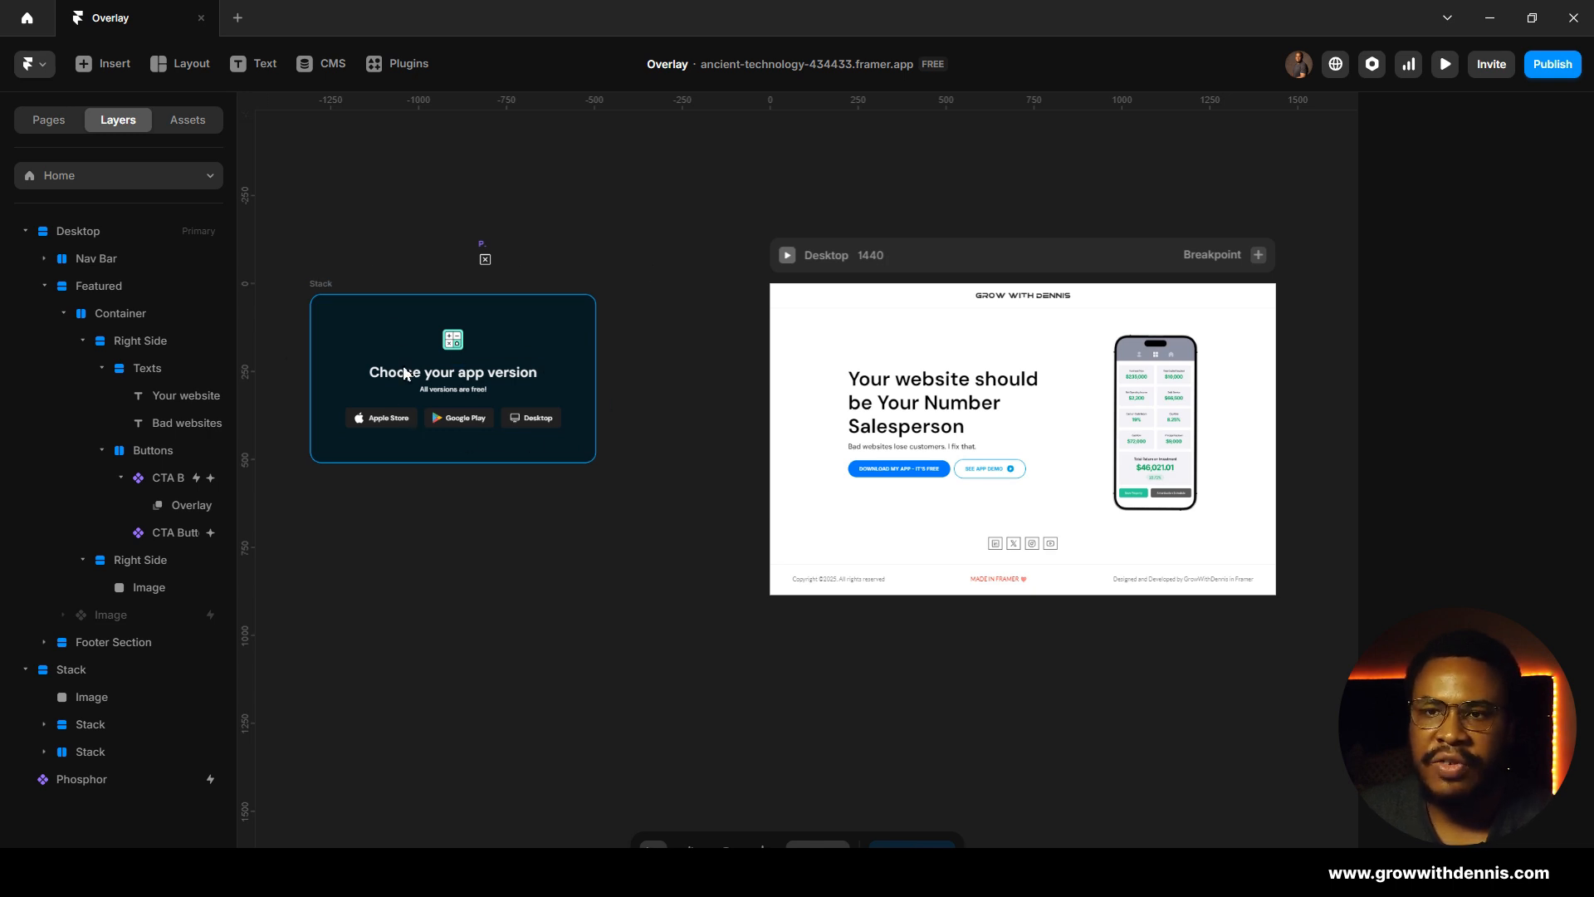
{"action": "left_click", "coordinate": [329, 284]}
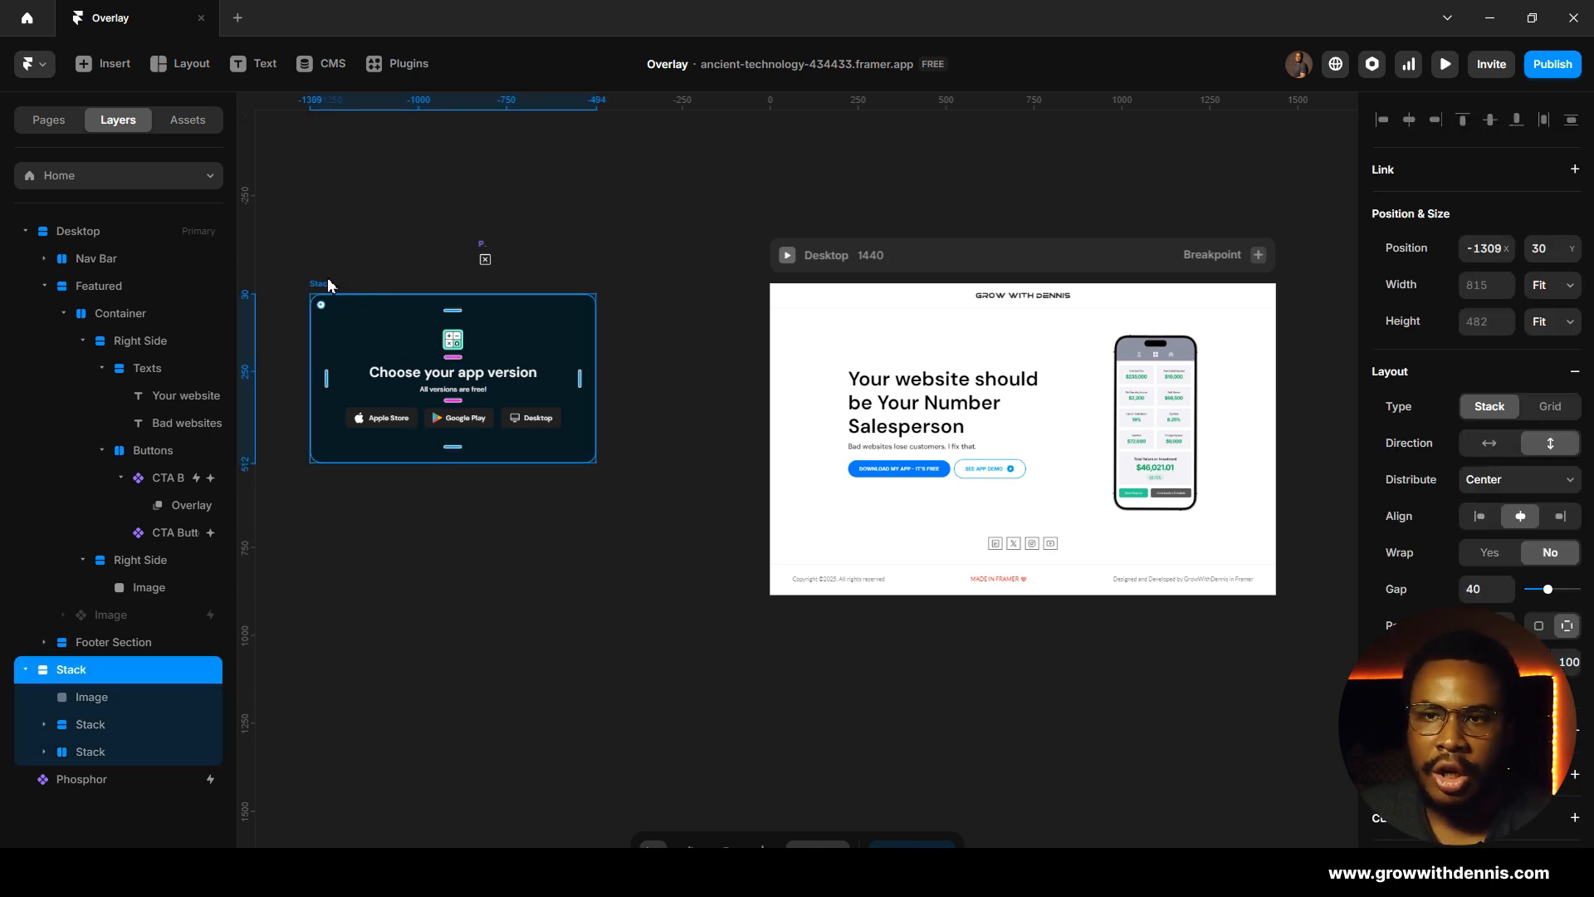
{"action": "right_click", "coordinate": [329, 285]}
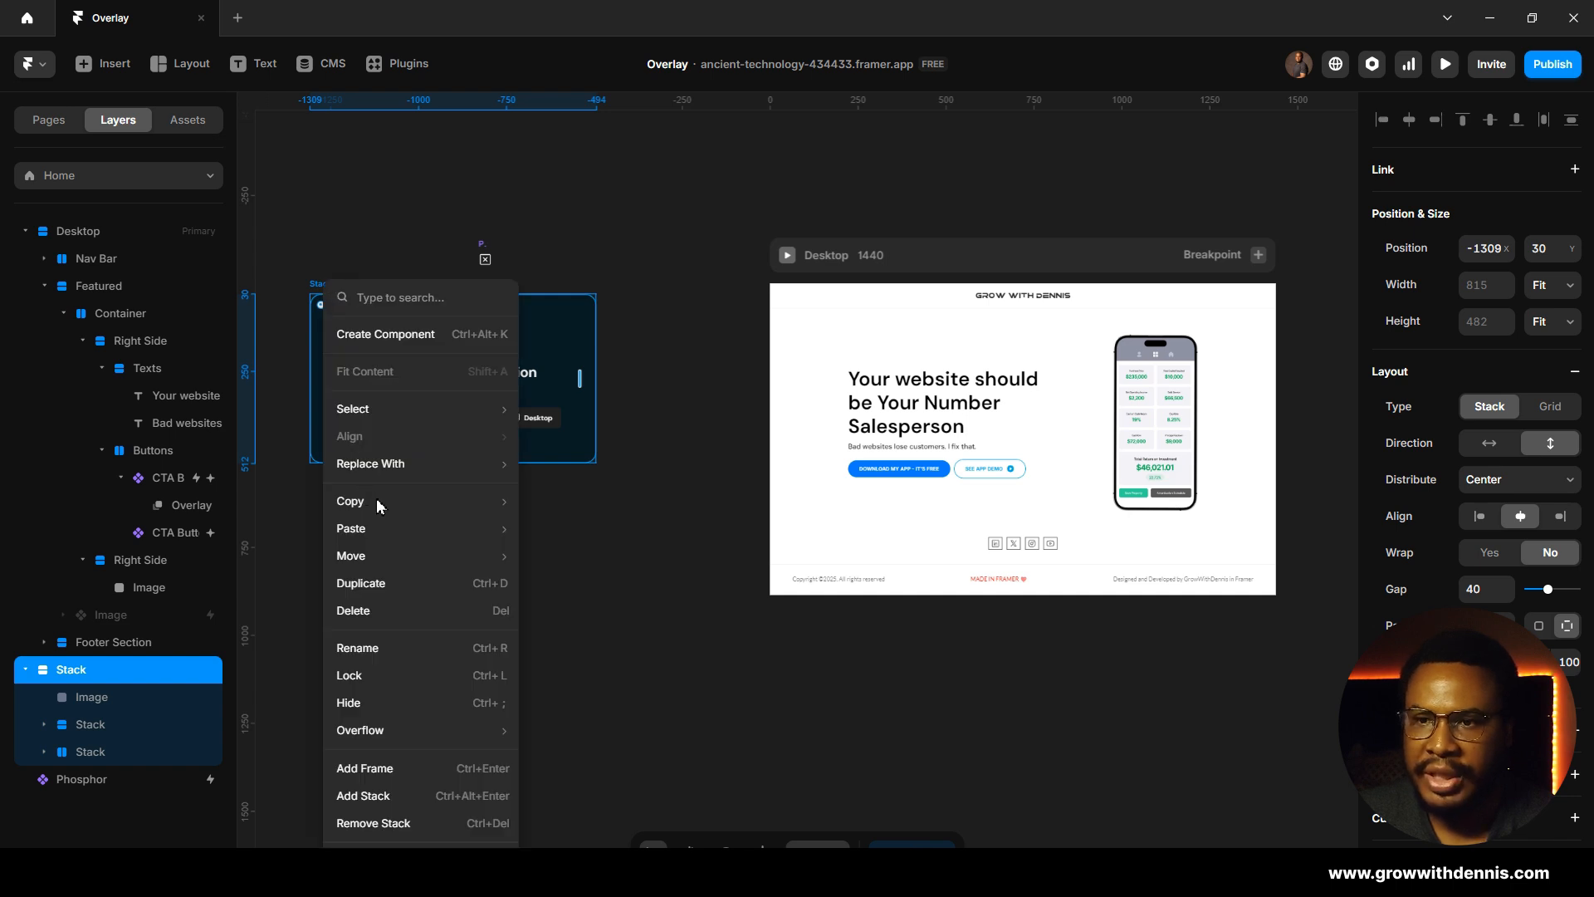
{"action": "mouse_move", "coordinate": [503, 508]}
{"action": "left_click", "coordinate": [551, 501]}
{"action": "left_click", "coordinate": [626, 539]}
Step: Paste the copied stack into the download button's click overlay and centre it horizontally and vertically
{"action": "scroll", "coordinate": [626, 540], "scroll_direction": "right", "scroll_amount": 5}
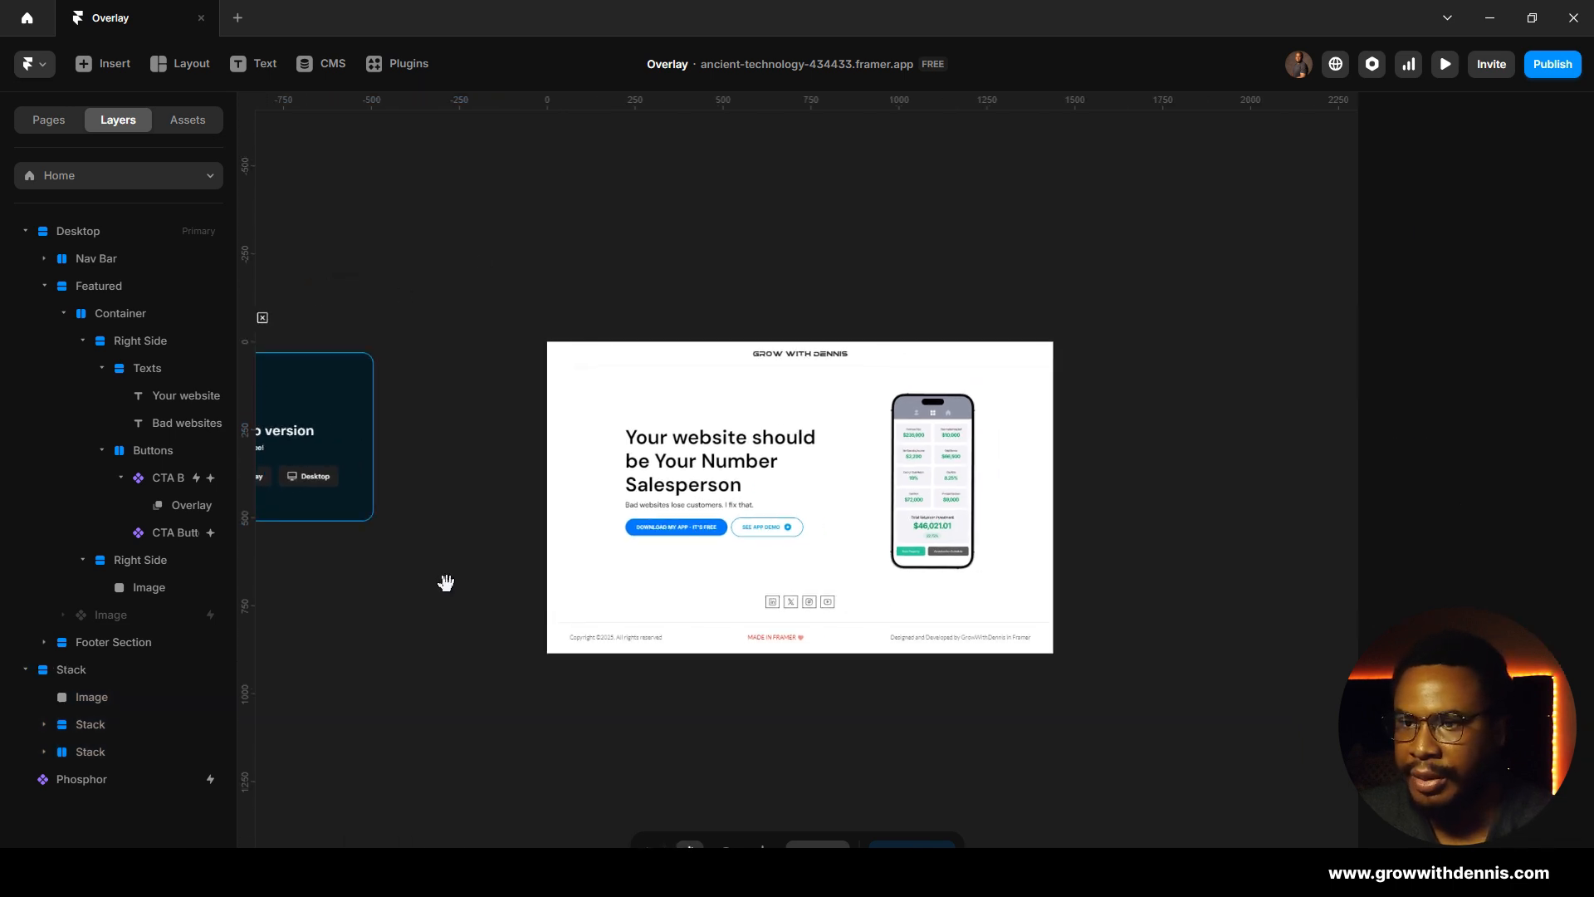
{"action": "left_click", "coordinate": [669, 533]}
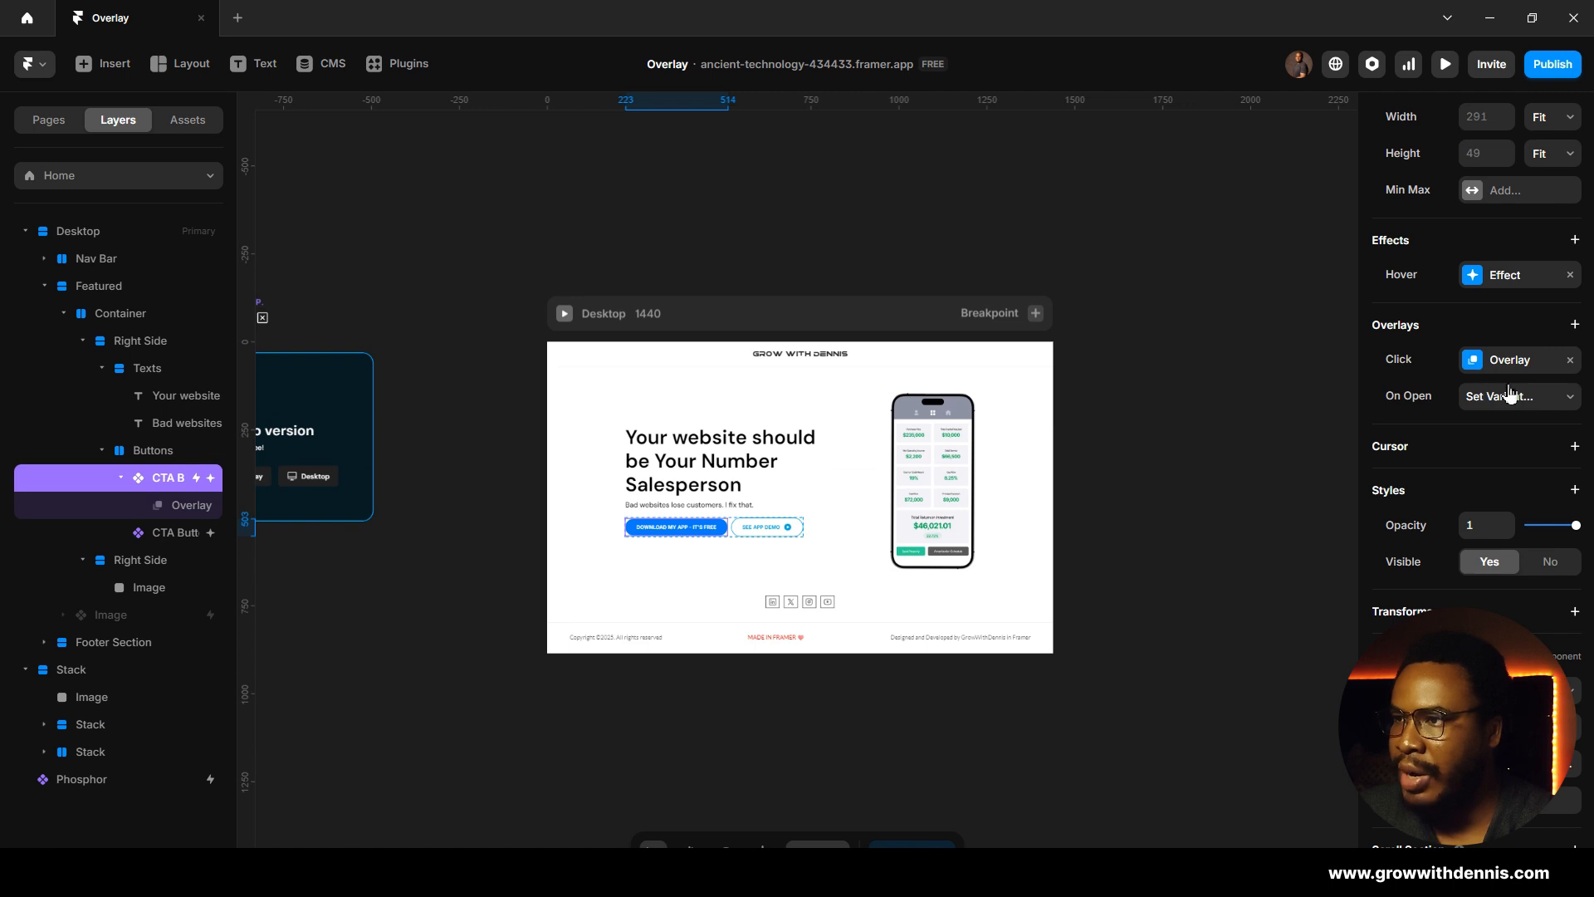
{"action": "left_click", "coordinate": [1492, 365]}
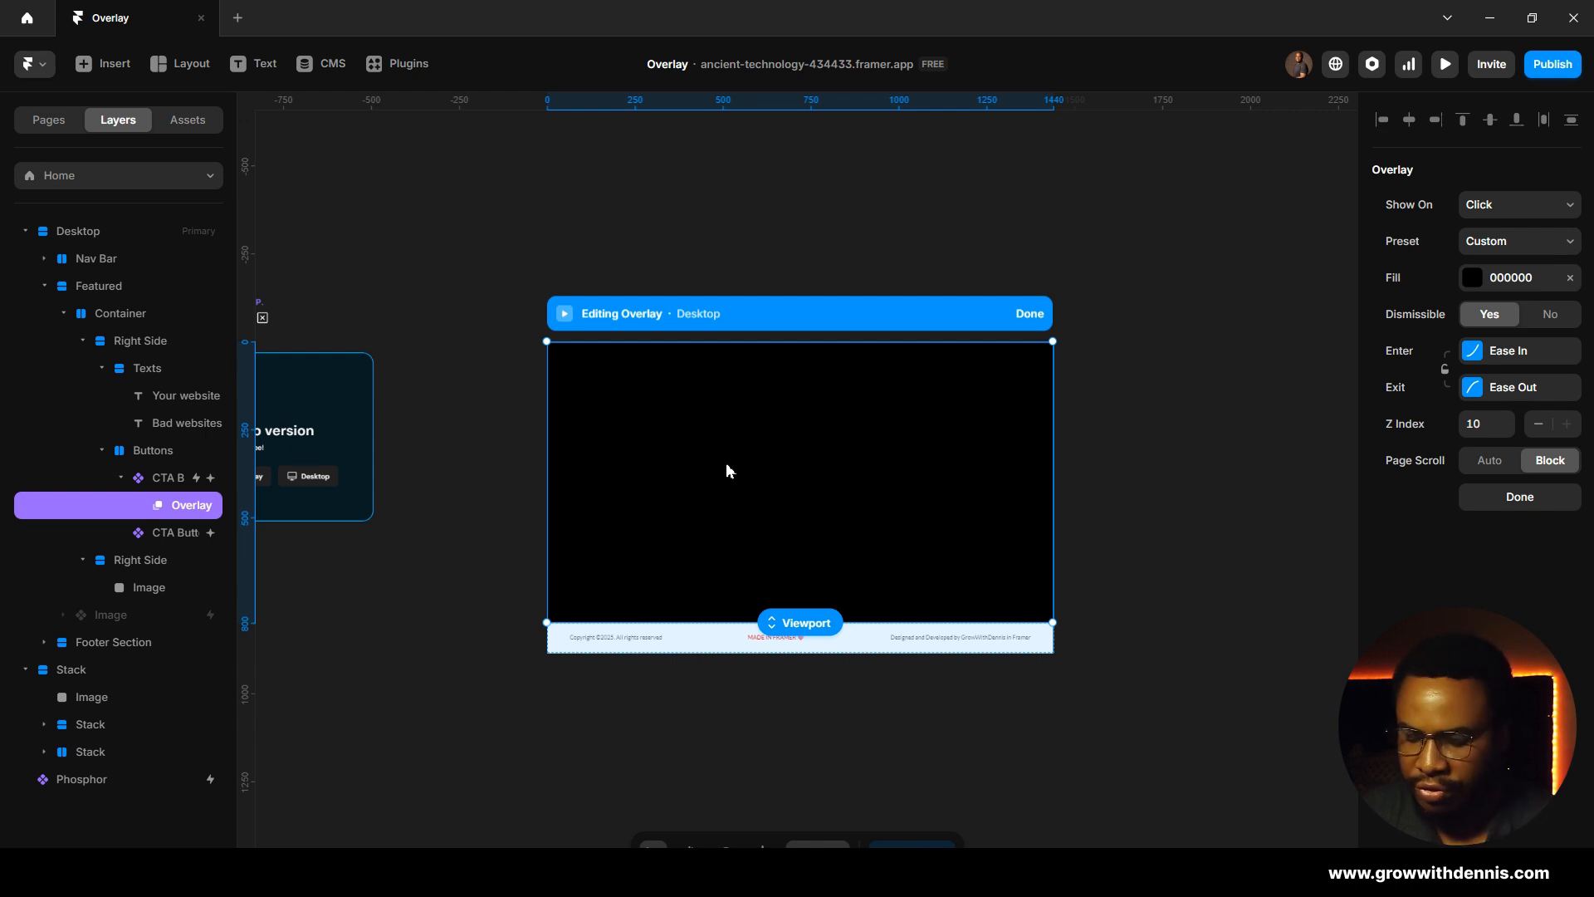
{"action": "key", "text": "ctrl+v"}
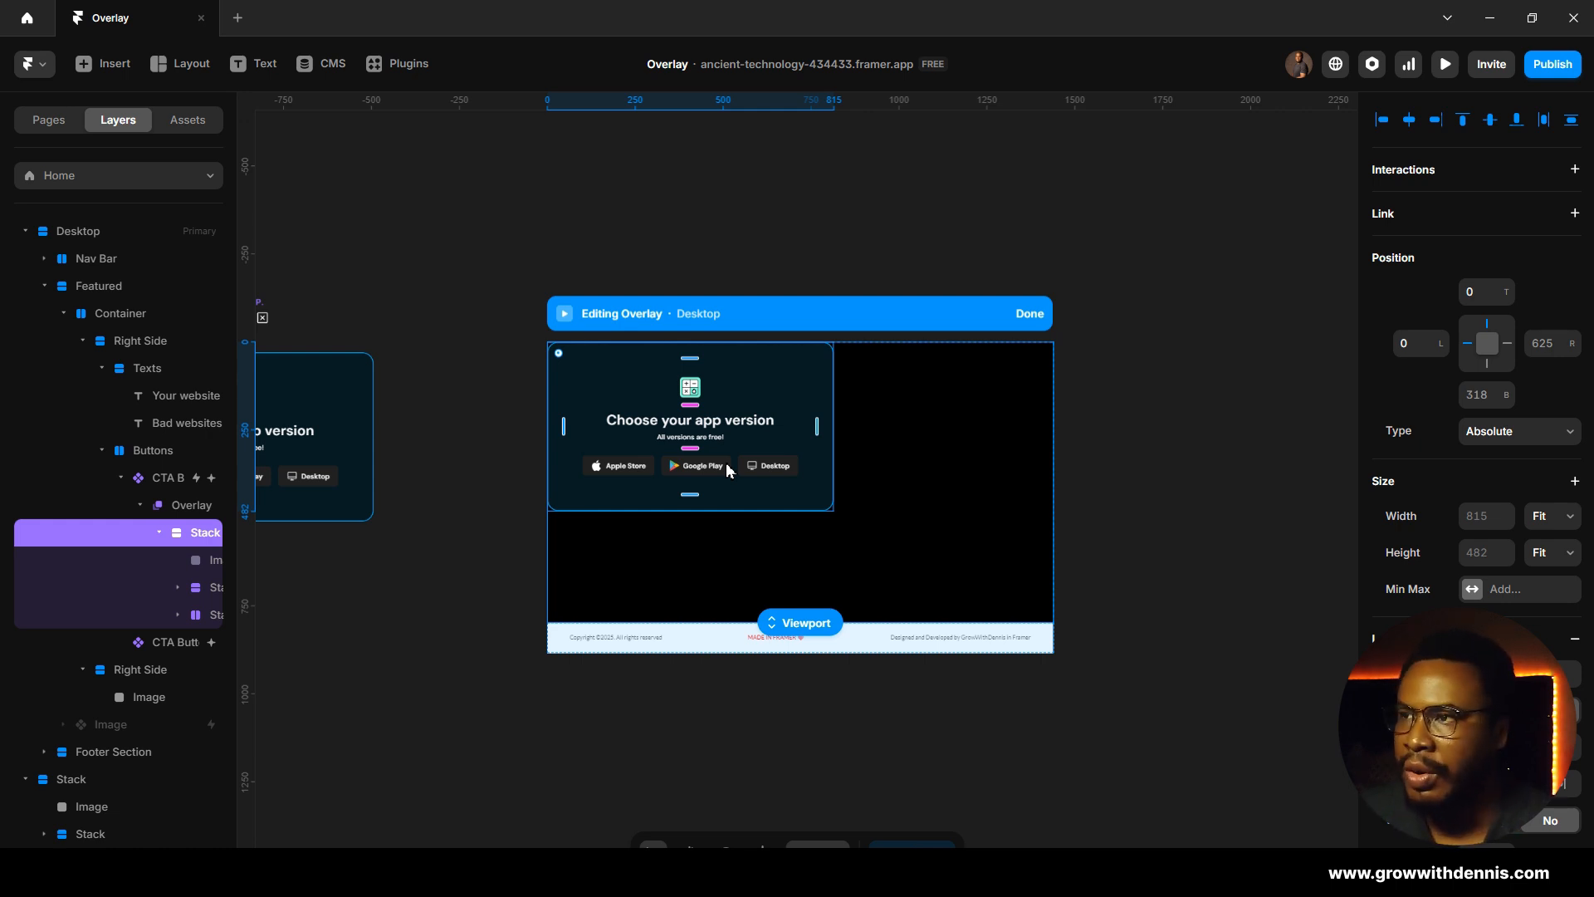
{"action": "left_click", "coordinate": [1408, 121]}
{"action": "left_click", "coordinate": [1492, 122]}
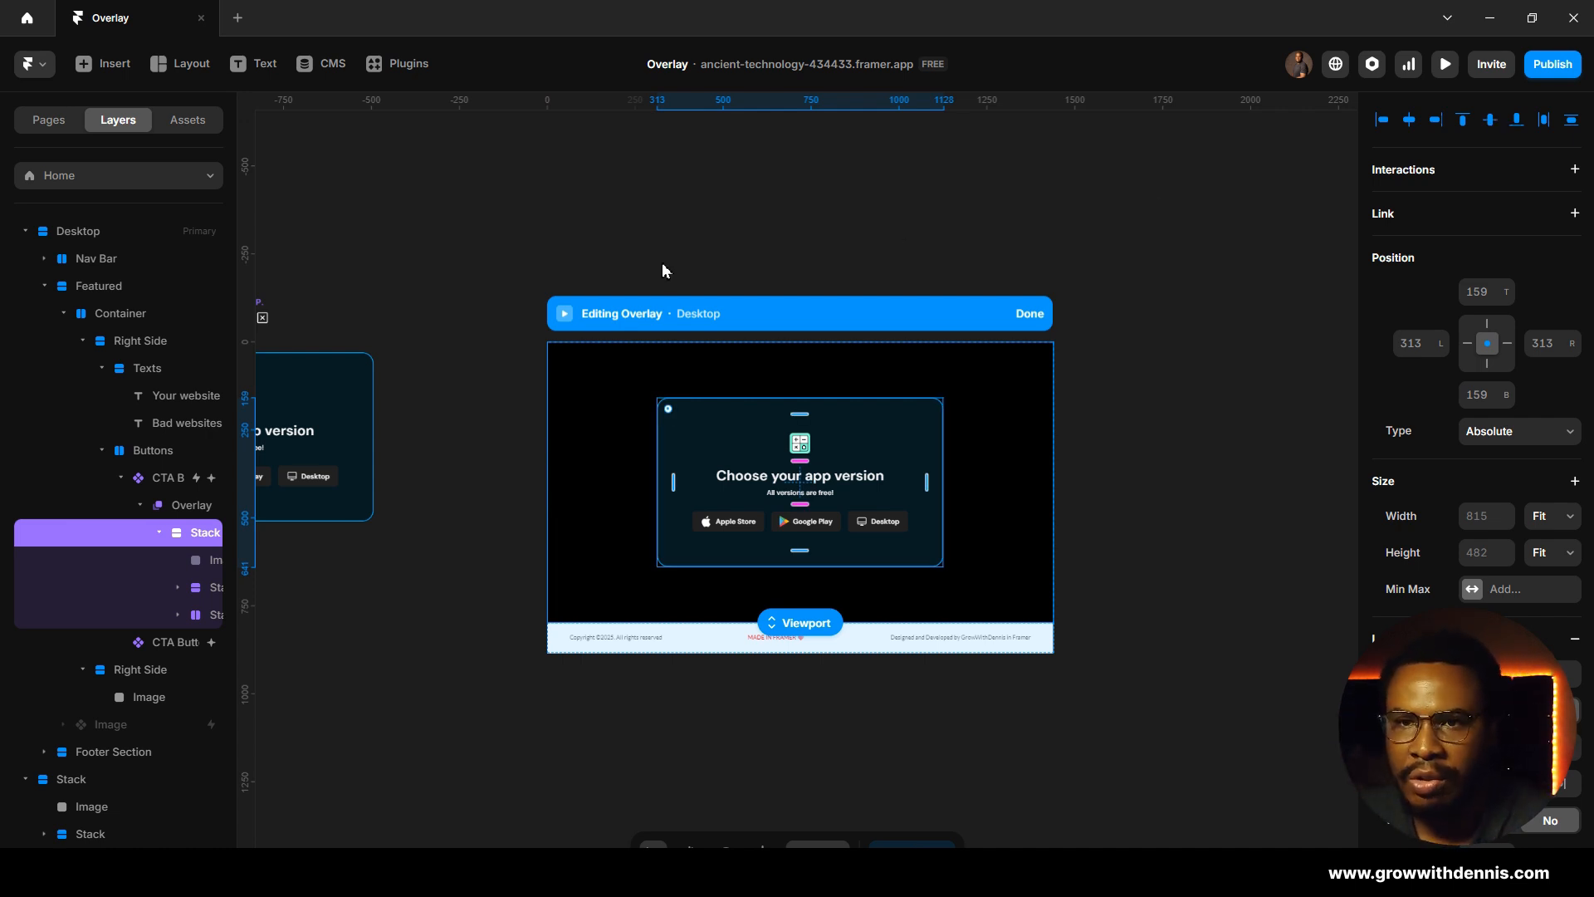
Step: Copy the X close icon that sits above the standalone "Choose your app version" stack outside the Desktop breakpoint
{"action": "left_click", "coordinate": [440, 284]}
{"action": "left_click", "coordinate": [262, 314]}
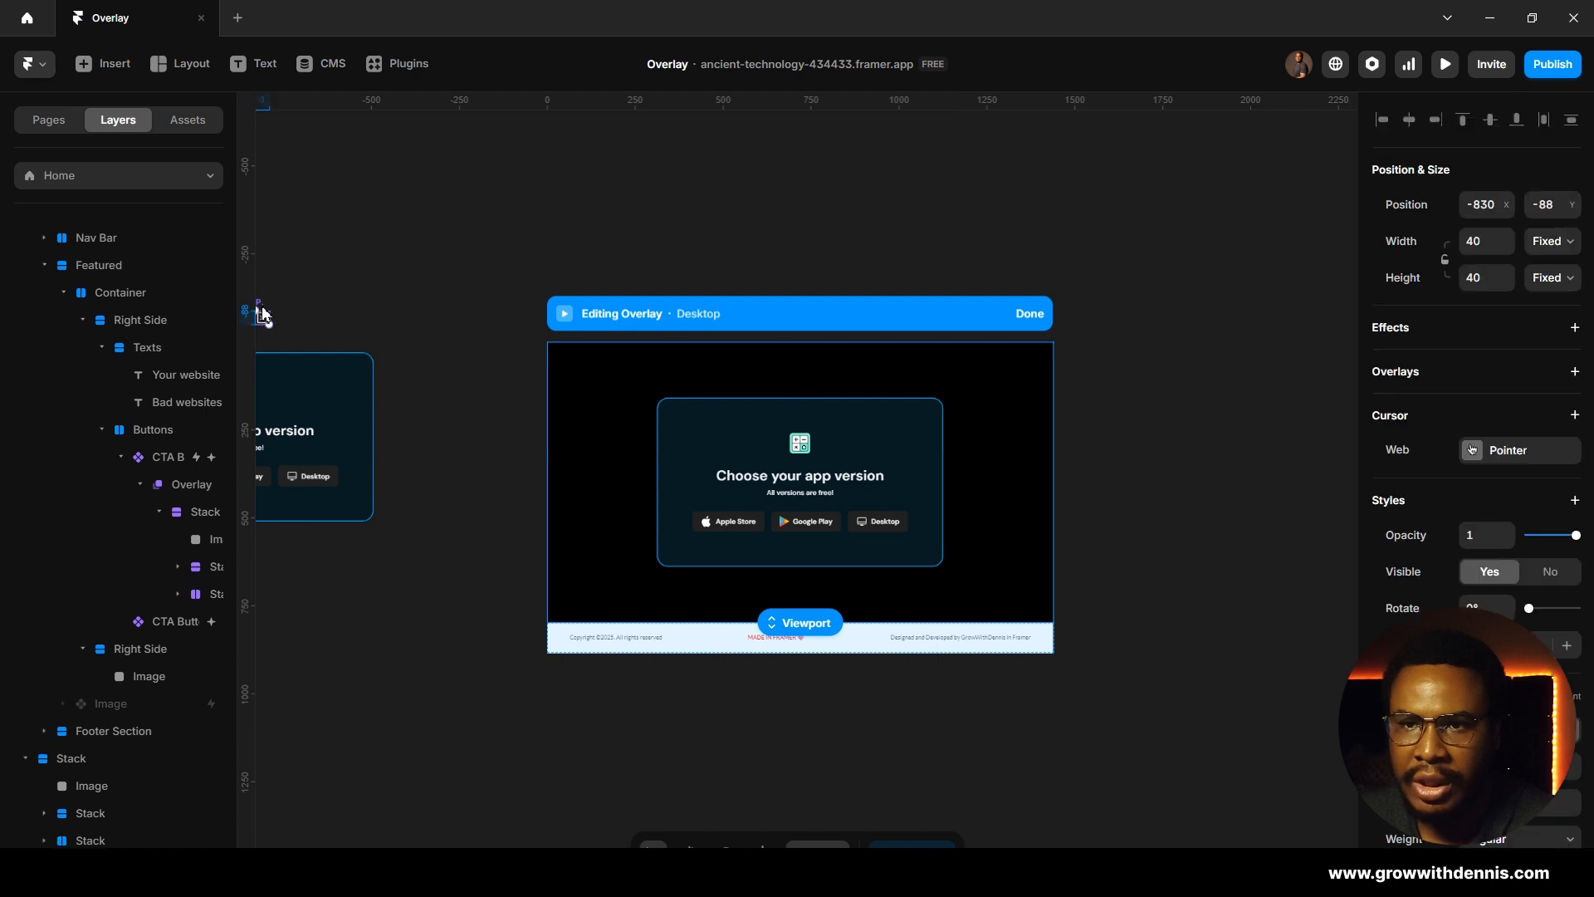
{"action": "right_click", "coordinate": [263, 314]}
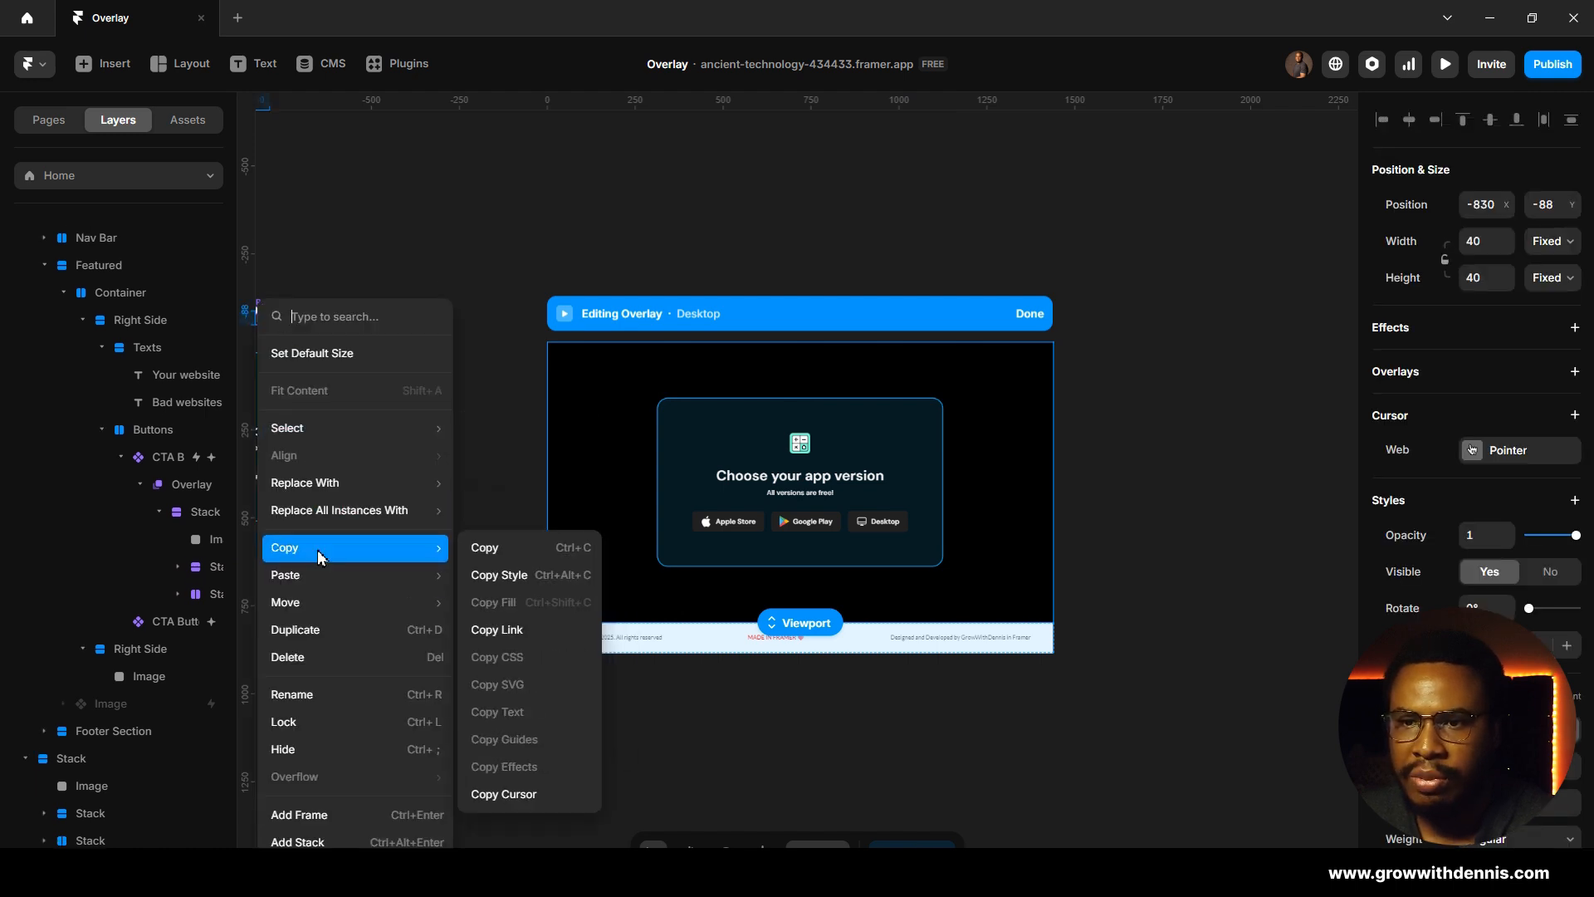
{"action": "mouse_move", "coordinate": [374, 555]}
{"action": "left_click", "coordinate": [500, 553]}
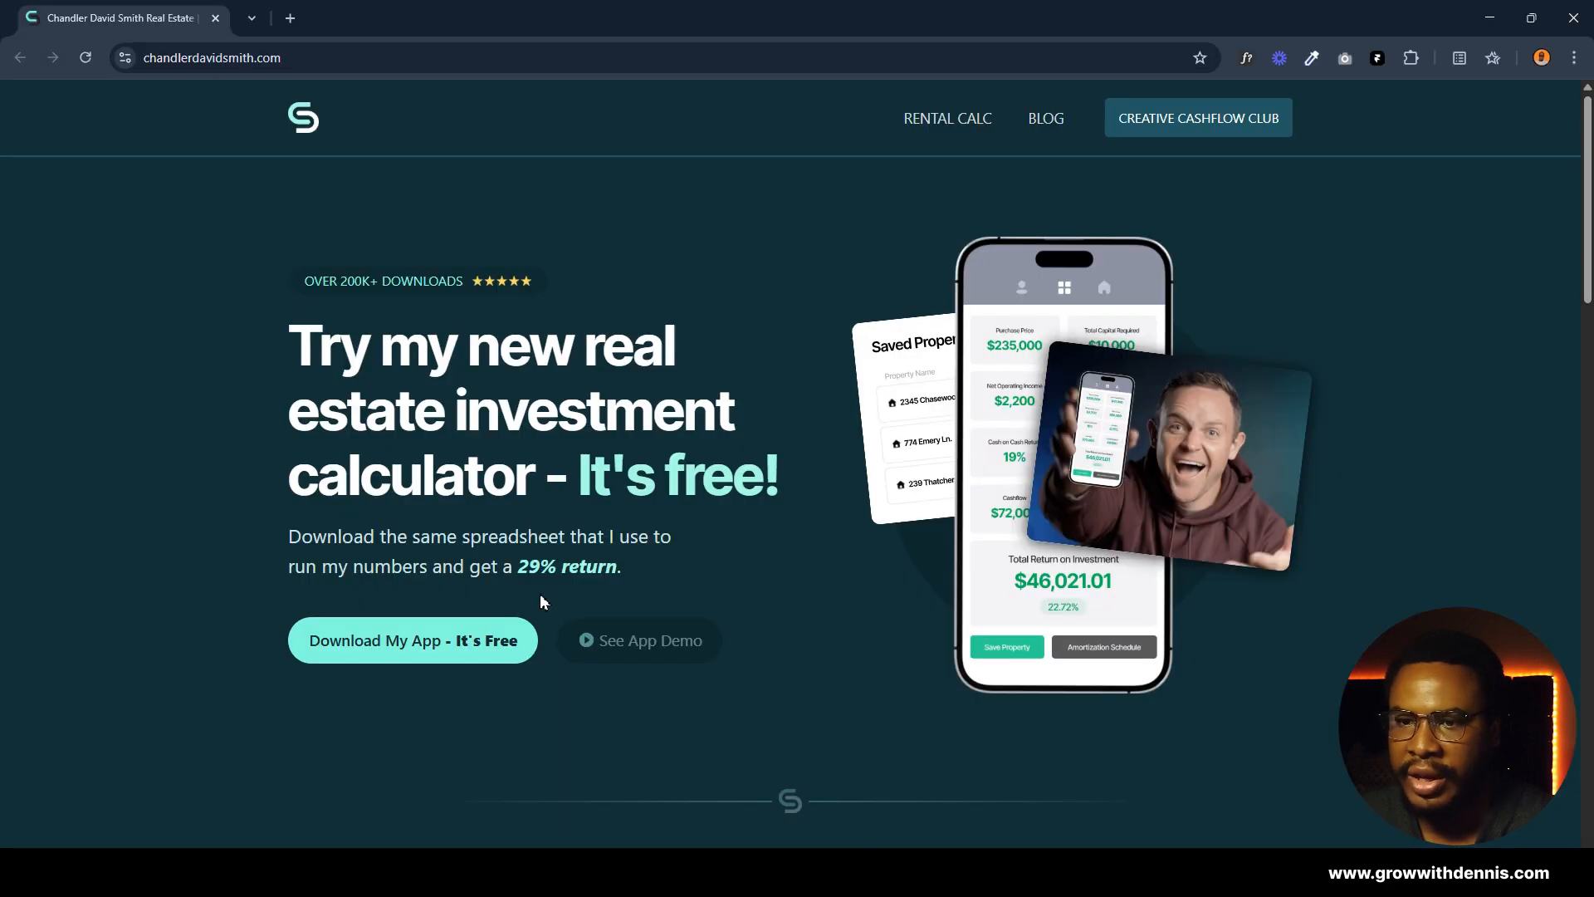
Step: Switch to the reference site in the browser, open its app-version popup from the download button and dismiss it with the close icon
{"action": "left_click", "coordinate": [481, 662]}
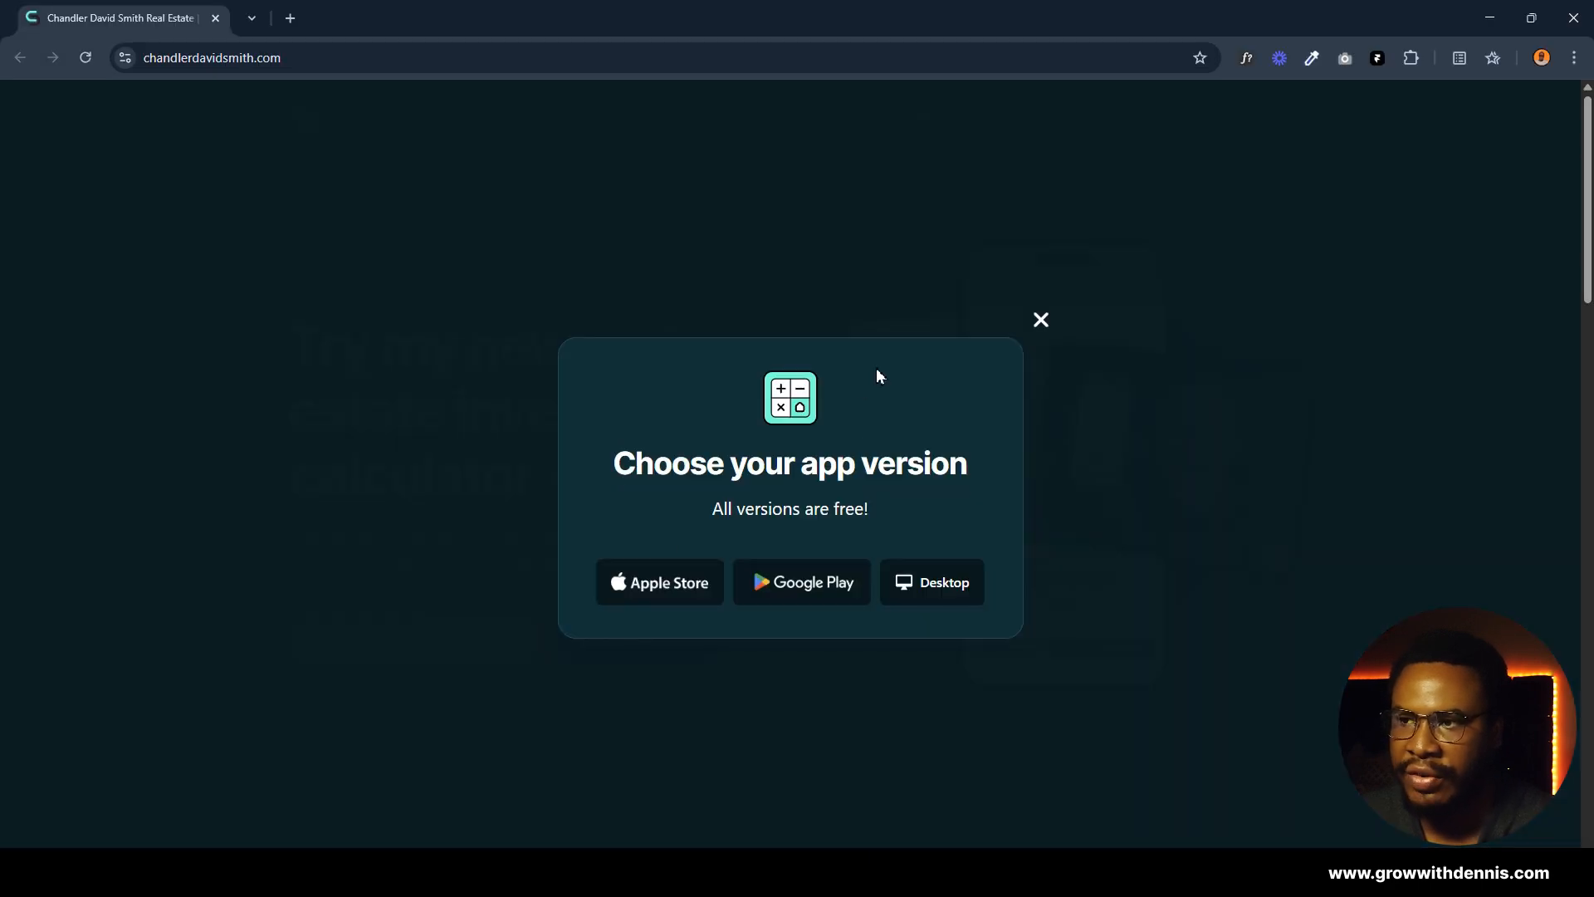
{"action": "left_click", "coordinate": [1041, 321]}
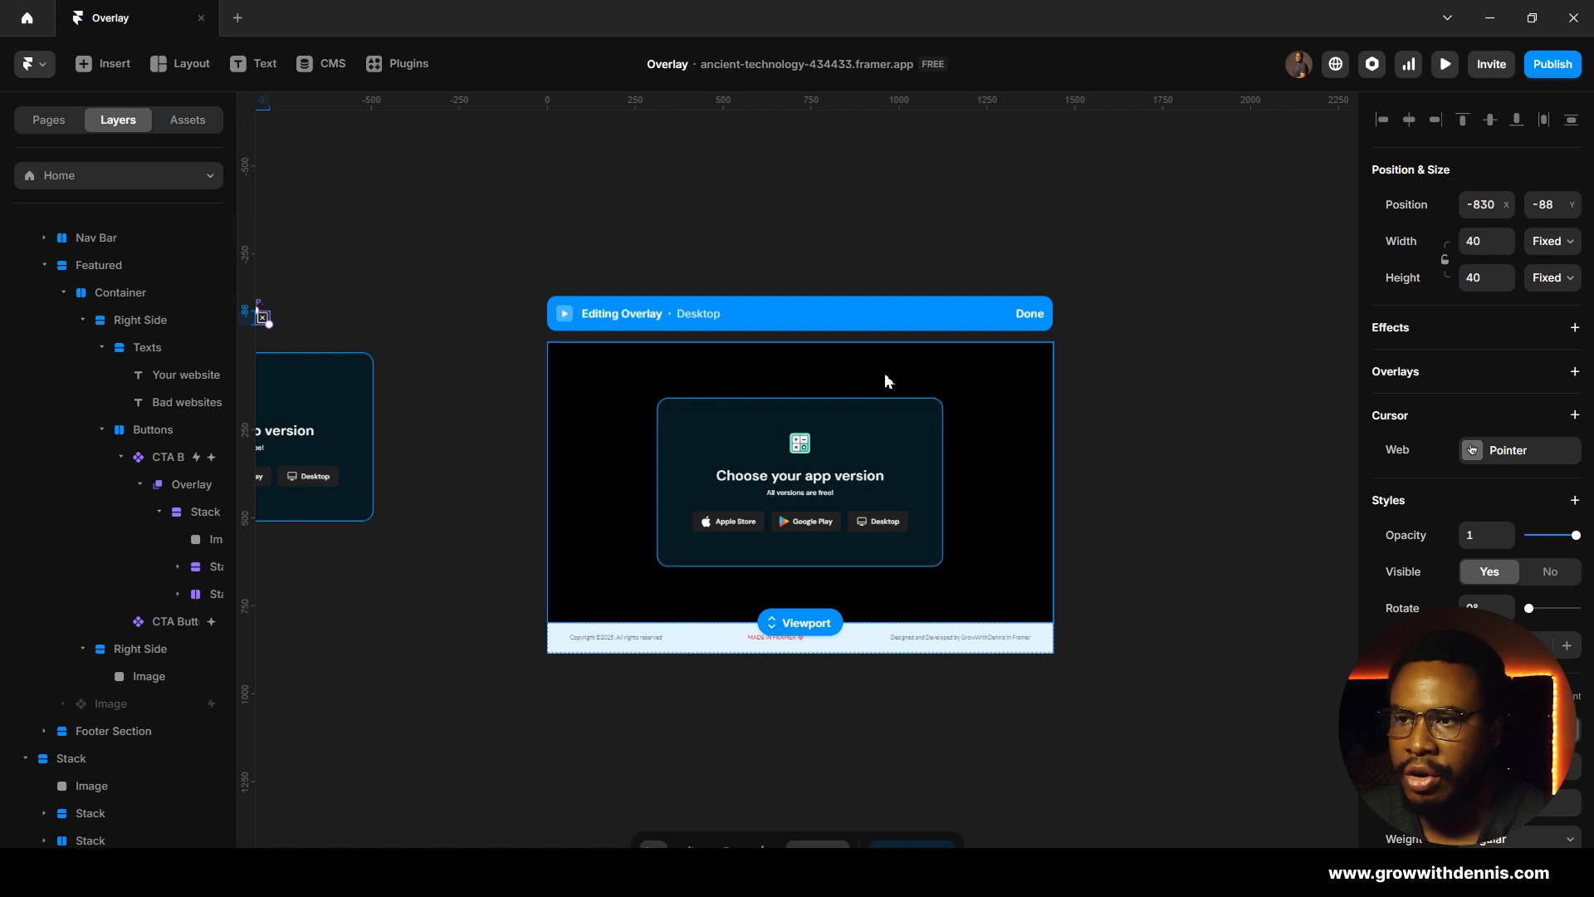
Step: In Framer, paste the copied close icon into the download button's overlay and centre it horizontally and vertically
{"action": "left_click", "coordinate": [885, 375]}
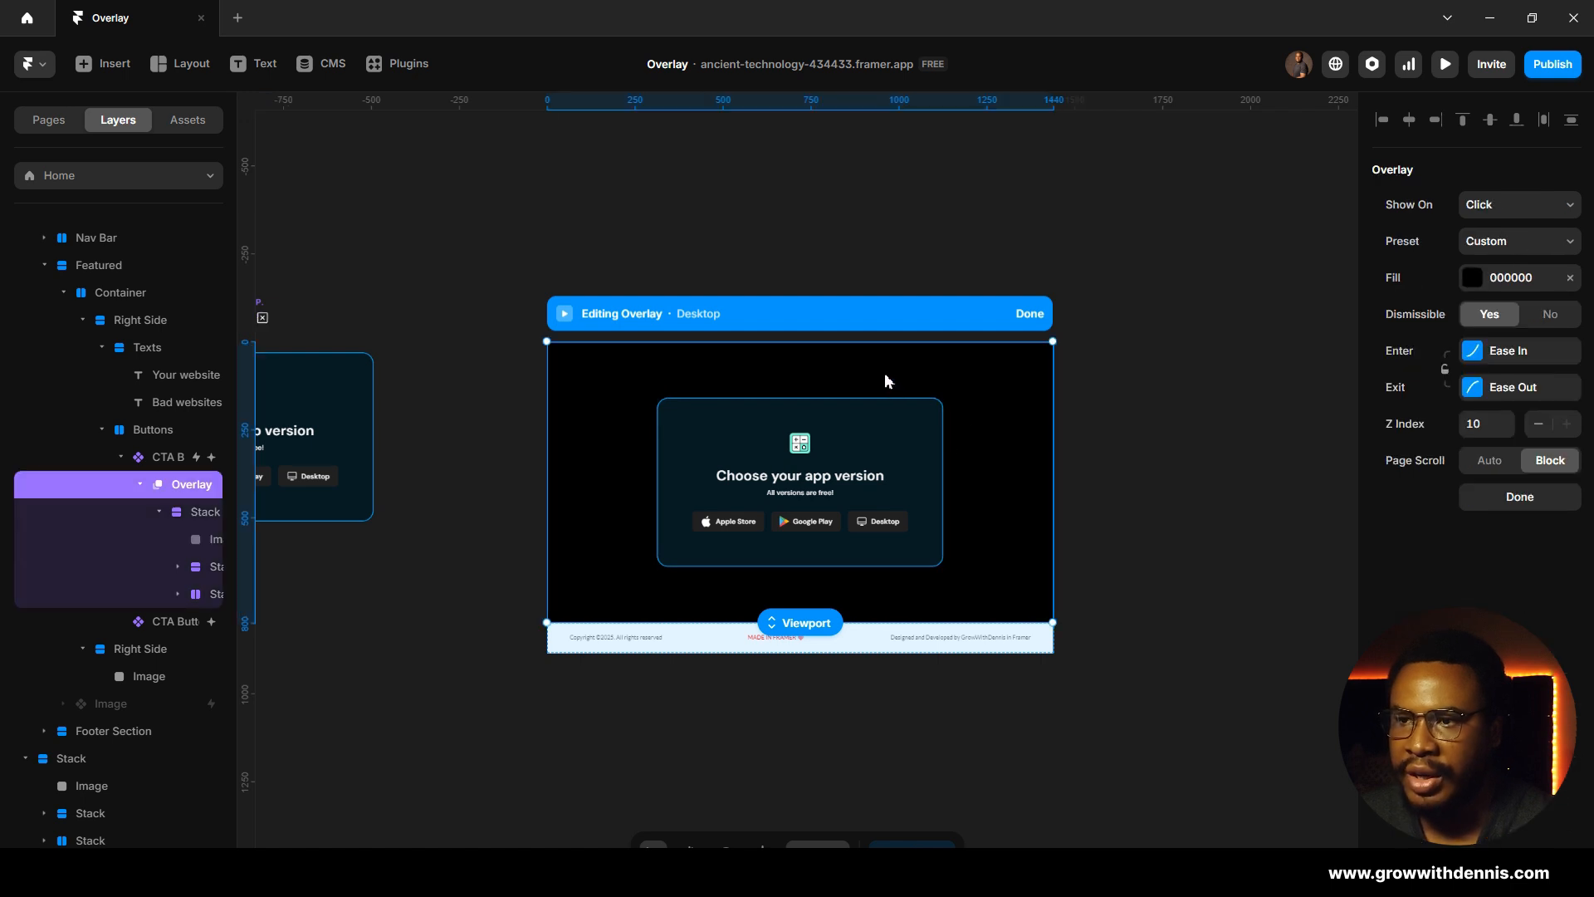
{"action": "key", "text": "ctrl+v"}
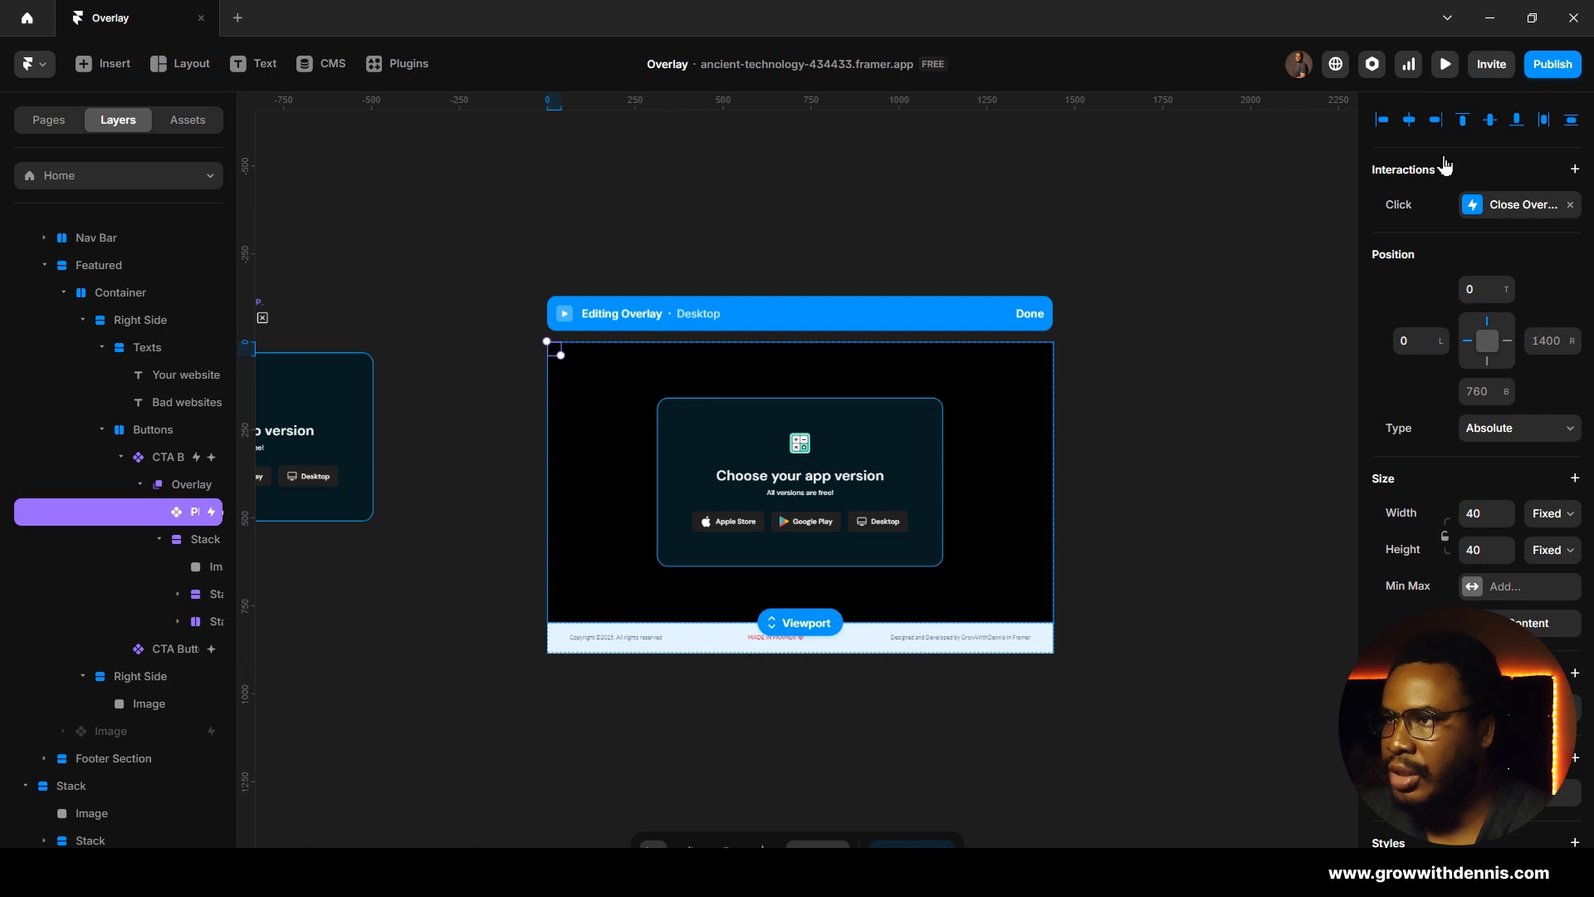
{"action": "left_click", "coordinate": [1408, 119]}
{"action": "left_click", "coordinate": [1490, 120]}
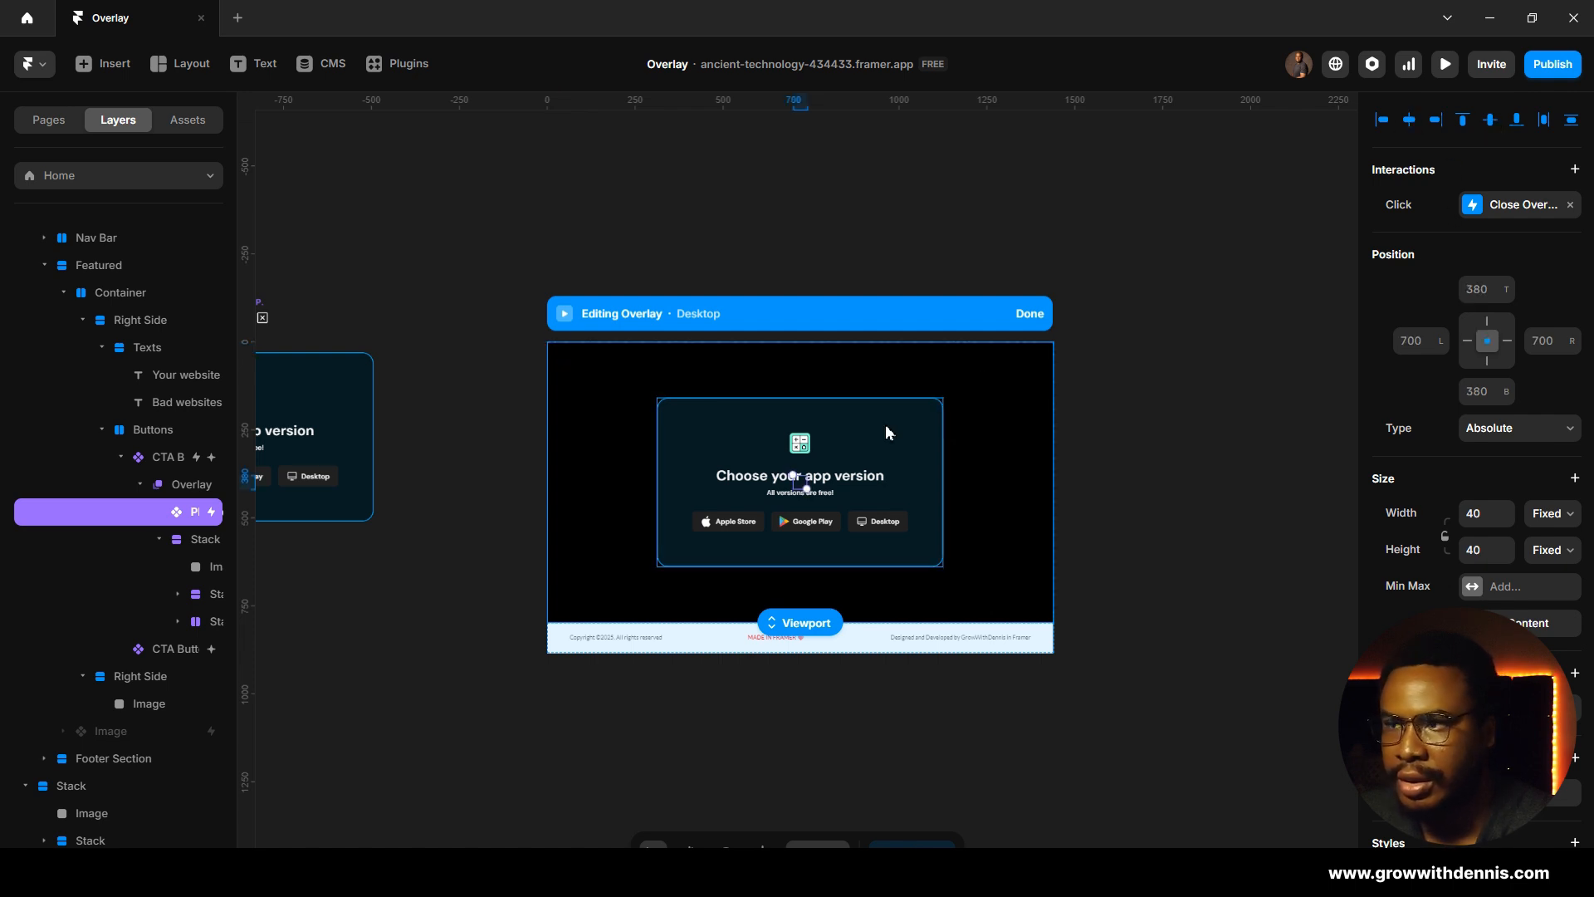
Step: Set the pasted close icon's top offset to 20 and its Z index to 4
{"action": "scroll", "coordinate": [789, 389], "scroll_direction": "up", "scroll_amount": 3}
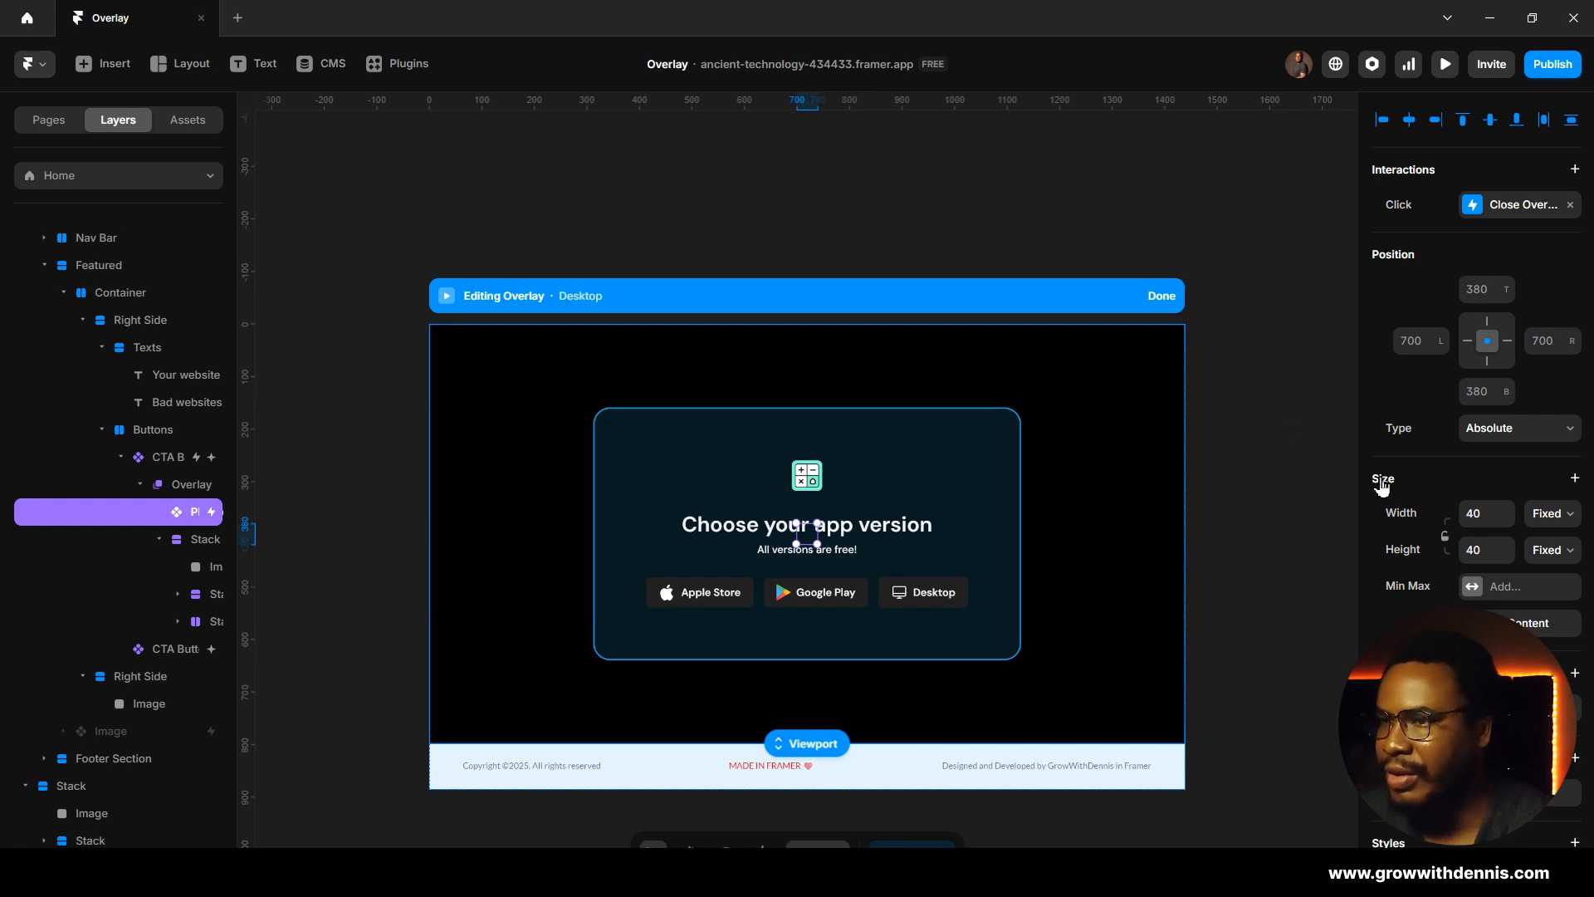
{"action": "left_click", "coordinate": [1486, 292]}
{"action": "type", "text": "20"}
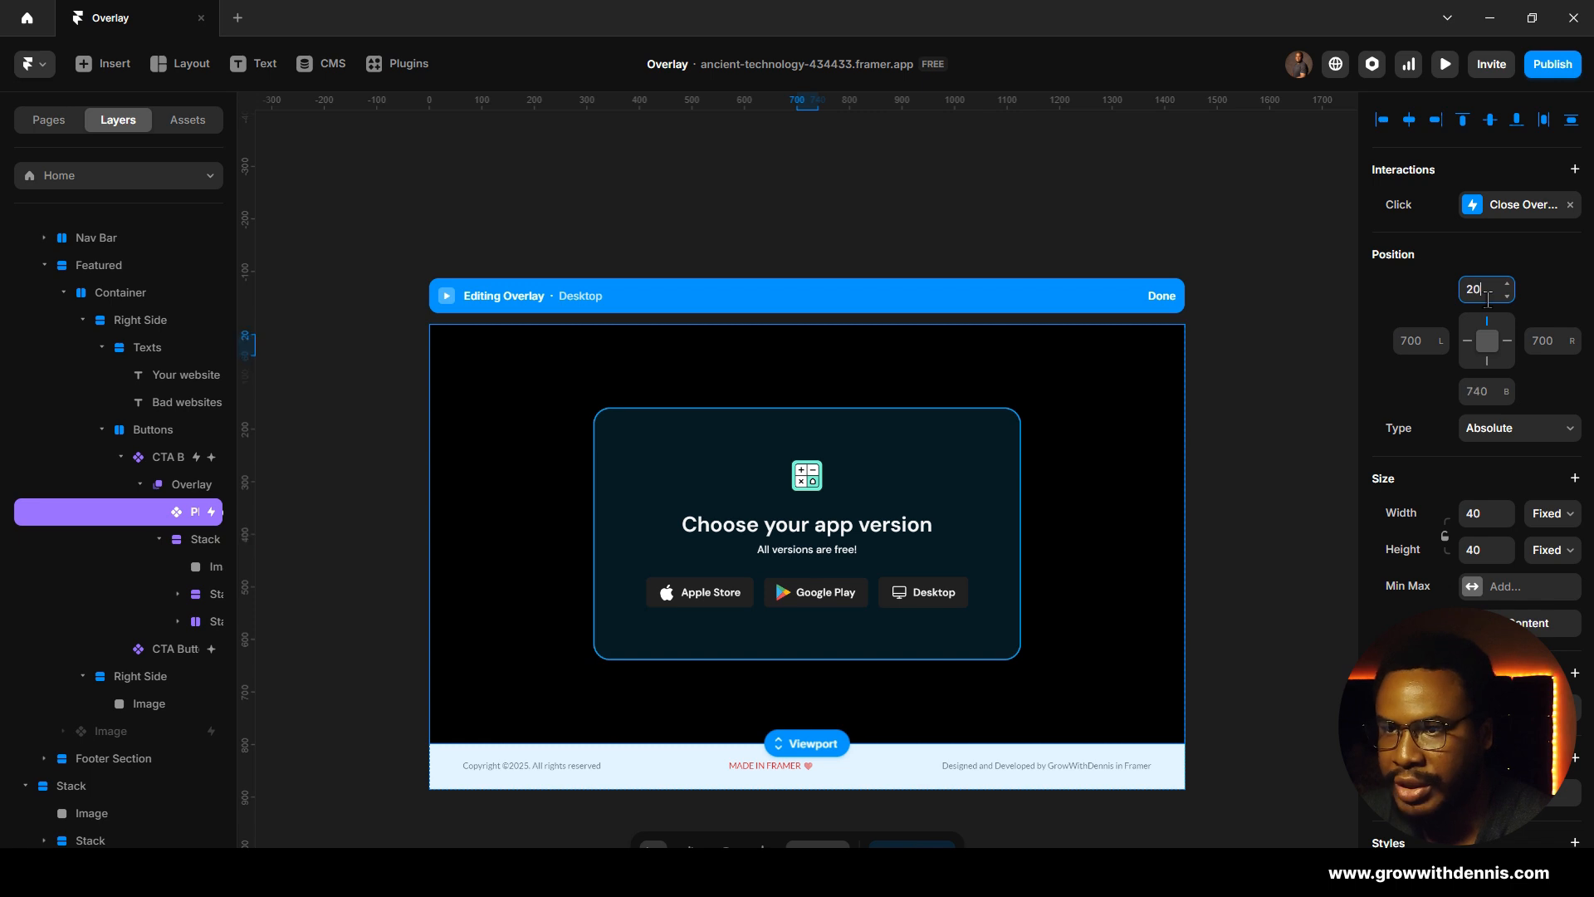
{"action": "scroll", "coordinate": [1481, 455], "scroll_direction": "down", "scroll_amount": 4}
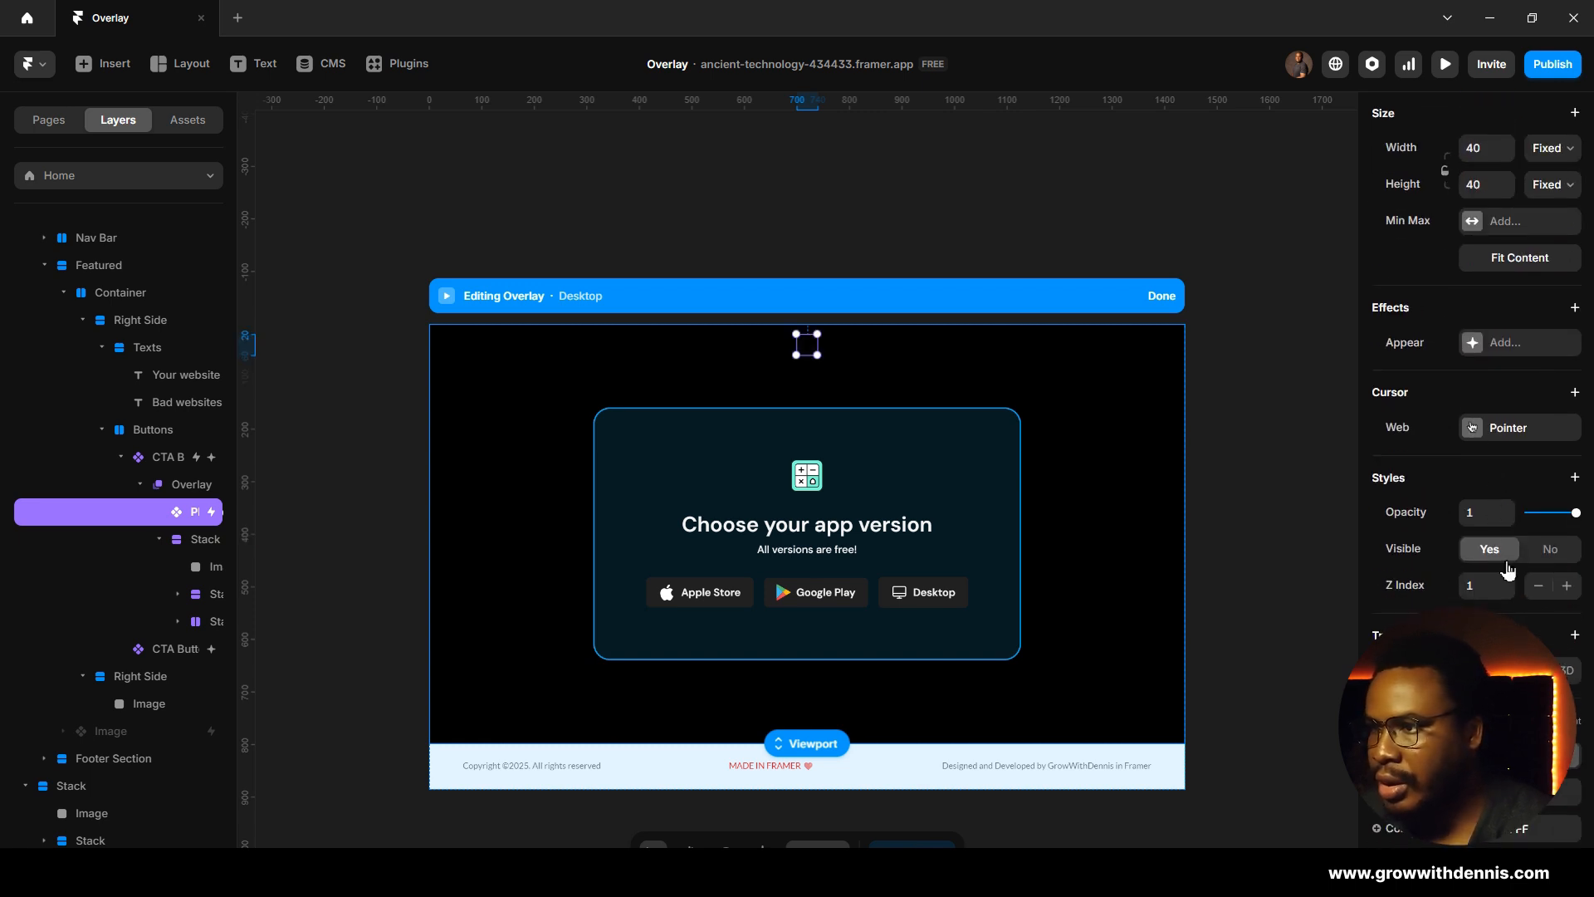
{"action": "left_click", "coordinate": [1475, 587]}
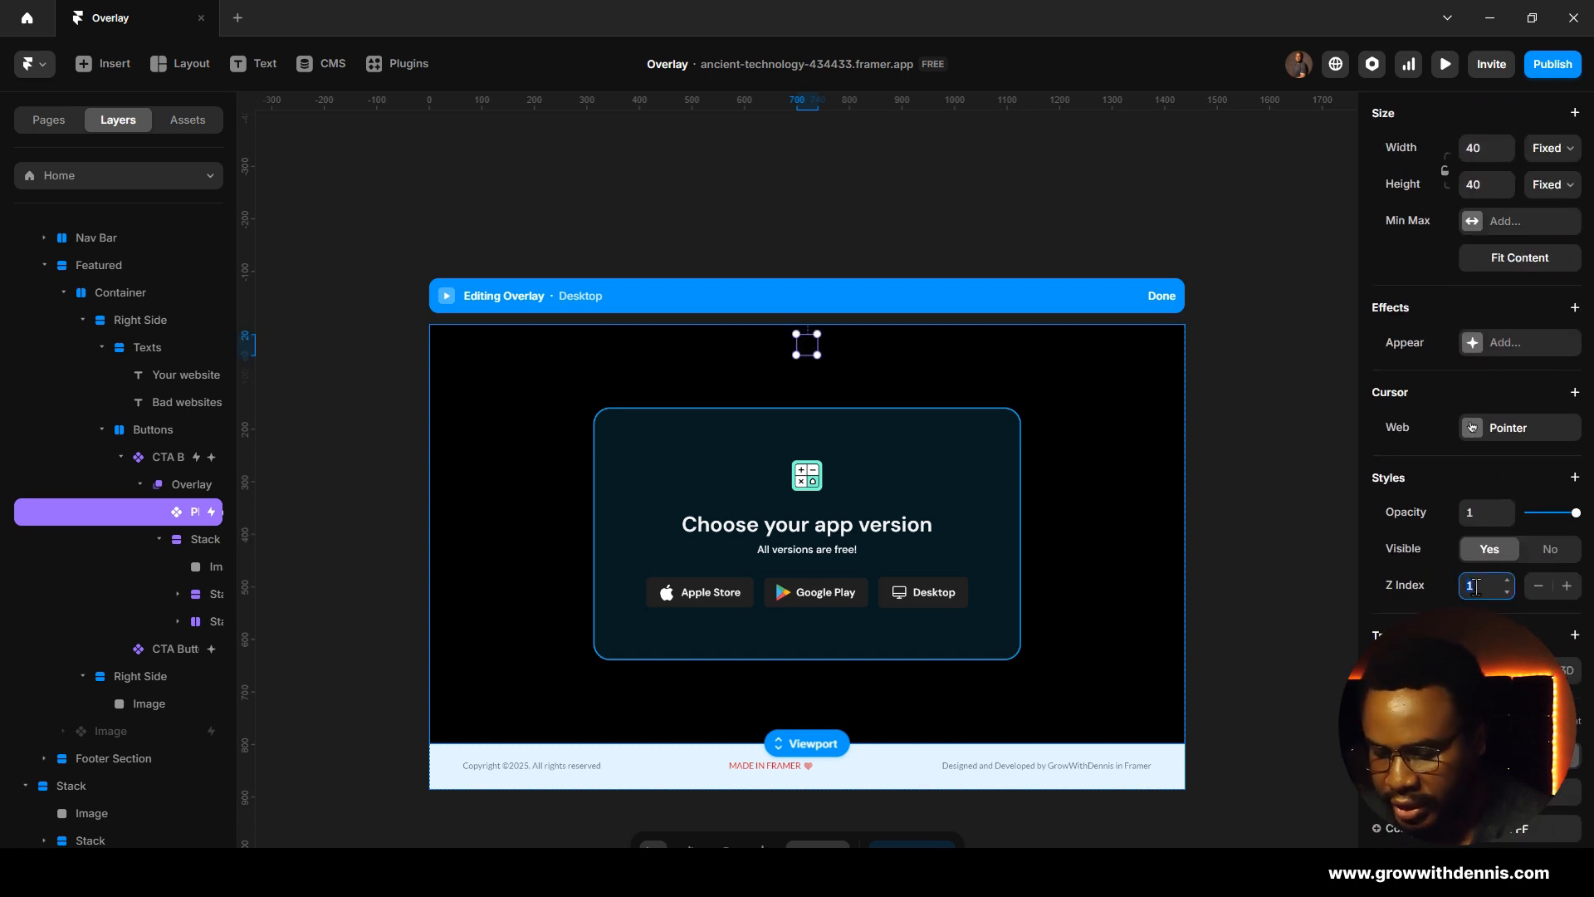
{"action": "type", "text": "4"}
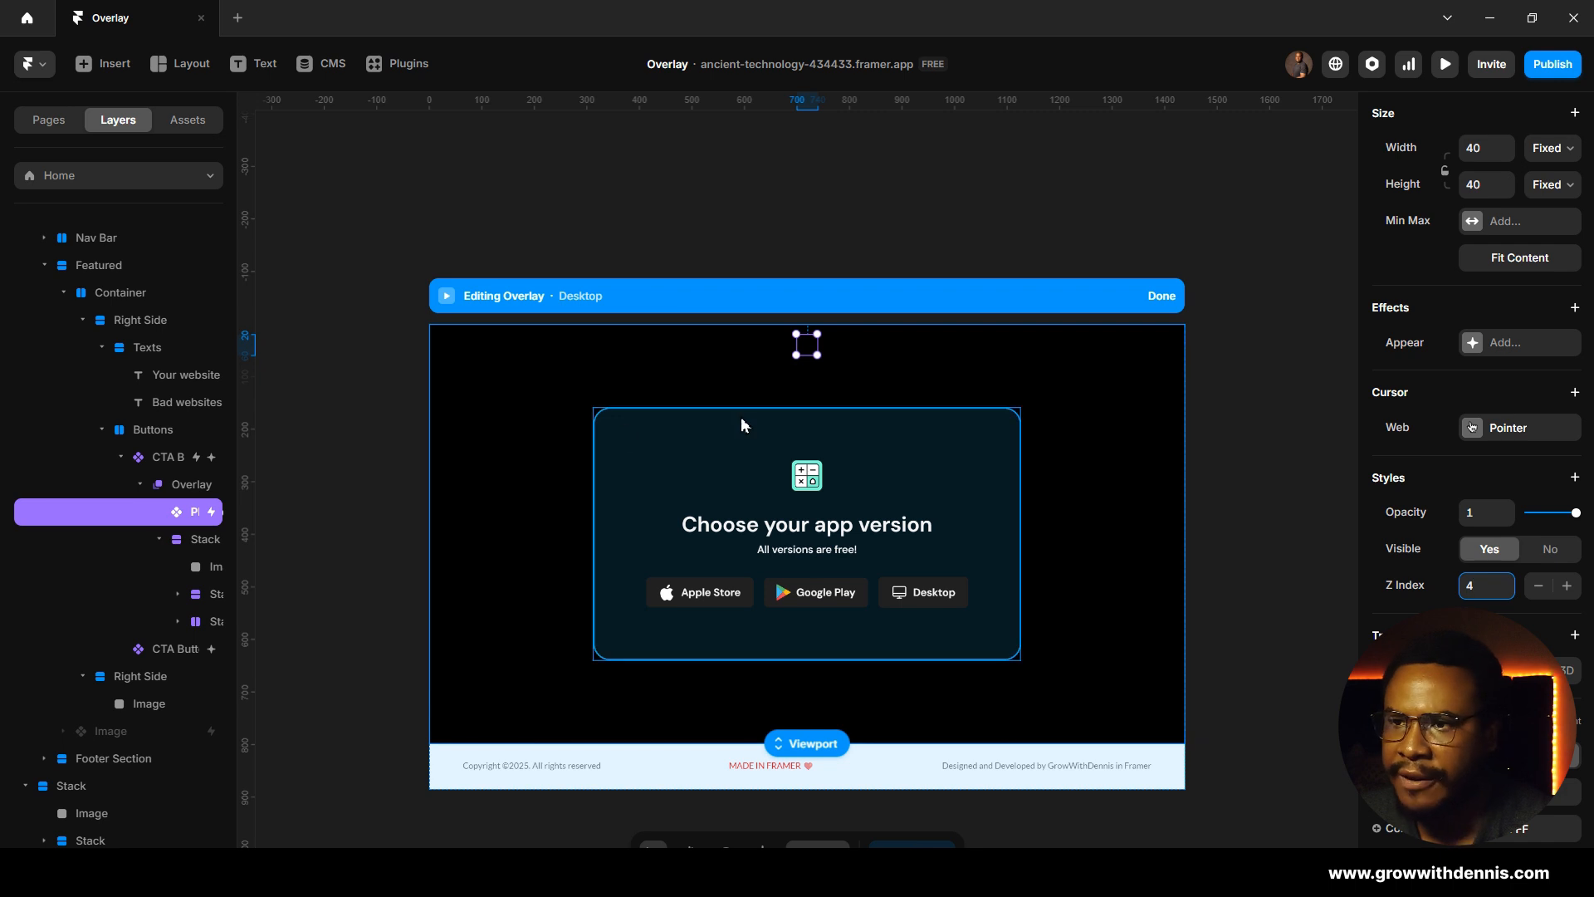
Step: Copy the original X close icon outside the breakpoint once more
{"action": "scroll", "coordinate": [856, 367], "scroll_direction": "up", "scroll_amount": 10}
{"action": "scroll", "coordinate": [854, 364], "scroll_direction": "down", "scroll_amount": 8}
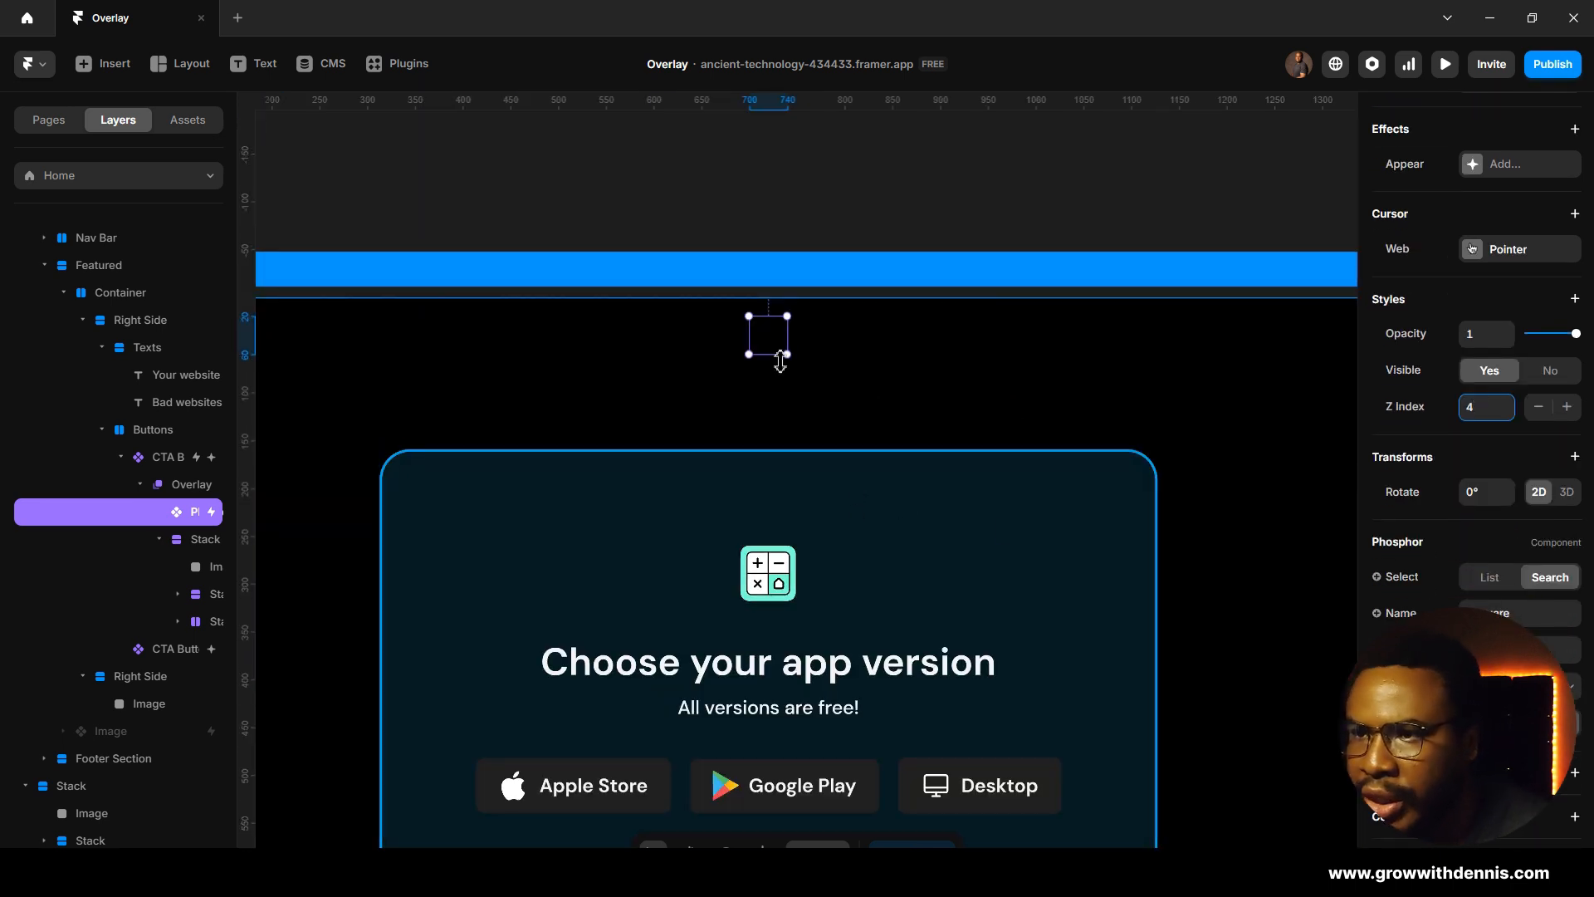
{"action": "scroll", "coordinate": [760, 336], "scroll_direction": "down", "scroll_amount": 10}
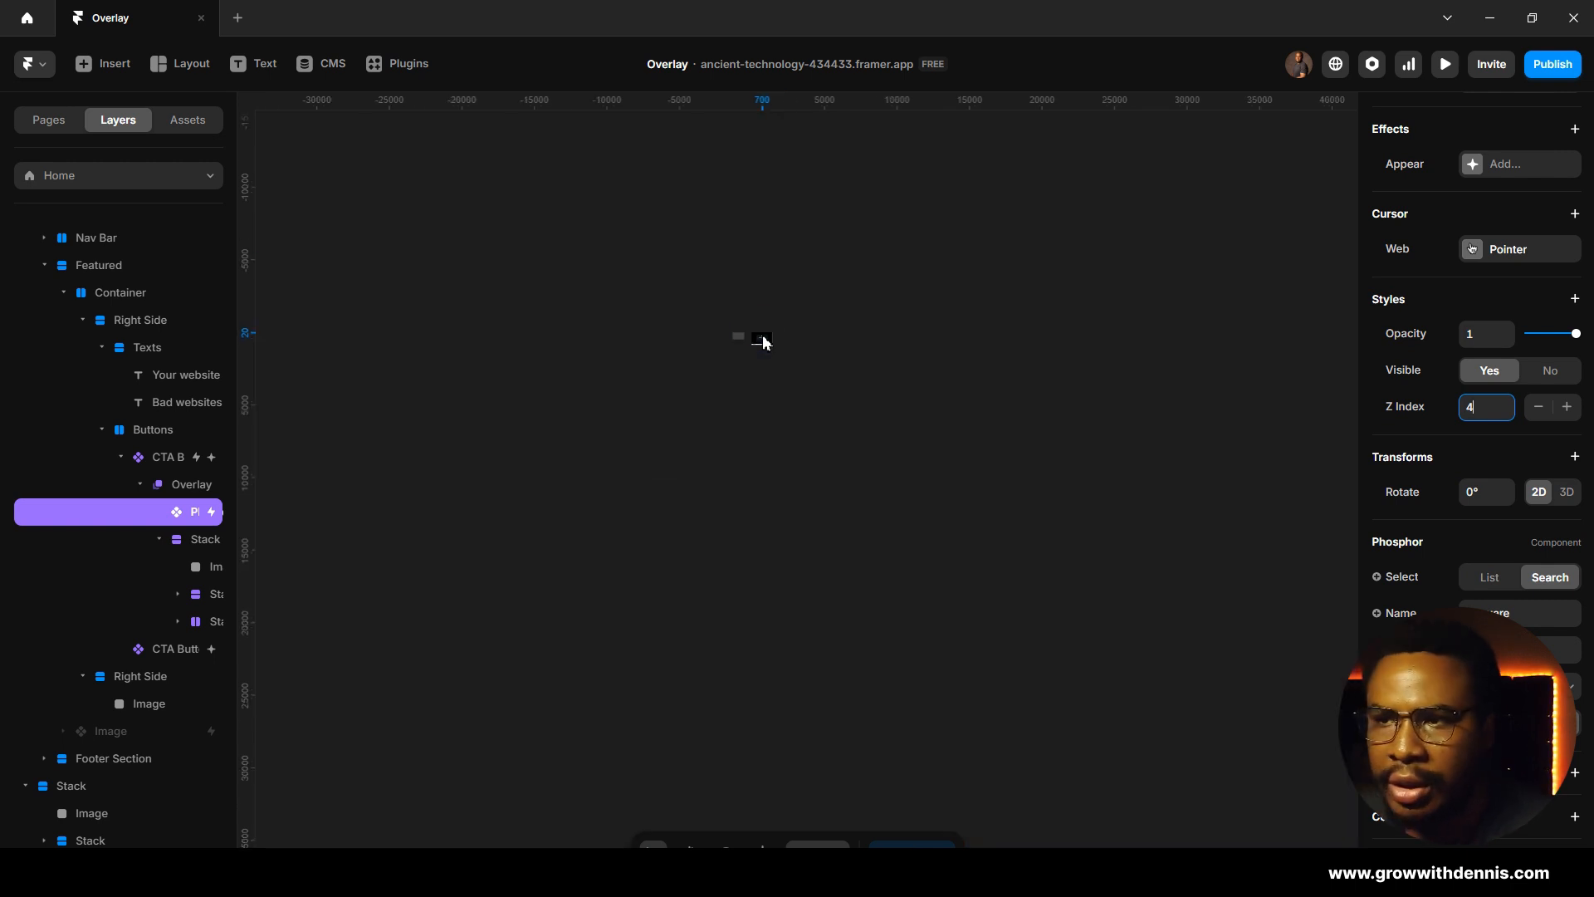
{"action": "scroll", "coordinate": [987, 424], "scroll_direction": "up", "scroll_amount": 10}
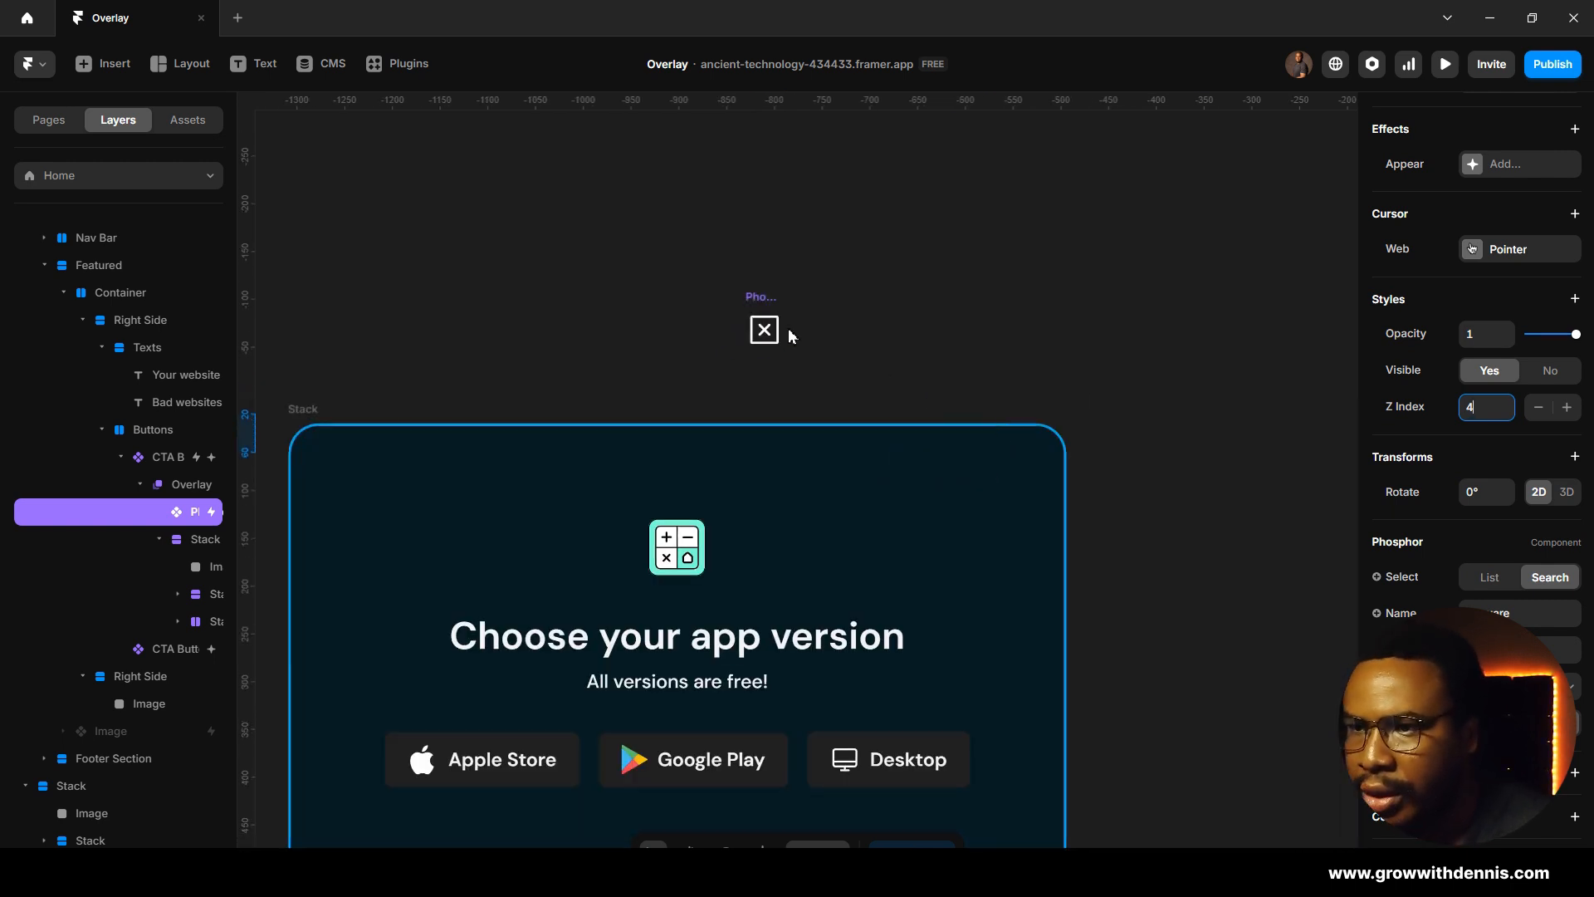
{"action": "left_click", "coordinate": [757, 312]}
{"action": "right_click", "coordinate": [757, 312]}
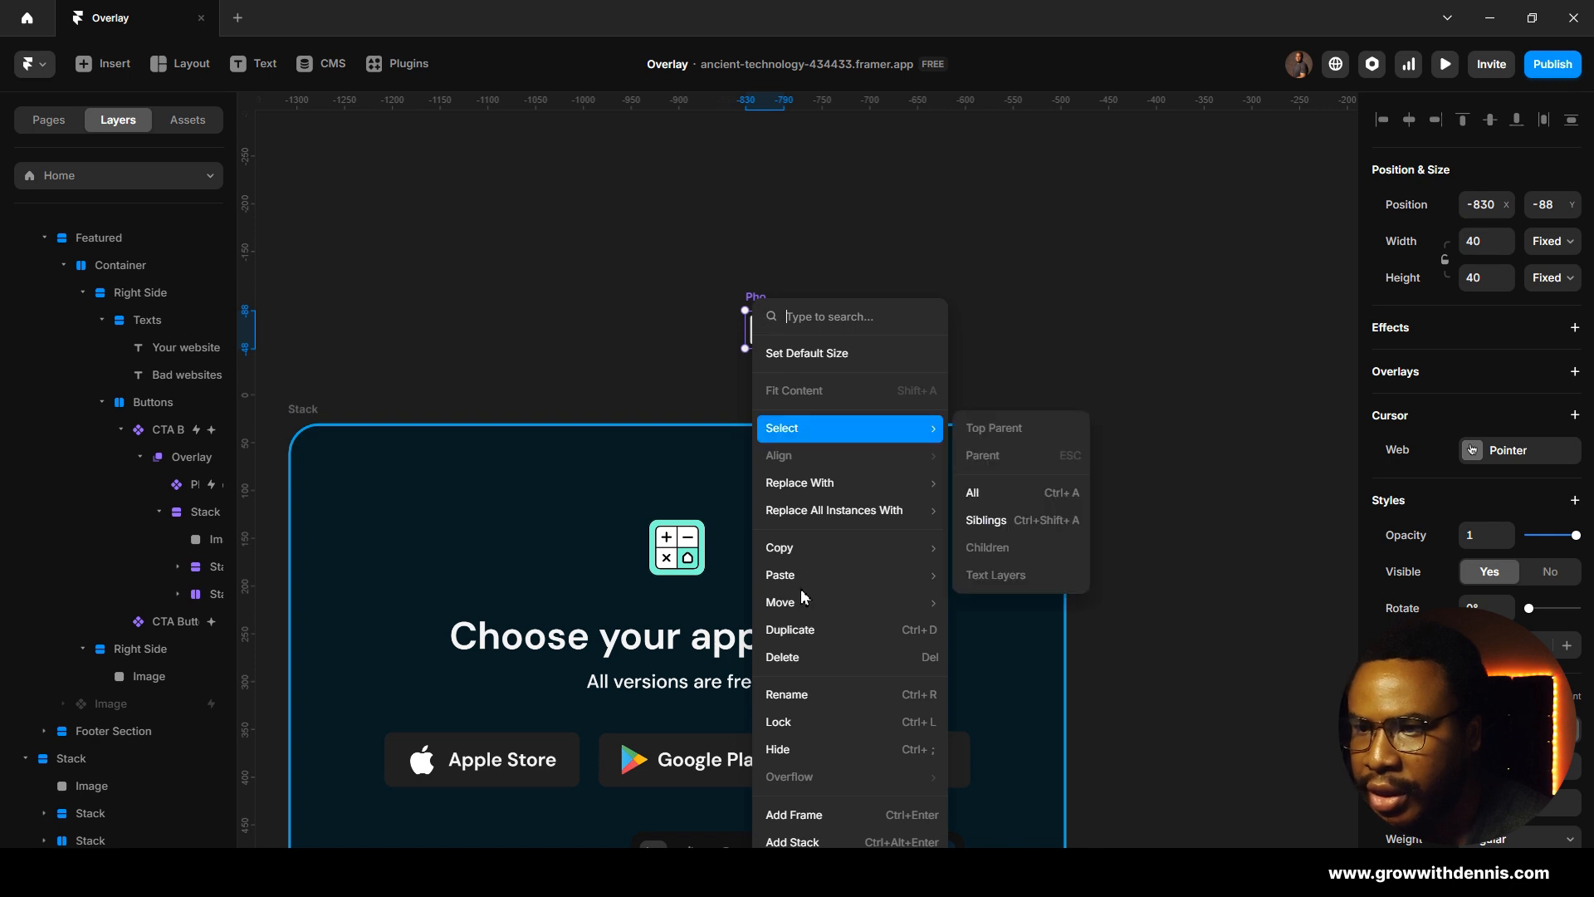
{"action": "mouse_move", "coordinate": [830, 547]}
{"action": "left_click", "coordinate": [975, 550]}
Step: Delete the previously pasted close icon near the top centre of the overlay
{"action": "left_click_drag", "start_coordinate": [1079, 521], "coordinate": [527, 559]}
{"action": "scroll", "coordinate": [822, 498], "scroll_direction": "down", "scroll_amount": 3}
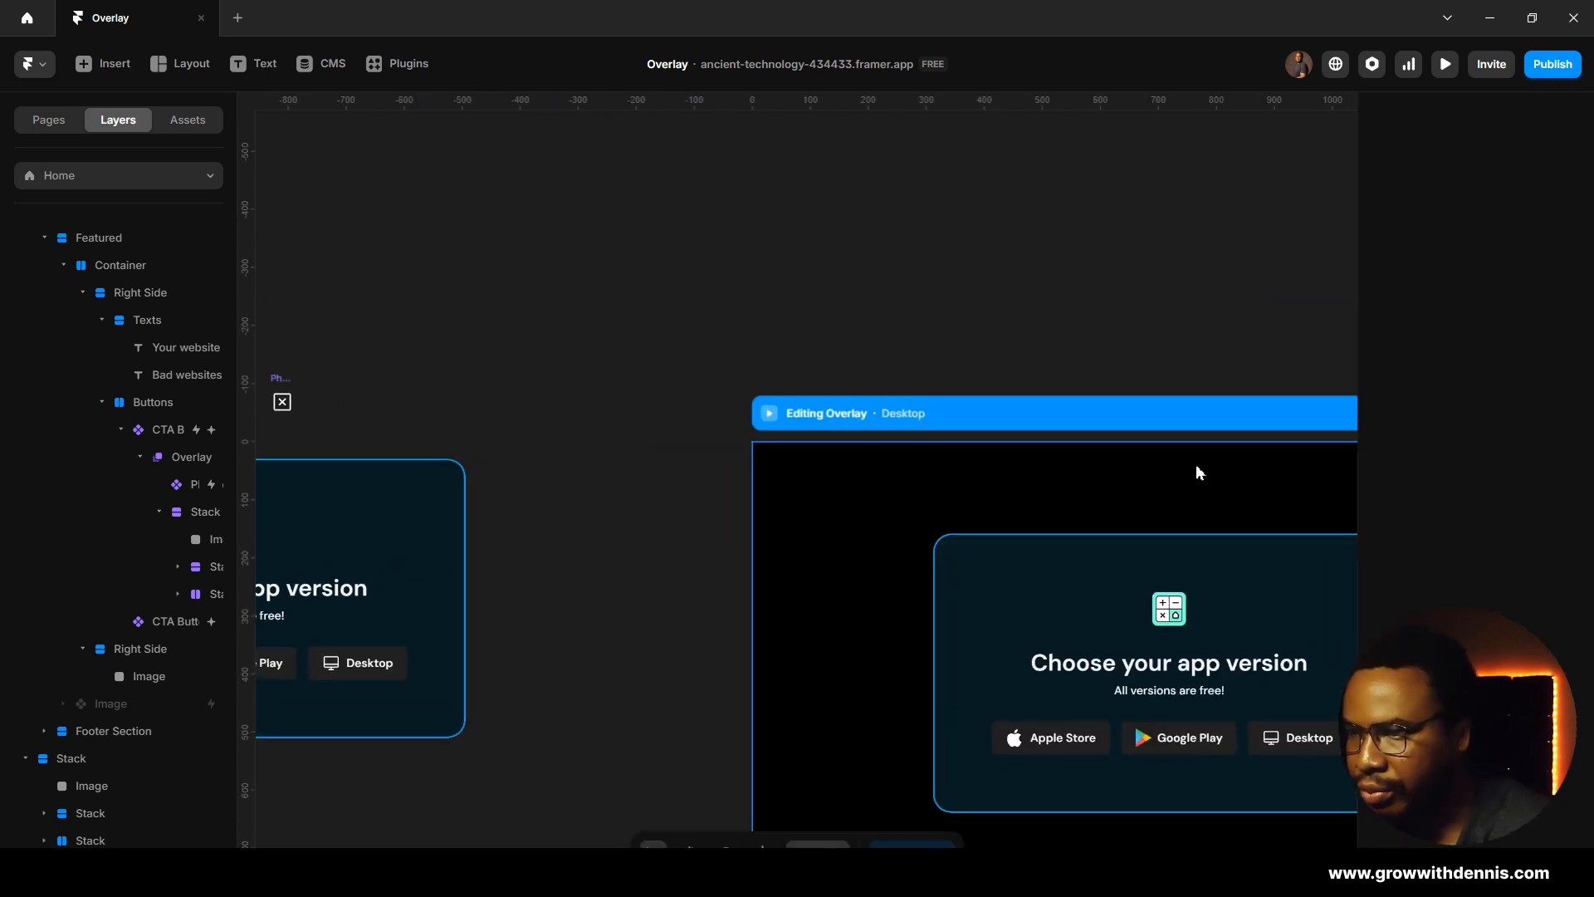
{"action": "left_click", "coordinate": [1157, 469]}
{"action": "left_click", "coordinate": [1171, 467]}
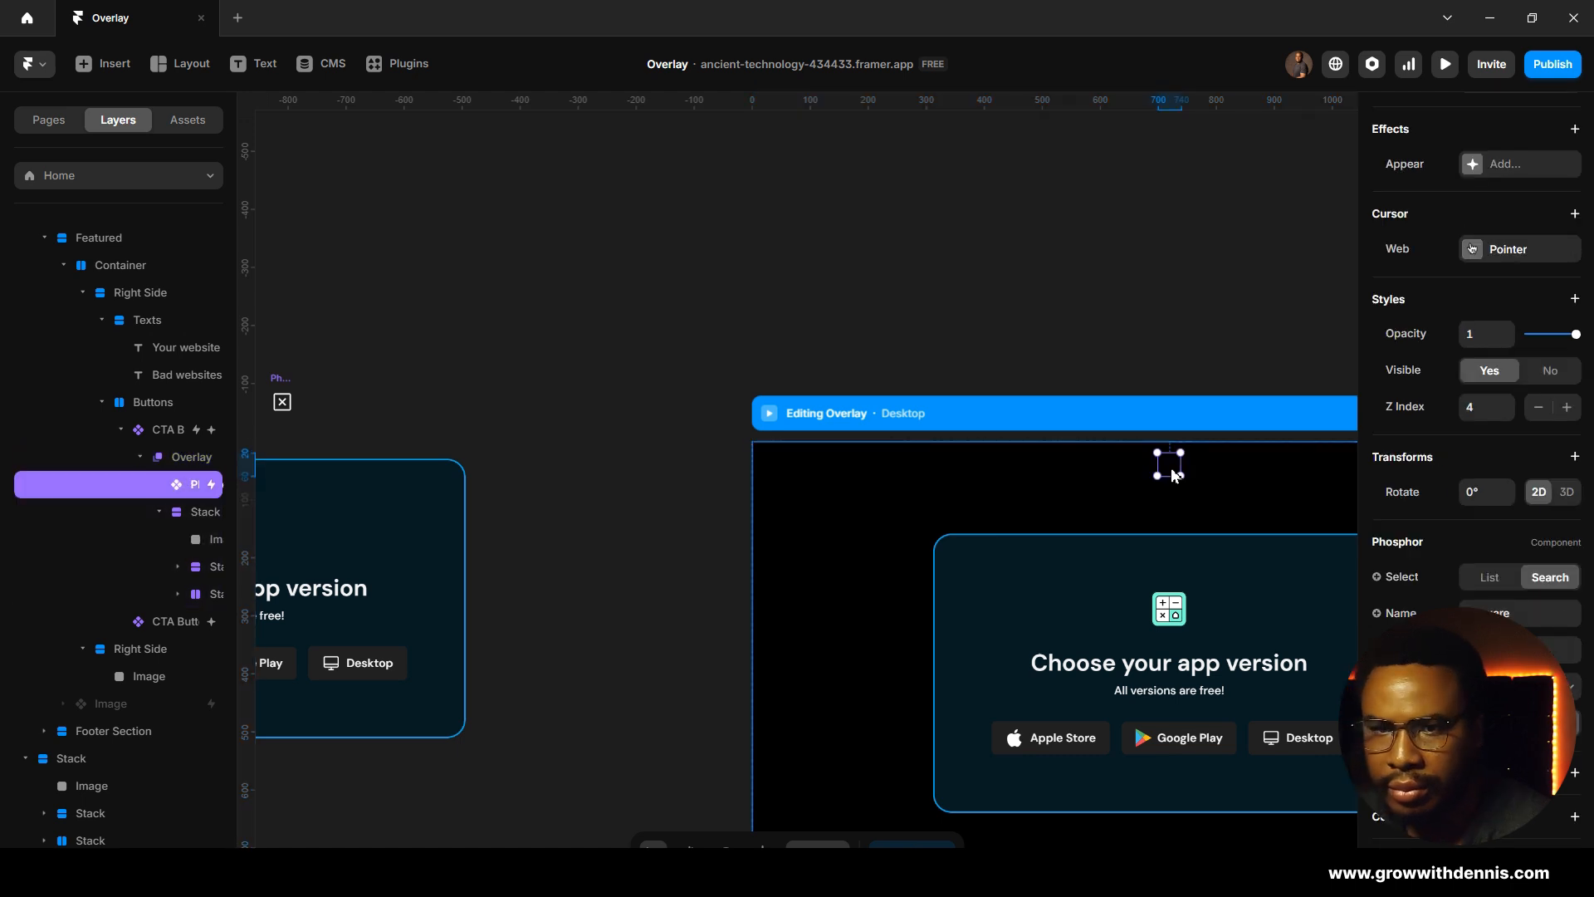
{"action": "key", "text": "Delete"}
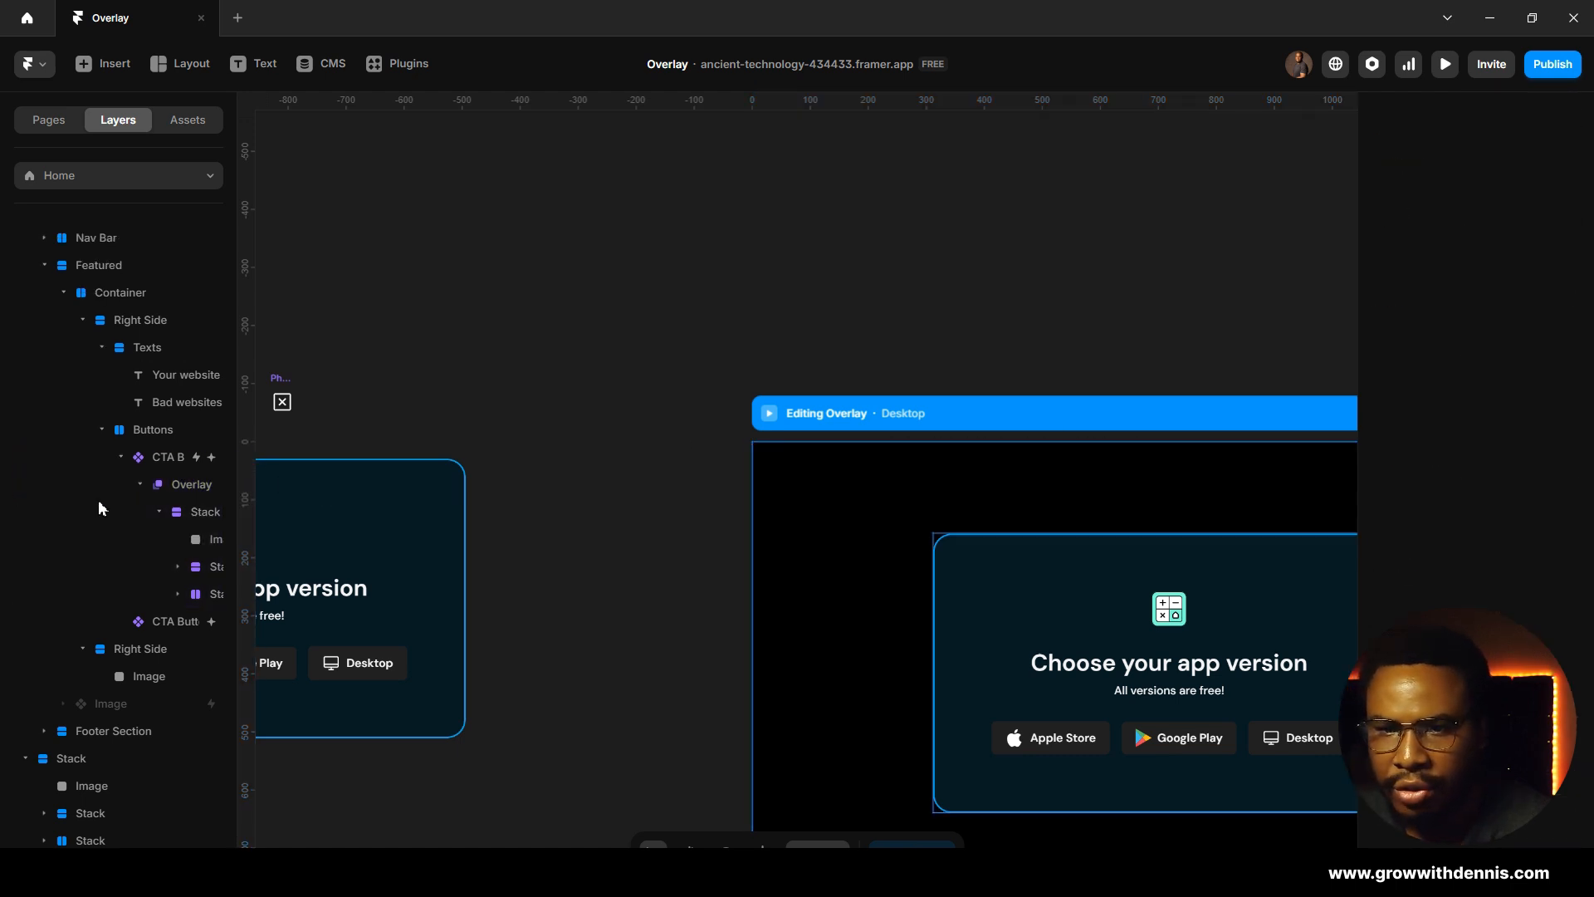
Step: Paste the freshly copied close icon into the Overlay layer and set its Z index to 4
{"action": "left_click", "coordinate": [140, 485]}
{"action": "left_click", "coordinate": [168, 504]}
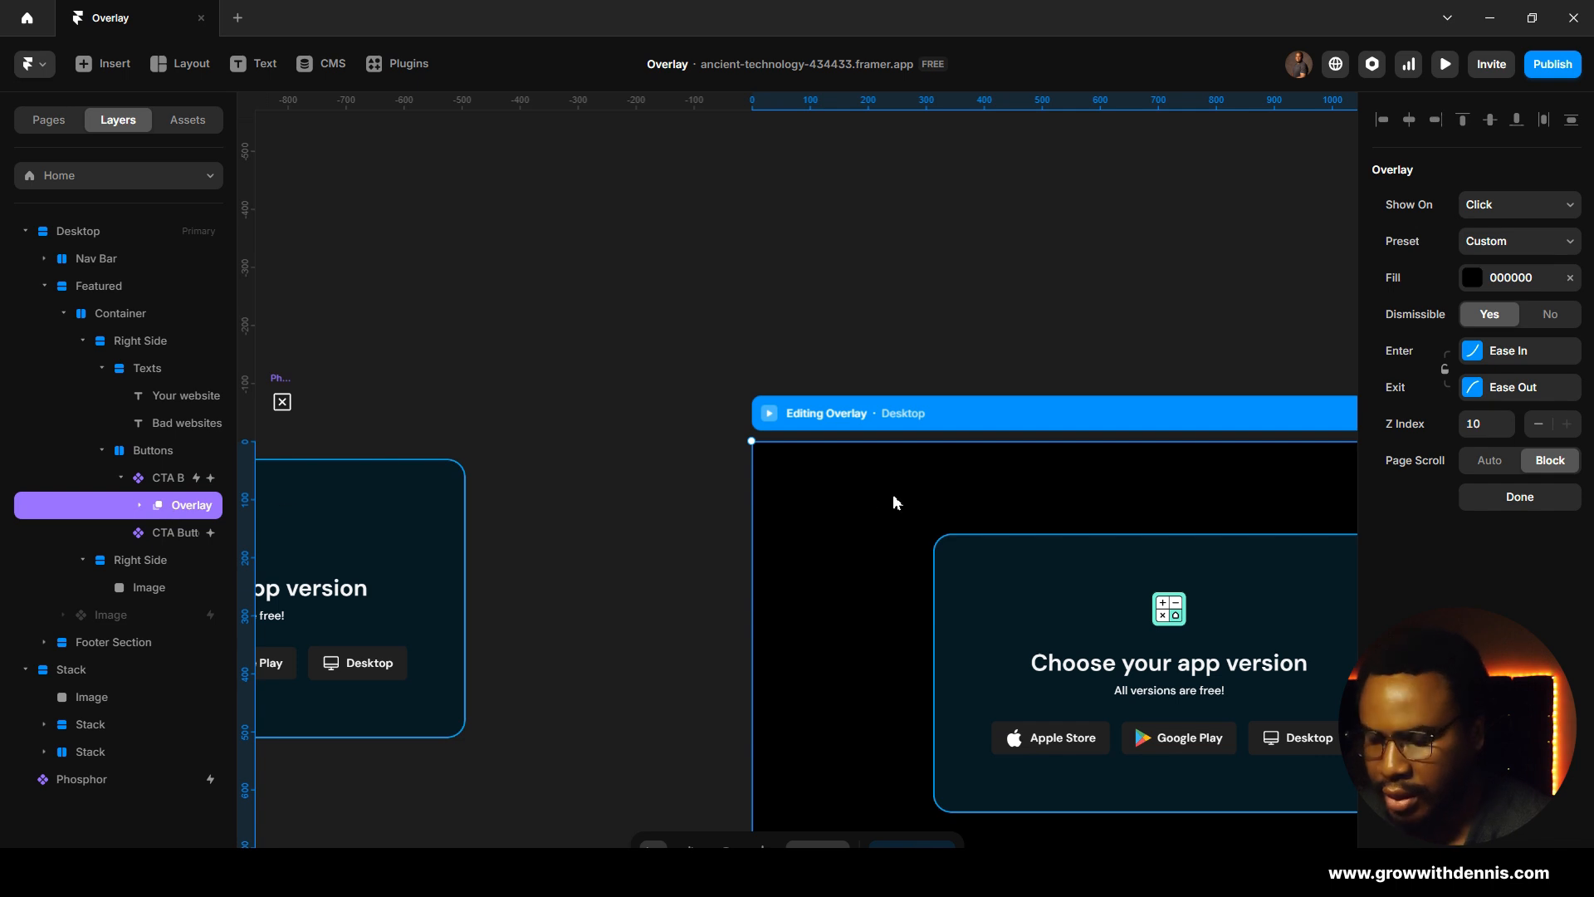
{"action": "key", "text": "ctrl+v"}
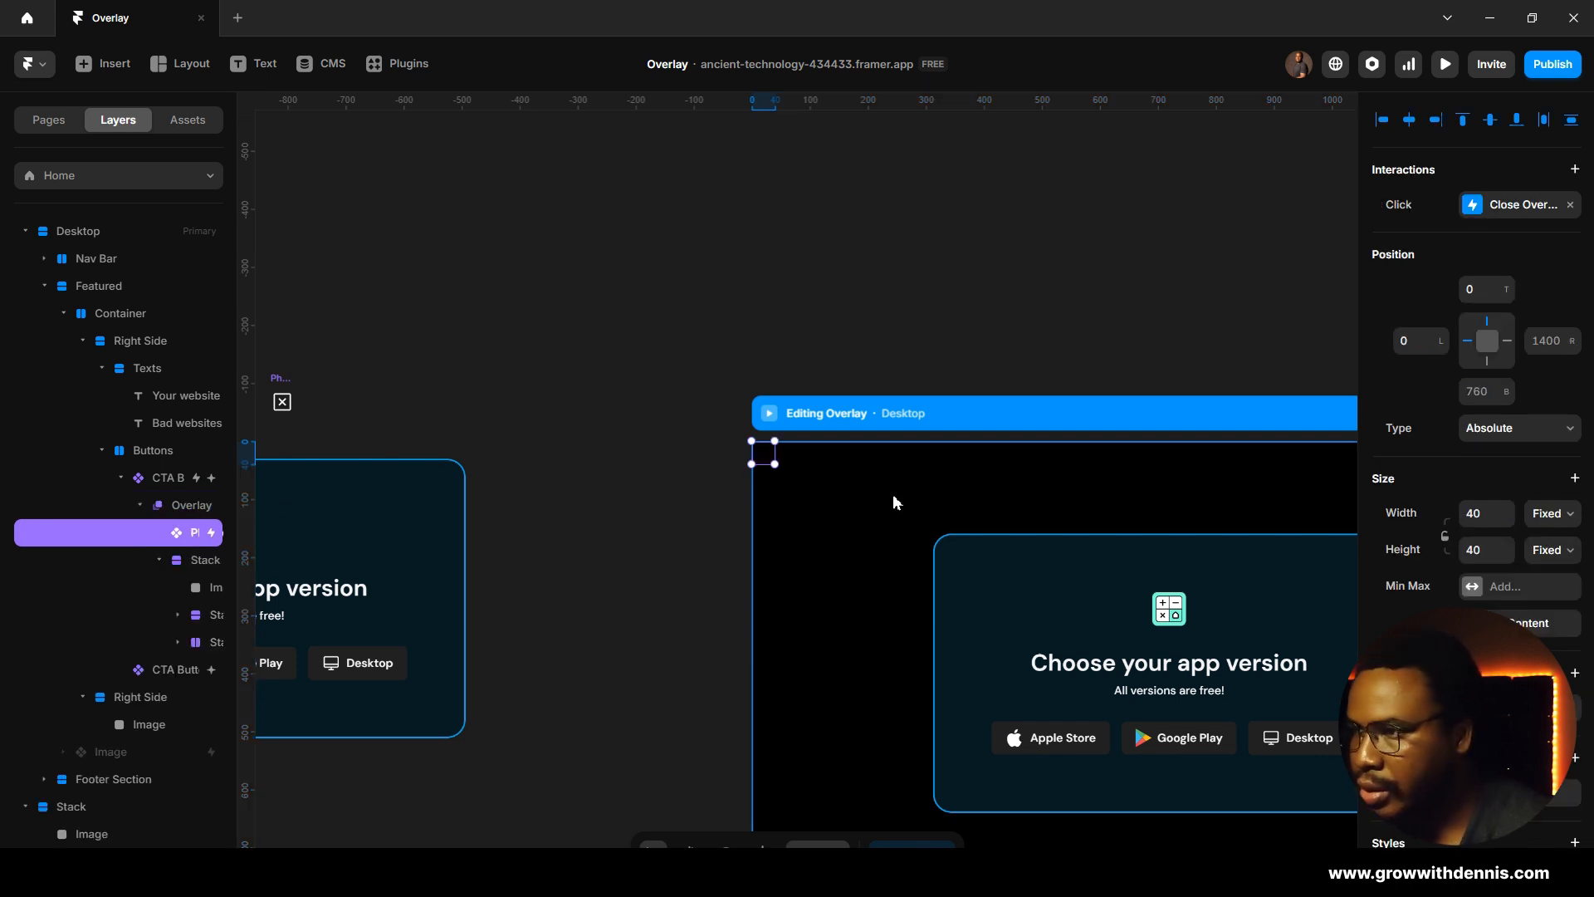
{"action": "scroll", "coordinate": [1471, 518], "scroll_direction": "down", "scroll_amount": 3}
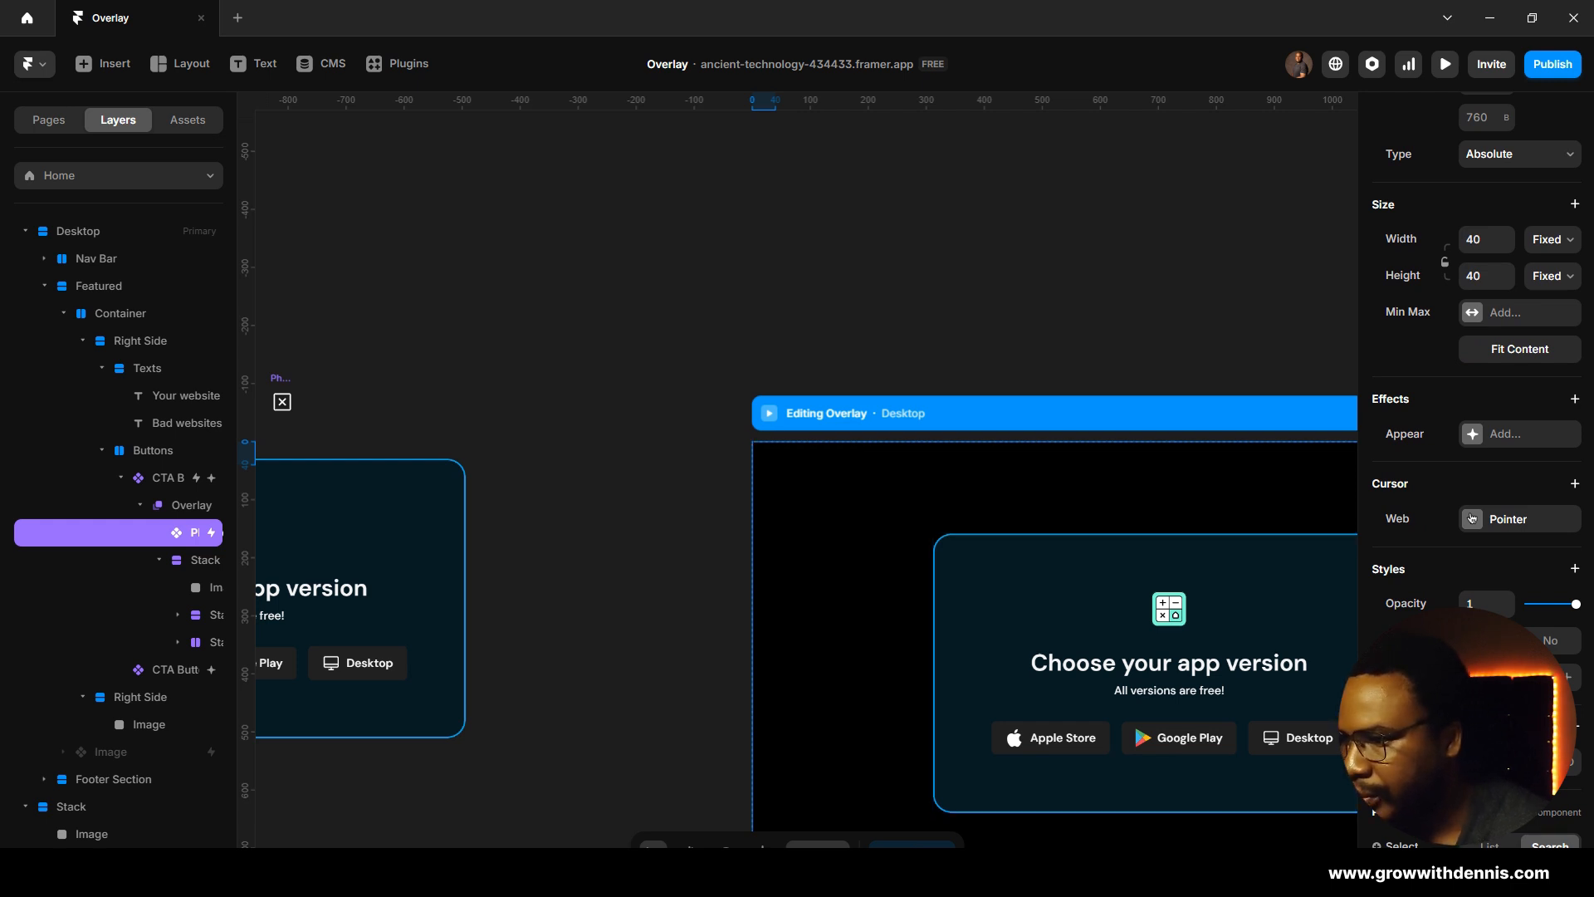
{"action": "scroll", "coordinate": [1478, 499], "scroll_direction": "down", "scroll_amount": 3}
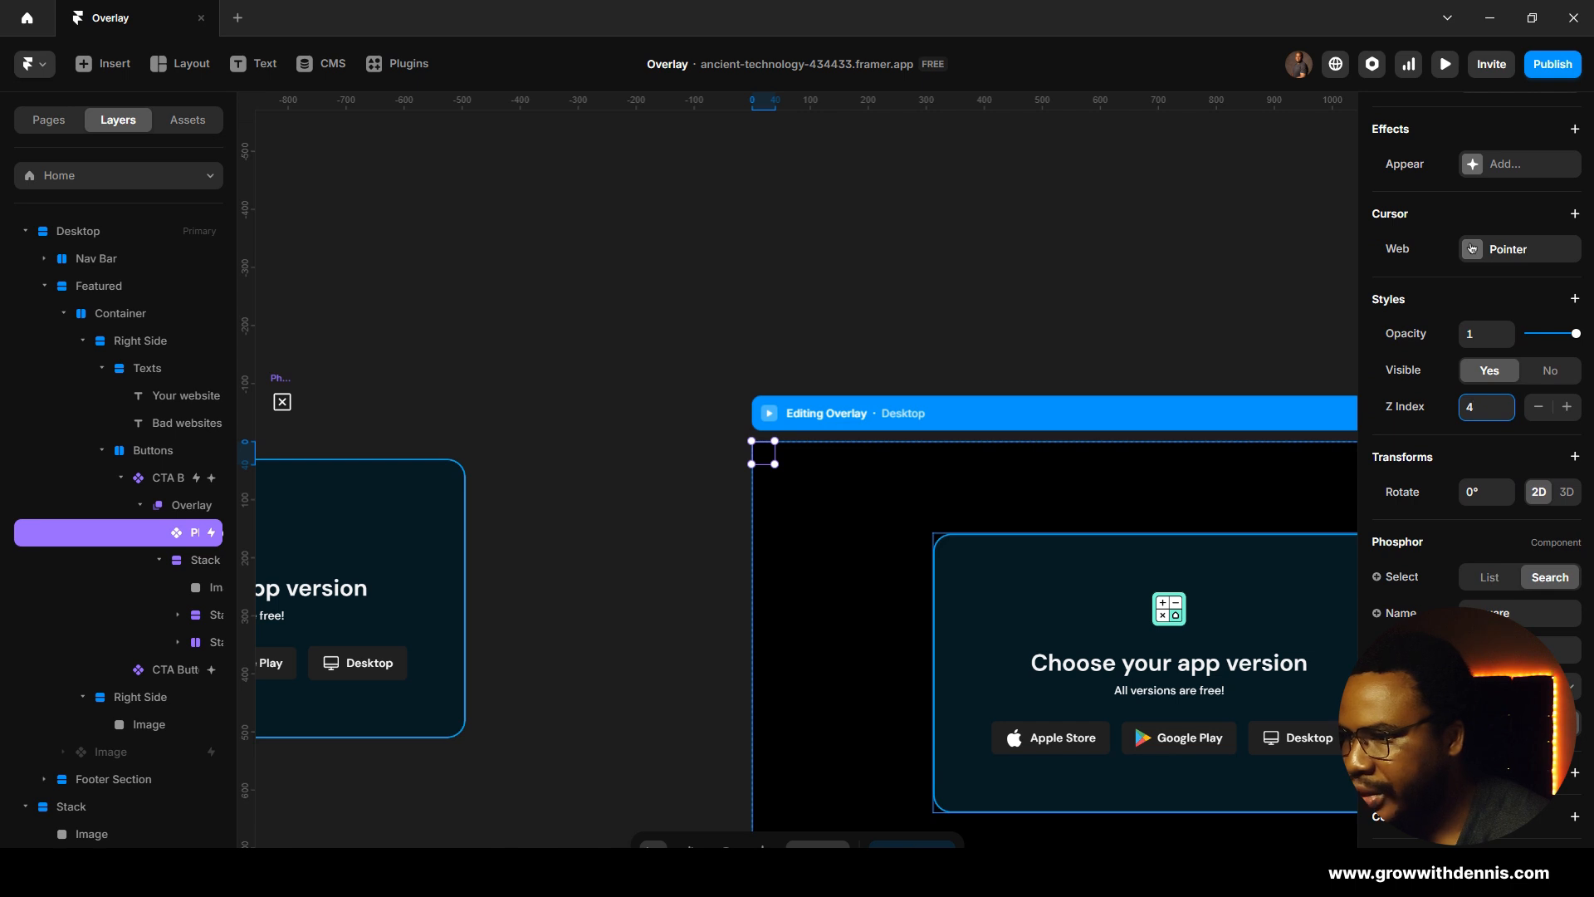
Step: Check the pasted close icon's colour and centre the icon horizontally along the overlay's top edge
{"action": "left_click", "coordinate": [1512, 650]}
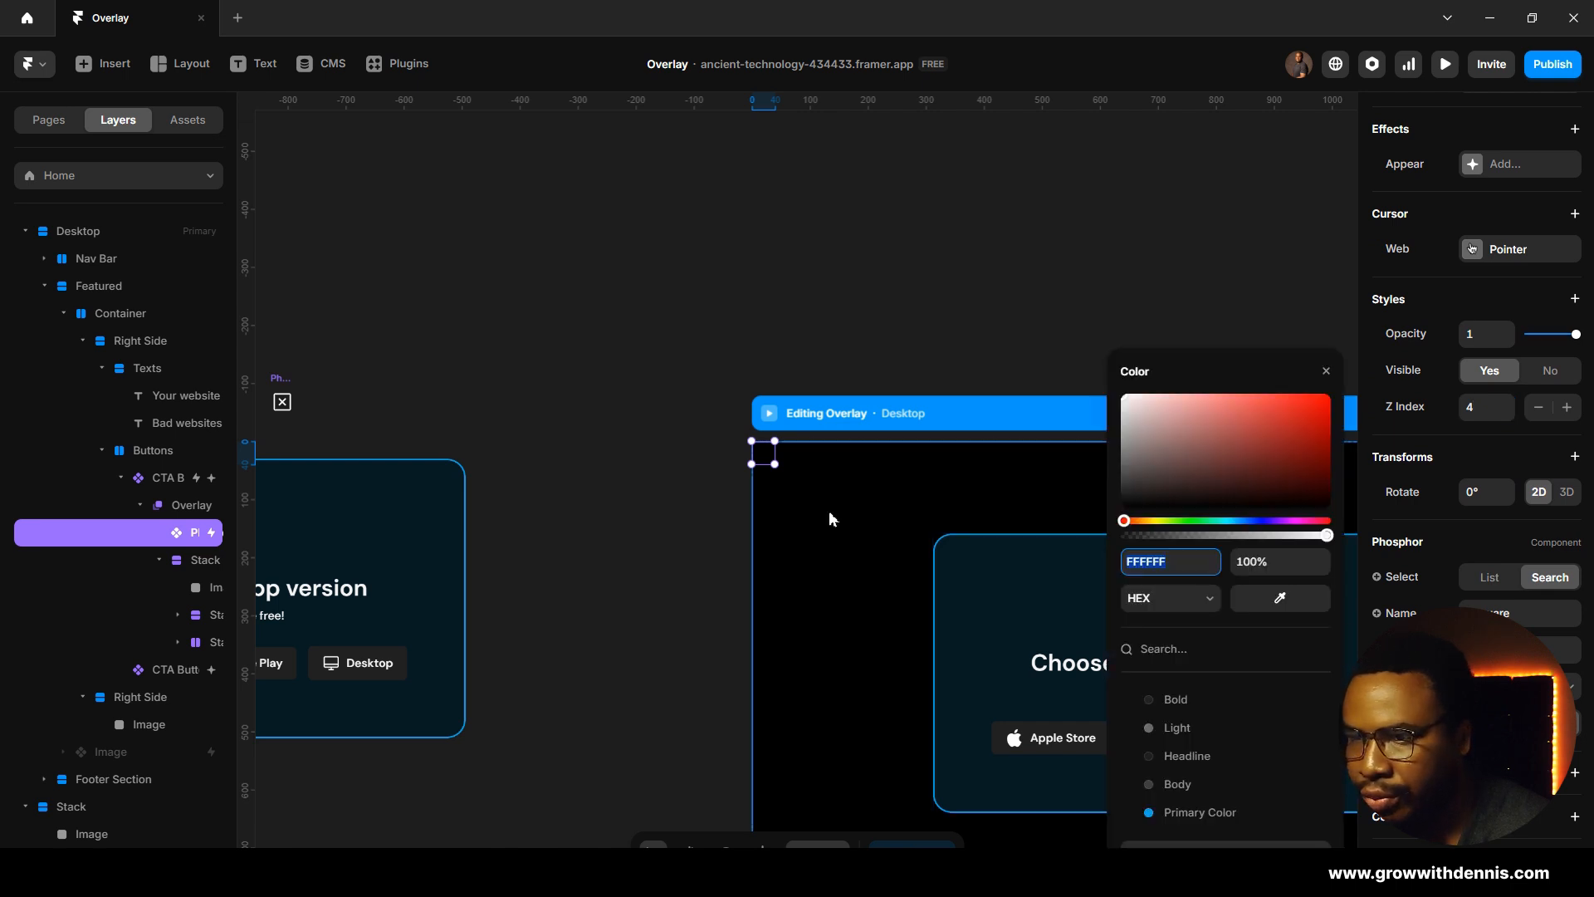
{"action": "left_click", "coordinate": [721, 539]}
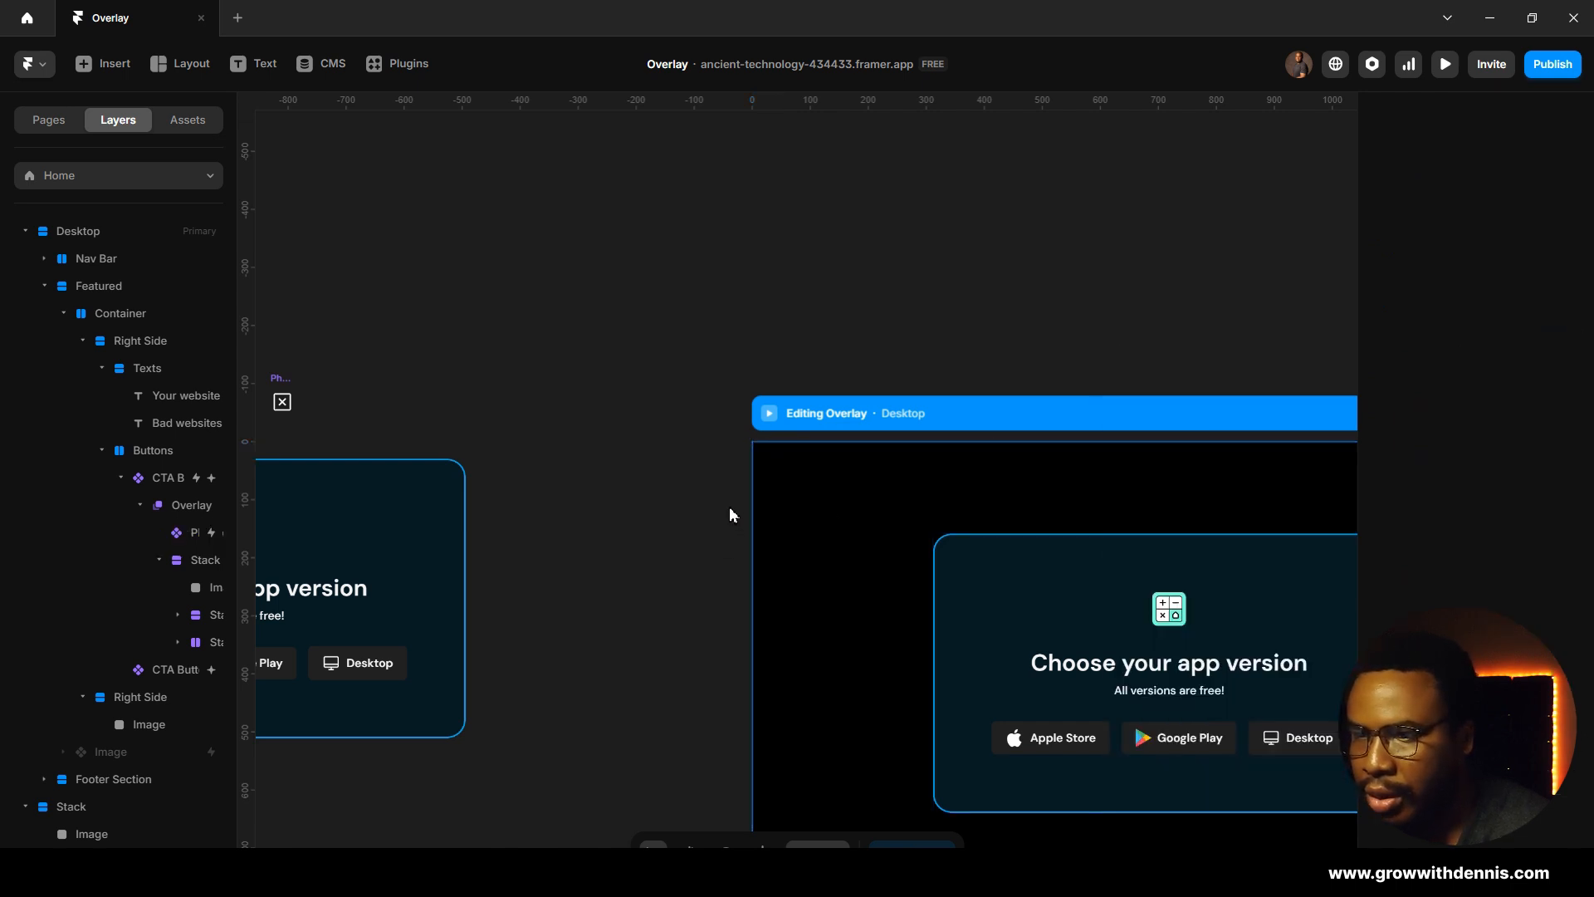
{"action": "left_click", "coordinate": [769, 455]}
{"action": "left_click", "coordinate": [1419, 122]}
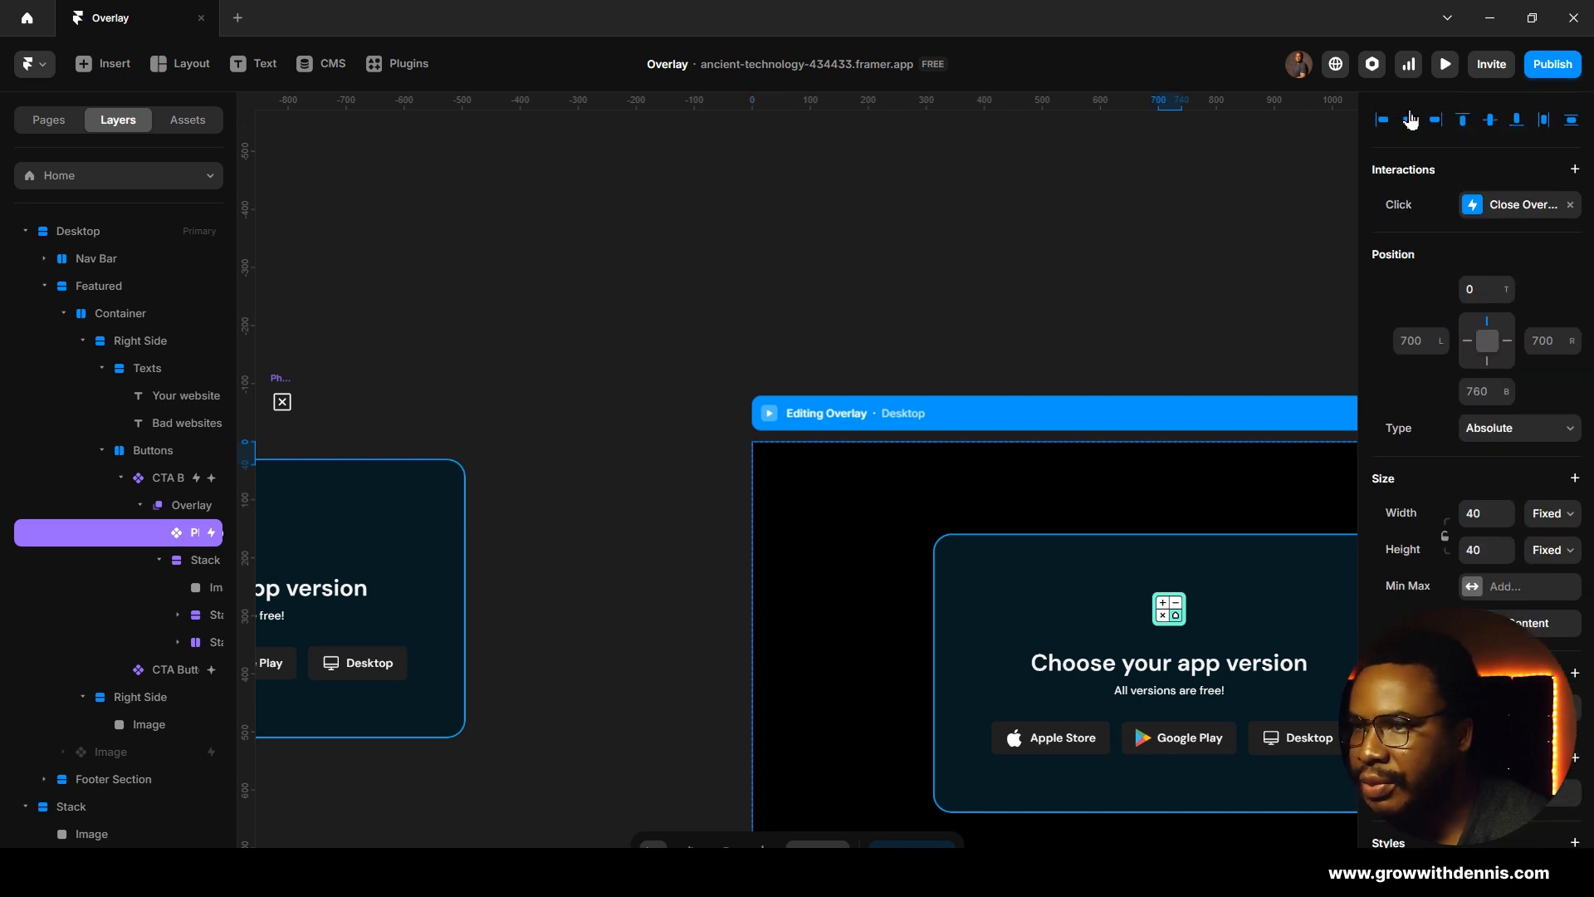
Step: Preview the overlay, open and dismiss the popup to test the close icon, and return to the canvas
{"action": "left_click", "coordinate": [768, 422]}
{"action": "left_click", "coordinate": [543, 613]}
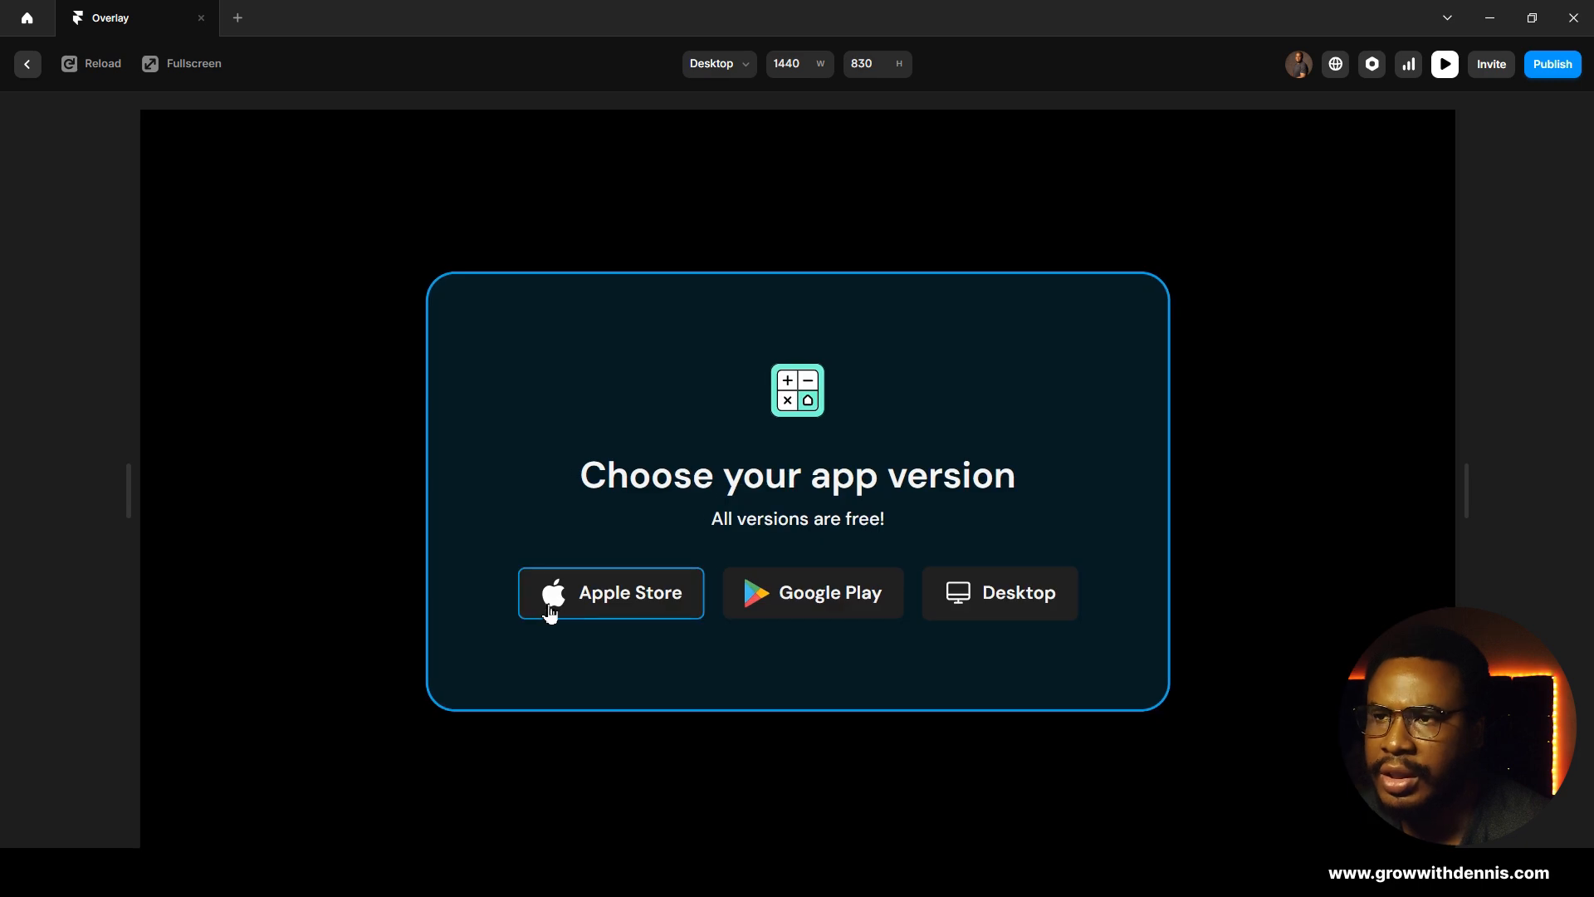
{"action": "left_click", "coordinate": [787, 143]}
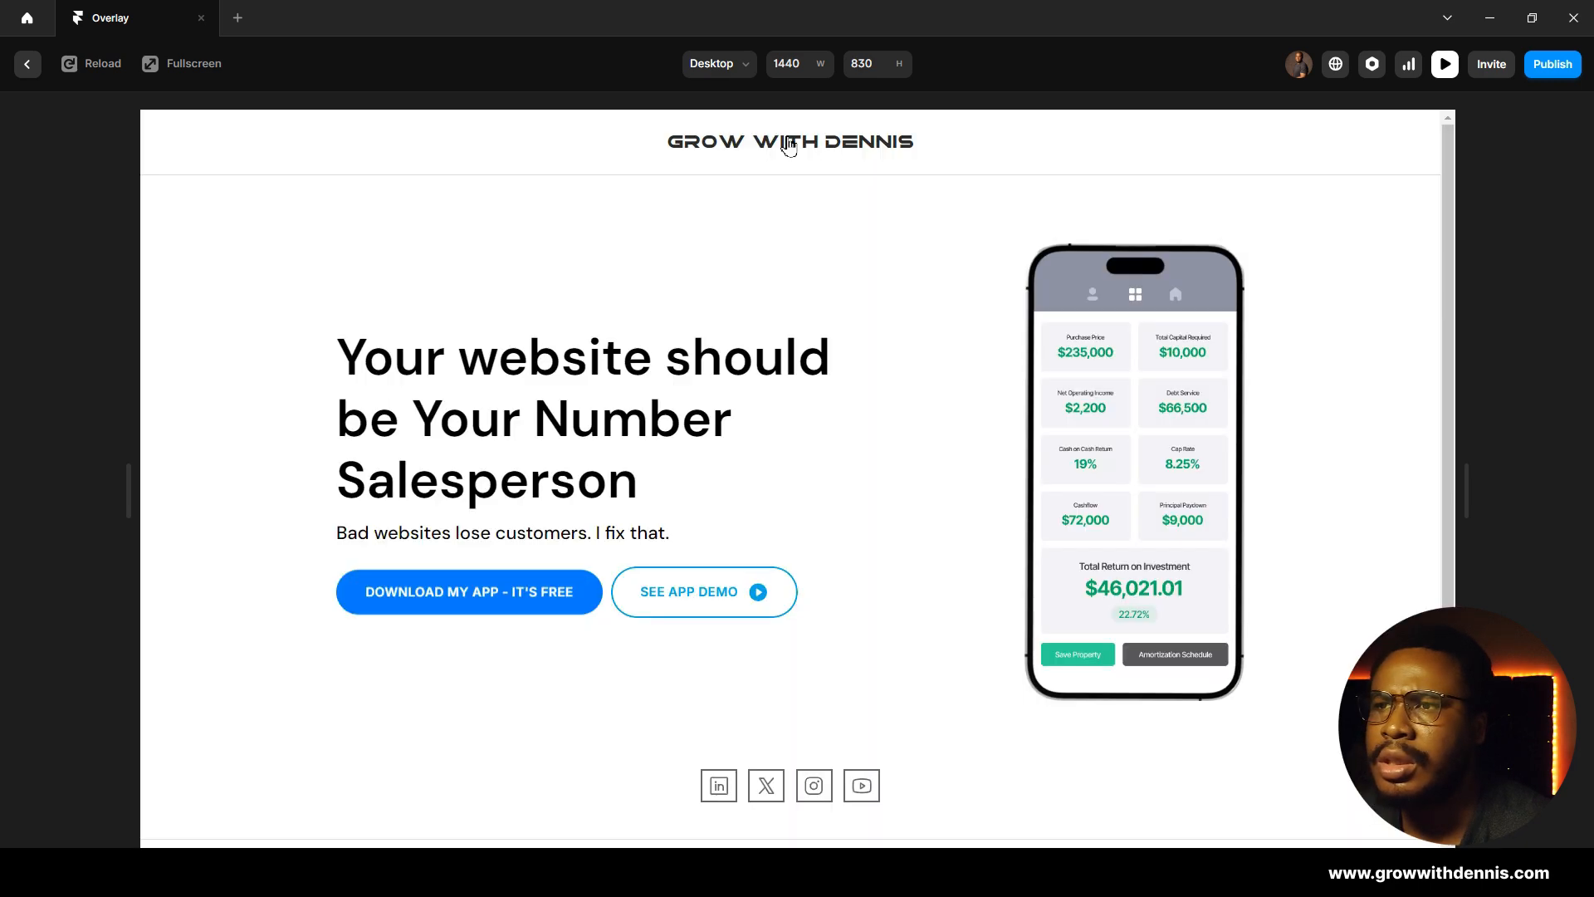
{"action": "left_click", "coordinate": [27, 66]}
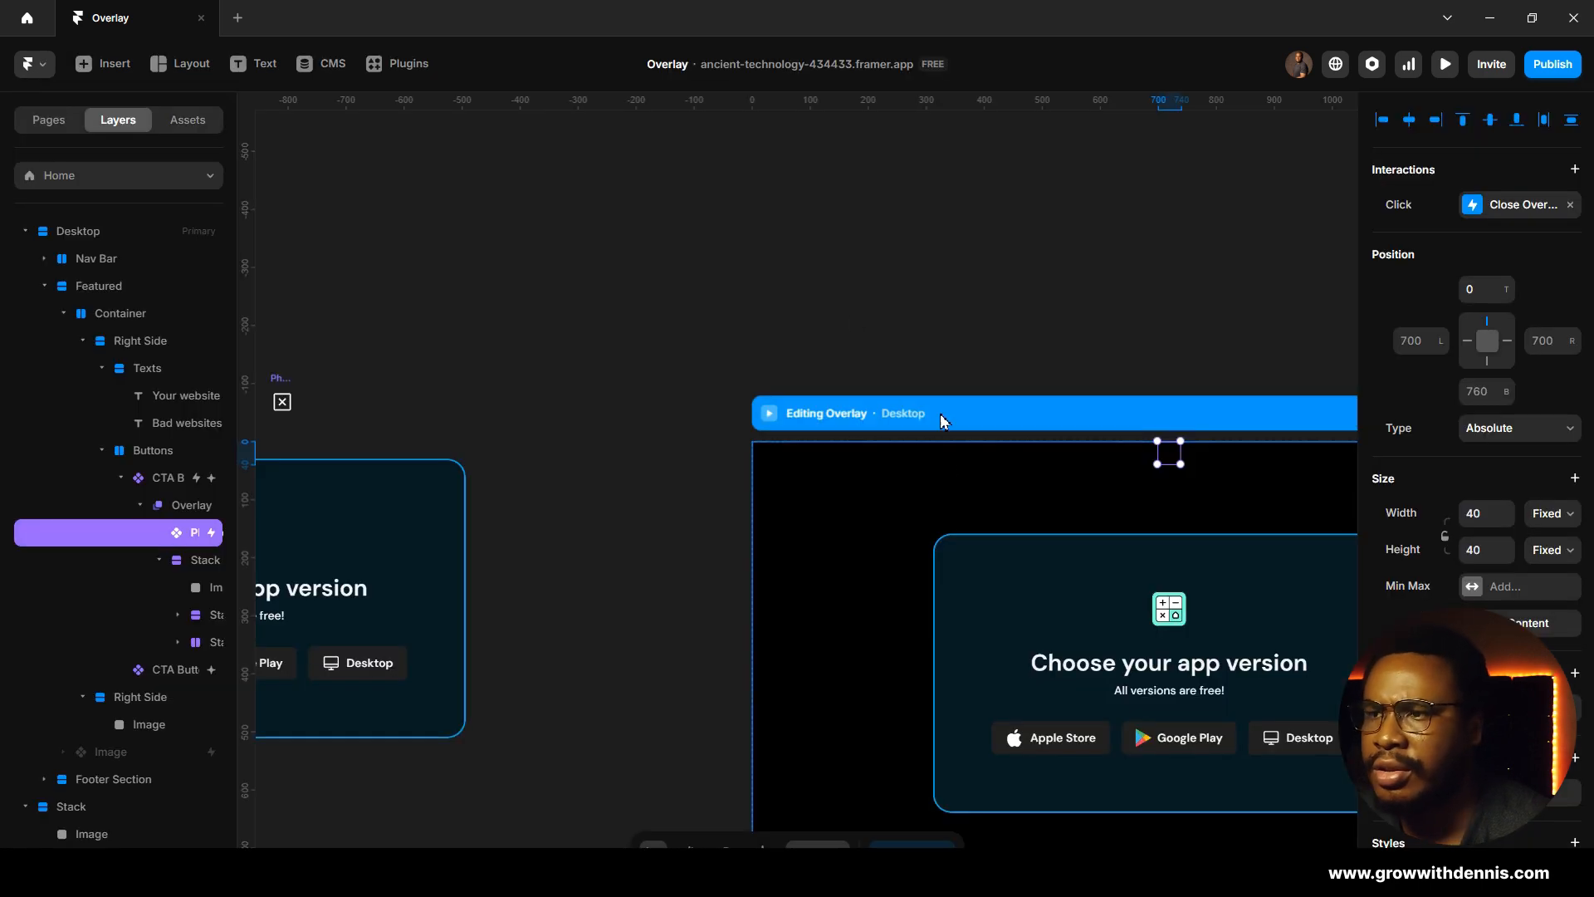
Step: Delete the original X close icon above the standalone stack outside the Desktop breakpoint
{"action": "left_click", "coordinate": [1111, 322]}
{"action": "left_click_drag", "start_coordinate": [1145, 337], "coordinate": [996, 324]}
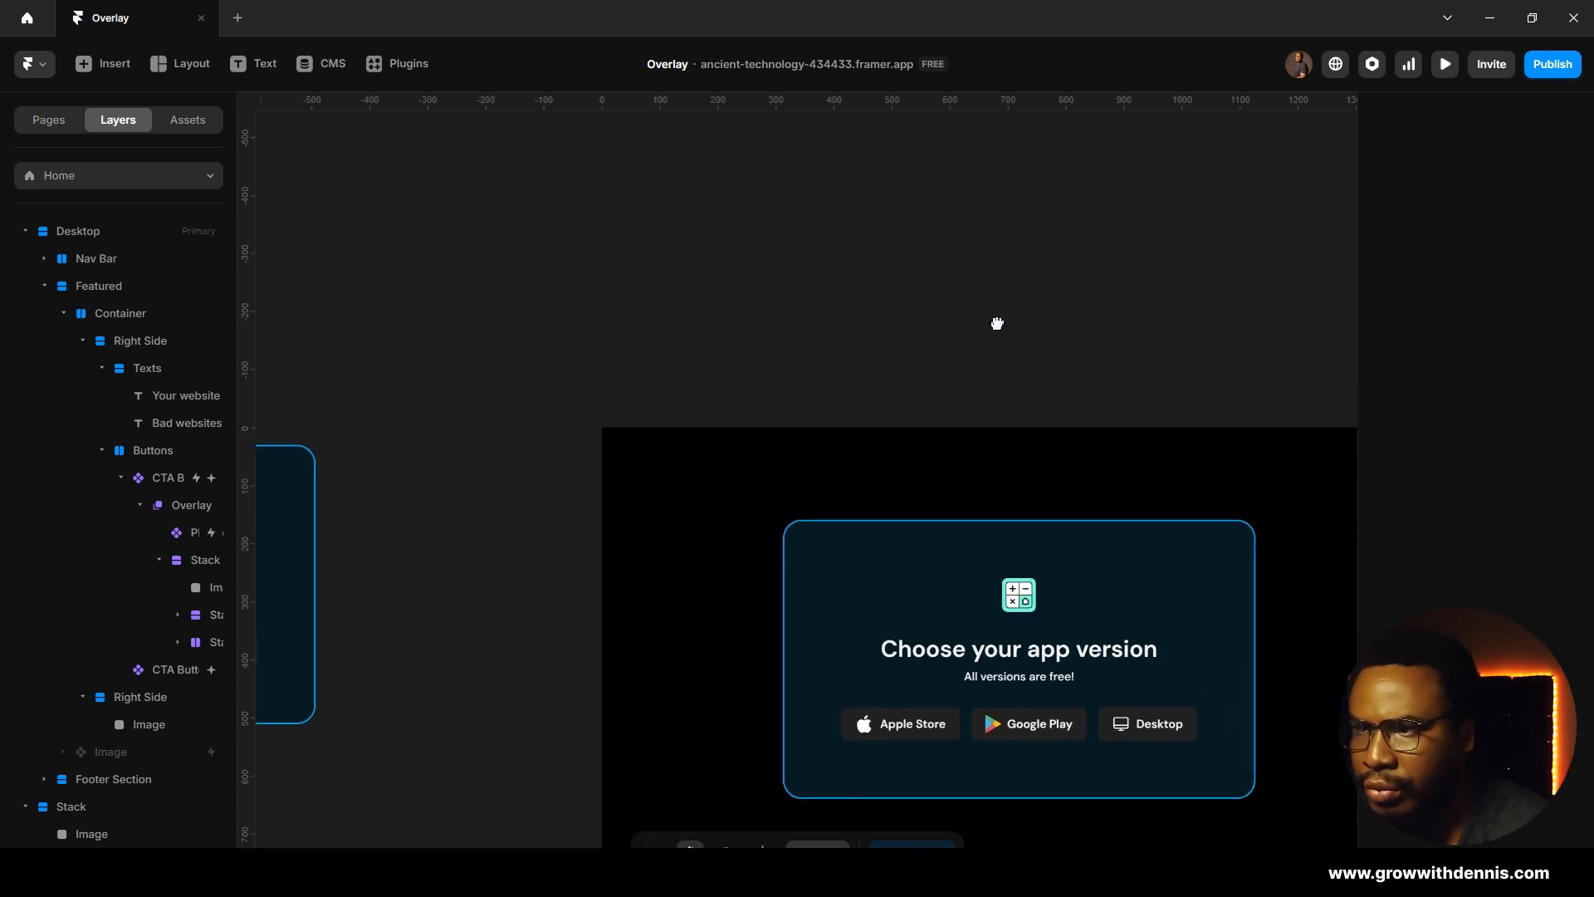
{"action": "scroll", "coordinate": [591, 413], "scroll_direction": "left", "scroll_amount": 5}
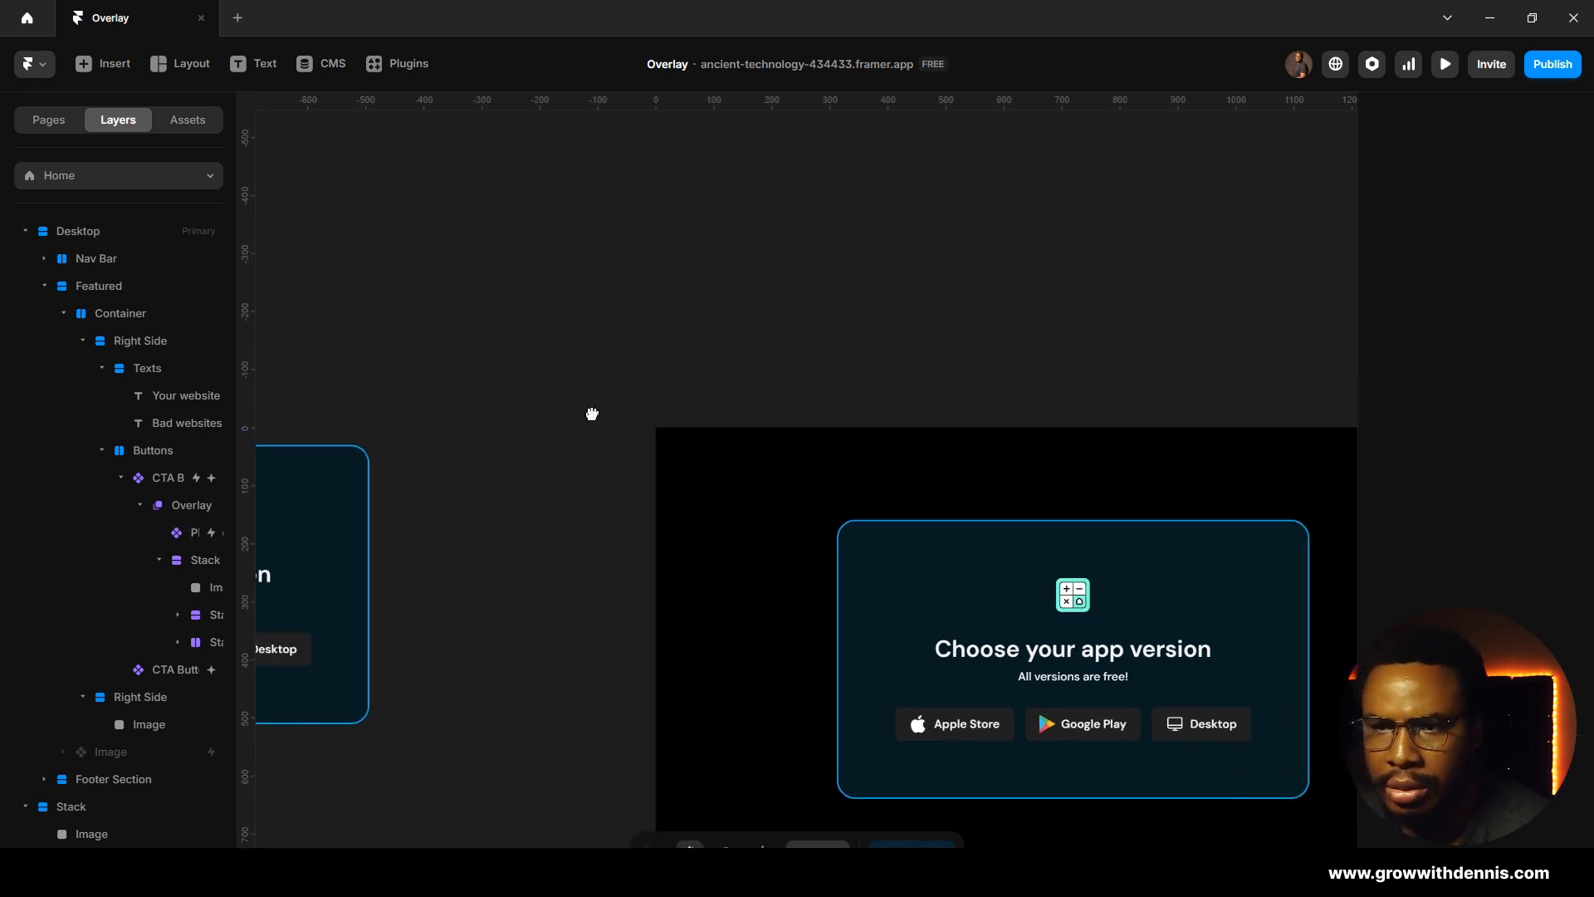
{"action": "left_click", "coordinate": [484, 402]}
{"action": "key", "text": "Escape"}
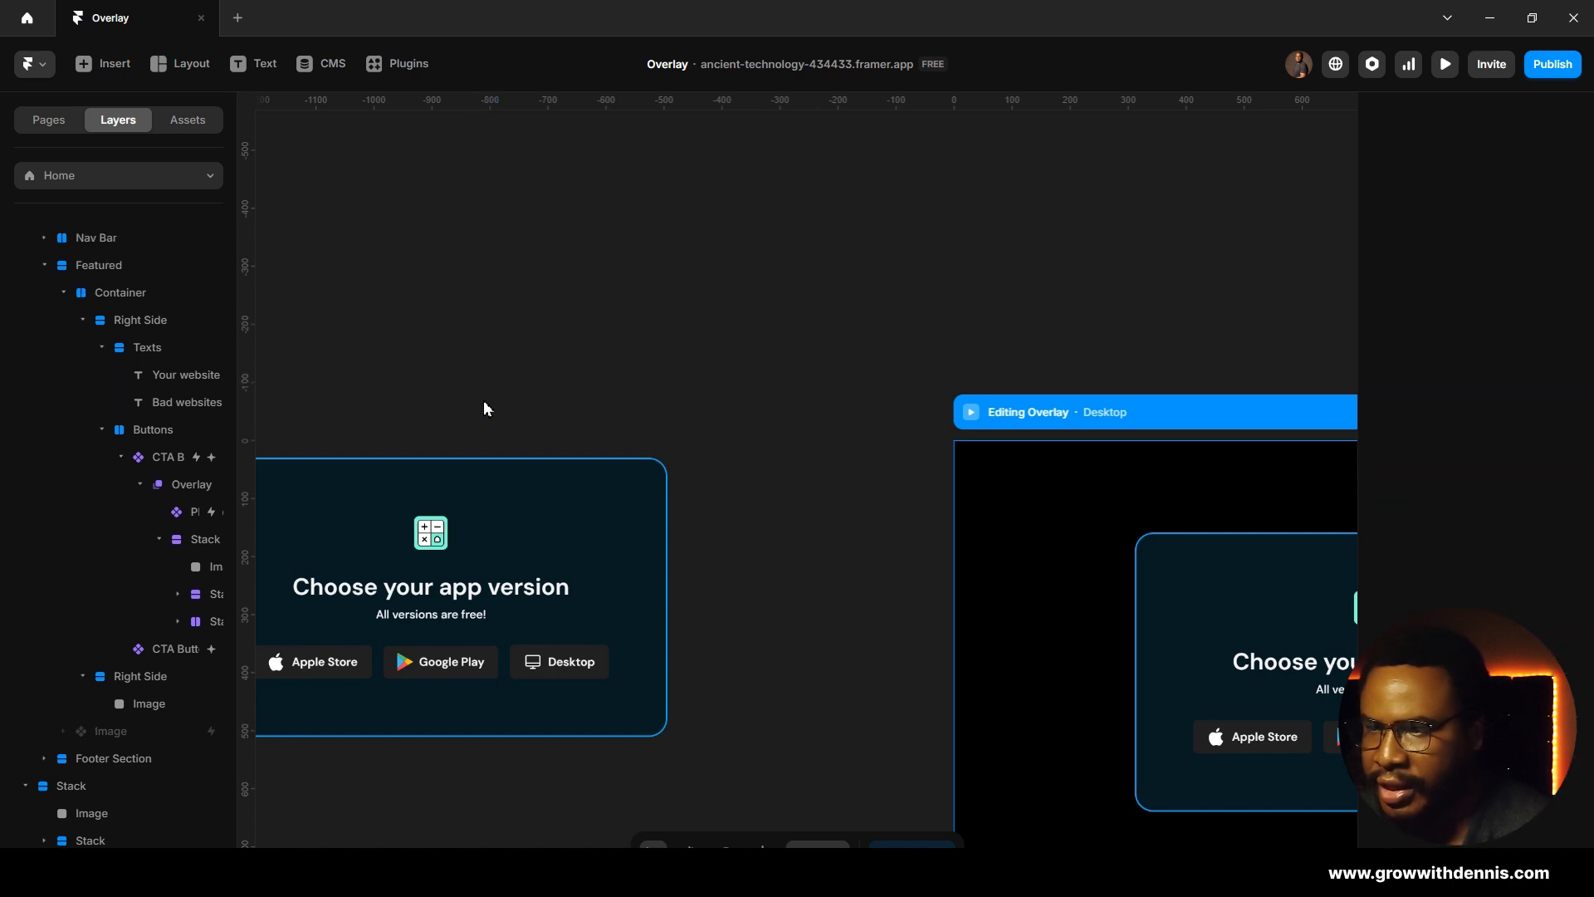
Step: Add a Phosphor icon to the empty canvas above the standalone stack and set its color to FFFFFF
{"action": "left_click", "coordinate": [104, 63]}
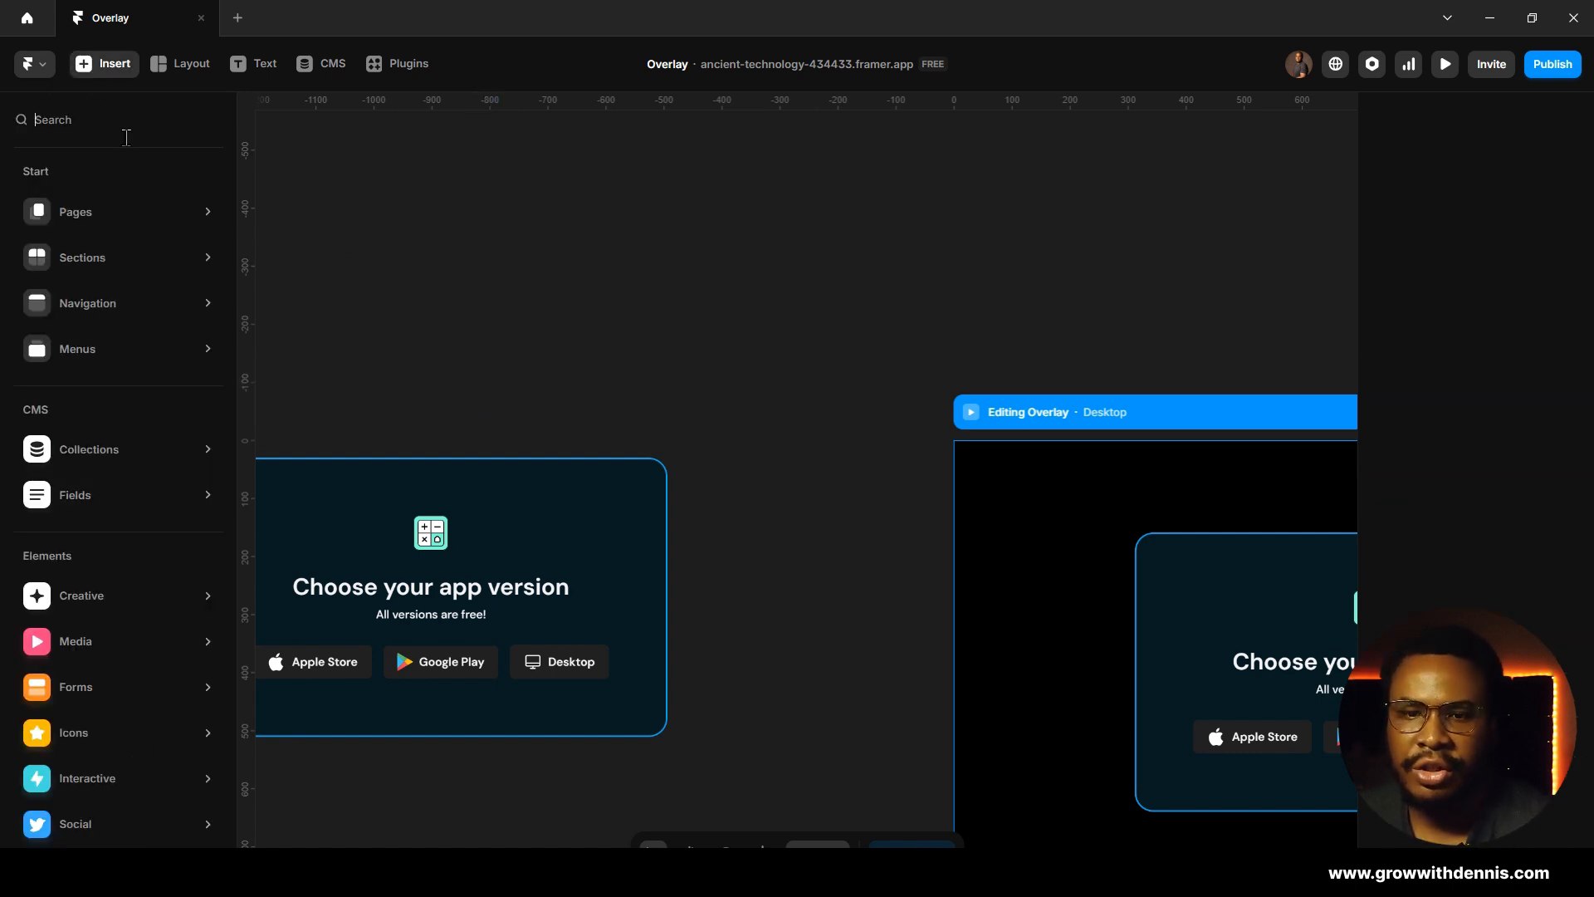
{"action": "mouse_move", "coordinate": [106, 788]}
{"action": "mouse_move", "coordinate": [93, 749]}
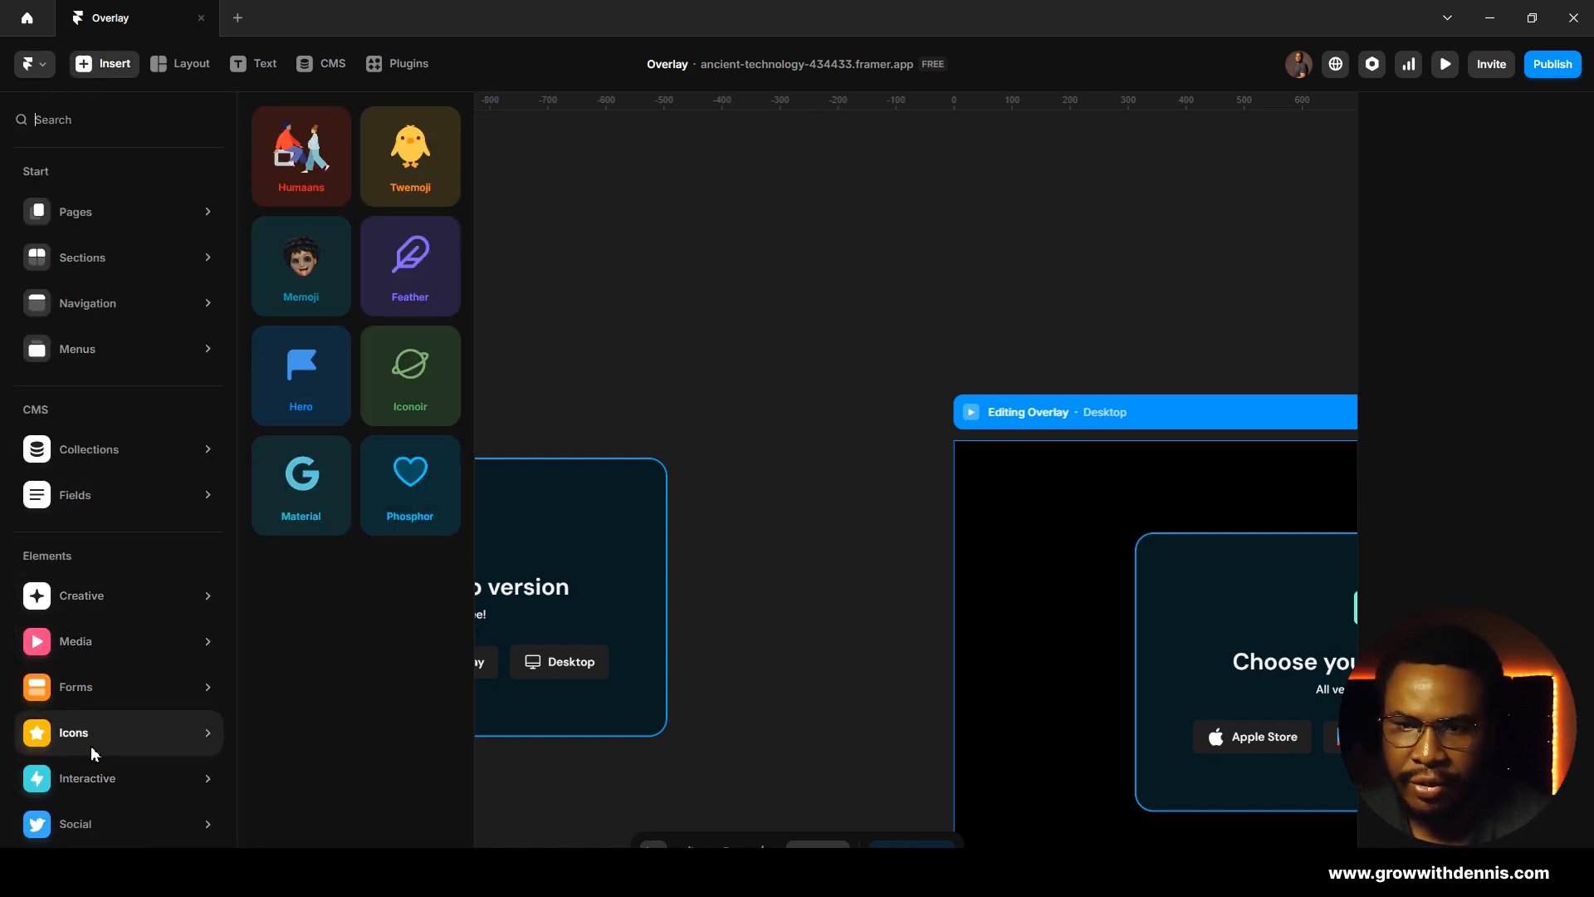
{"action": "left_click_drag", "start_coordinate": [402, 498], "coordinate": [641, 332]}
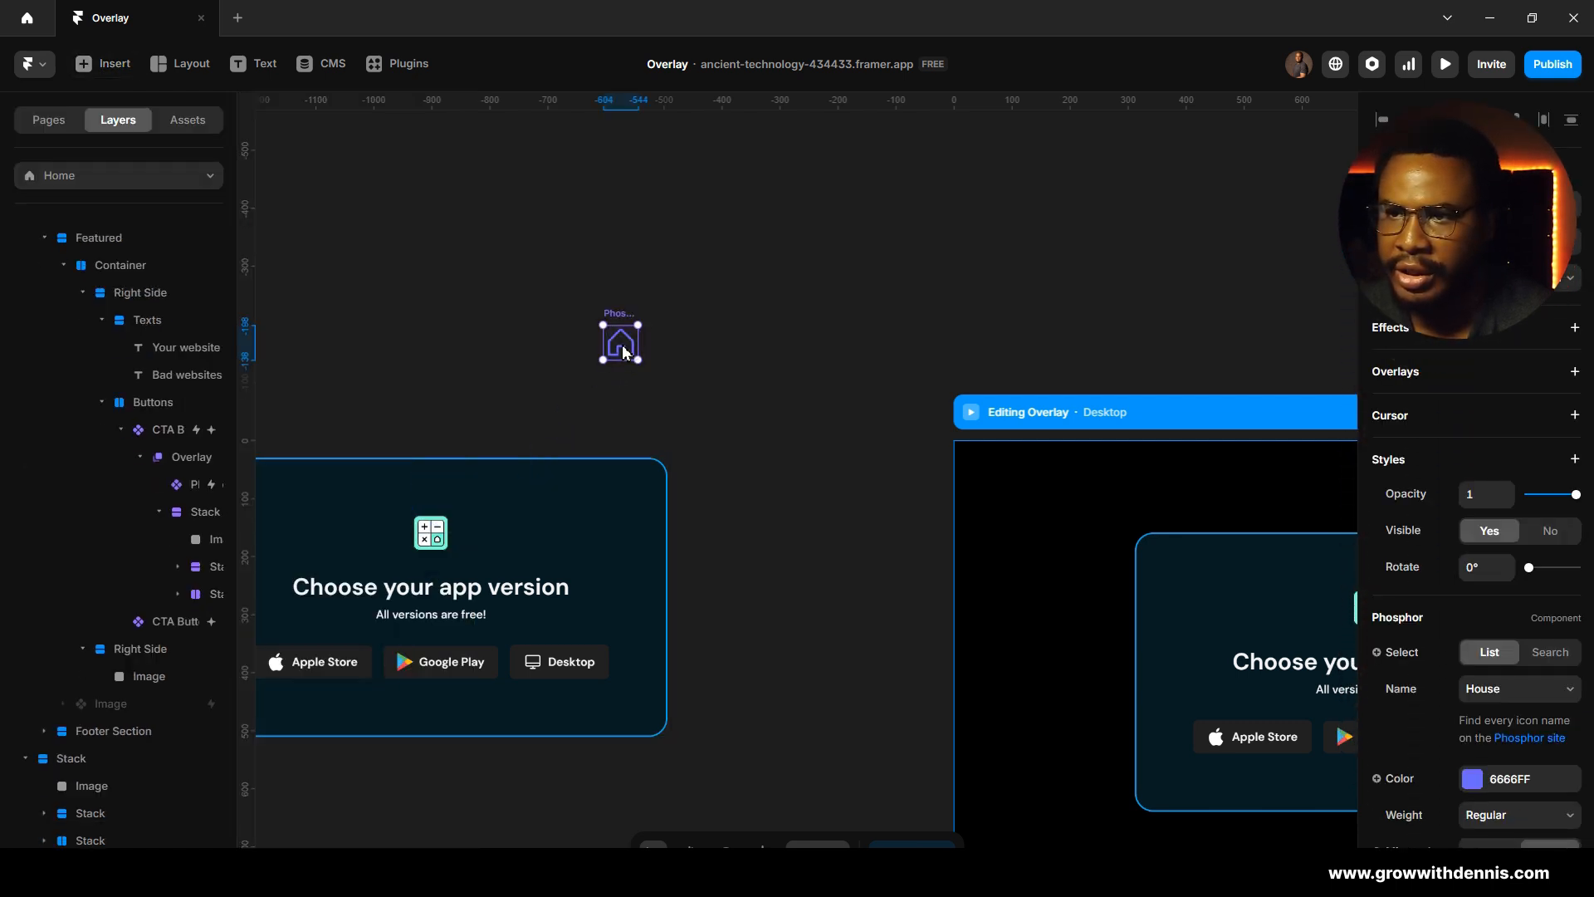
{"action": "left_click", "coordinate": [1494, 817]}
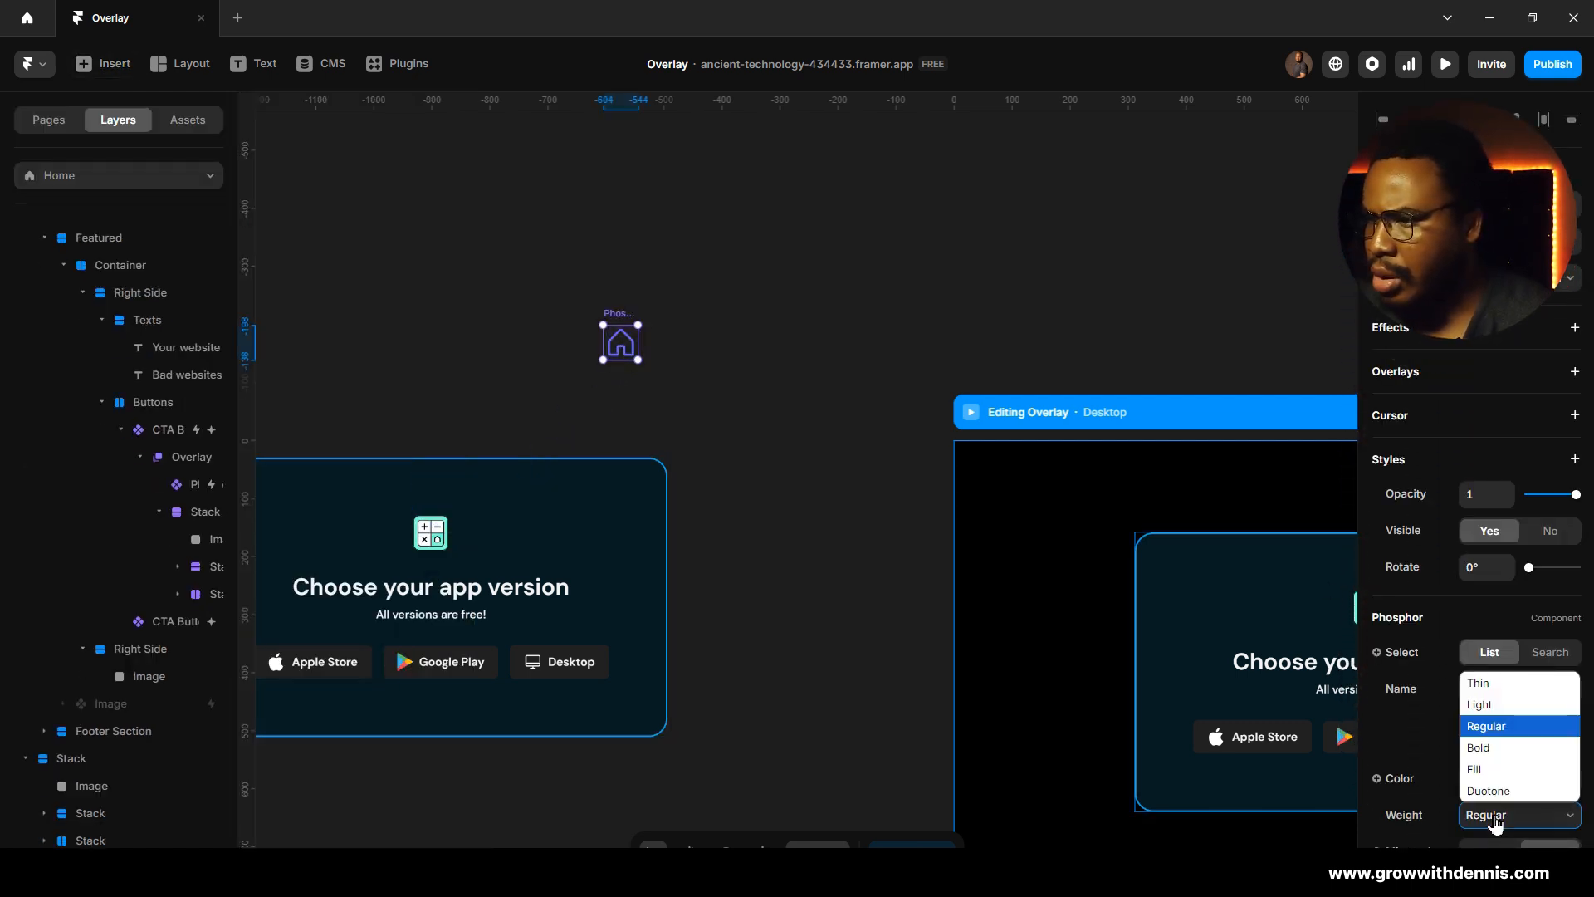
{"action": "left_click", "coordinate": [1494, 821]}
{"action": "left_click", "coordinate": [1475, 780]}
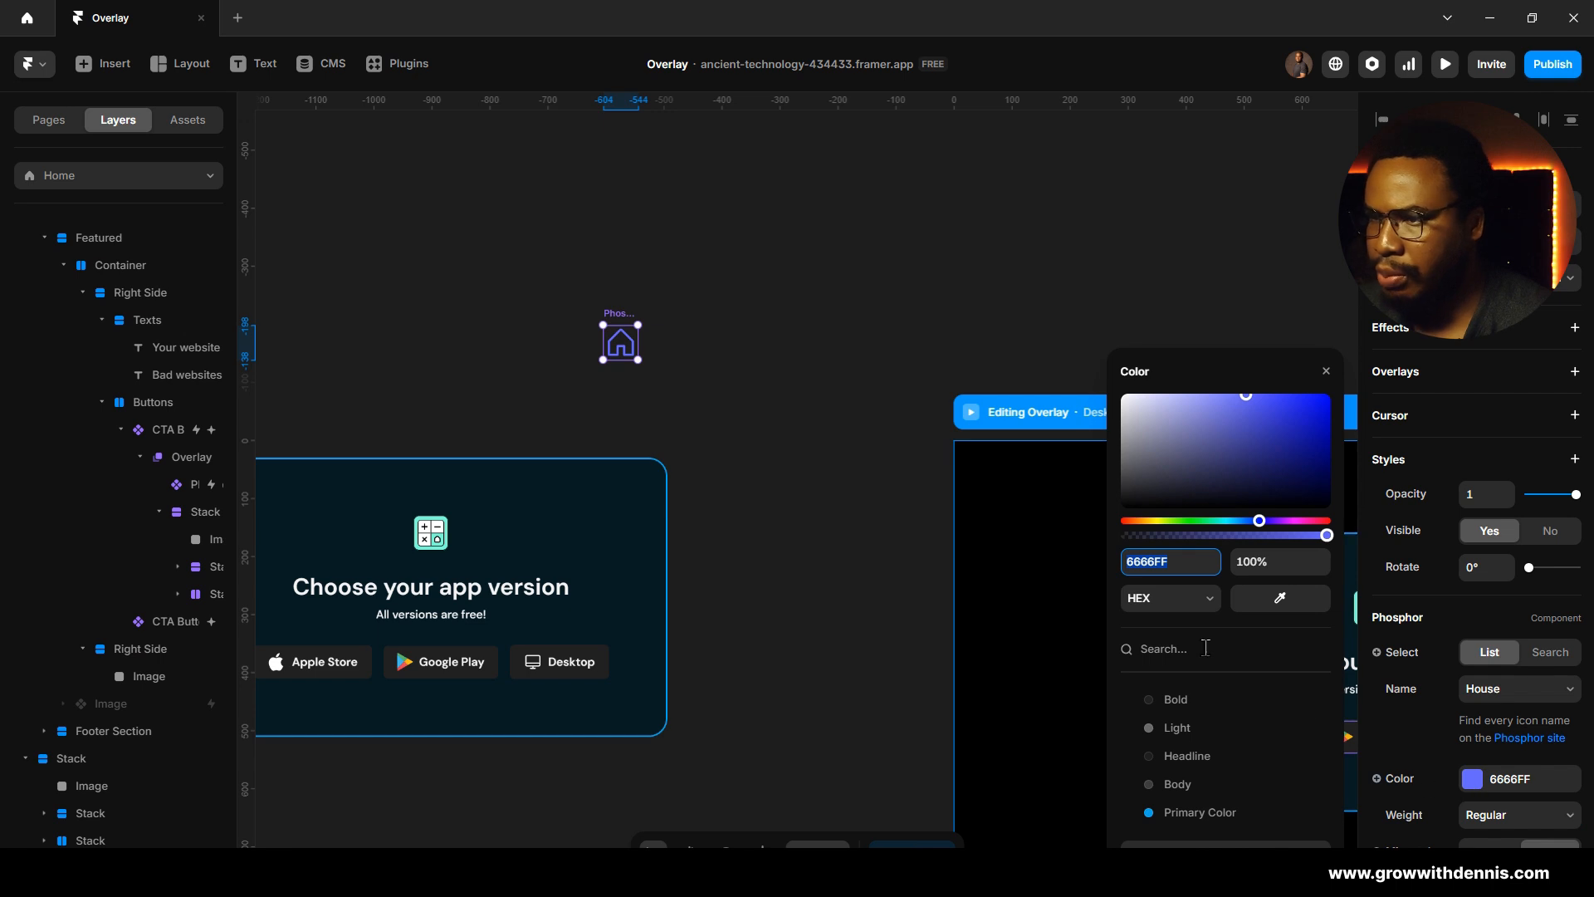
{"action": "type", "text": "FFFFFF"}
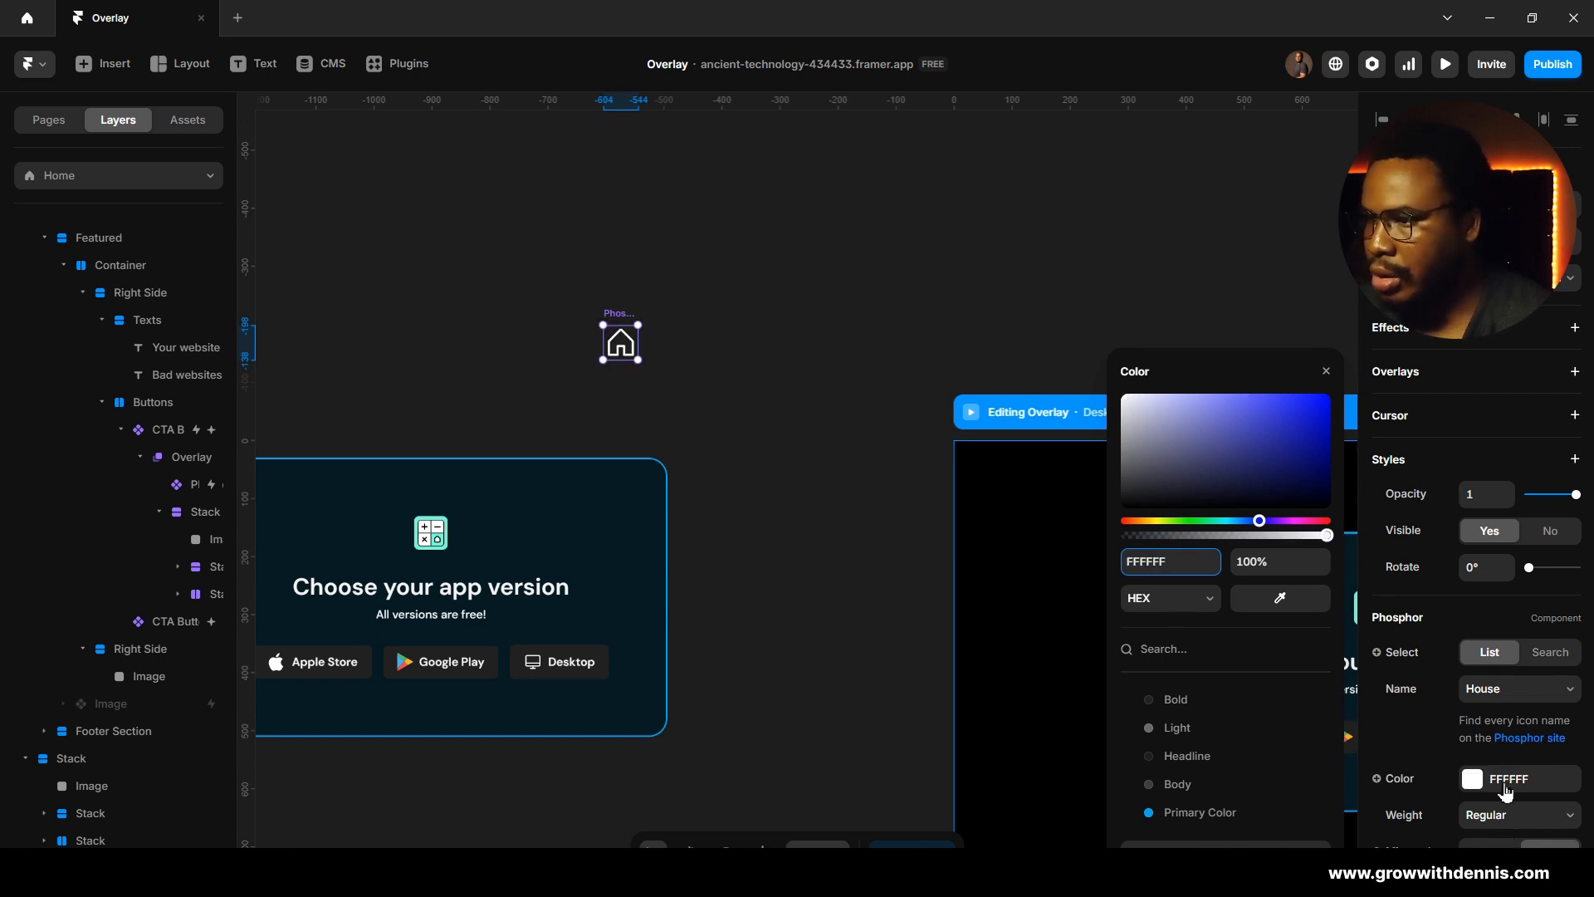
Step: Switch the Phosphor icon to selection by search and set its name to Xcircle
{"action": "left_click", "coordinate": [1538, 660]}
{"action": "left_click", "coordinate": [1520, 689]}
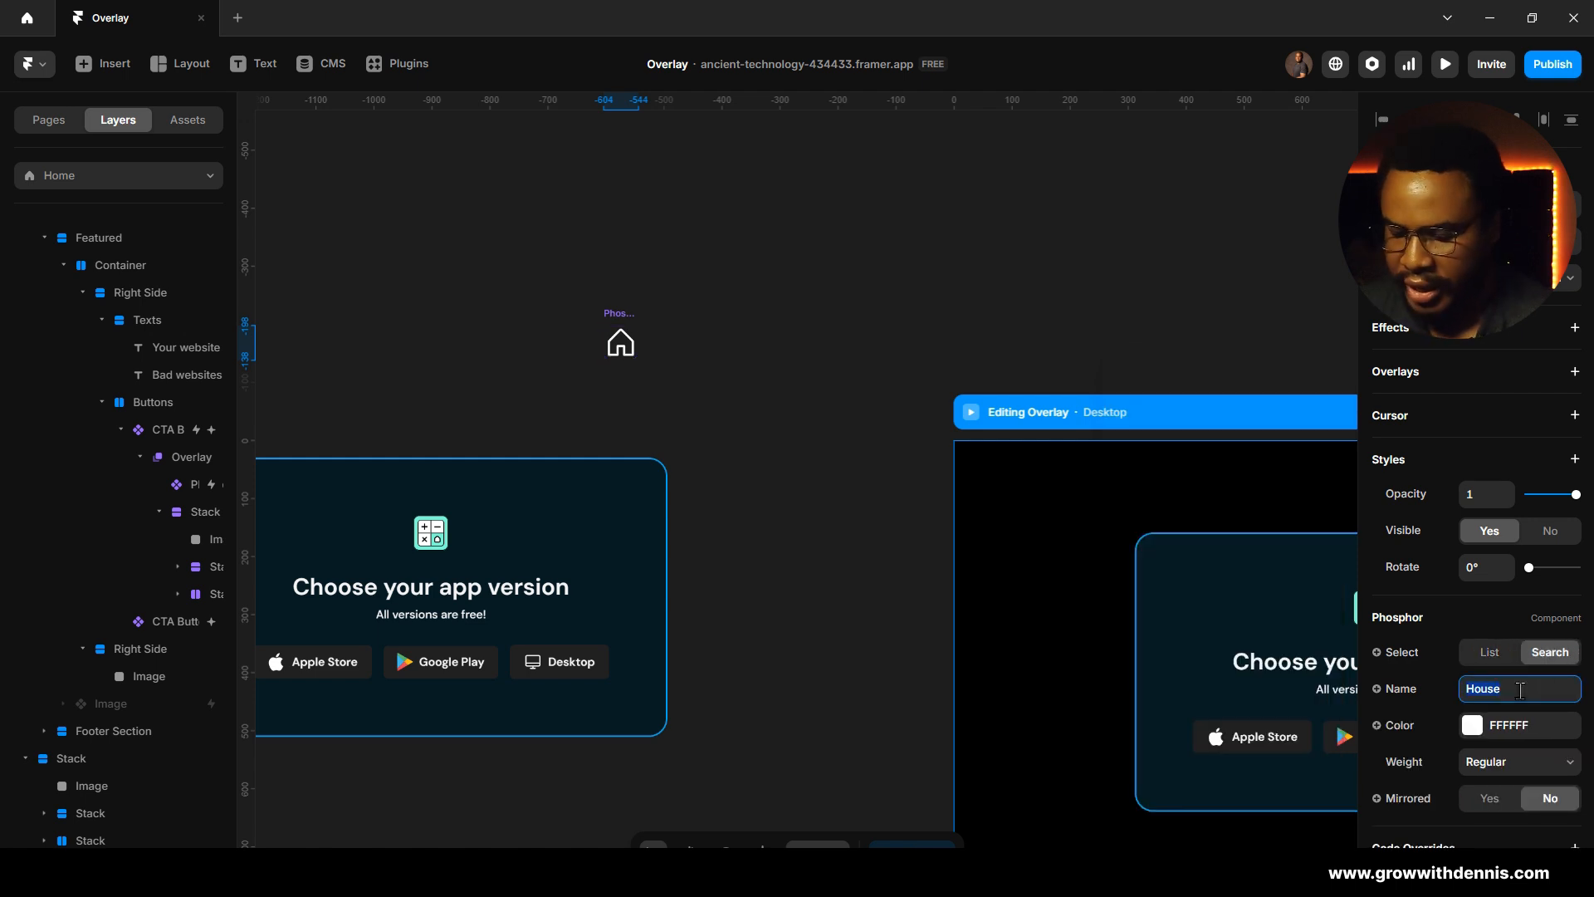
{"action": "type", "text": "Xs"}
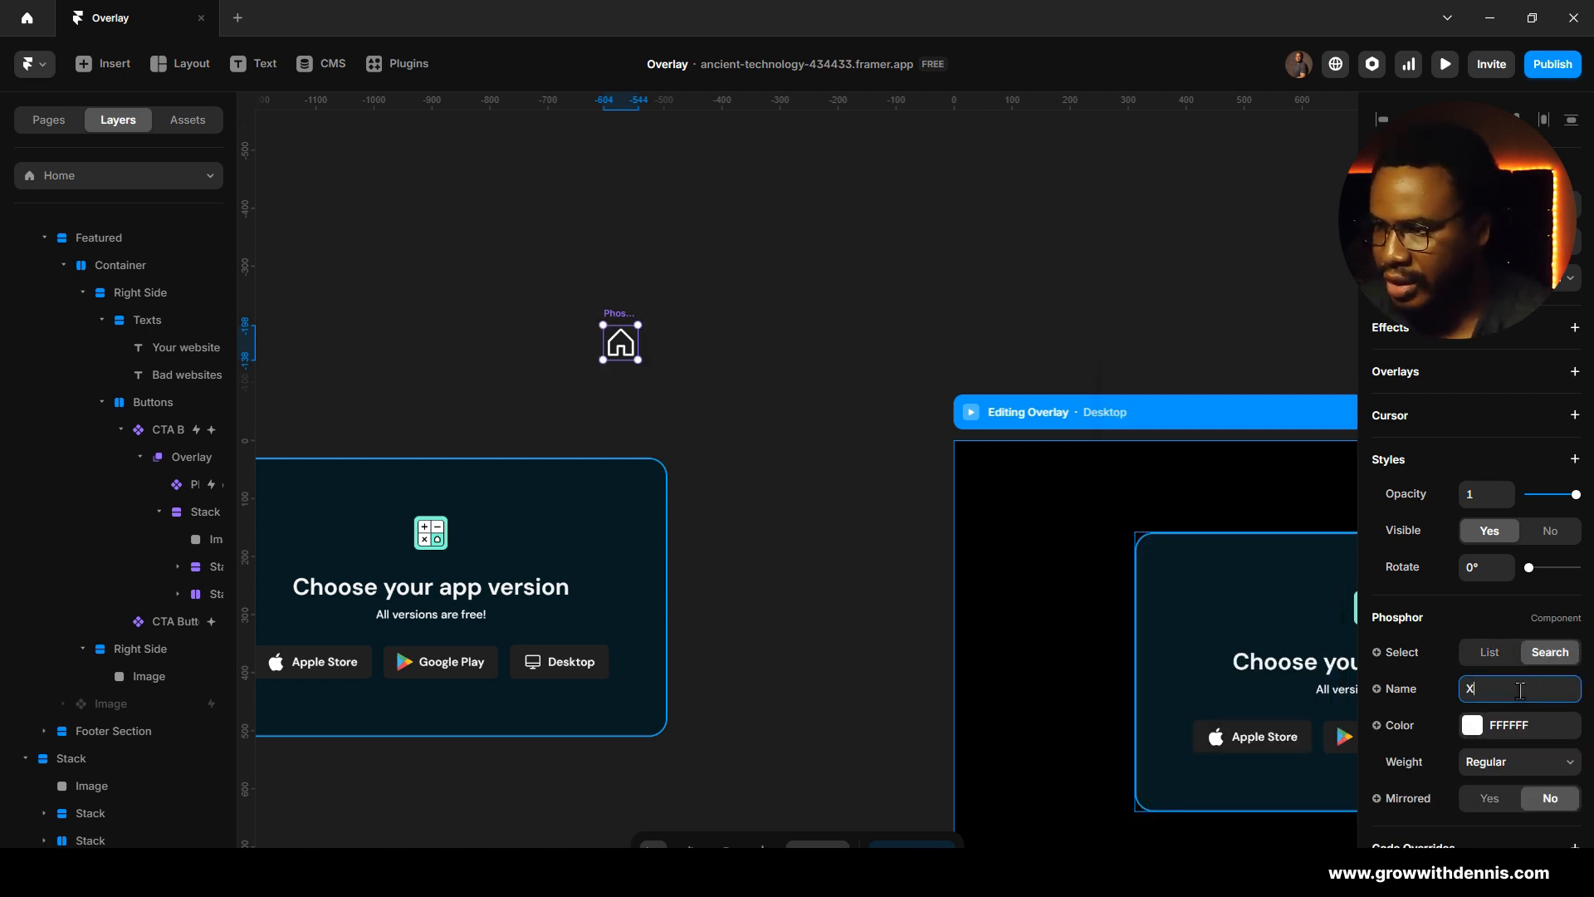
{"action": "key", "text": "BackSpace"}
{"action": "type", "text": "circle"}
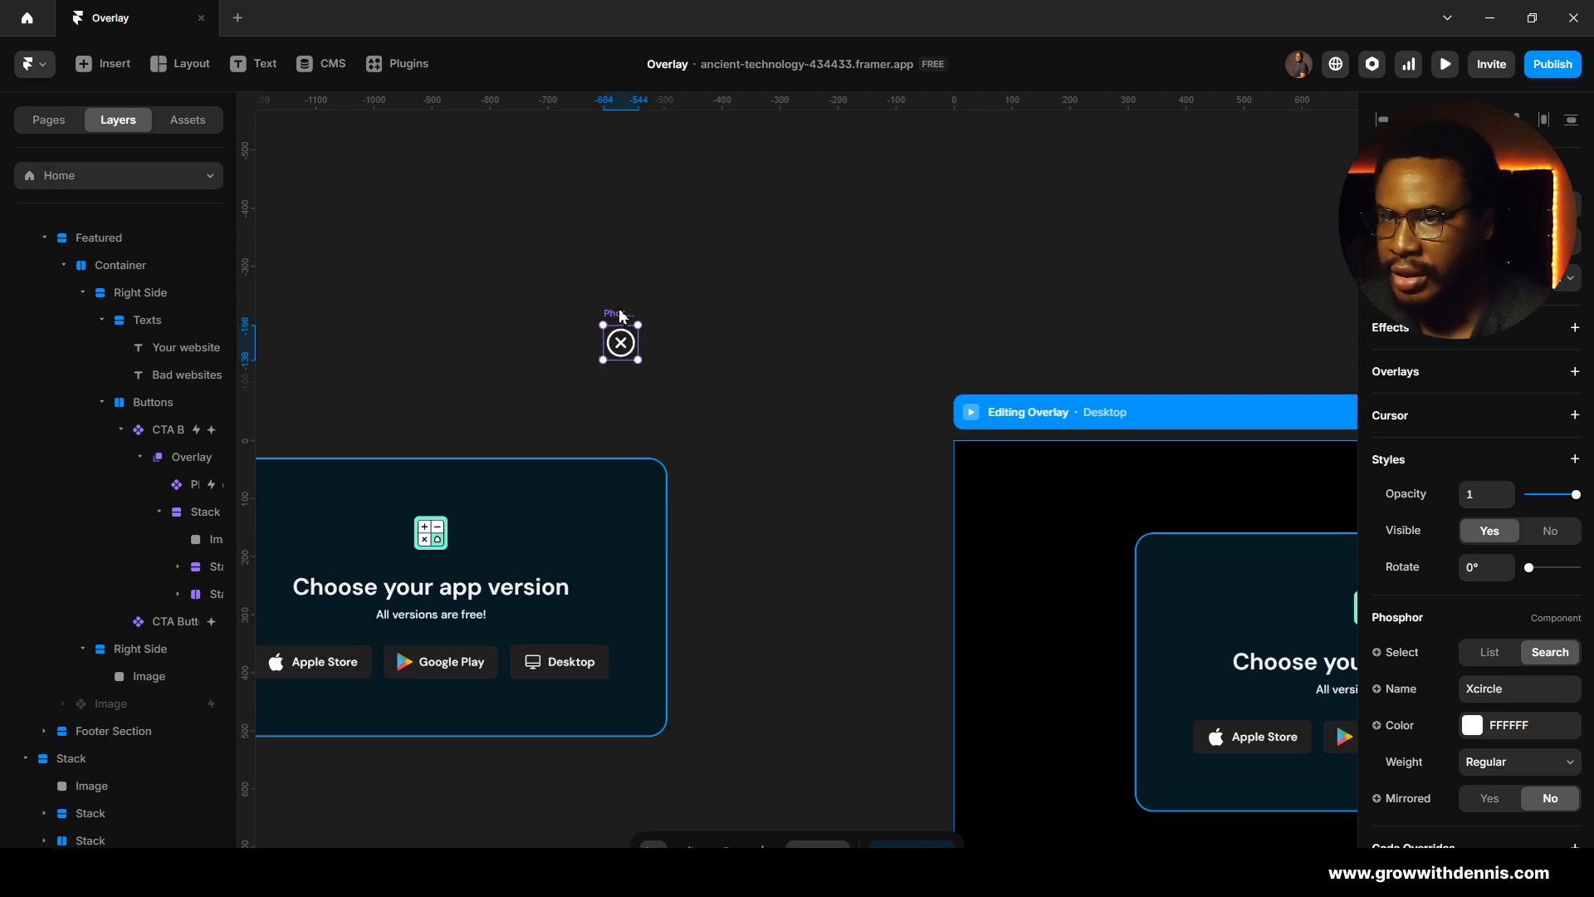
Step: Move the white close icon into the overlay above the app-version card and centre it horizontally
{"action": "left_click_drag", "start_coordinate": [644, 339], "coordinate": [1192, 470]}
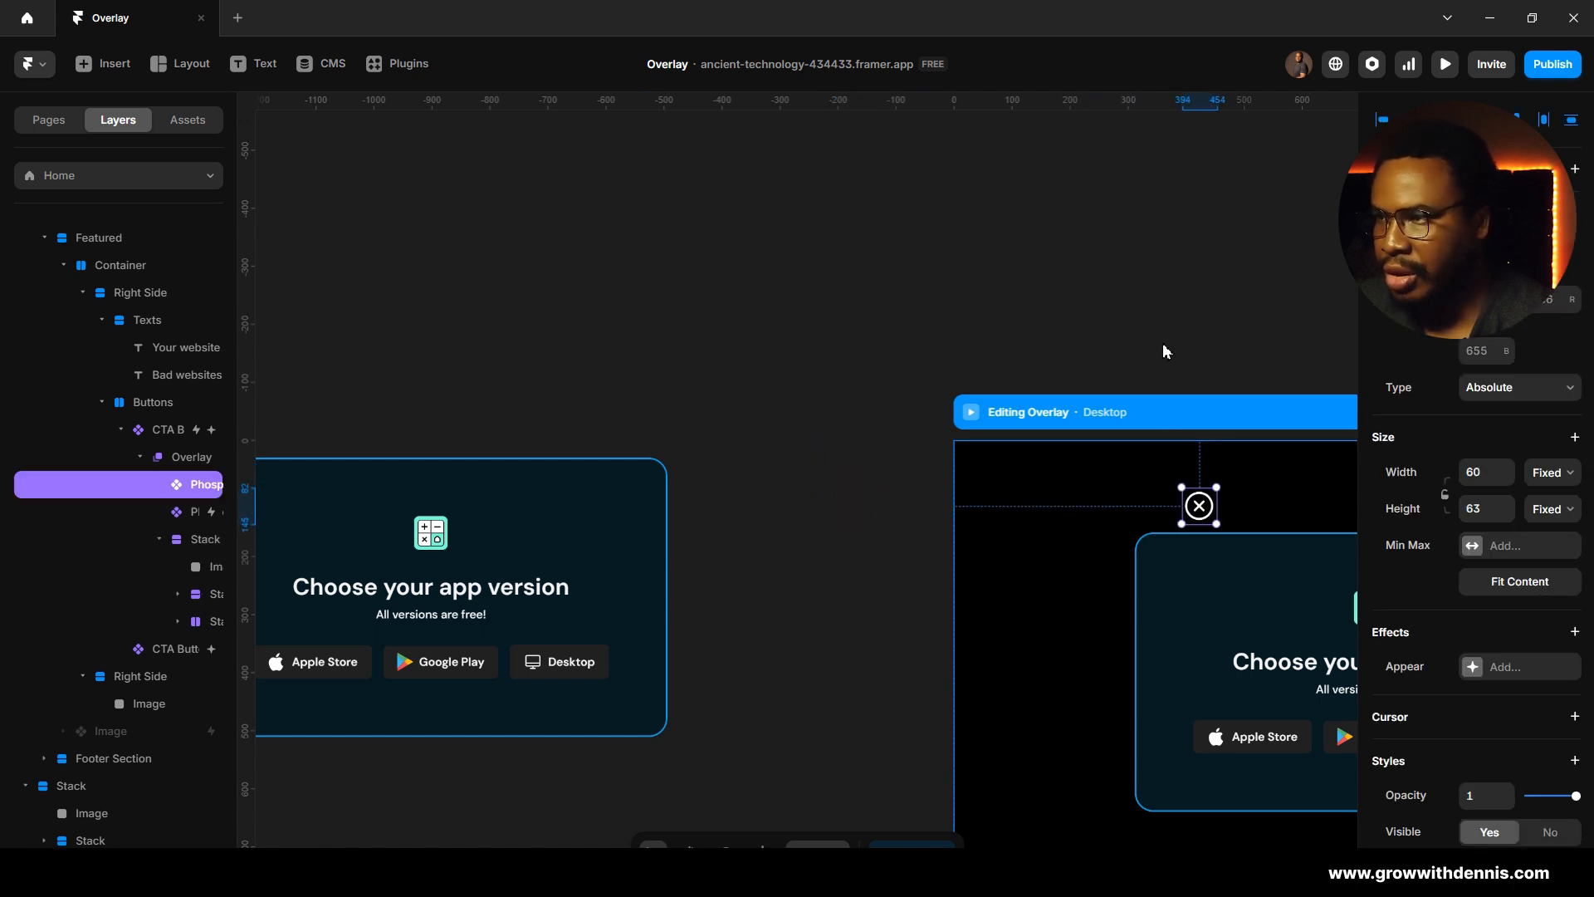
{"action": "left_click", "coordinate": [1183, 325]}
{"action": "left_click_drag", "start_coordinate": [1183, 324], "coordinate": [850, 363]}
{"action": "left_click", "coordinate": [865, 545]}
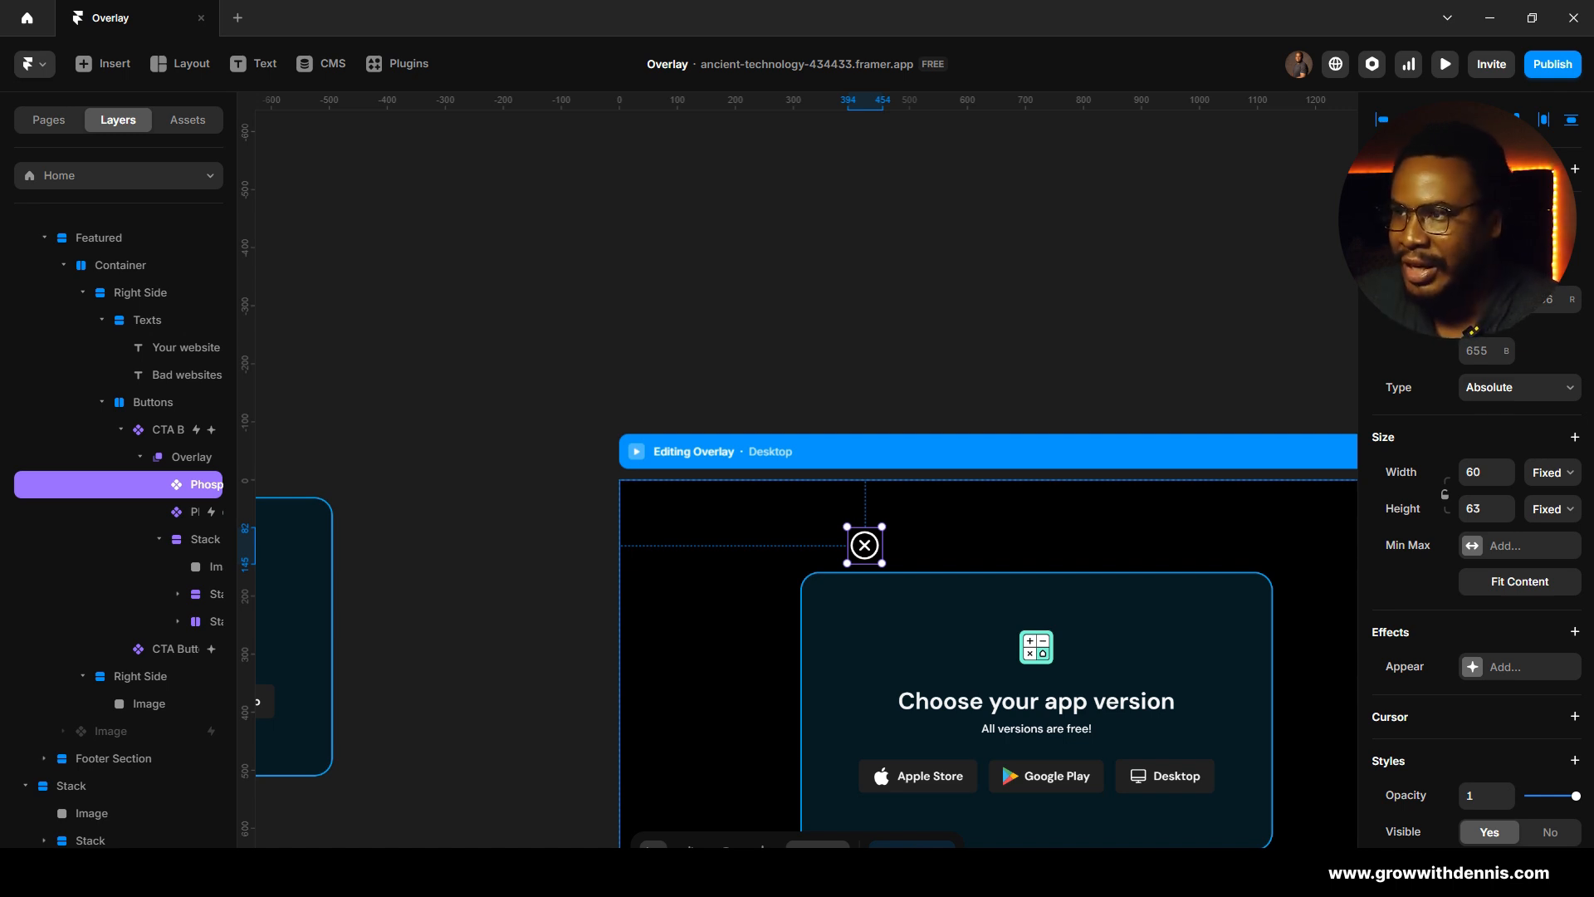
{"action": "left_click", "coordinate": [1409, 120]}
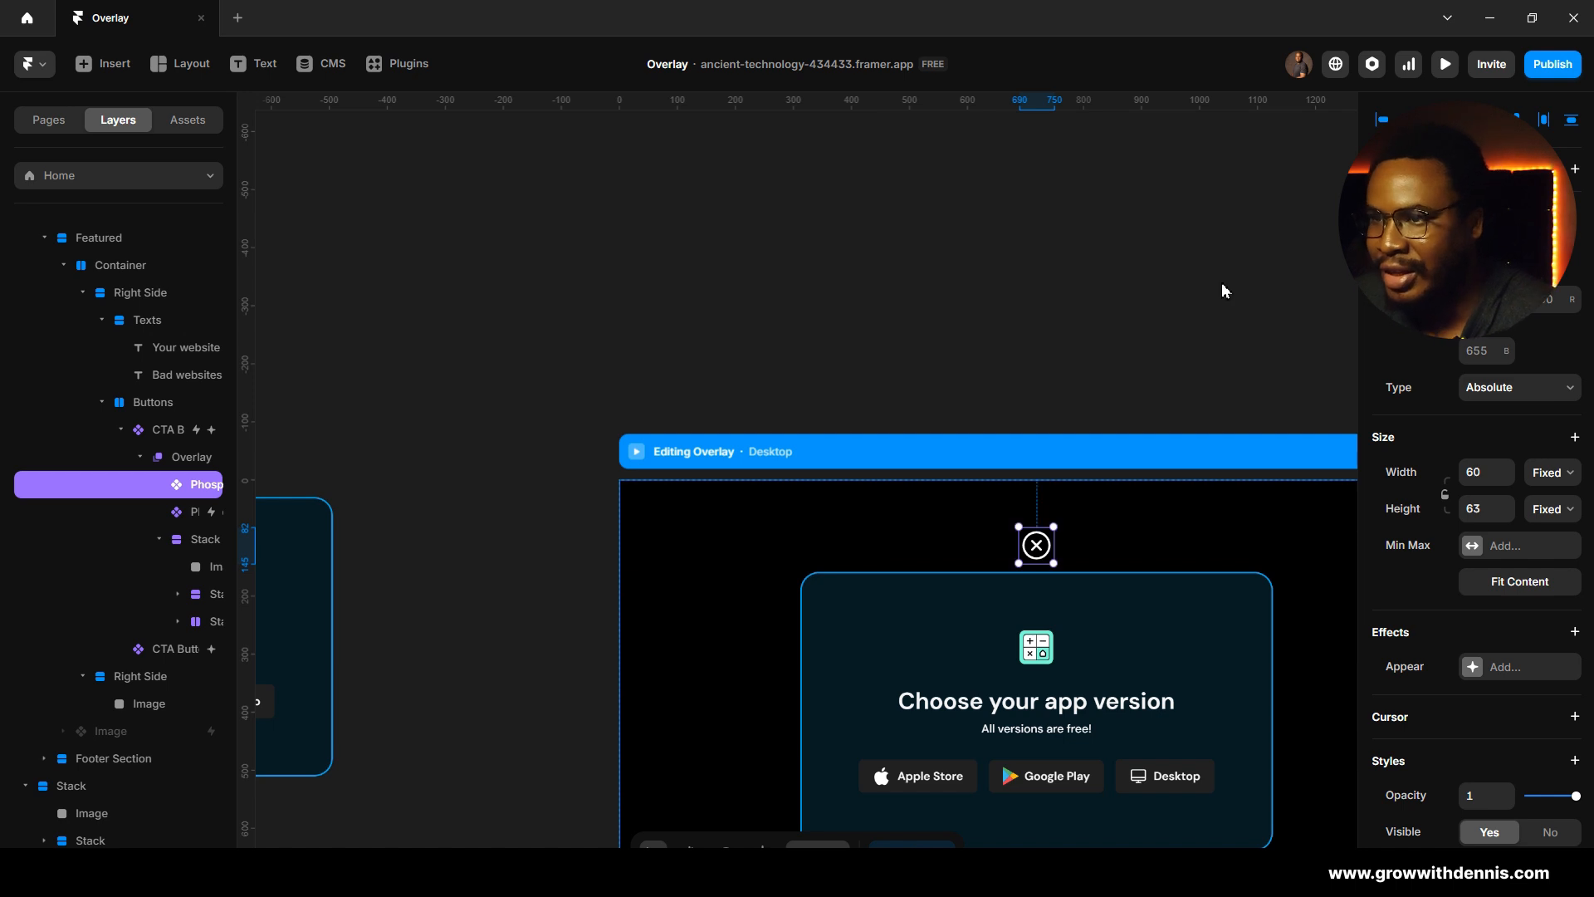
Step: Move the close icon sideways to sit just above the card's upper-right corner
{"action": "left_click", "coordinate": [1094, 316]}
{"action": "scroll", "coordinate": [1093, 315], "scroll_direction": "right", "scroll_amount": 3}
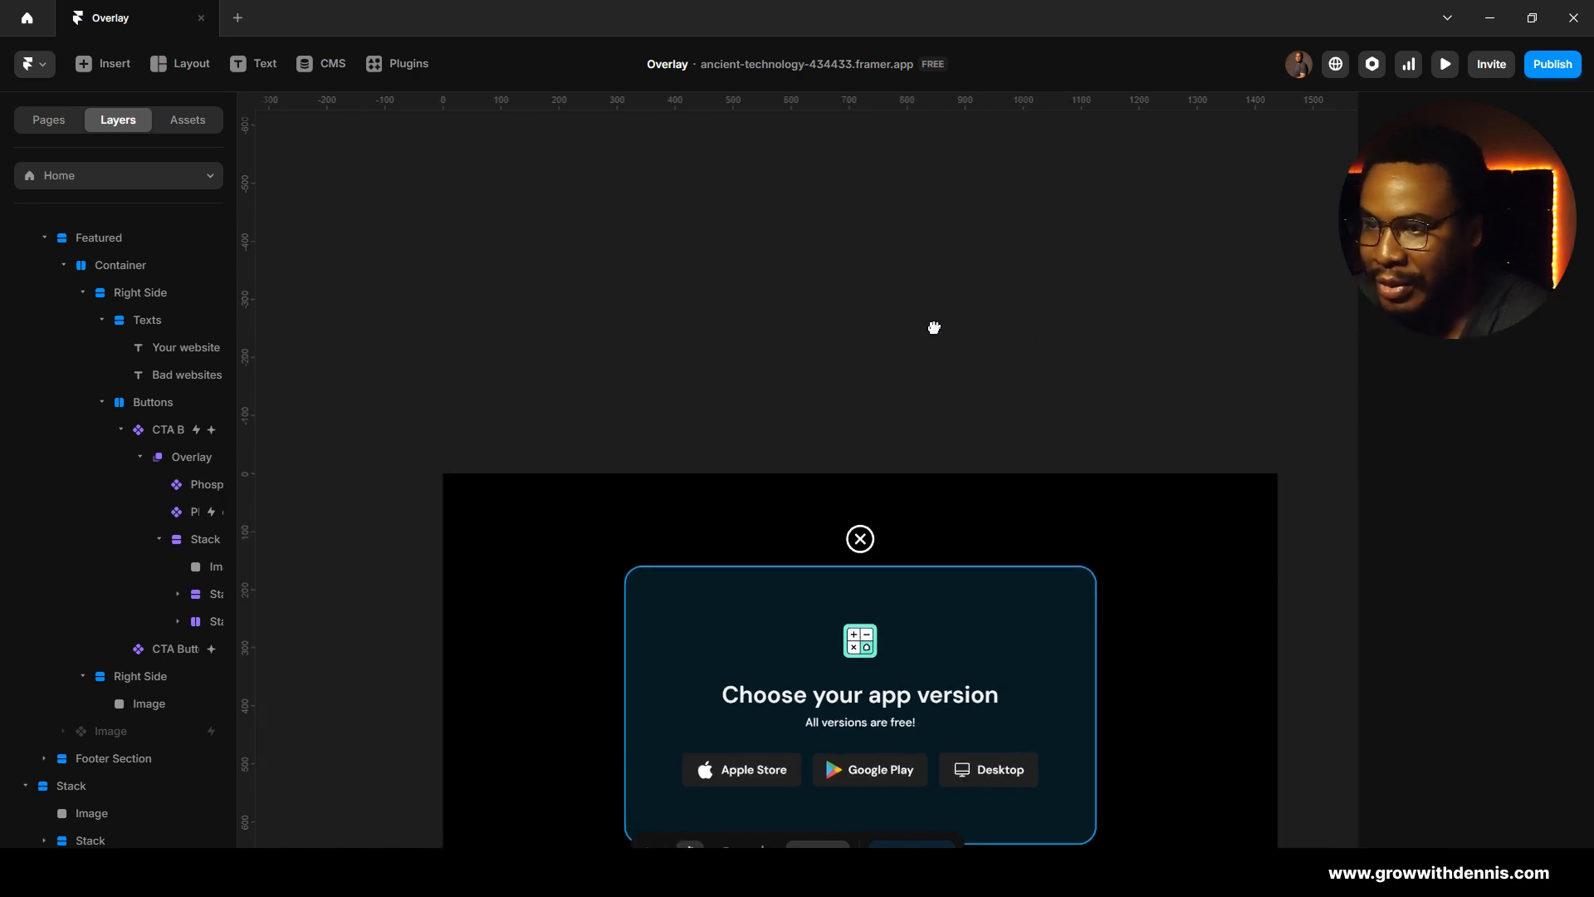
{"action": "left_click", "coordinate": [861, 541]}
{"action": "left_click_drag", "start_coordinate": [862, 541], "coordinate": [1083, 541]}
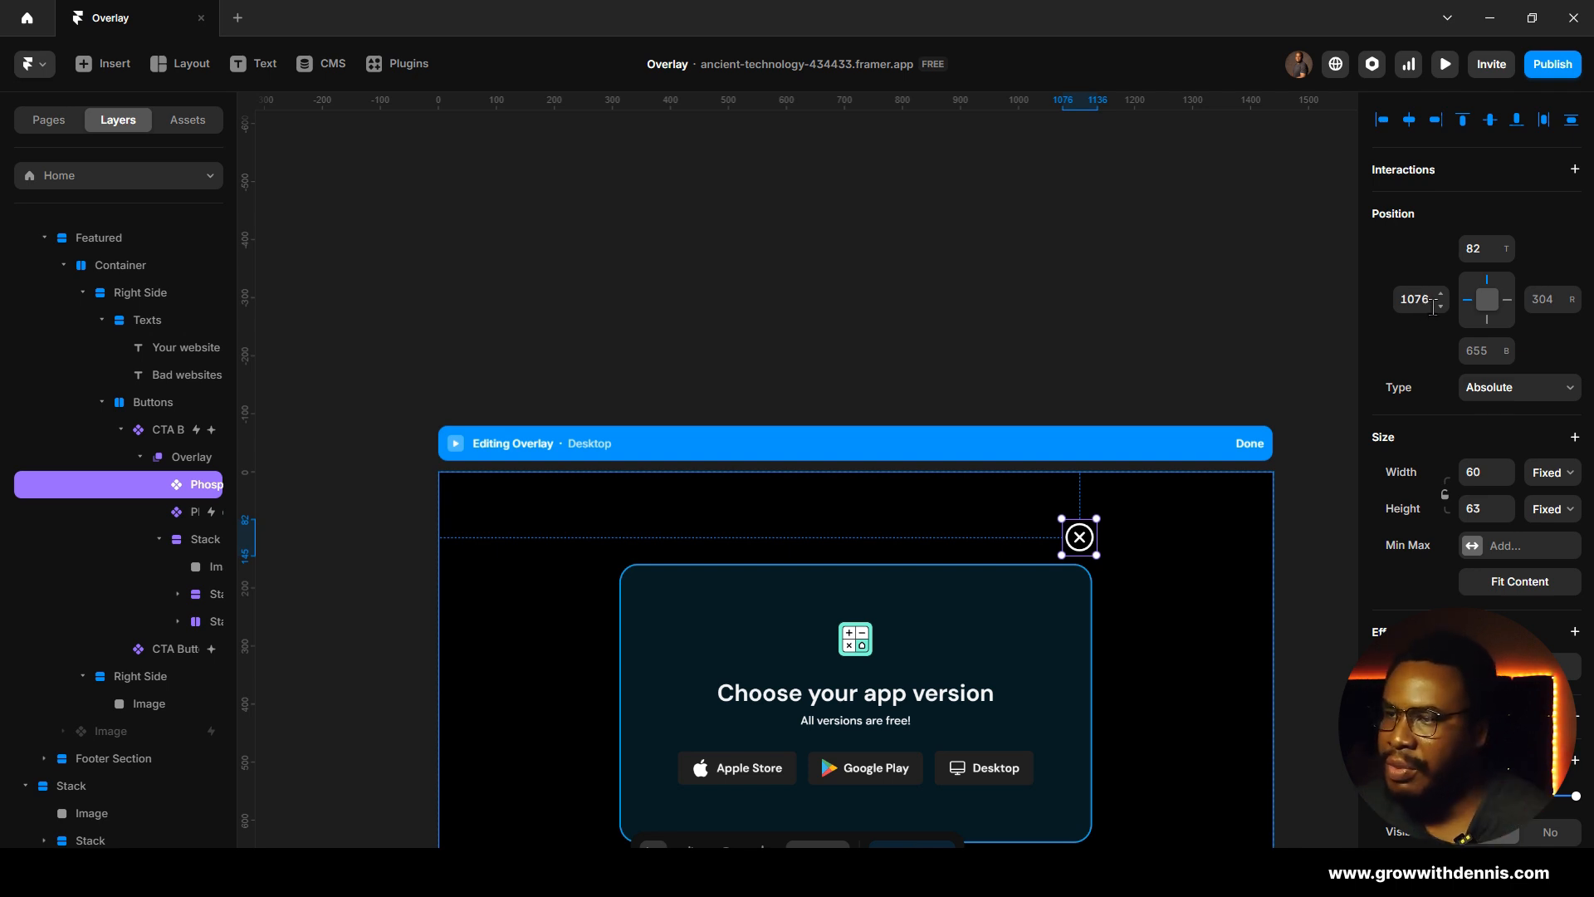
Step: Preview the page widened to 1696, open the download popup to check the icon's placement, and return to the canvas
{"action": "left_click", "coordinate": [455, 445]}
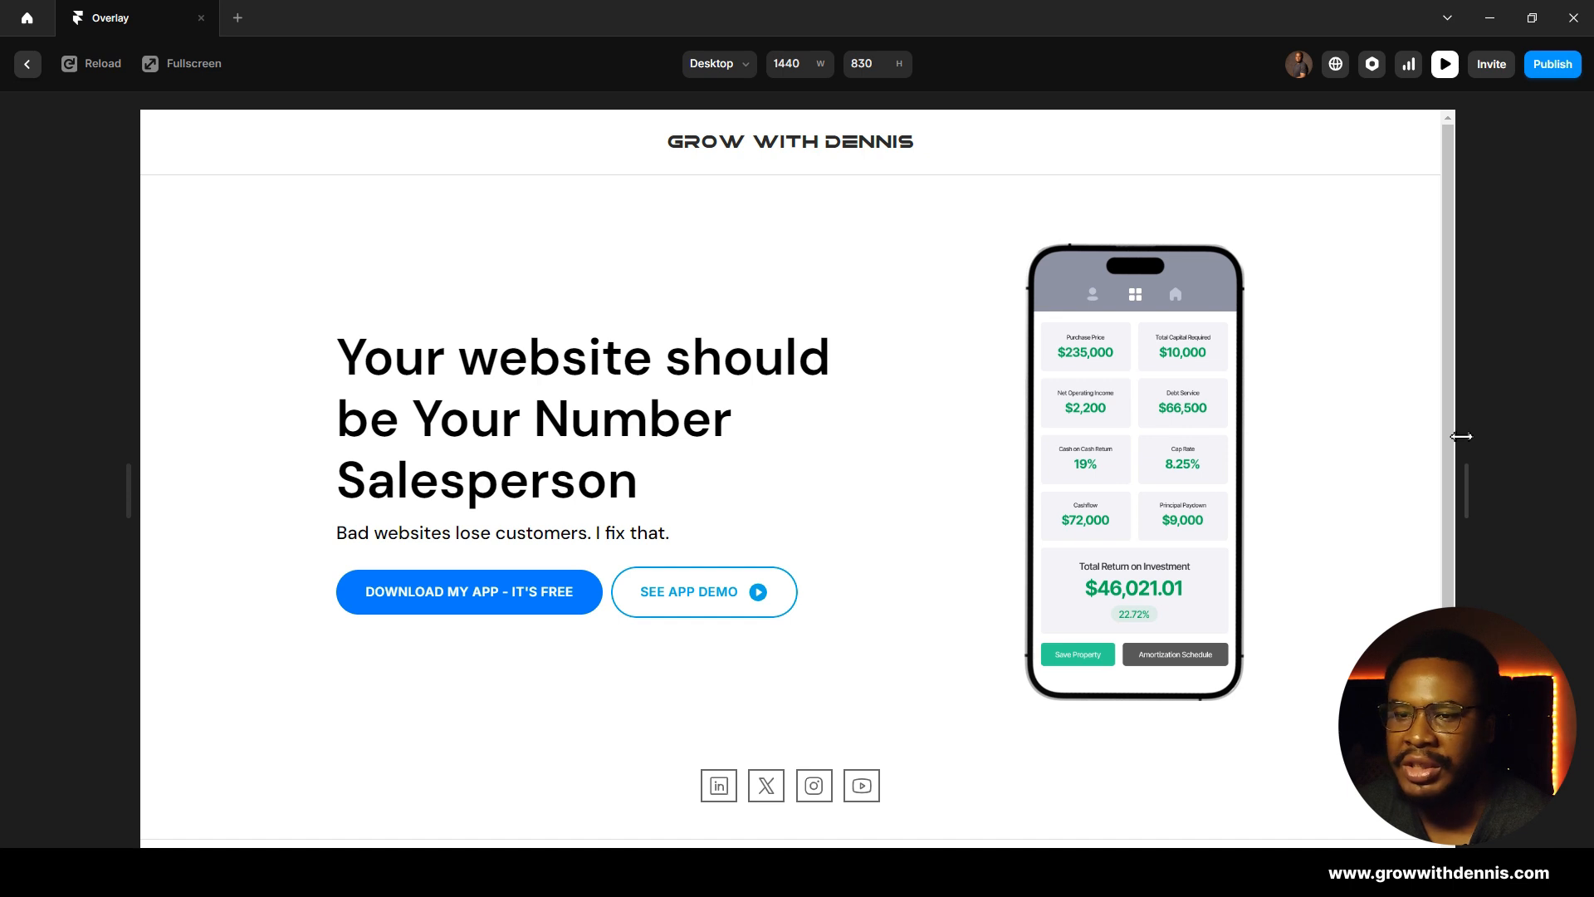
{"action": "left_click_drag", "start_coordinate": [1461, 436], "coordinate": [1582, 436]}
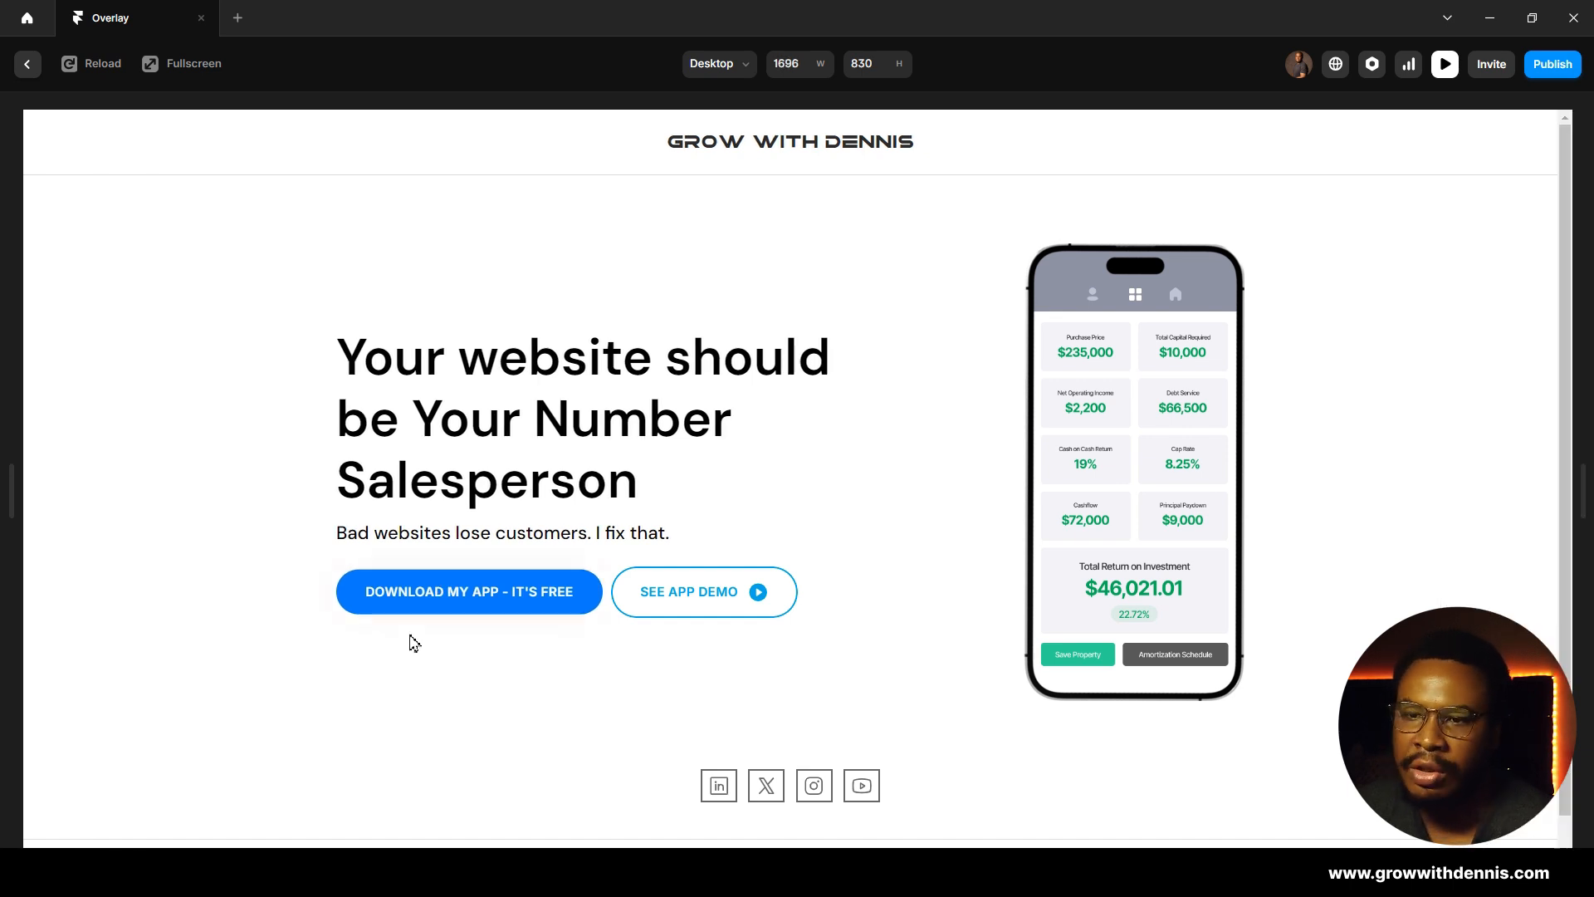
{"action": "left_click", "coordinate": [466, 610]}
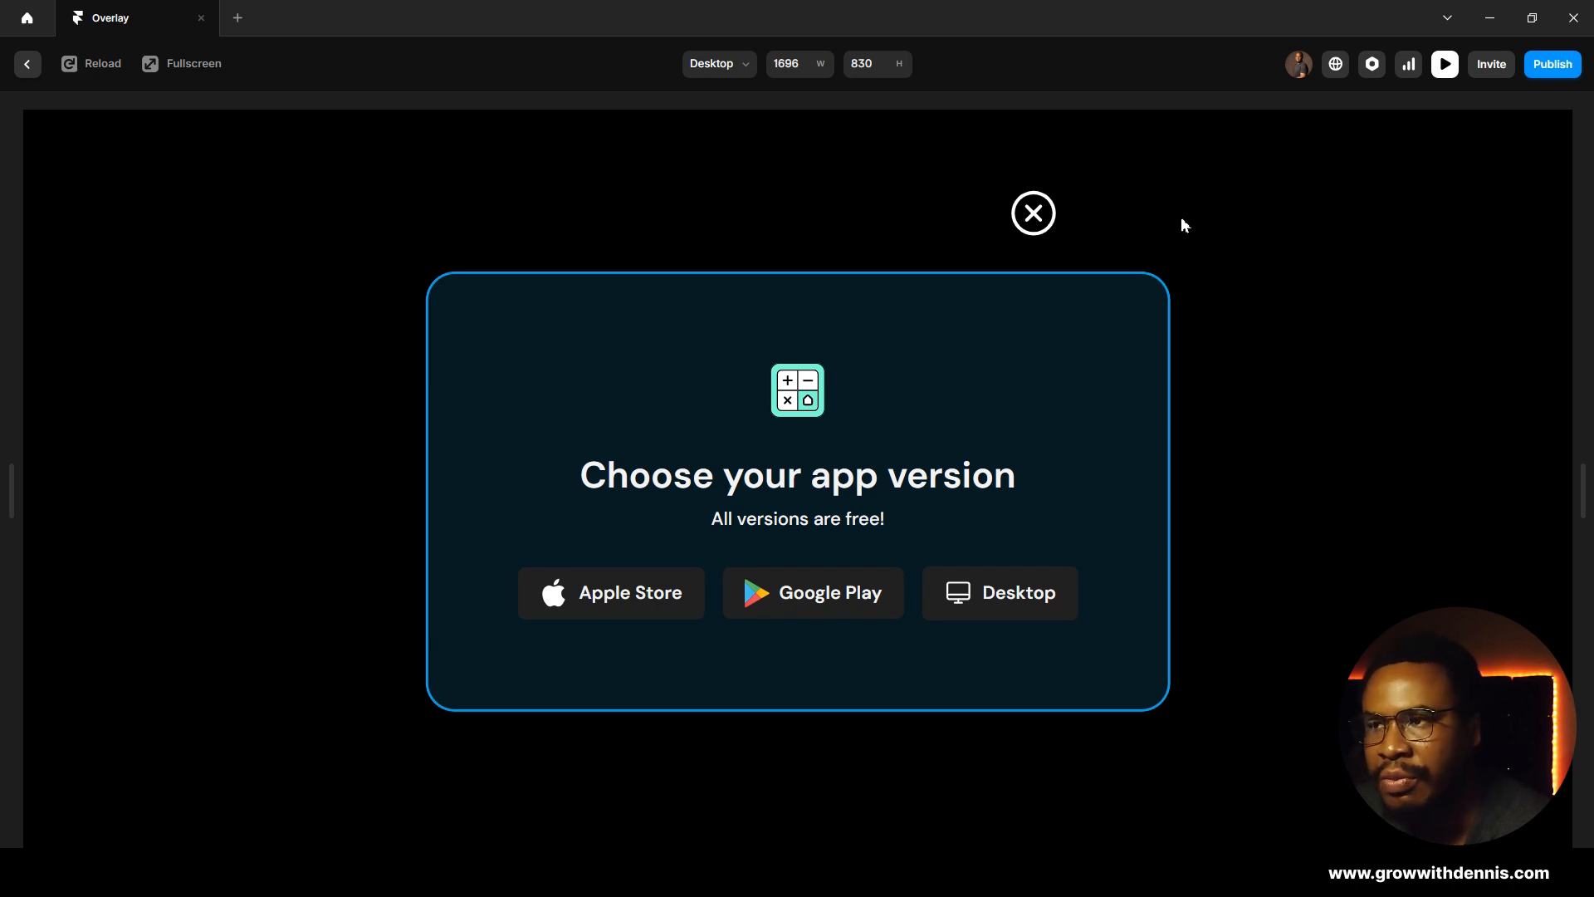
{"action": "left_click", "coordinate": [29, 70]}
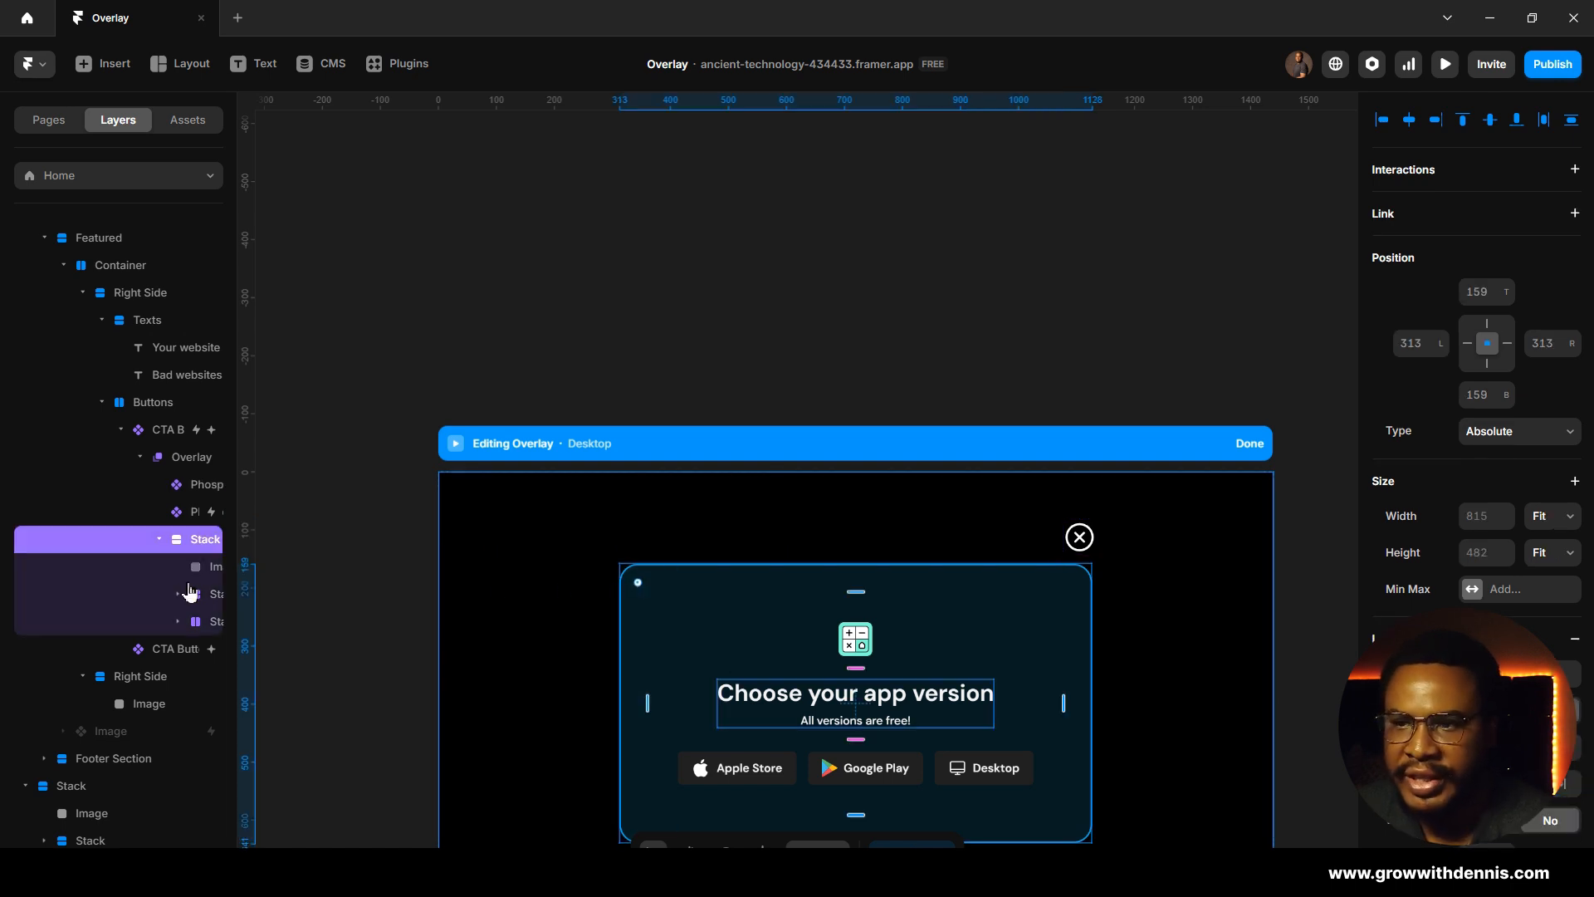
Step: Wrap the overlay's card stack in a new stack, set its width to Fit and centre it horizontally
{"action": "right_click", "coordinate": [645, 630]}
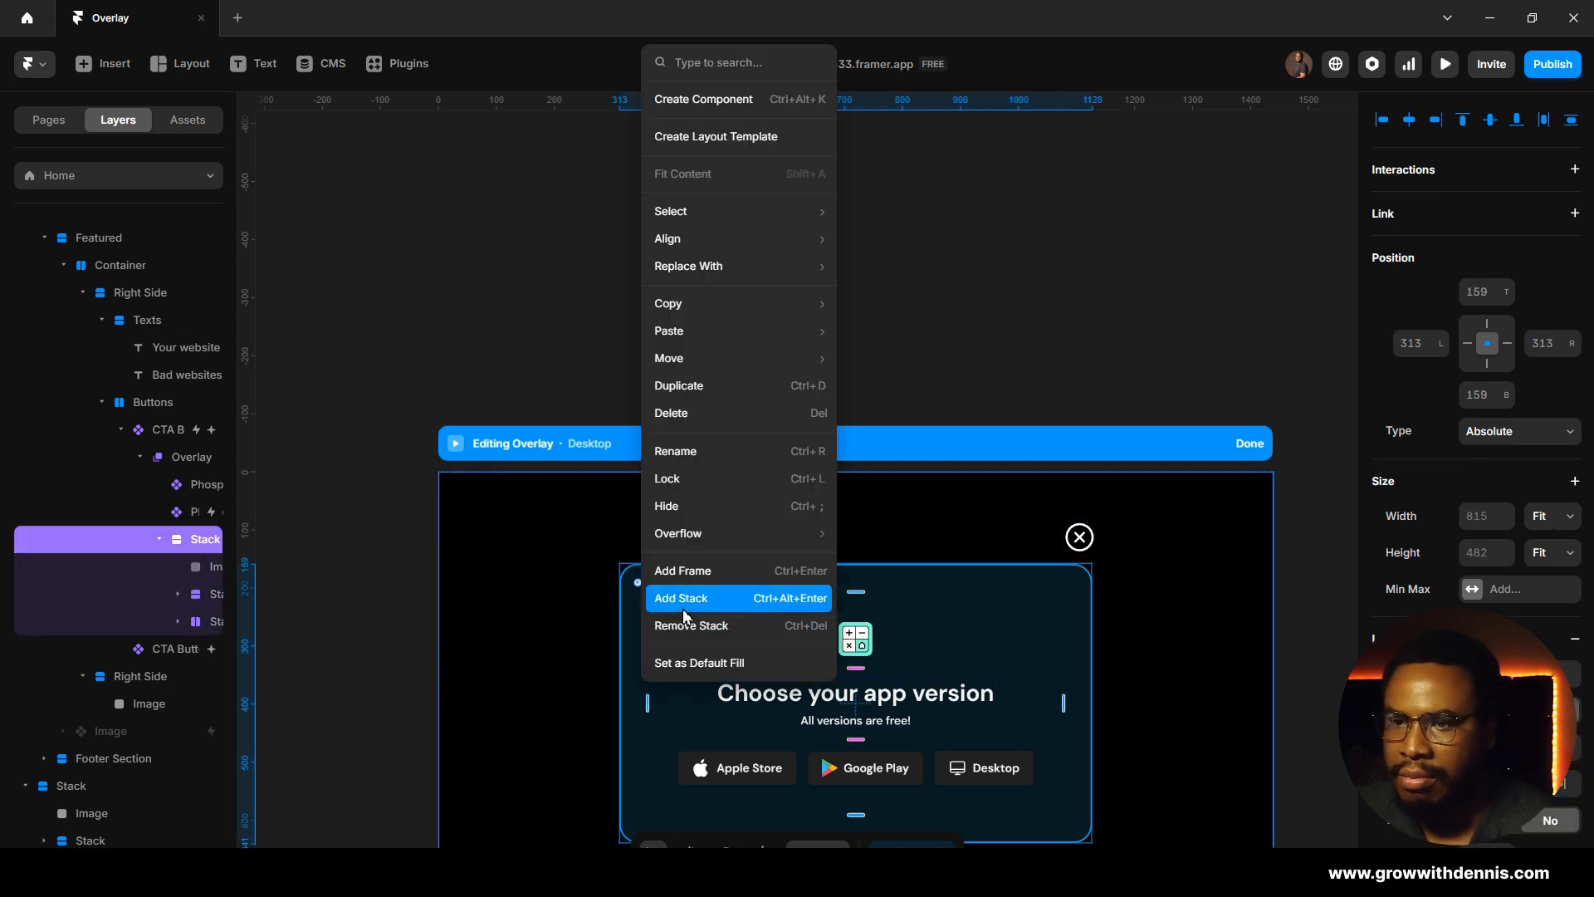
{"action": "left_click", "coordinate": [682, 598]}
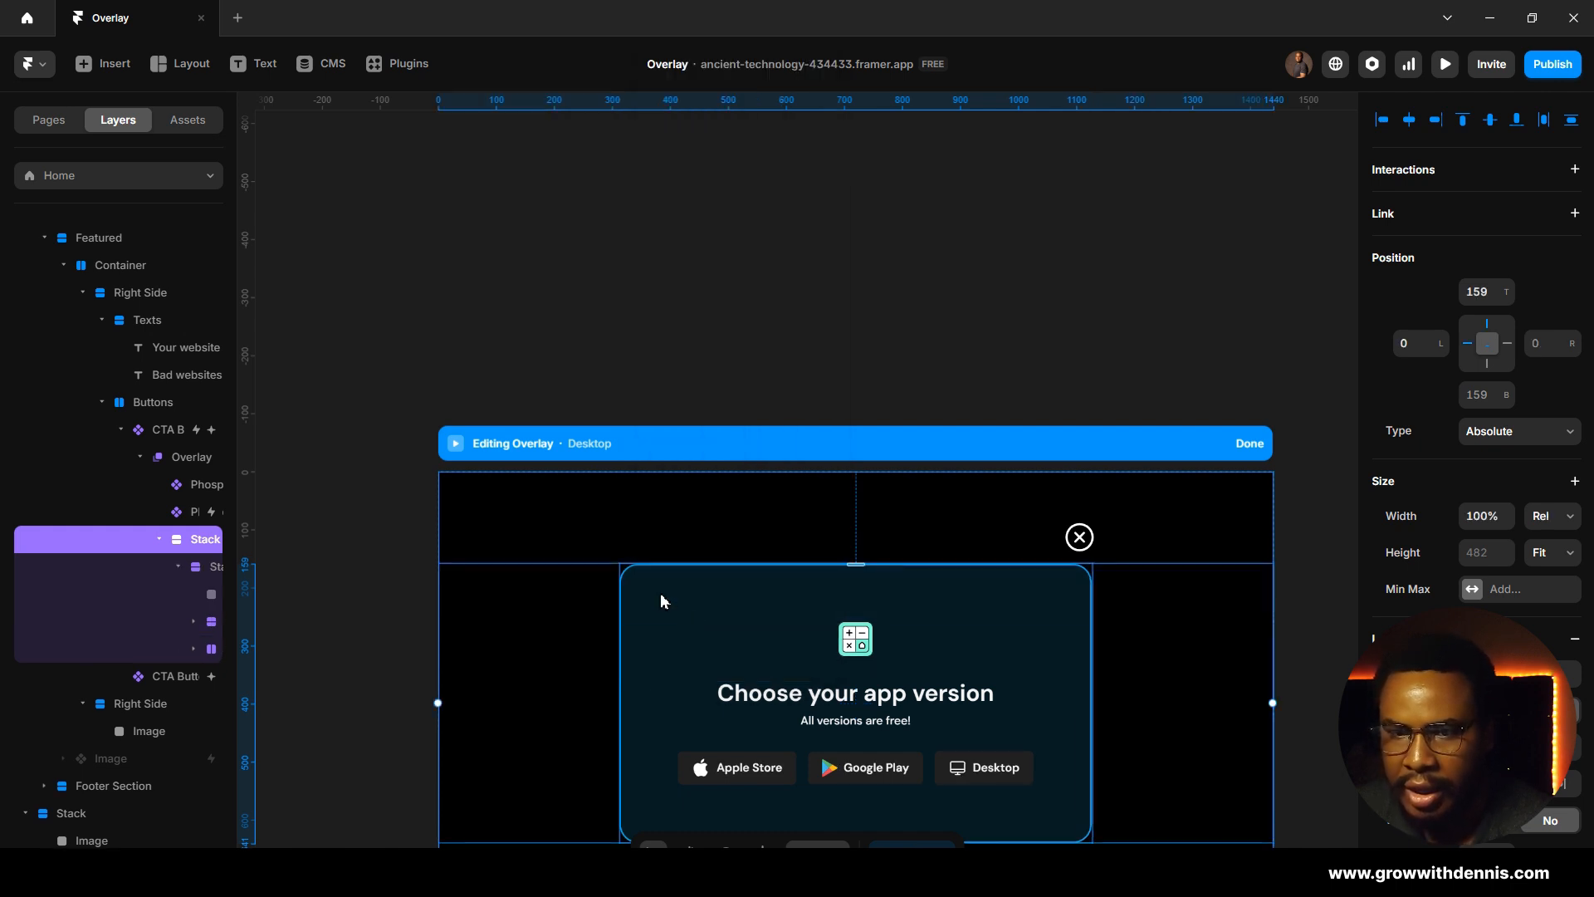
{"action": "left_click", "coordinate": [1546, 522]}
{"action": "left_click", "coordinate": [1554, 606]}
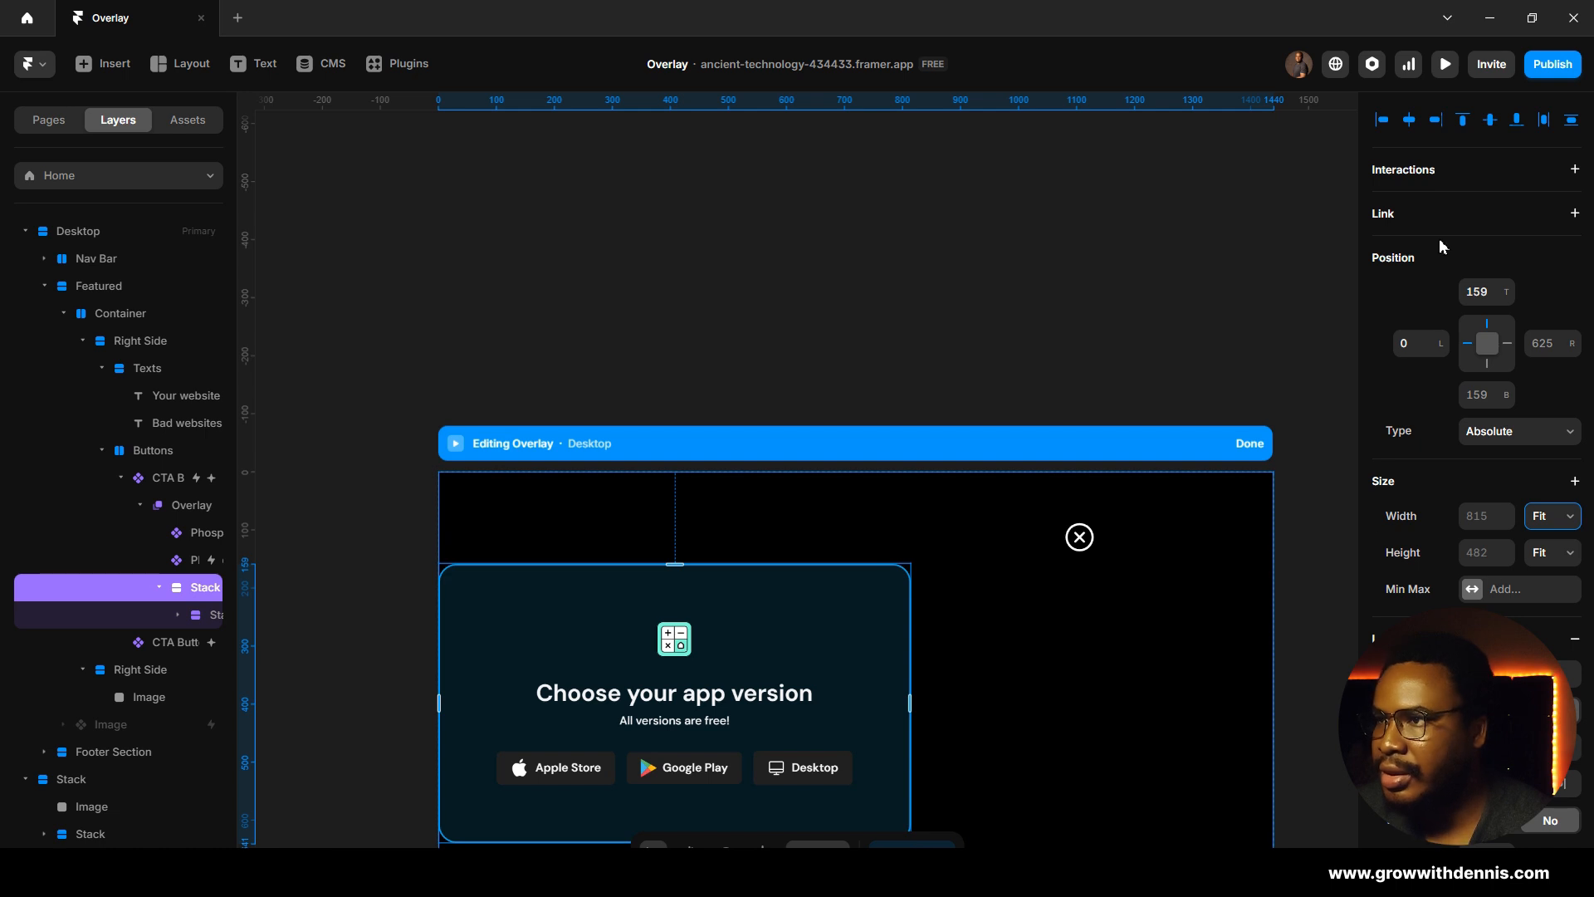
{"action": "left_click", "coordinate": [1409, 121]}
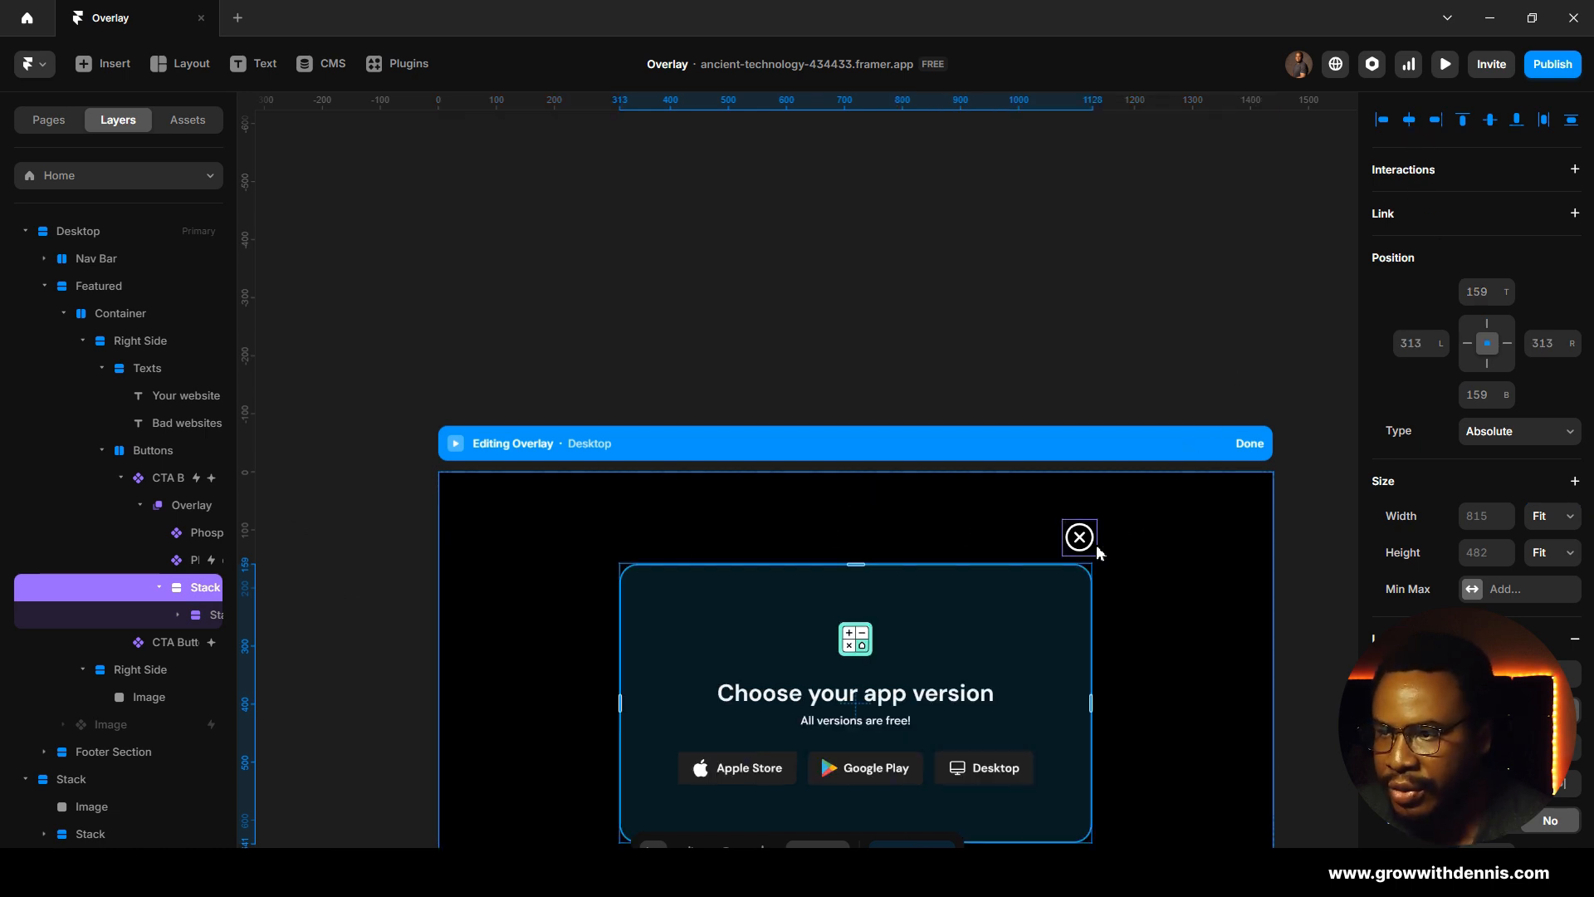
Step: Copy the close icon into the new wrapper stack and delete the original icon from the overlay
{"action": "left_click", "coordinate": [1080, 537]}
{"action": "right_click", "coordinate": [1079, 536]}
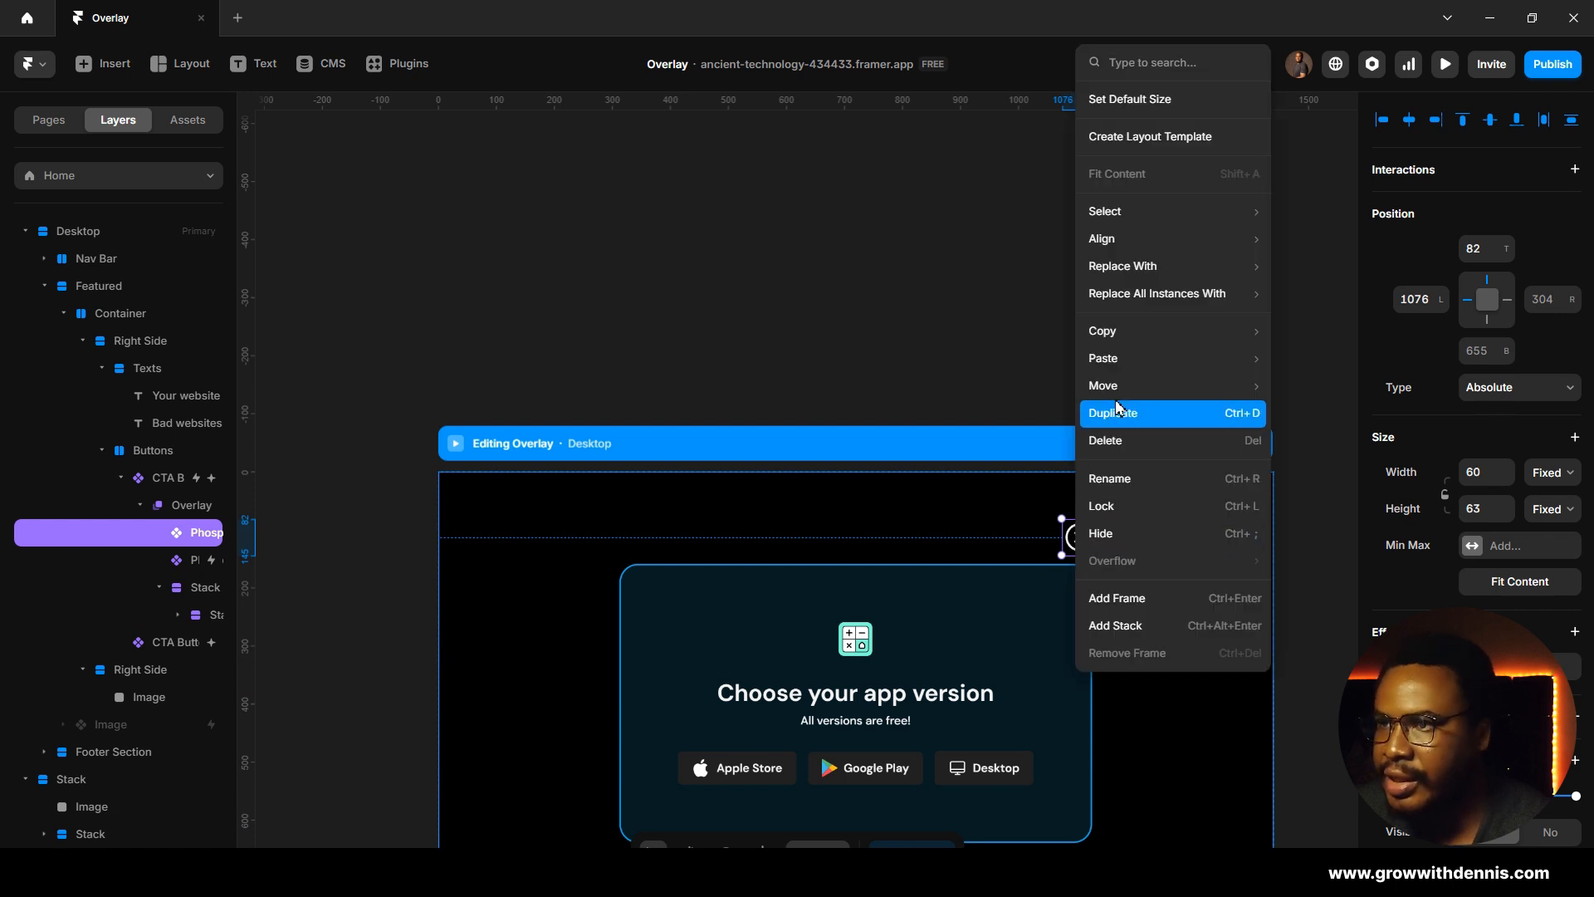
{"action": "mouse_move", "coordinate": [1104, 330]}
{"action": "left_click", "coordinate": [1308, 328]}
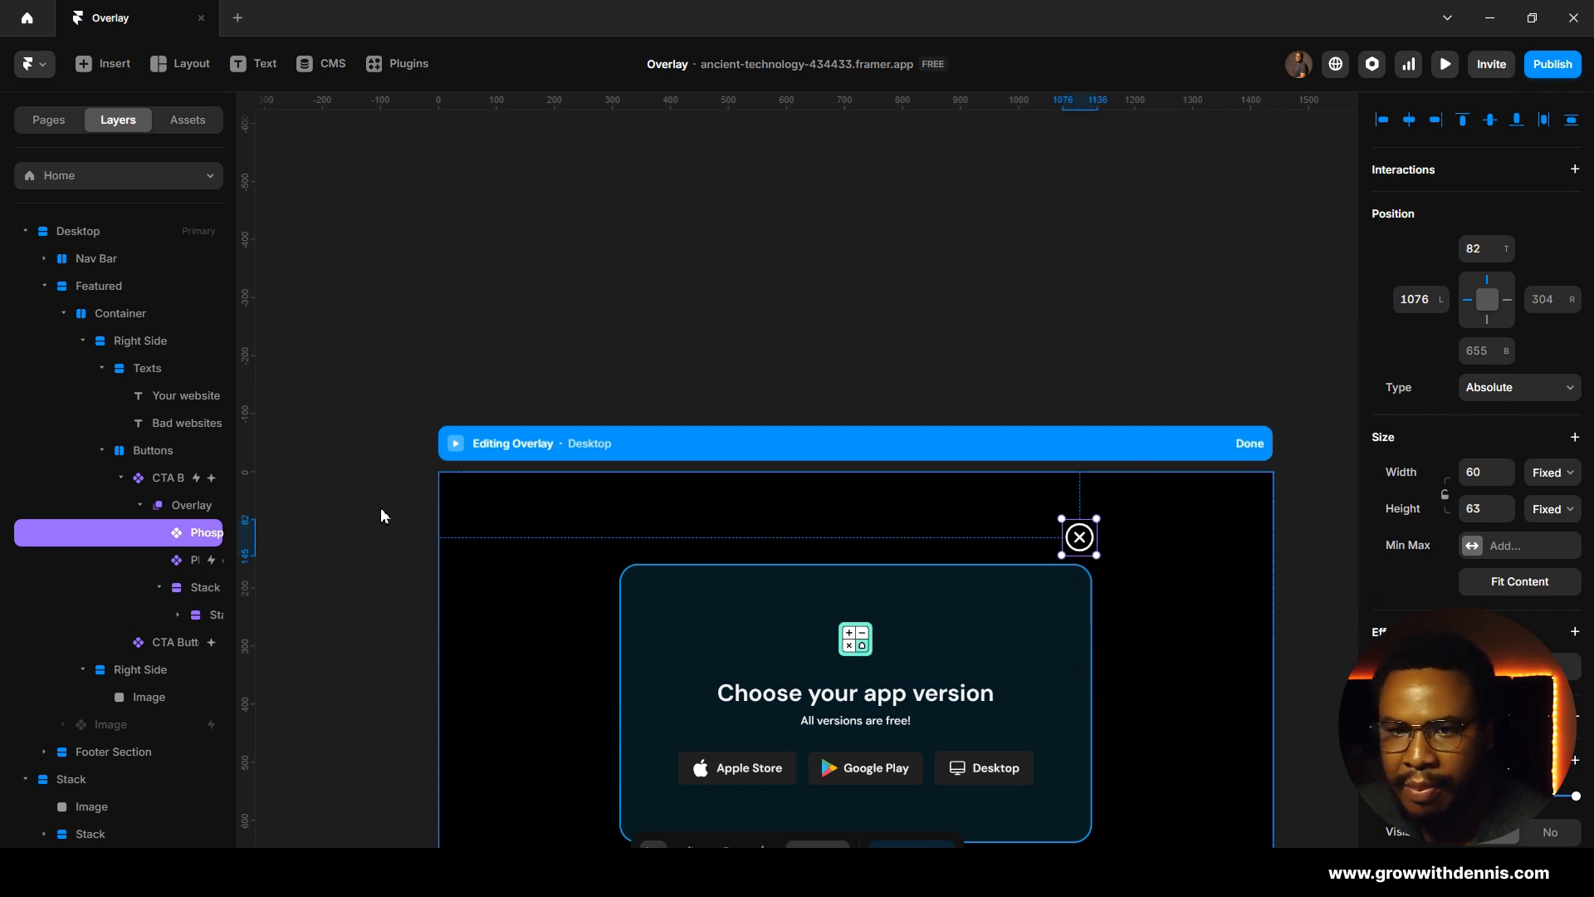
{"action": "left_click", "coordinate": [199, 588]}
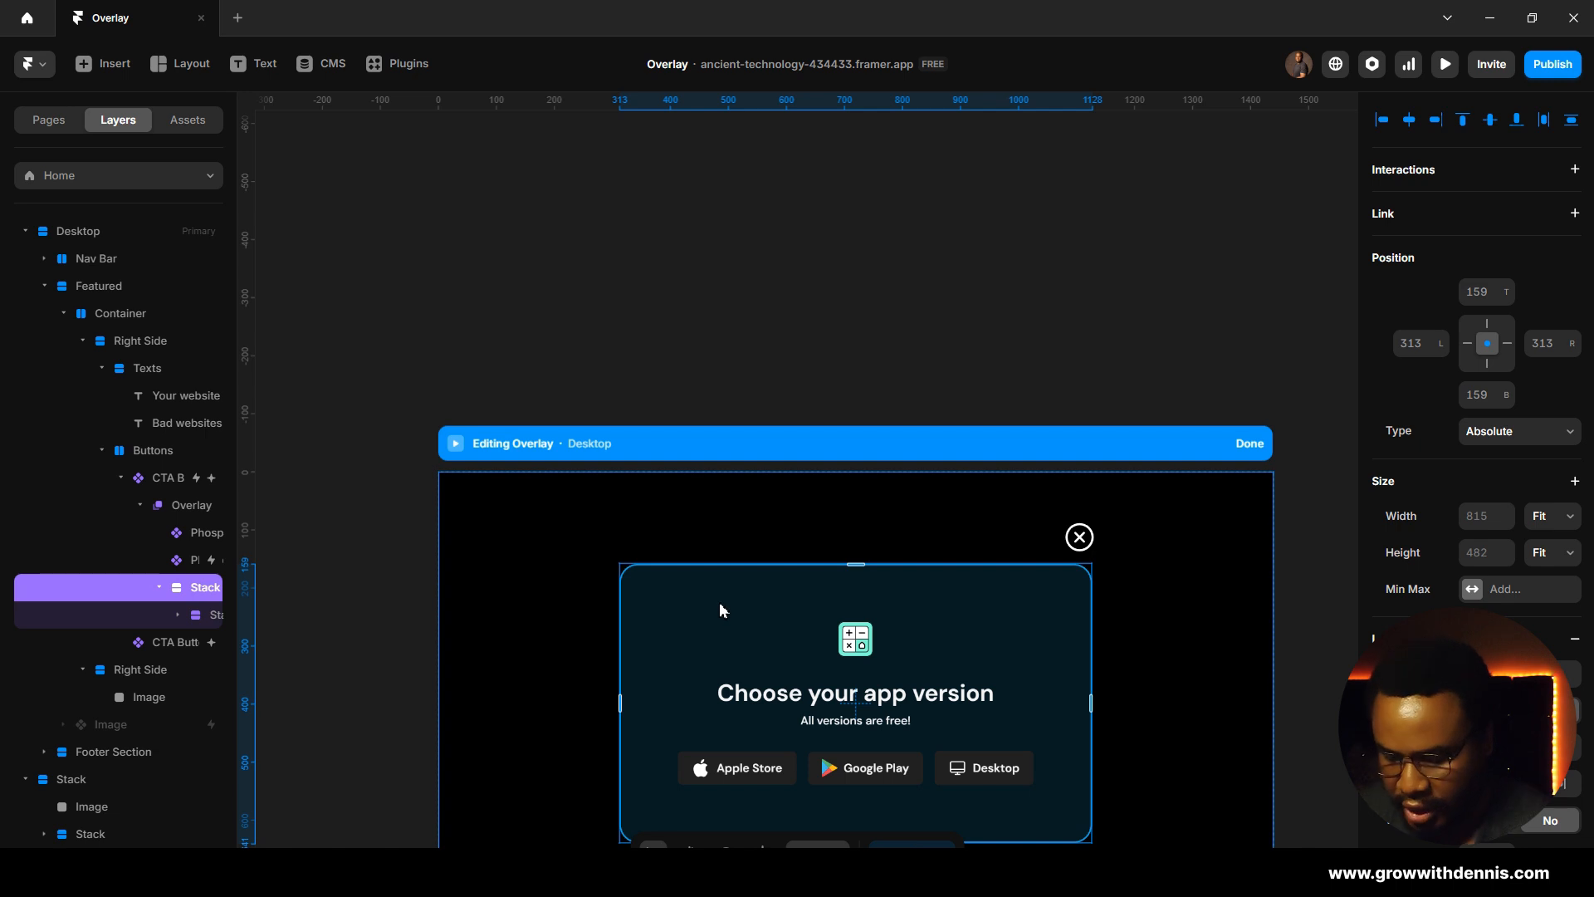
{"action": "key", "text": "ctrl+v"}
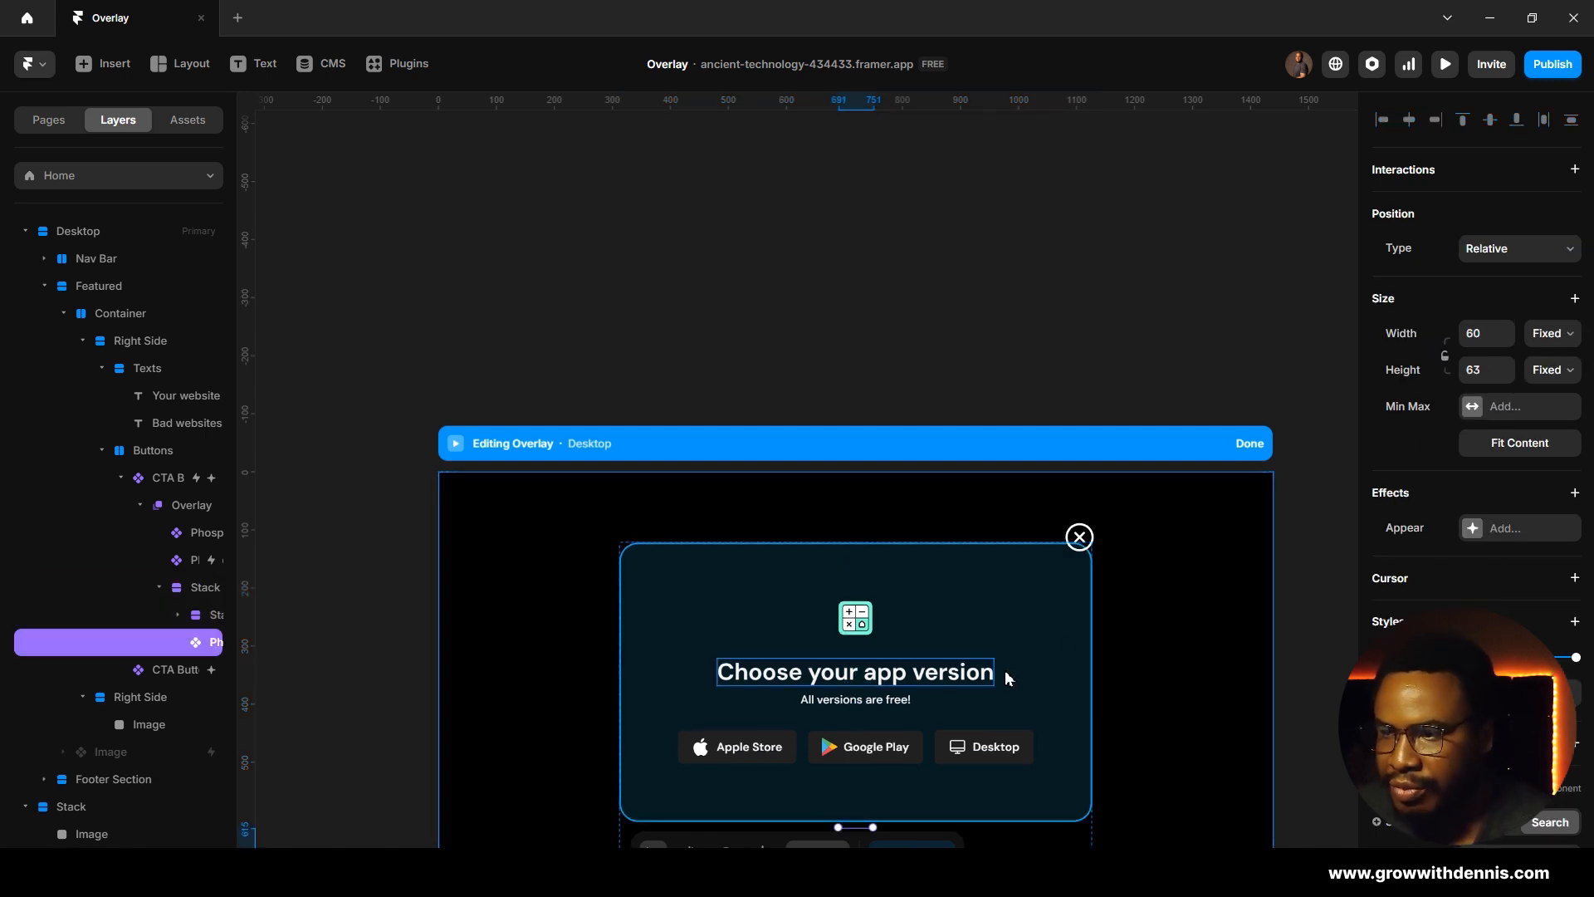
{"action": "left_click", "coordinate": [1079, 538]}
{"action": "key", "text": "Delete"}
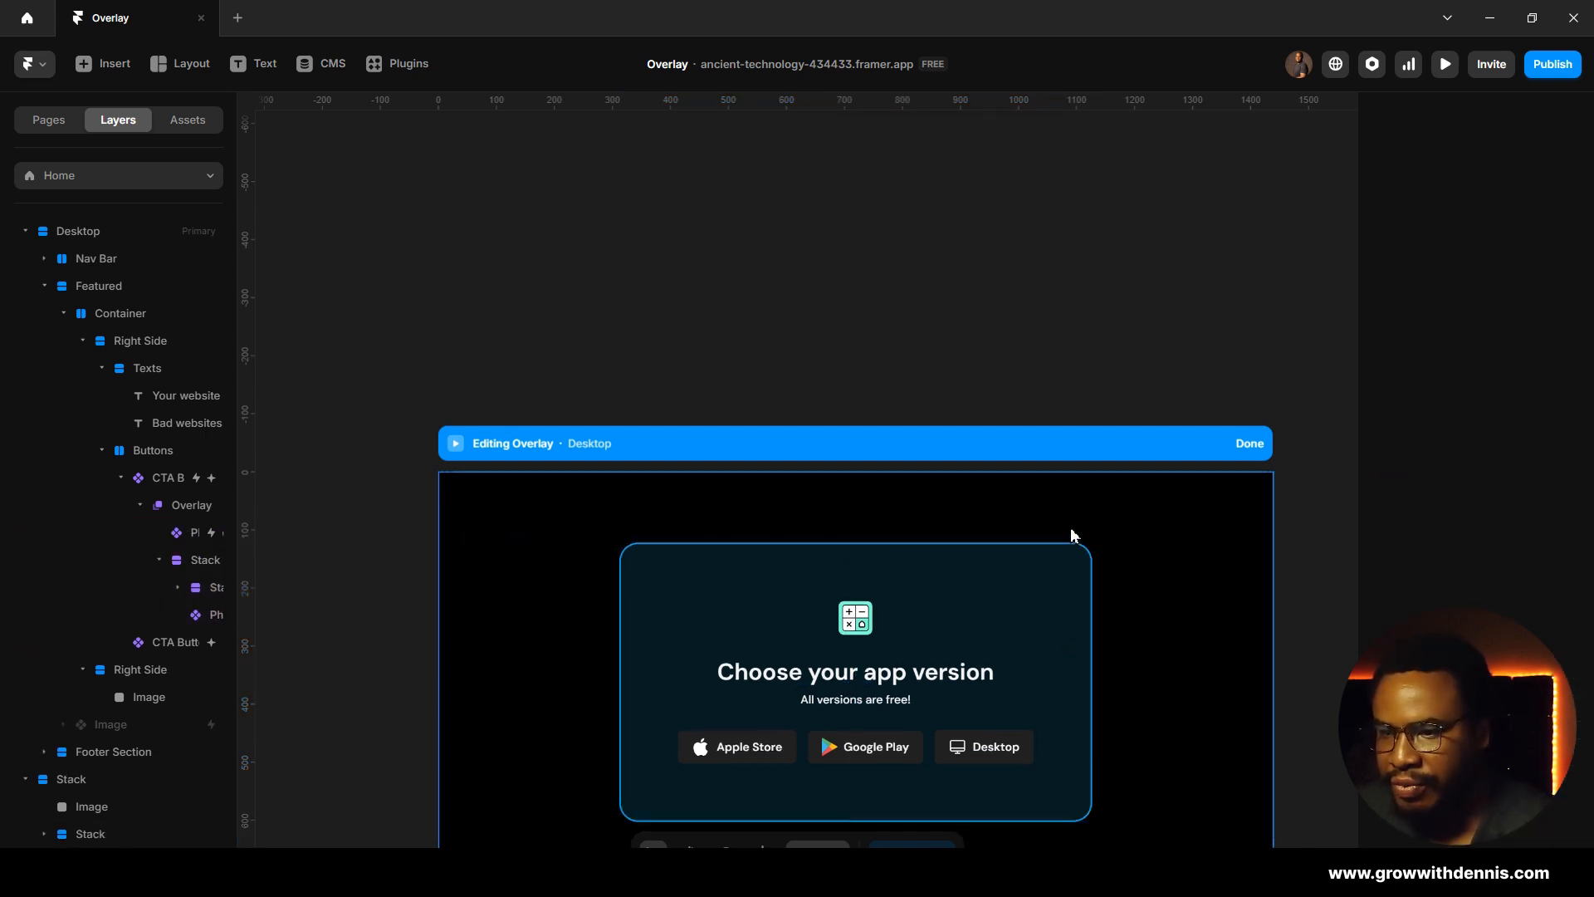
Step: Set the pasted icon's position type to Absolute, pin it only to the wrapper's top edge and set its top offset to -50
{"action": "scroll", "coordinate": [855, 663], "scroll_direction": "down", "scroll_amount": 3}
{"action": "left_click", "coordinate": [854, 664]}
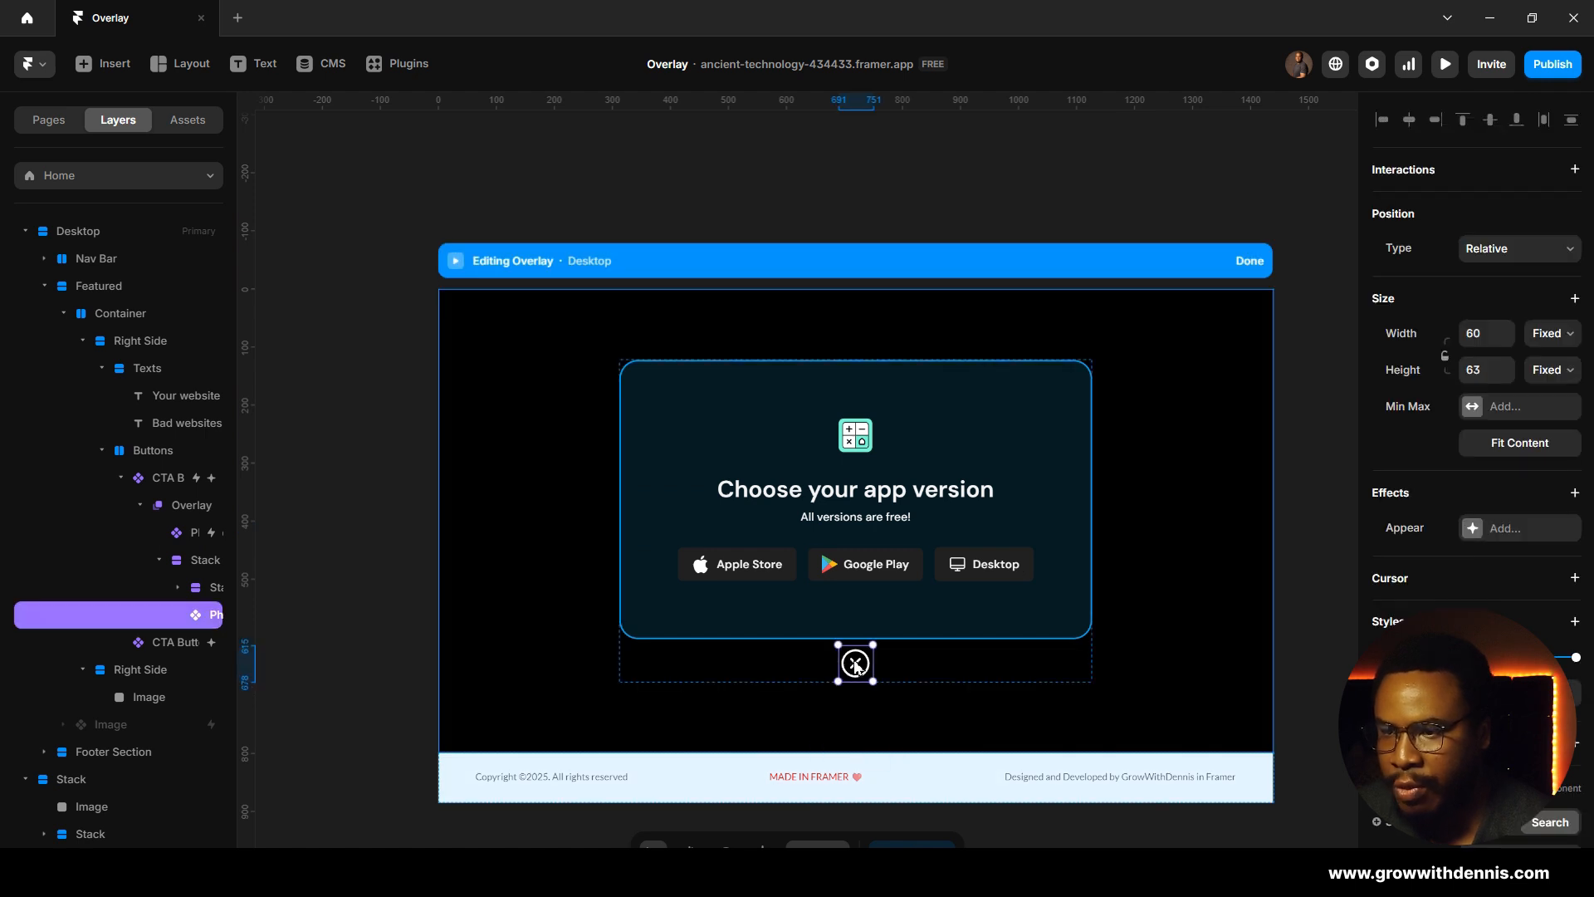
{"action": "left_click", "coordinate": [1501, 247]}
{"action": "left_click", "coordinate": [1507, 272]}
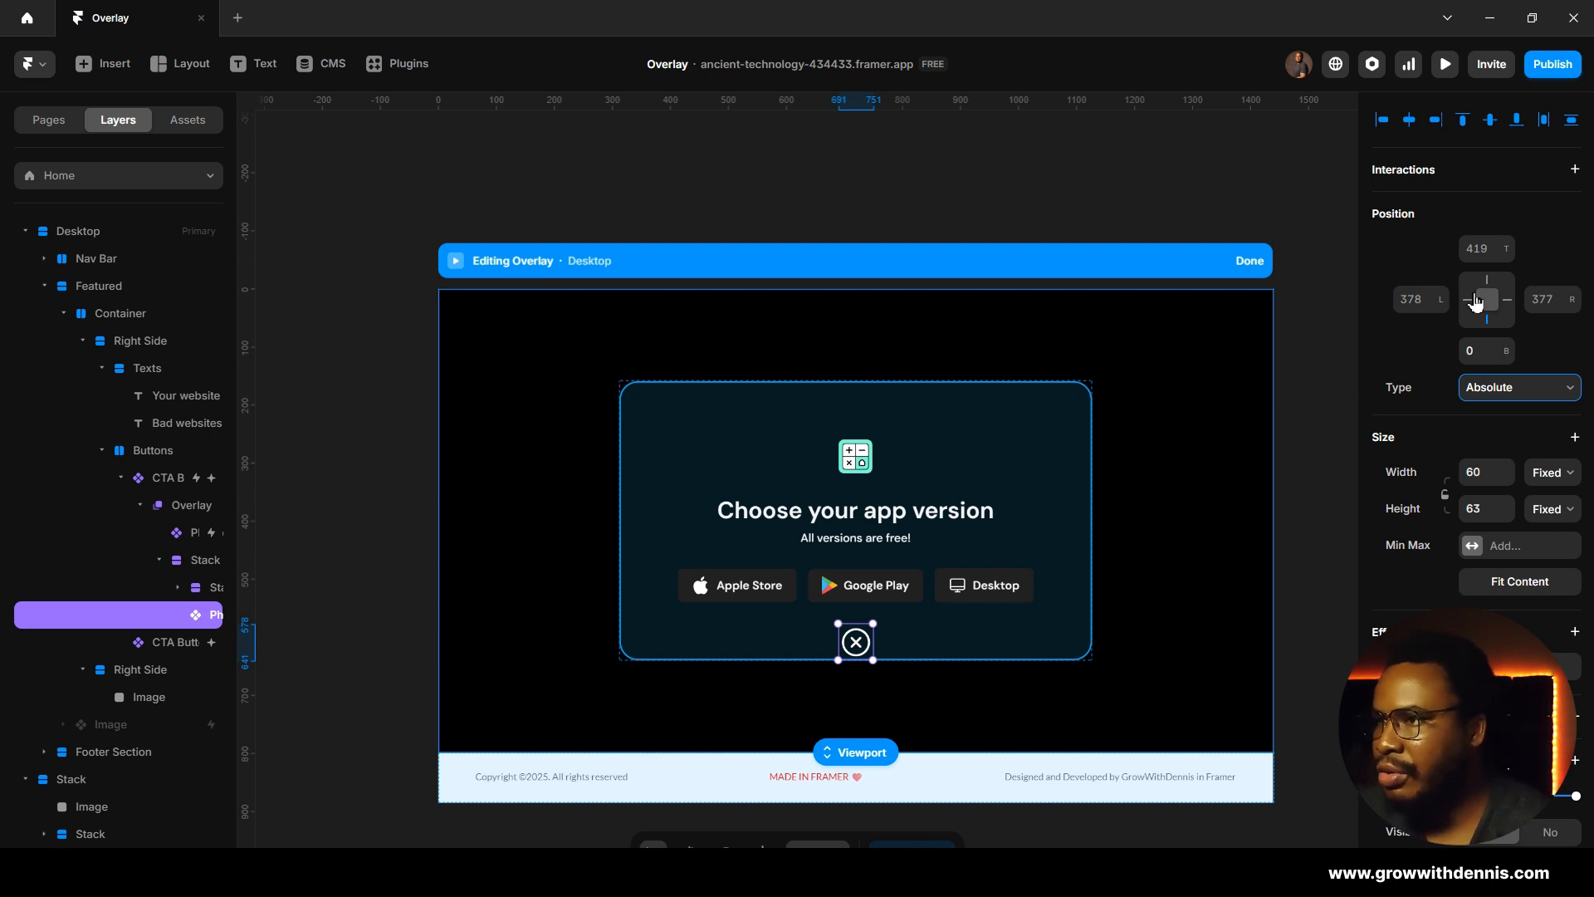
{"action": "left_click", "coordinate": [1486, 320]}
{"action": "left_click", "coordinate": [1488, 281]}
{"action": "left_click", "coordinate": [1488, 250]}
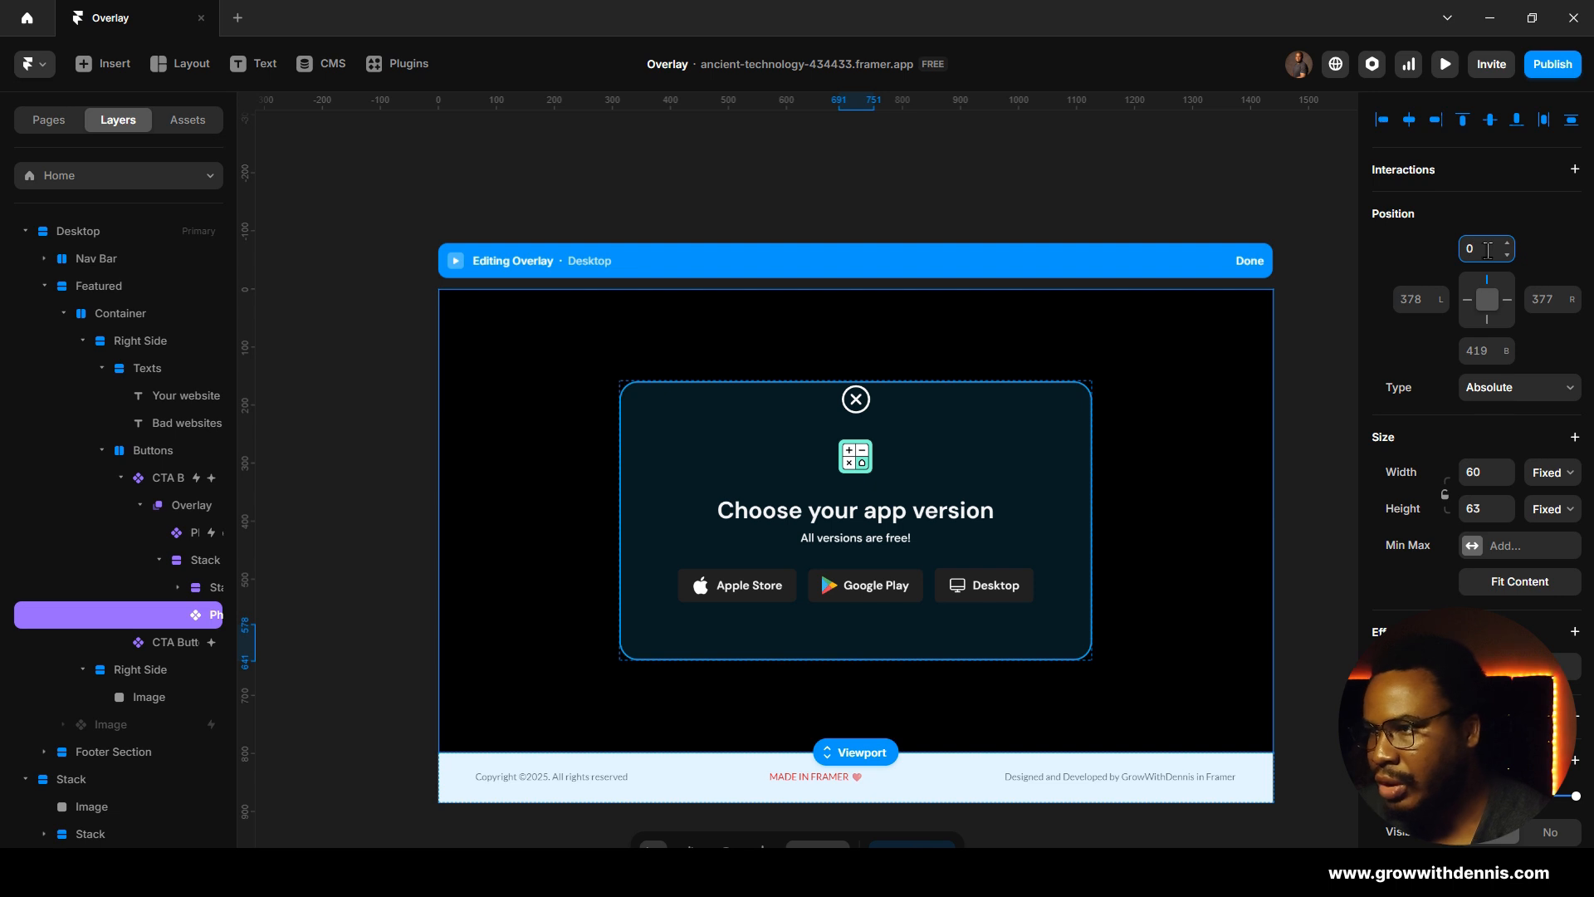
{"action": "key", "text": "Return"}
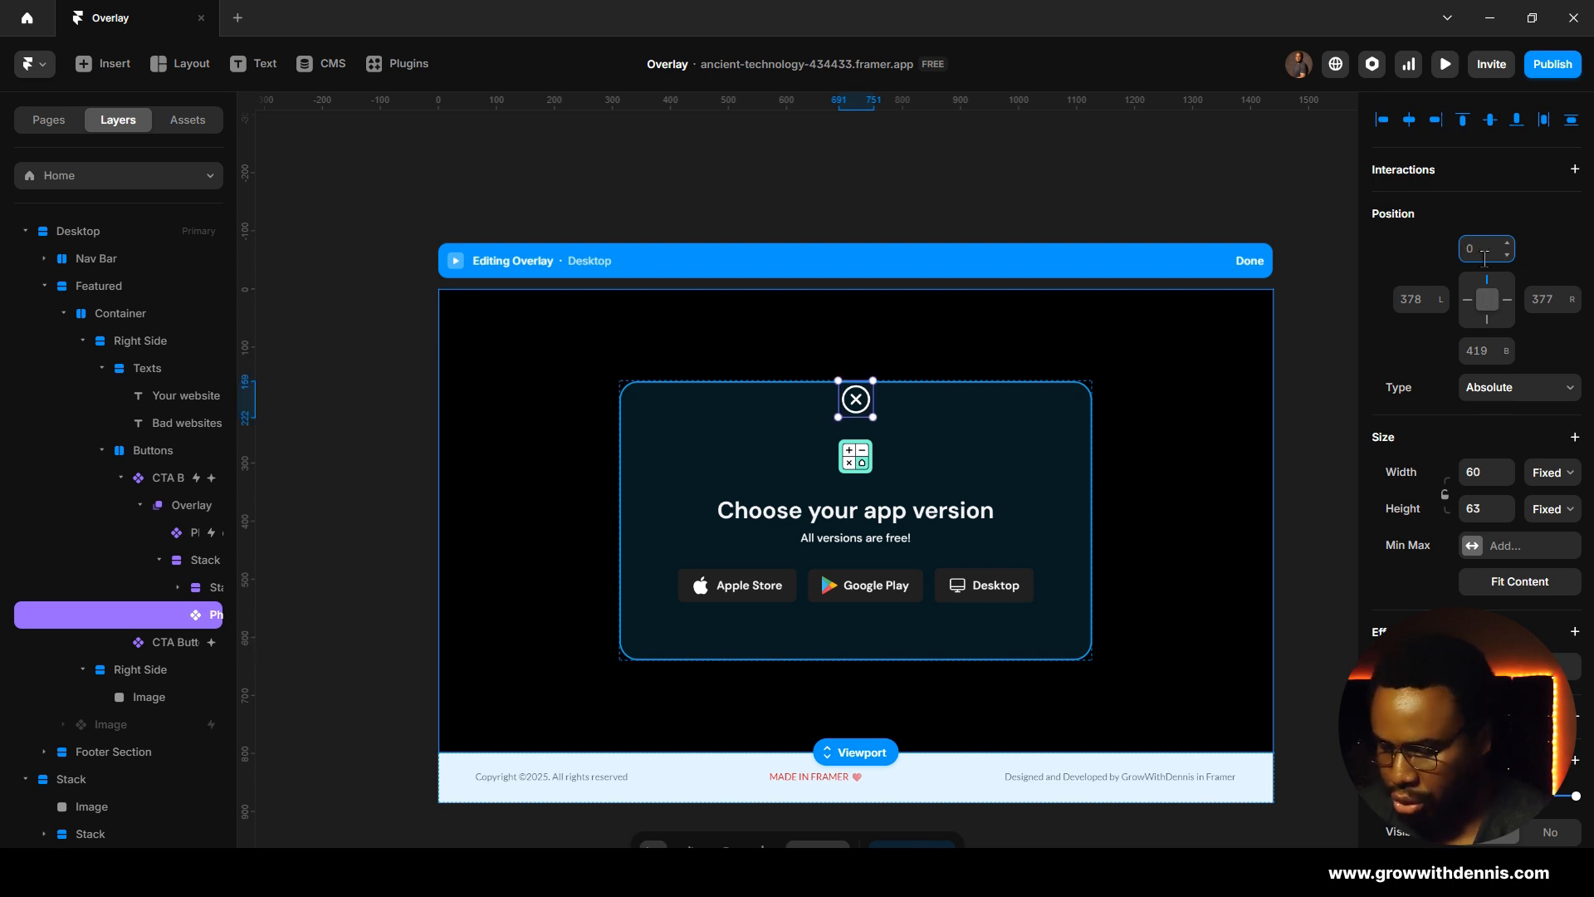
{"action": "key", "text": "Return"}
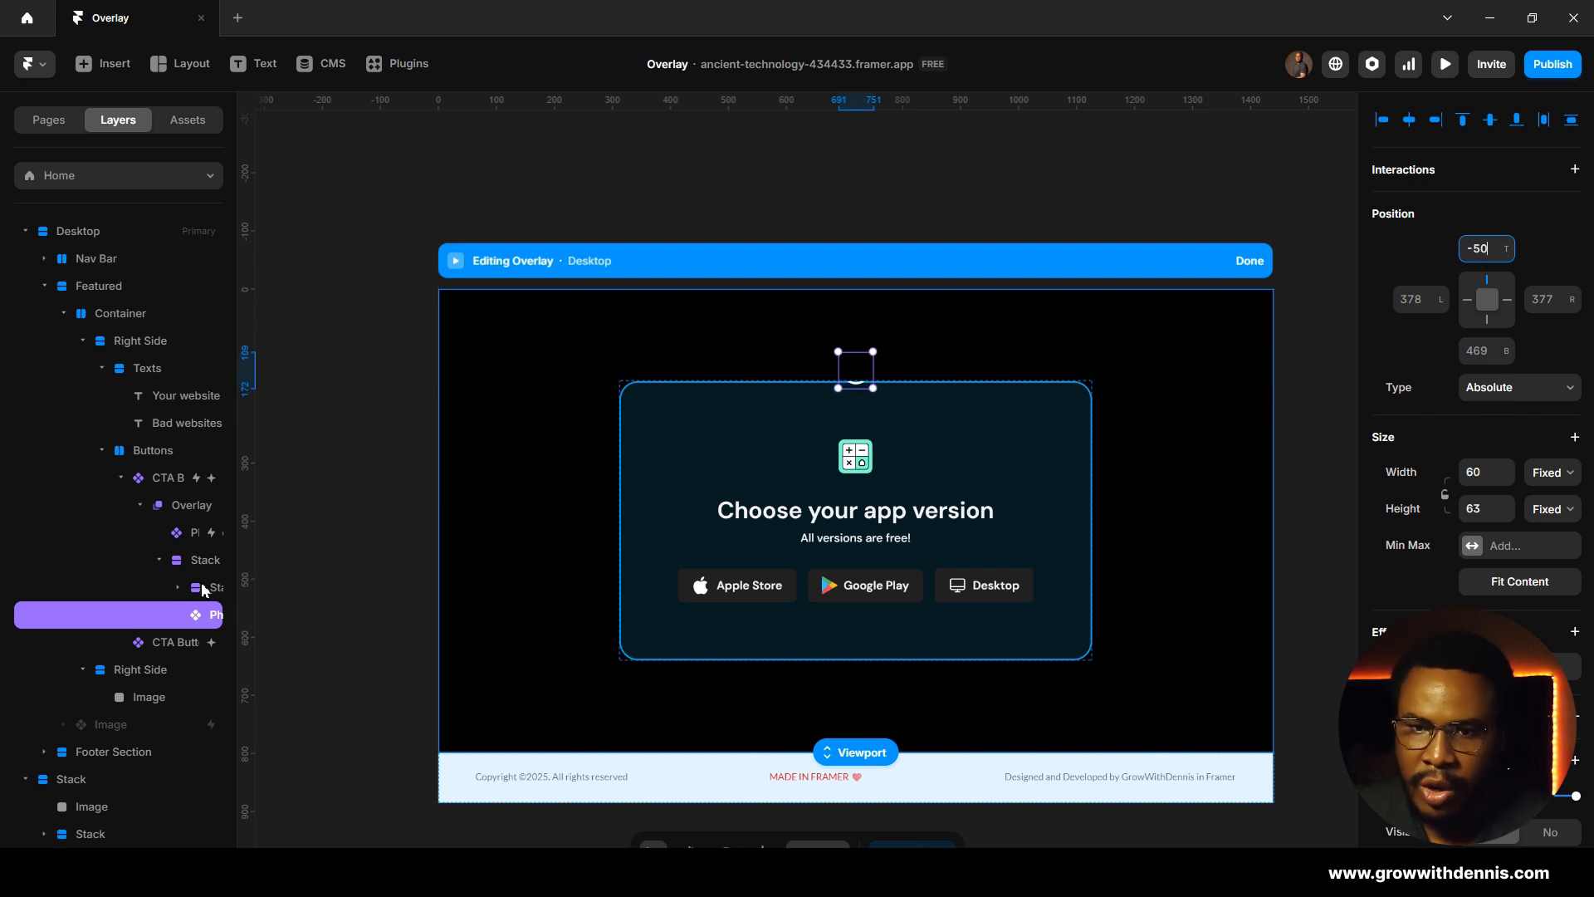
Step: Set the wrapper stack's overflow to Visible
{"action": "left_click", "coordinate": [175, 563]}
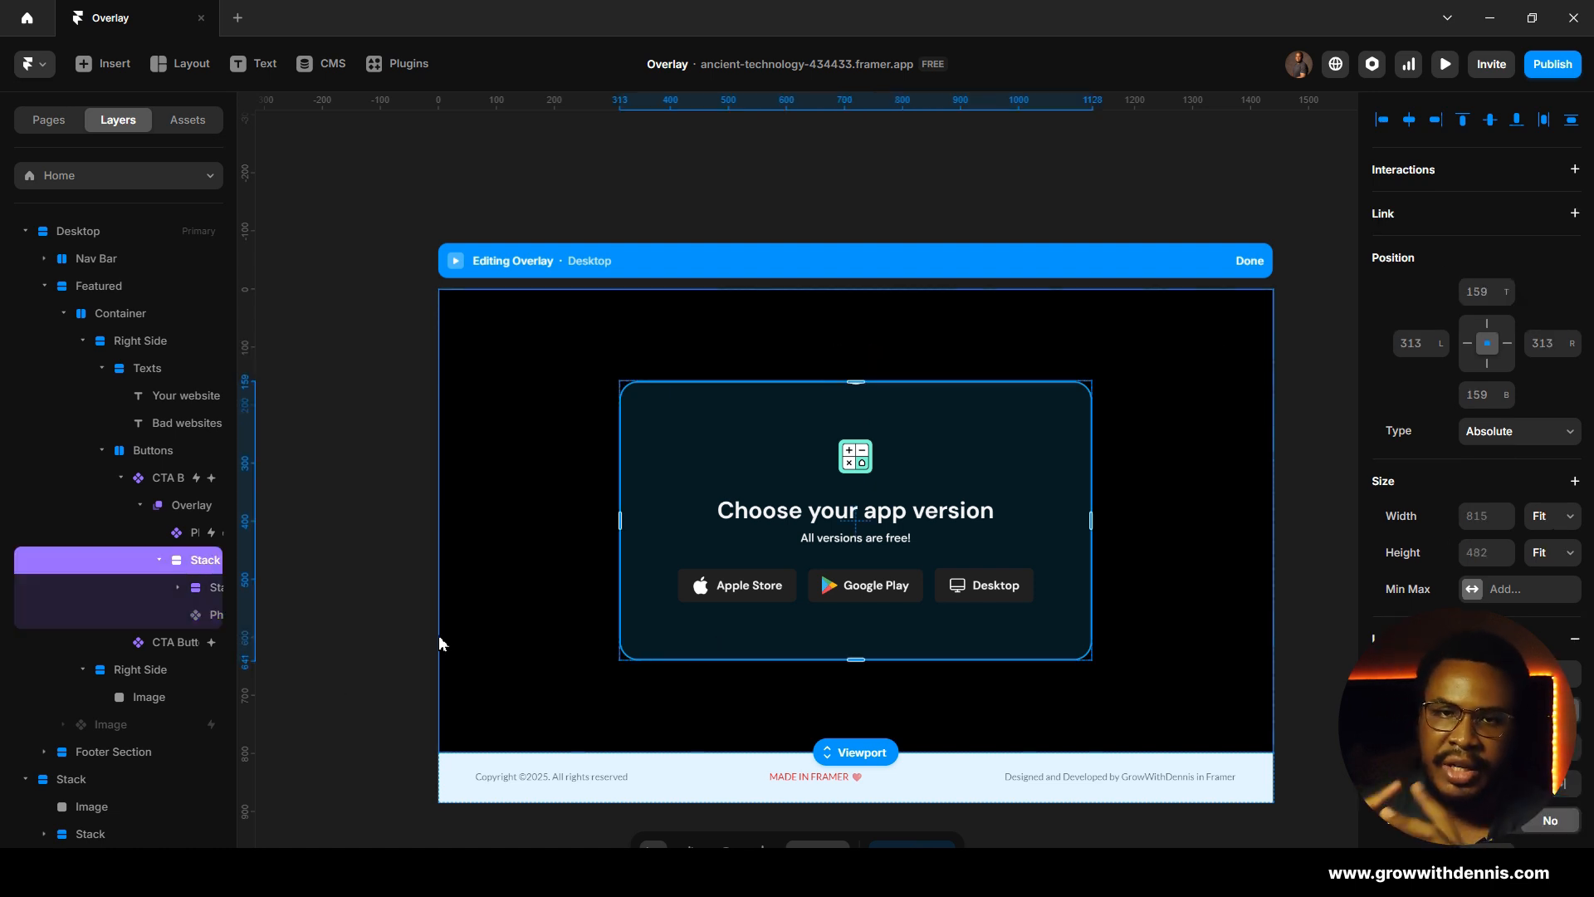
{"action": "scroll", "coordinate": [1486, 581], "scroll_direction": "down", "scroll_amount": 8}
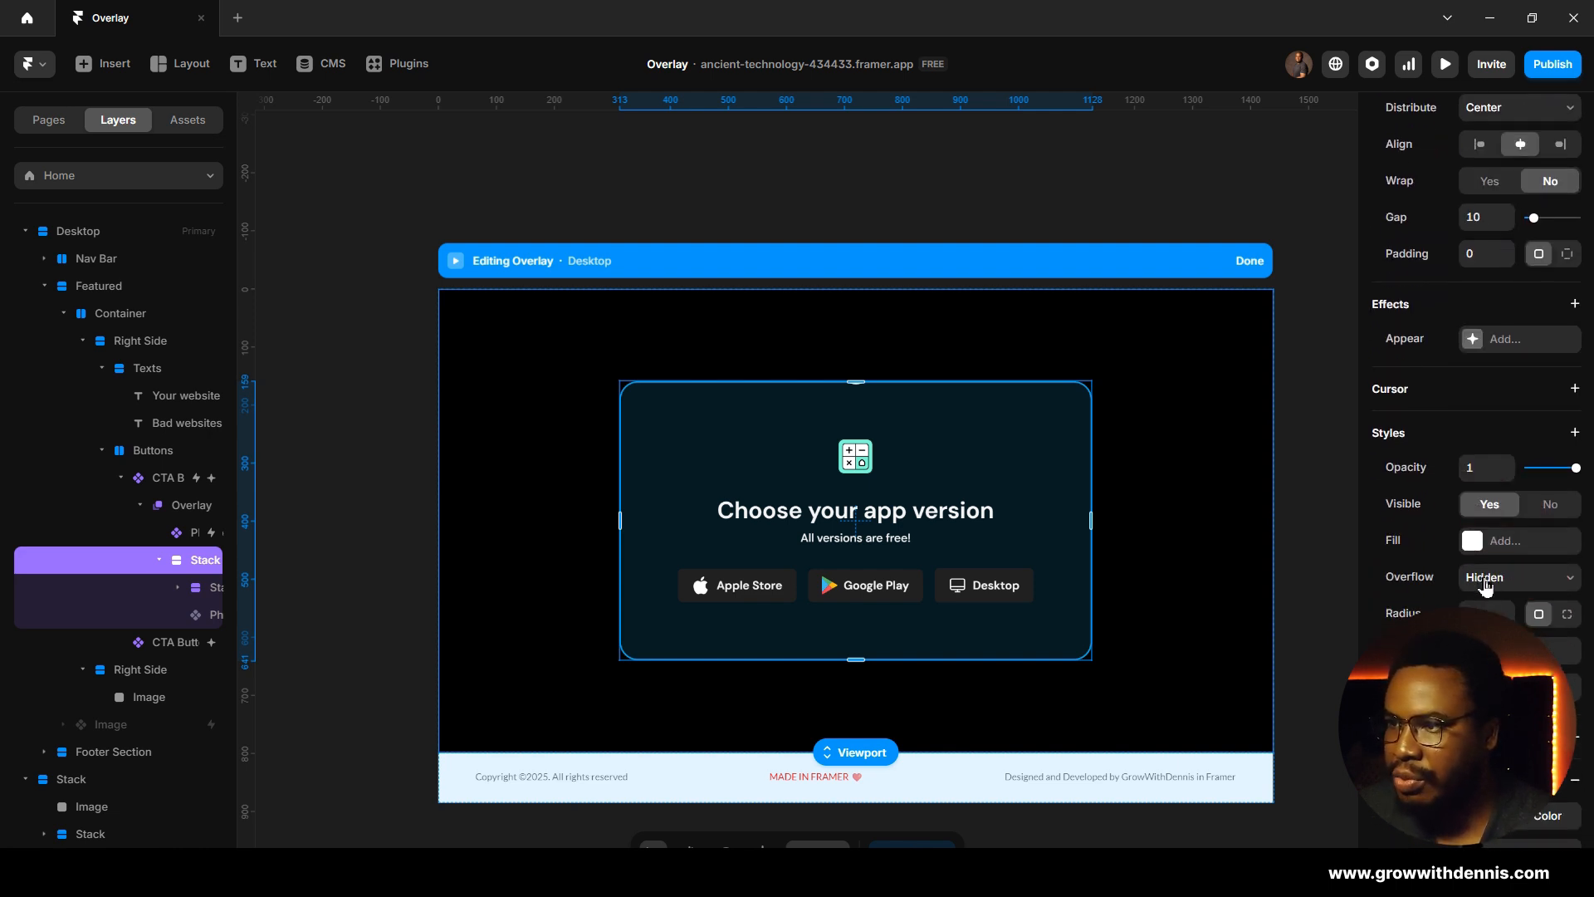
{"action": "left_click", "coordinate": [1486, 581]}
{"action": "left_click", "coordinate": [1486, 602]}
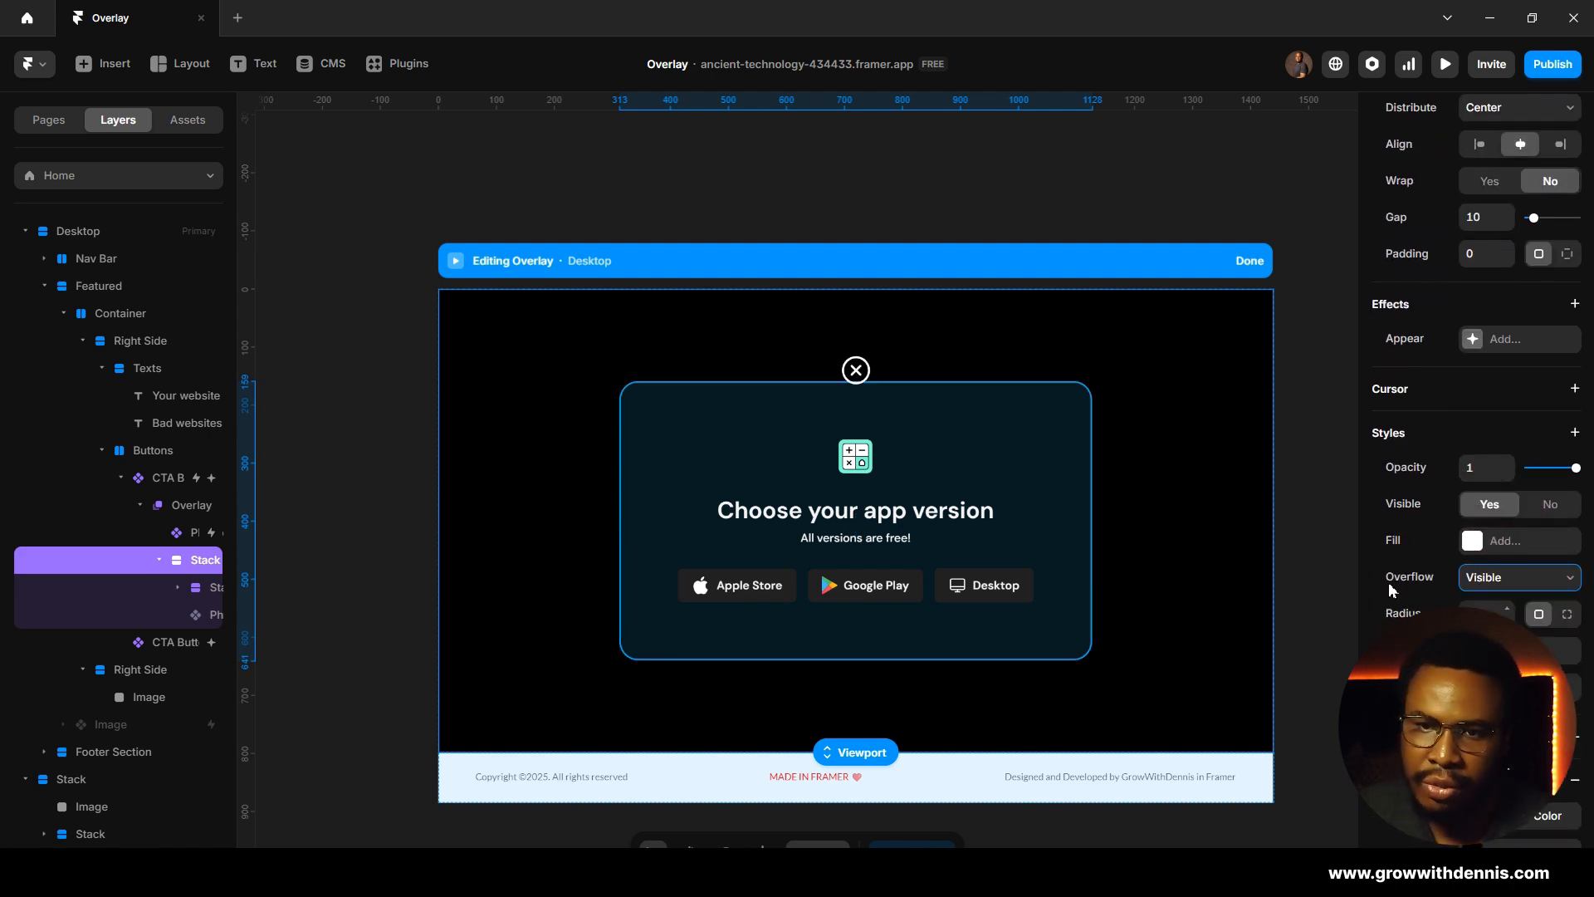
Step: Select the close icon in the wrapper stack and set its top offset to -70
{"action": "left_click", "coordinate": [209, 613]}
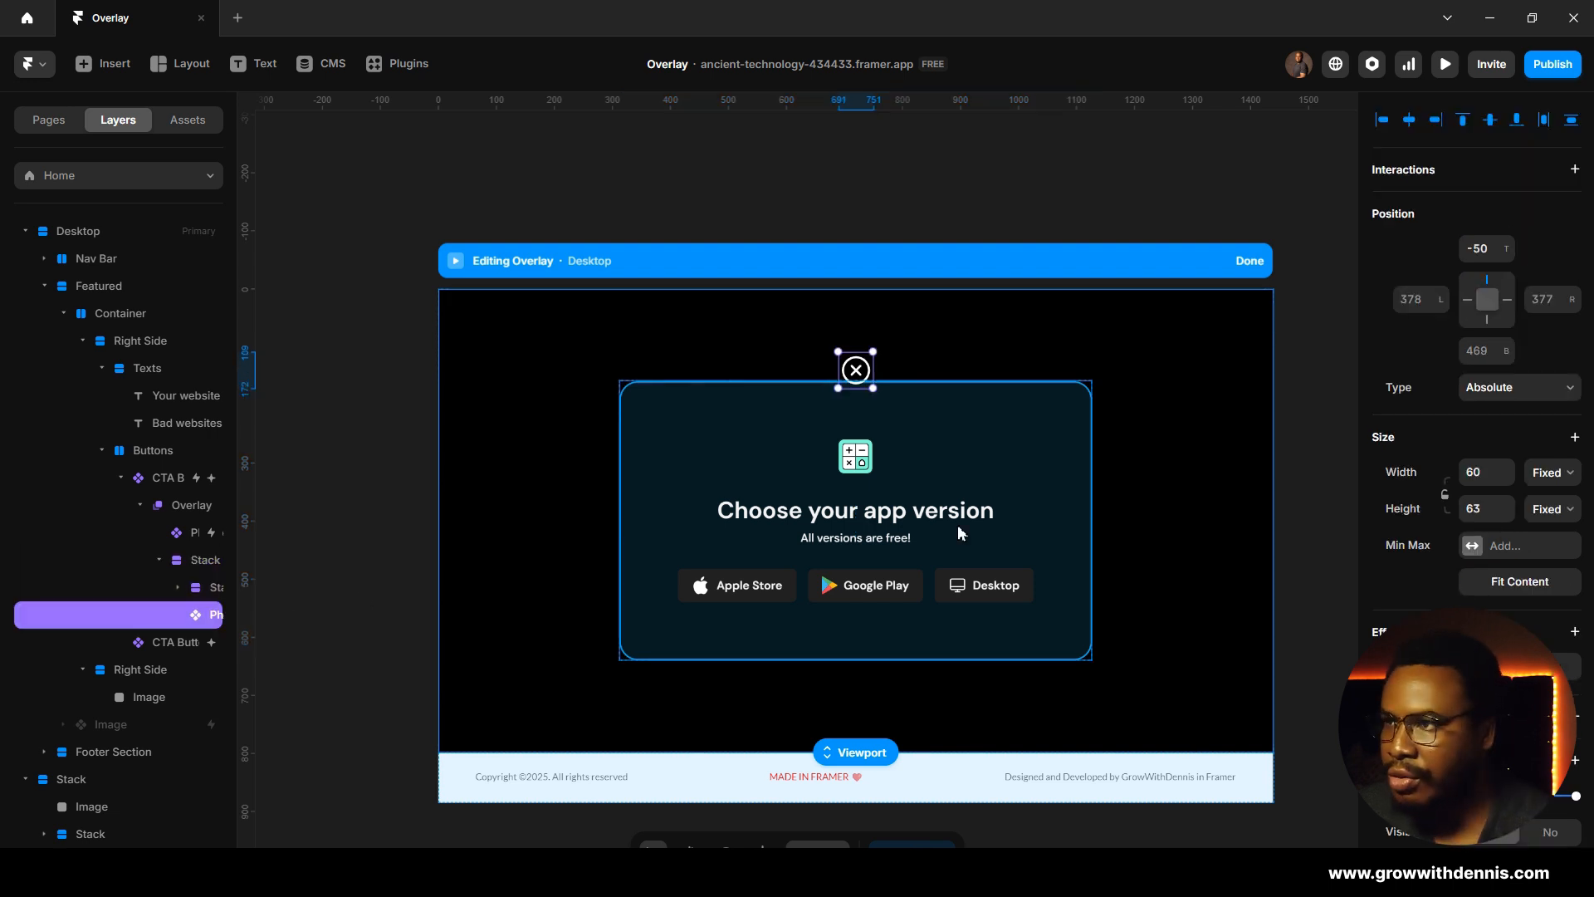
{"action": "left_click", "coordinate": [1485, 256]}
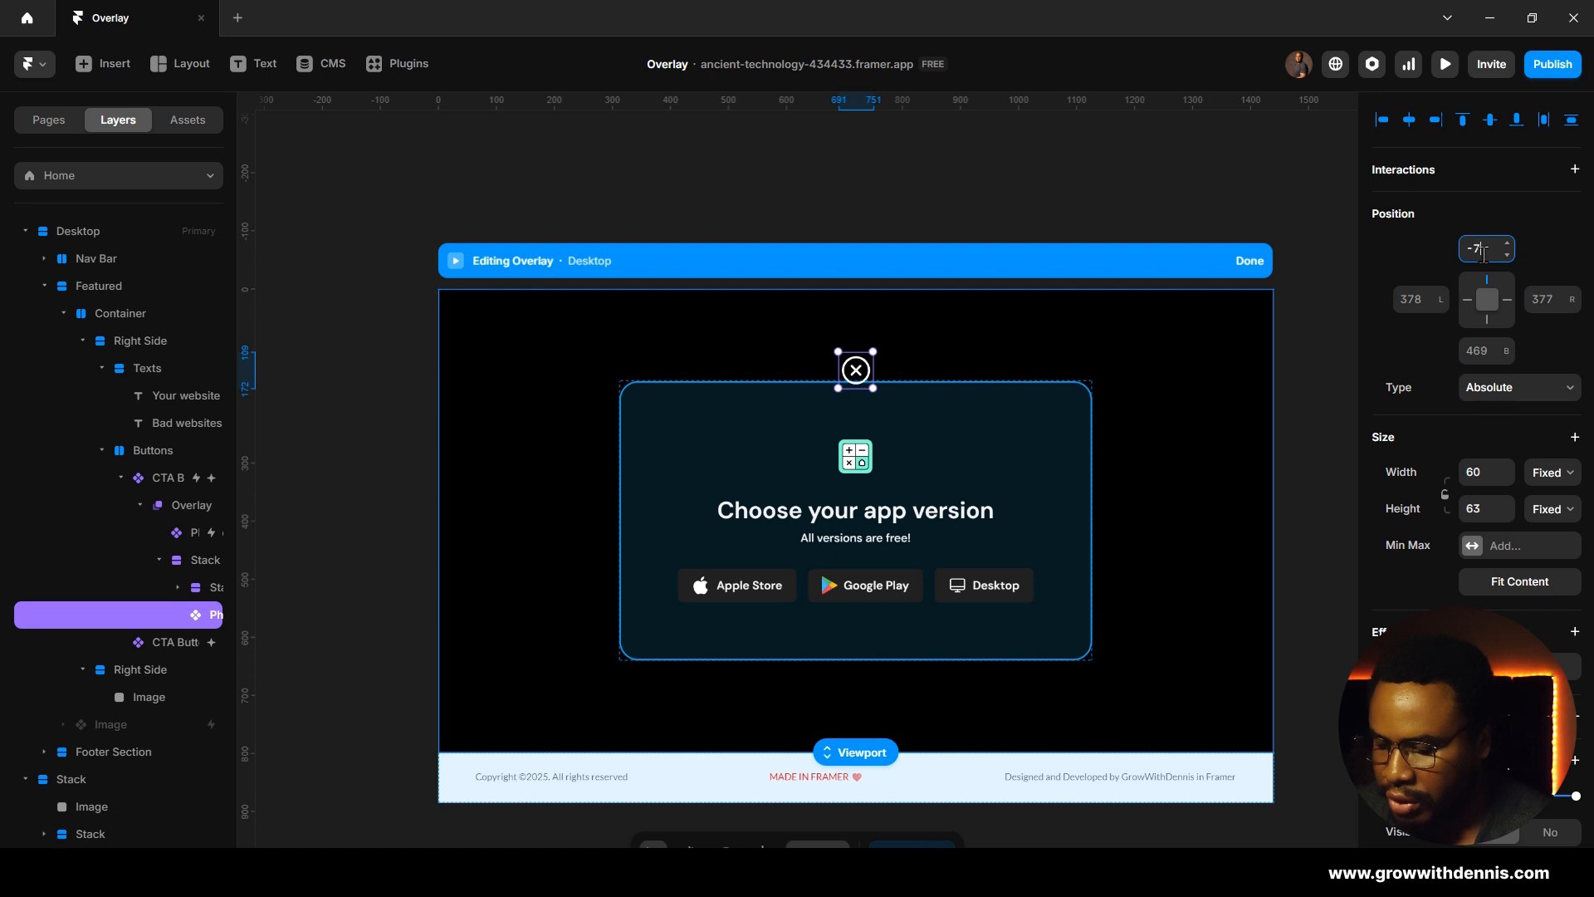
{"action": "type", "text": "-70"}
{"action": "key", "text": "Return"}
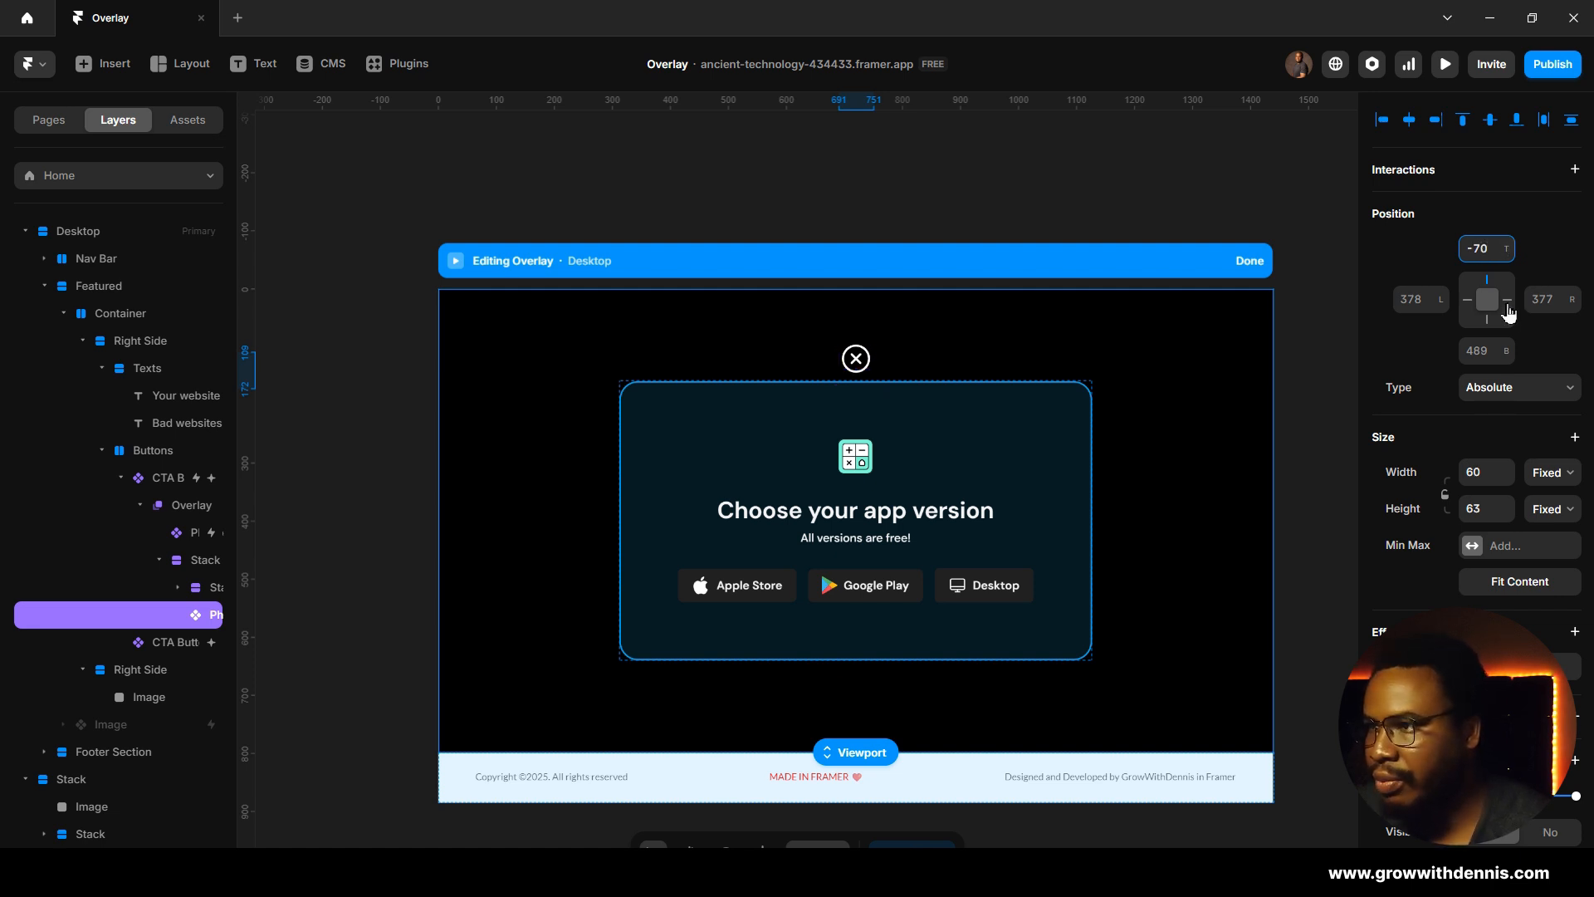
Step: Pin the close icon to the wrapper's right edge with an offset of -40 and set its top offset to -60
{"action": "left_click", "coordinate": [1551, 298]}
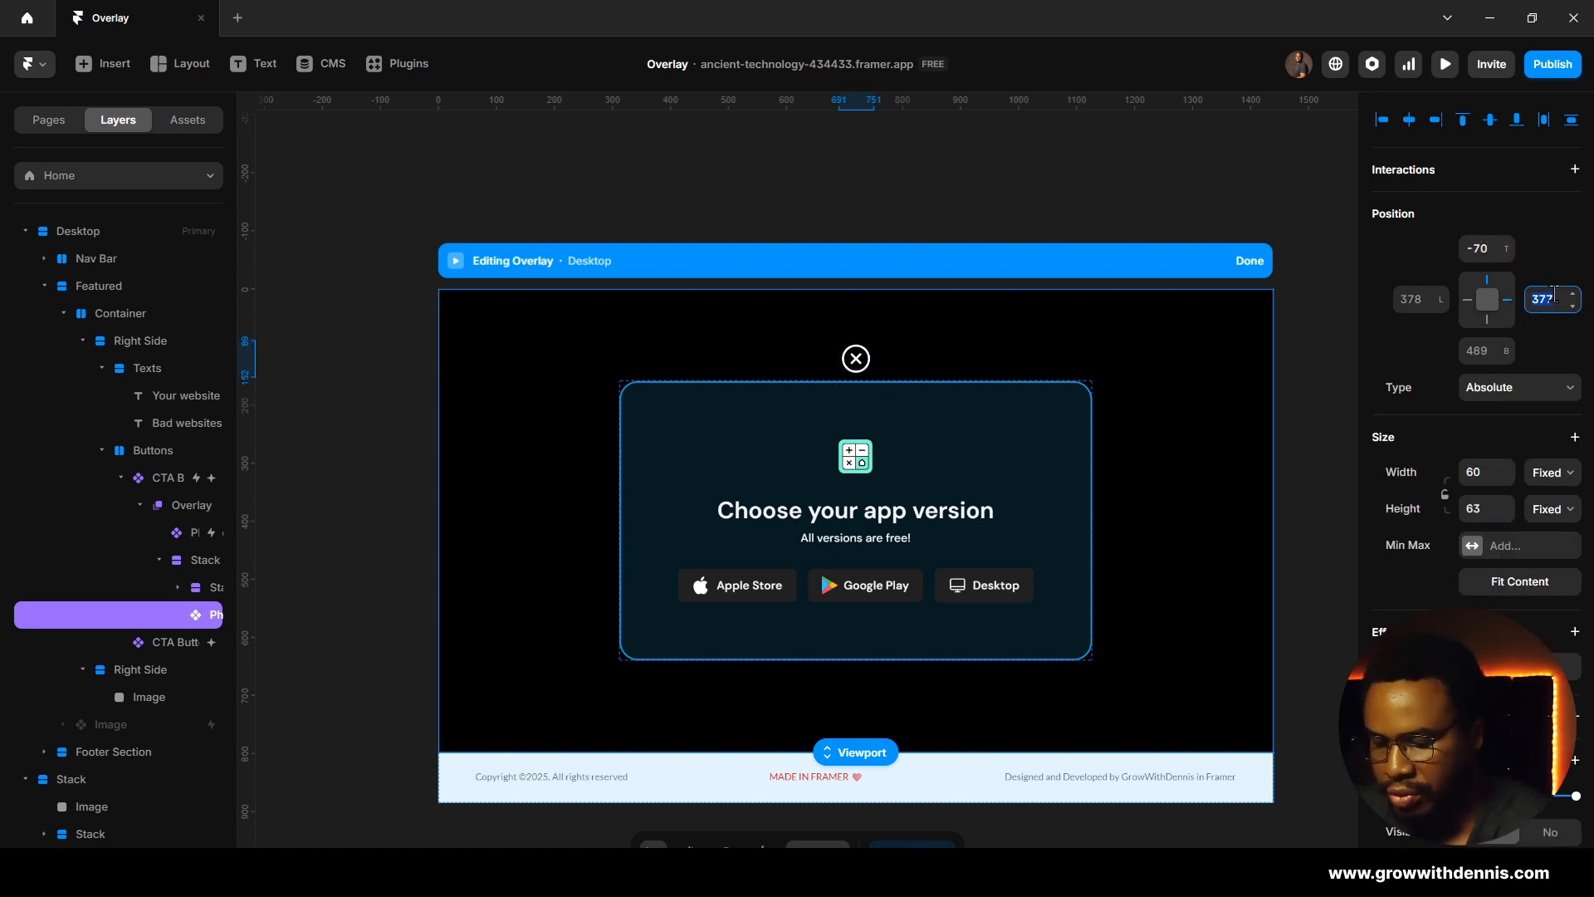
{"action": "type", "text": "7"}
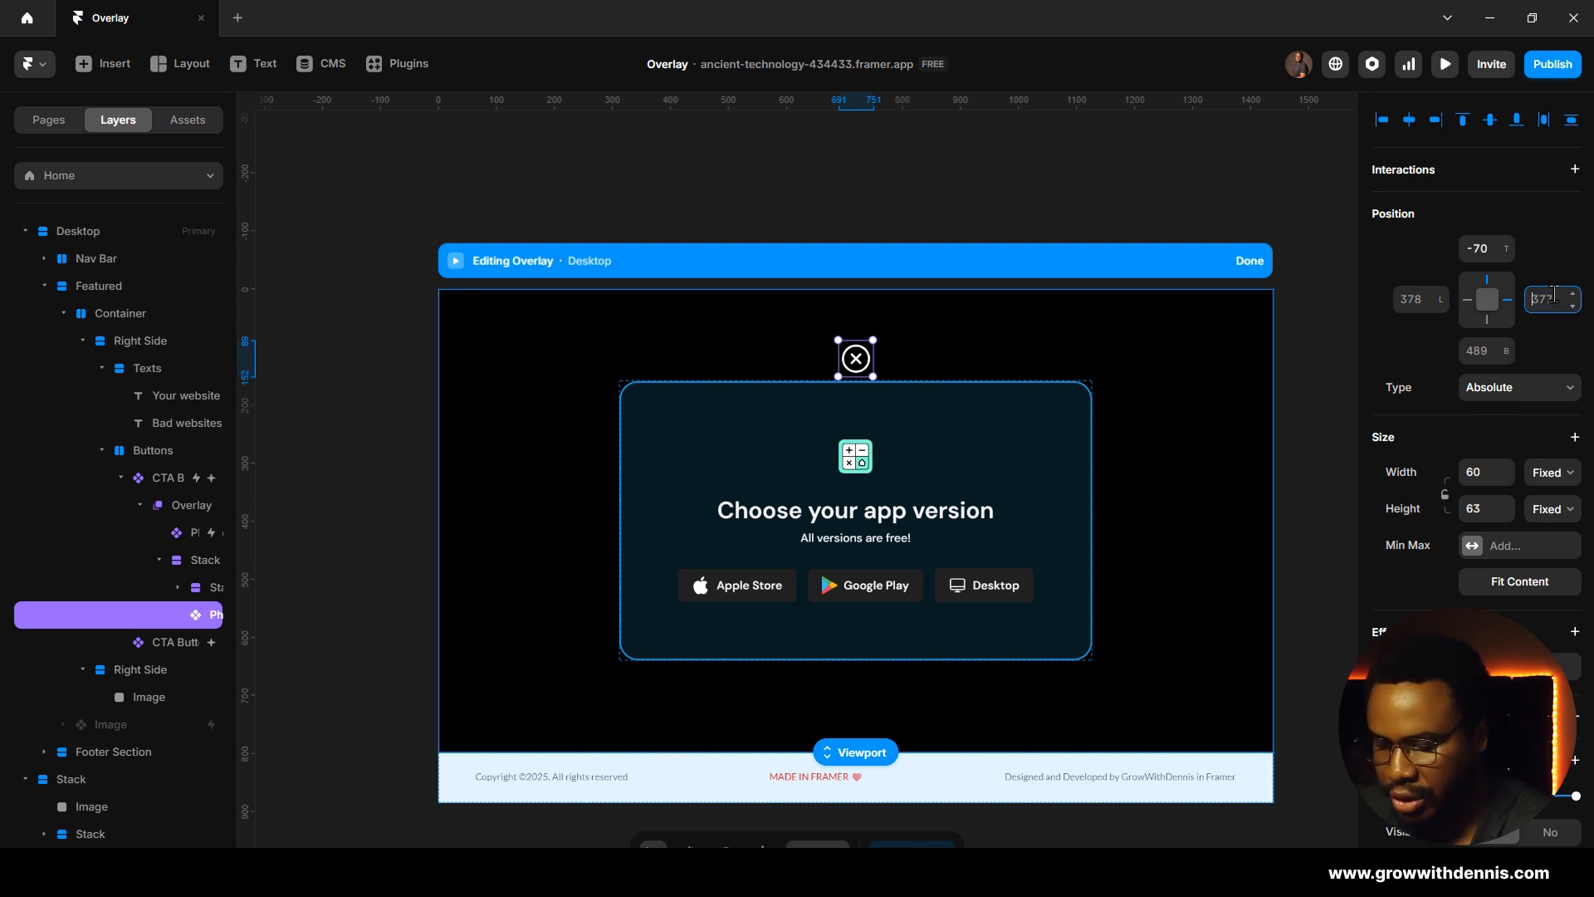
{"action": "type", "text": "-70"}
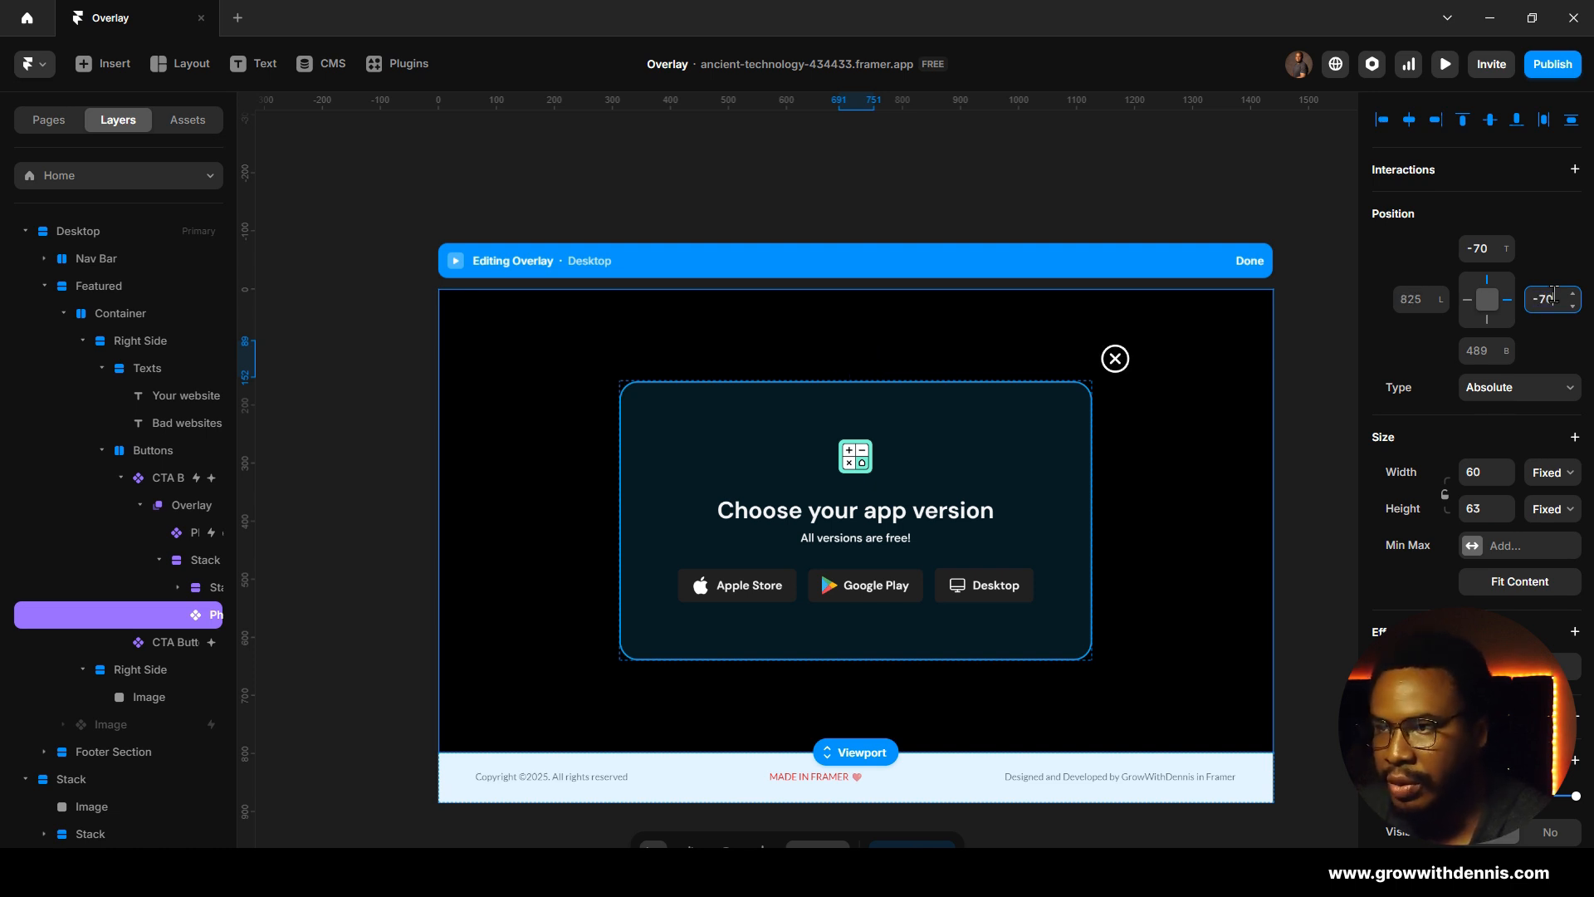
{"action": "key", "text": "BackSpace"}
{"action": "key", "text": "BackSpace"}
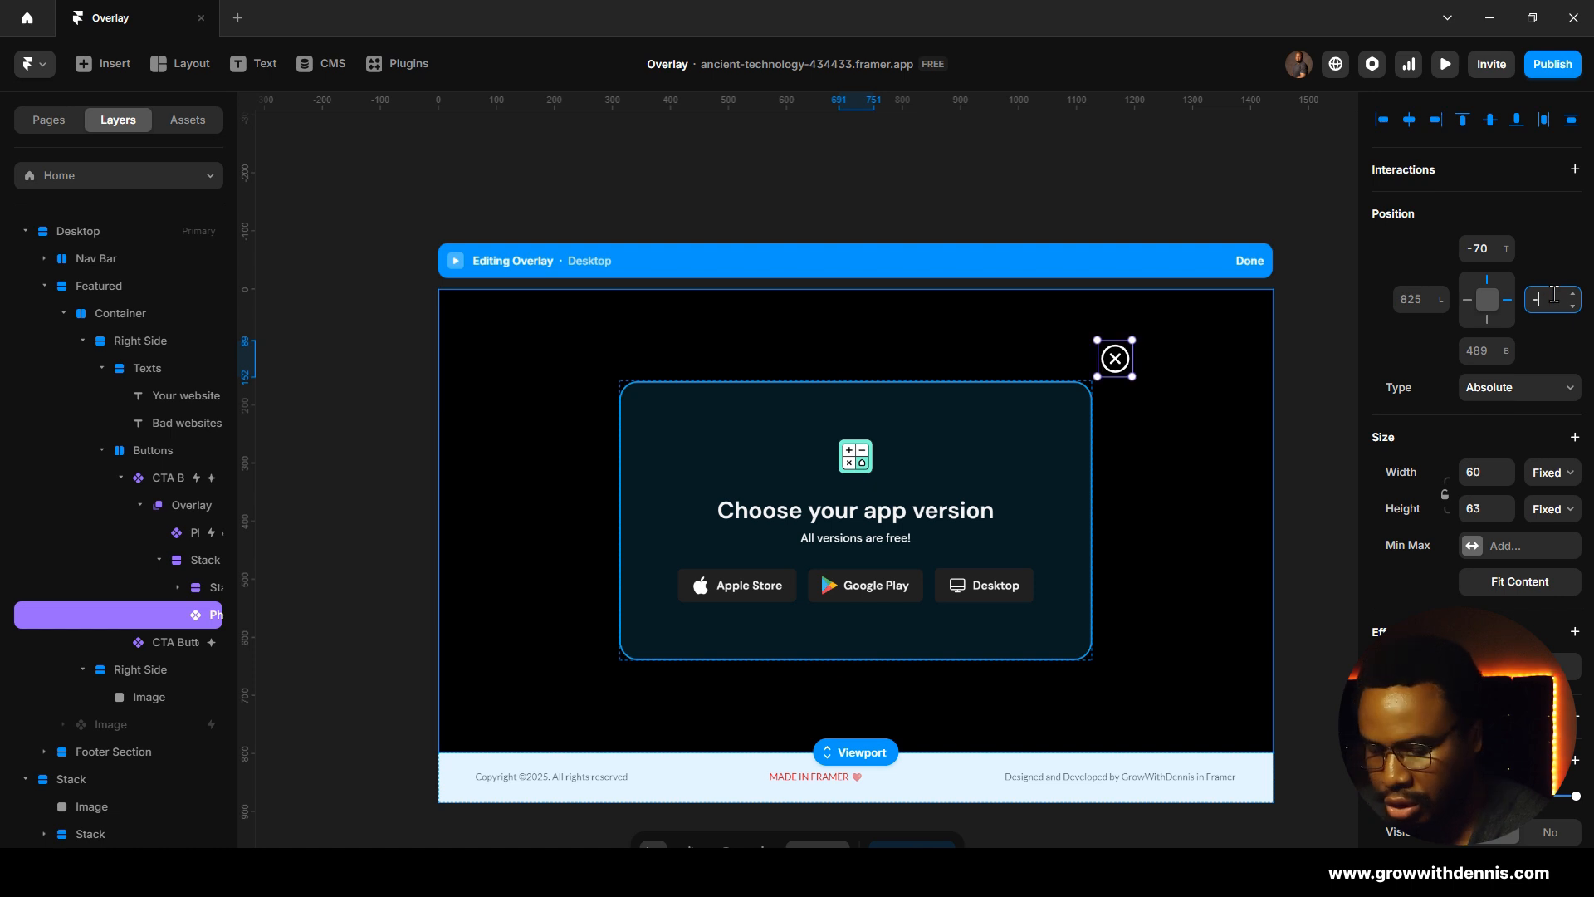
{"action": "type", "text": "50"}
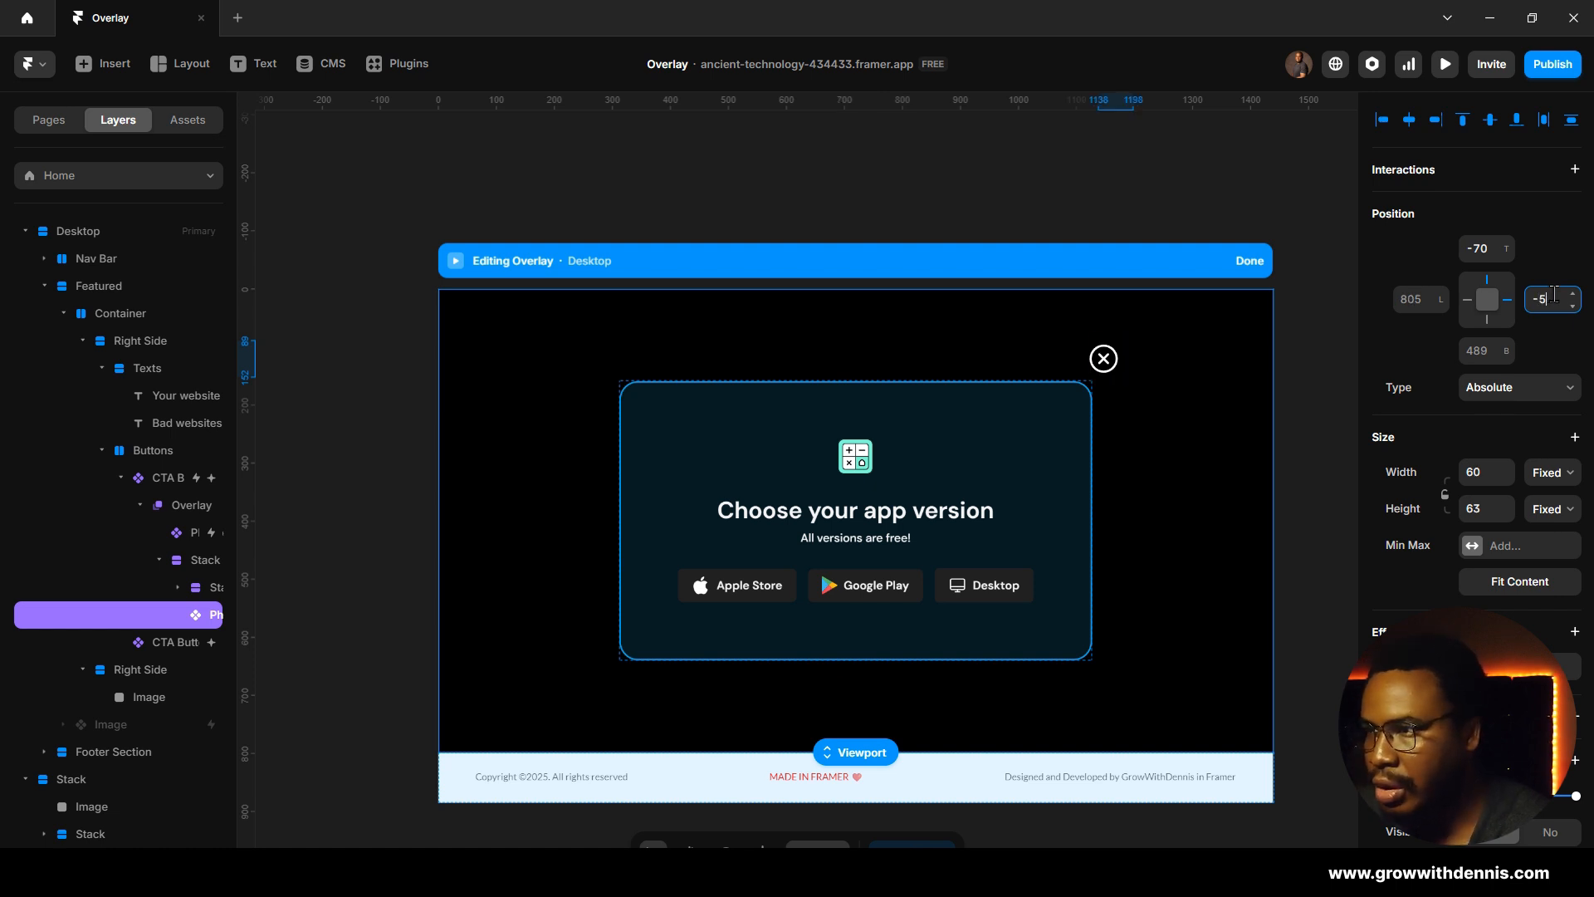
{"action": "key", "text": "BackSpace"}
{"action": "type", "text": "4"}
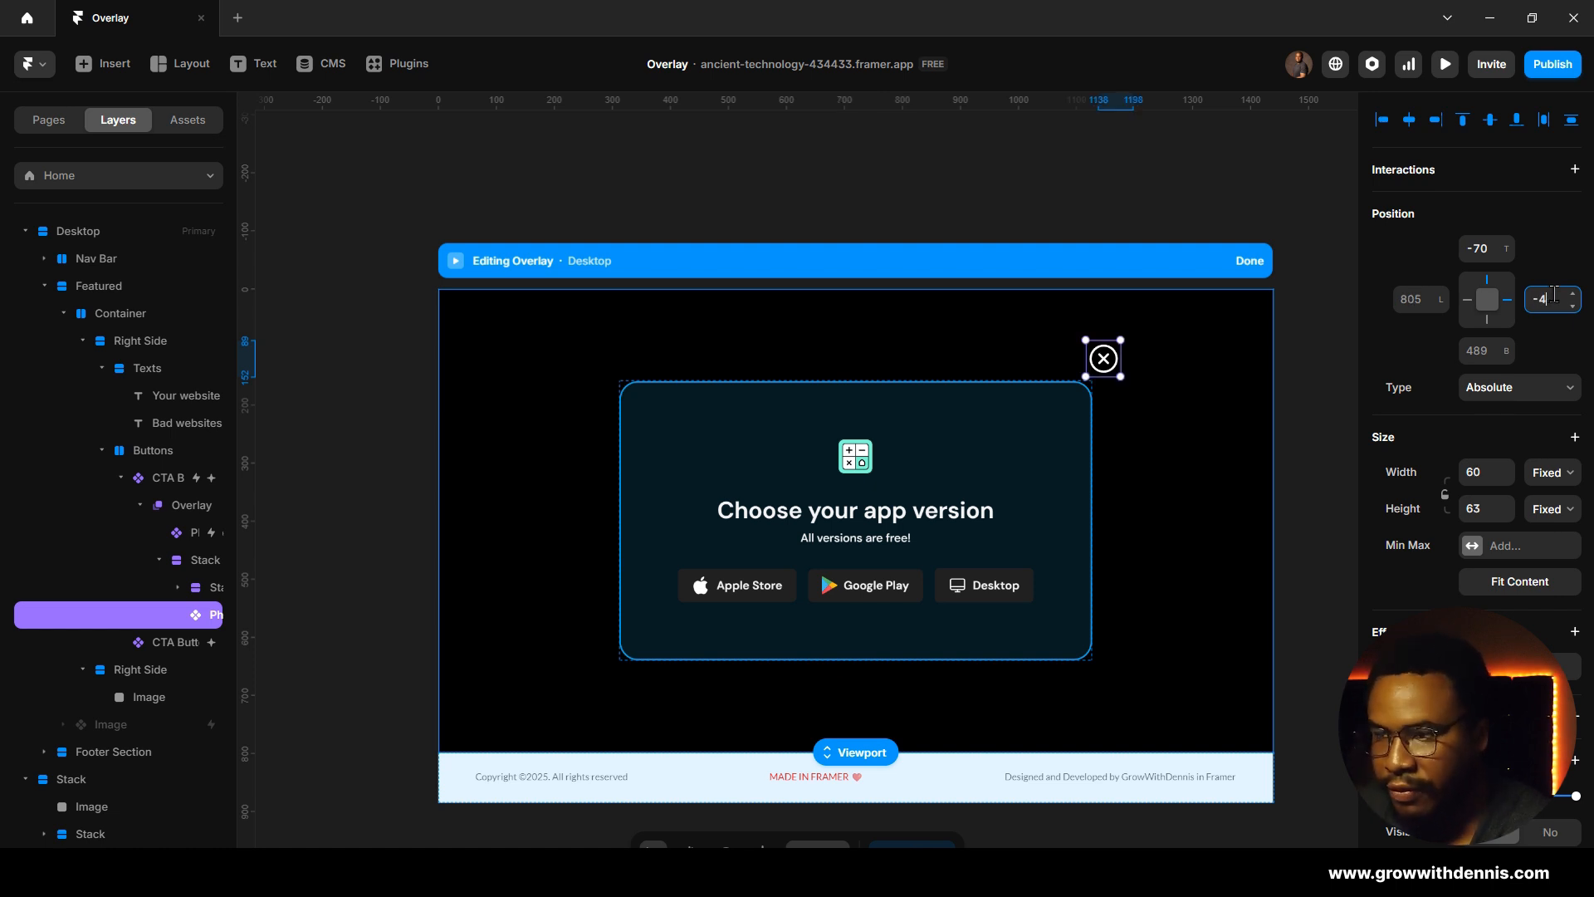
{"action": "type", "text": "0"}
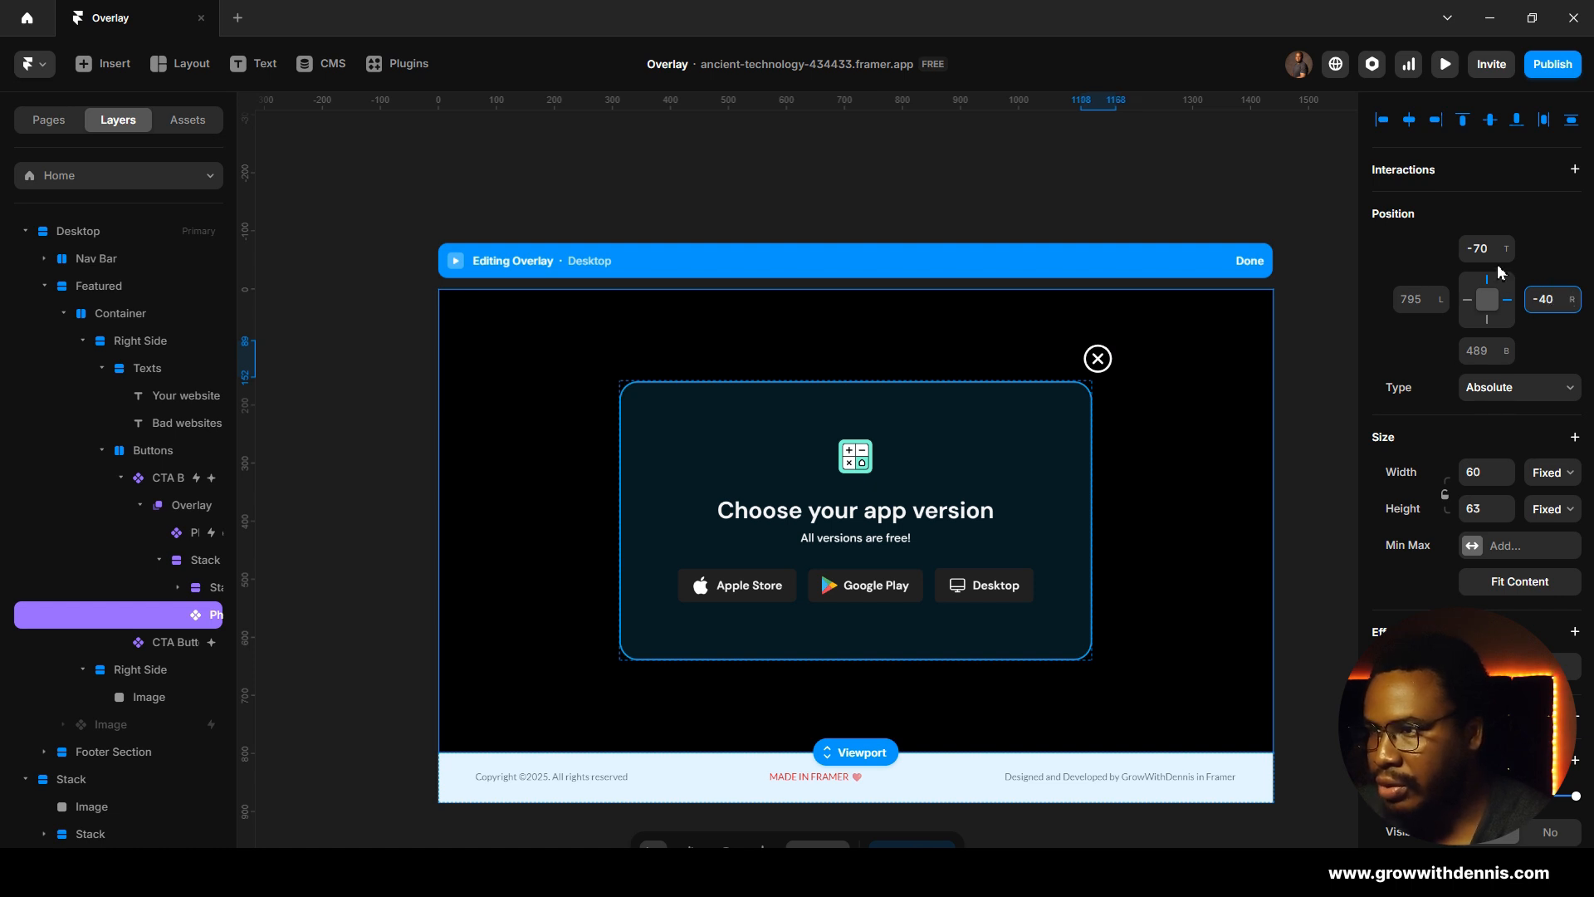
{"action": "left_click", "coordinate": [1498, 246]}
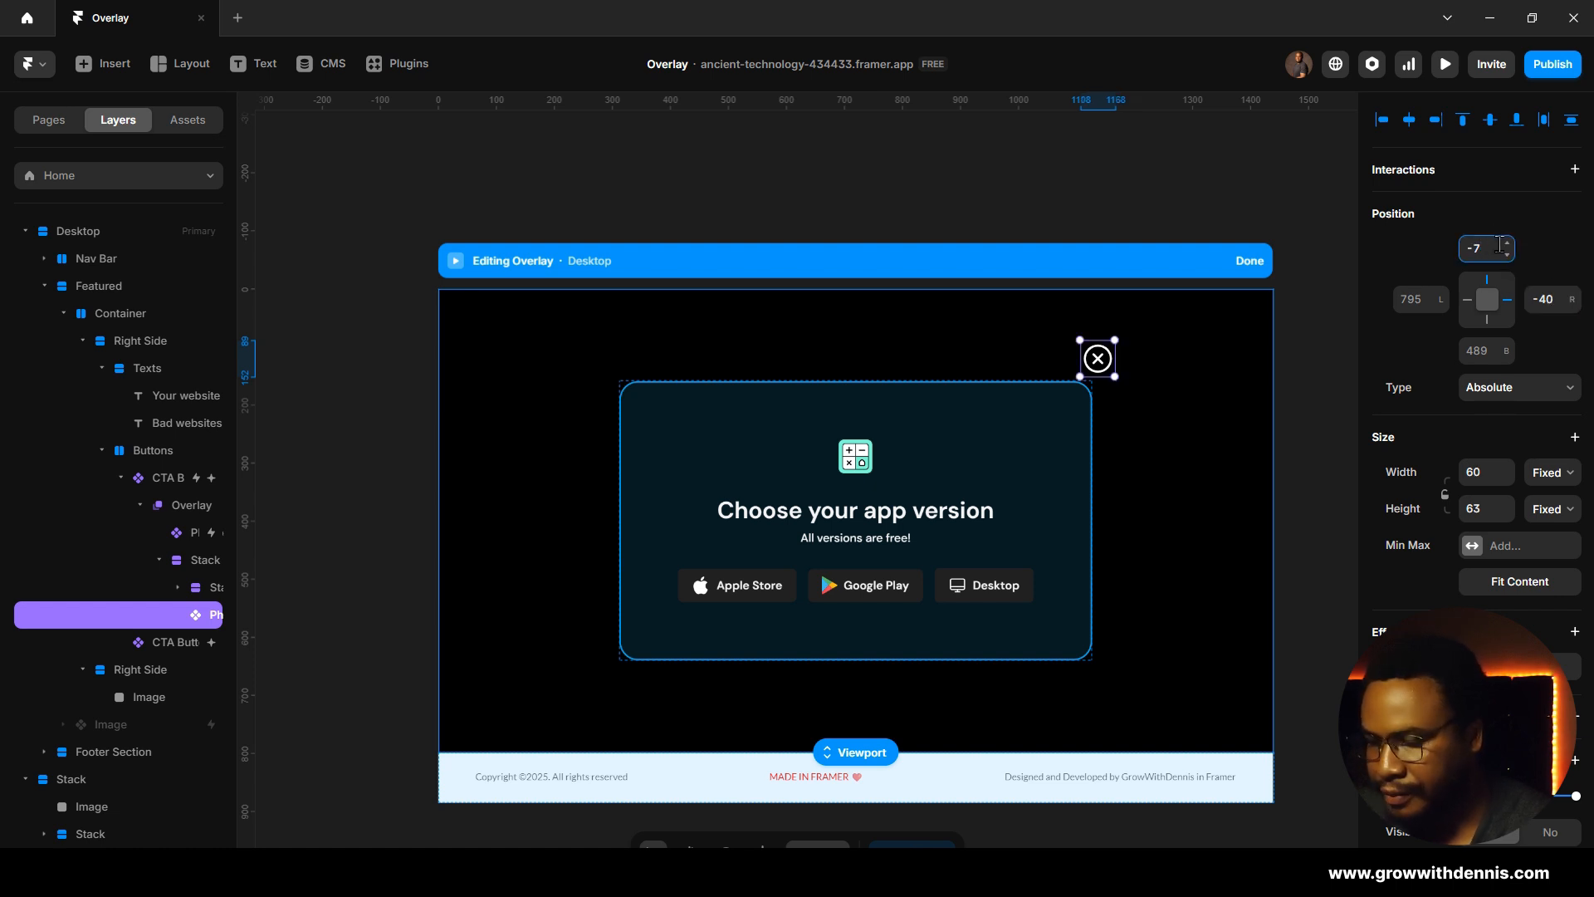
{"action": "key", "text": "Return"}
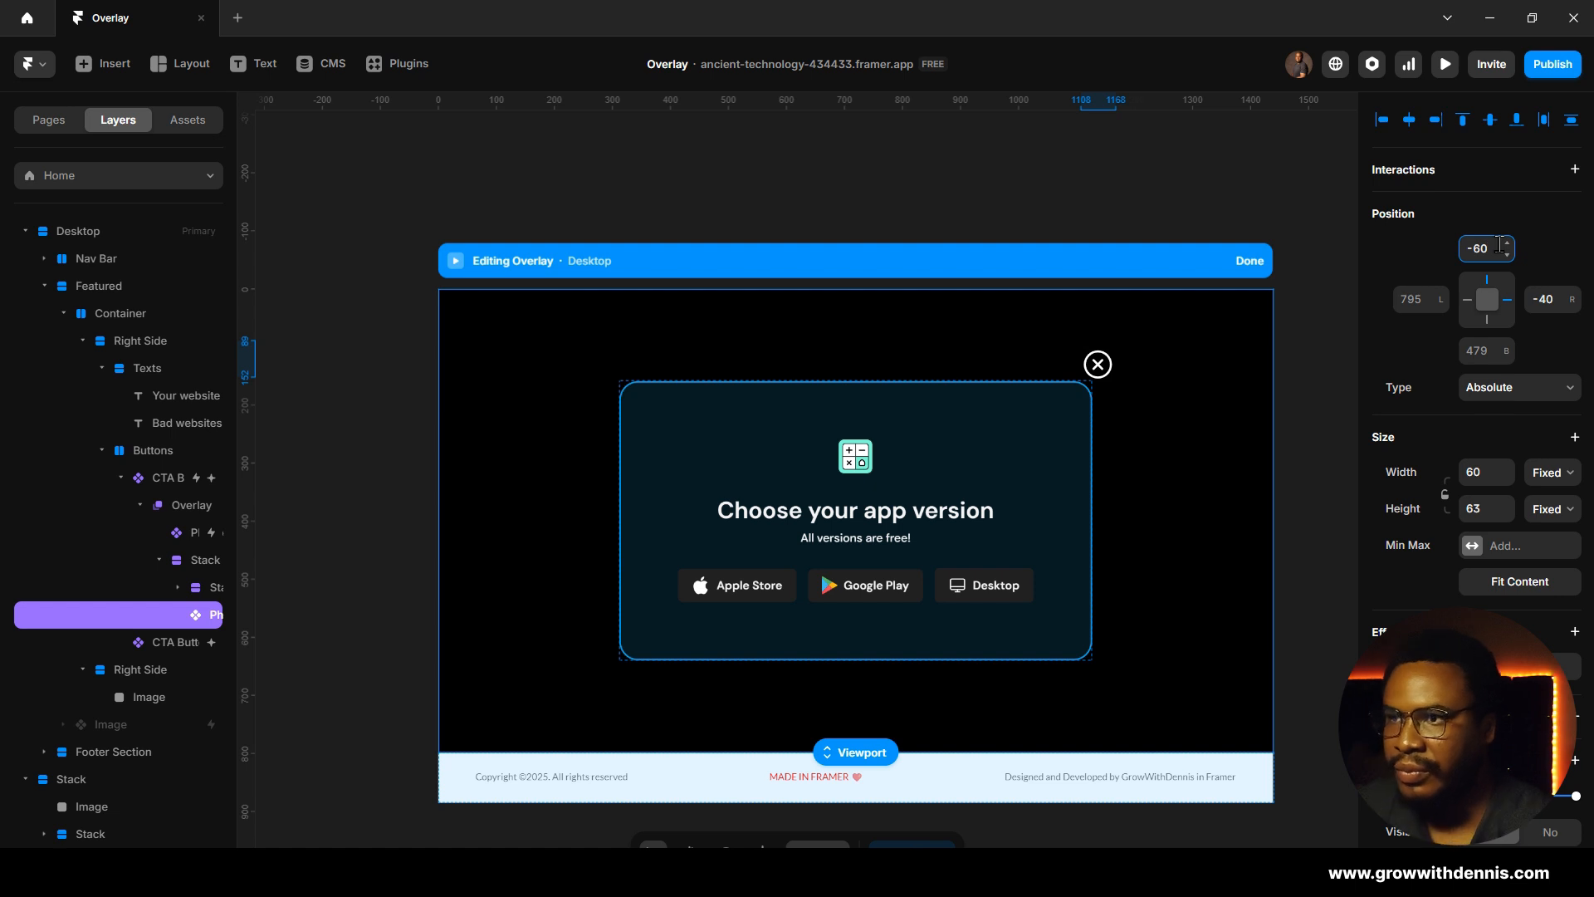
Step: Finish editing the overlay, preview the page, and check the download popup with the preview widened to 1696
{"action": "left_click", "coordinate": [1246, 262]}
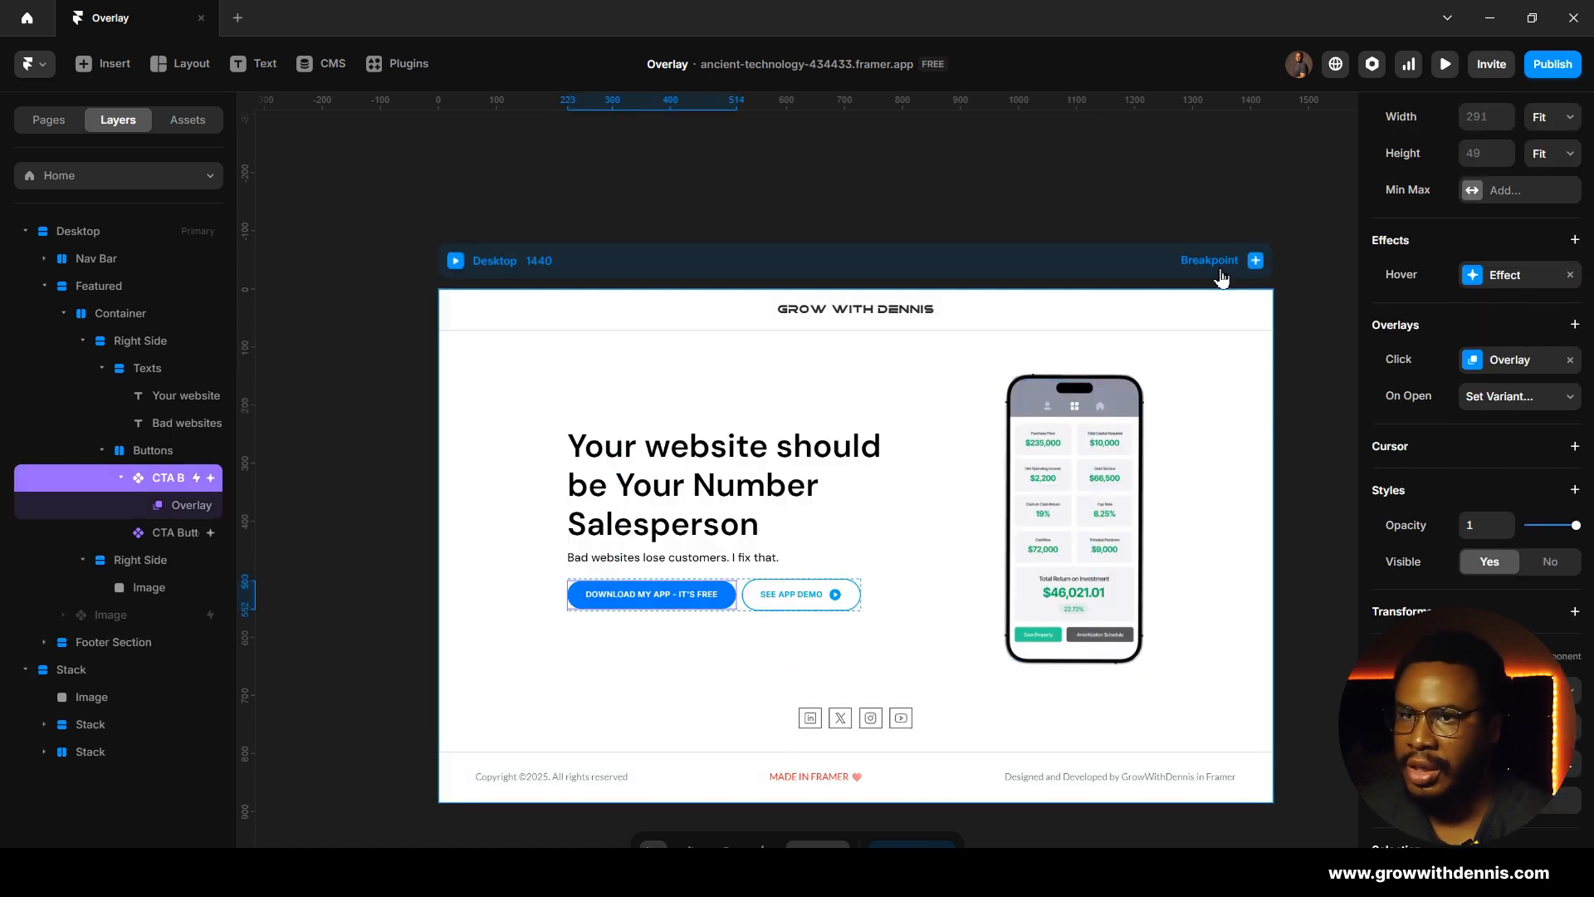
{"action": "left_click", "coordinate": [456, 261]}
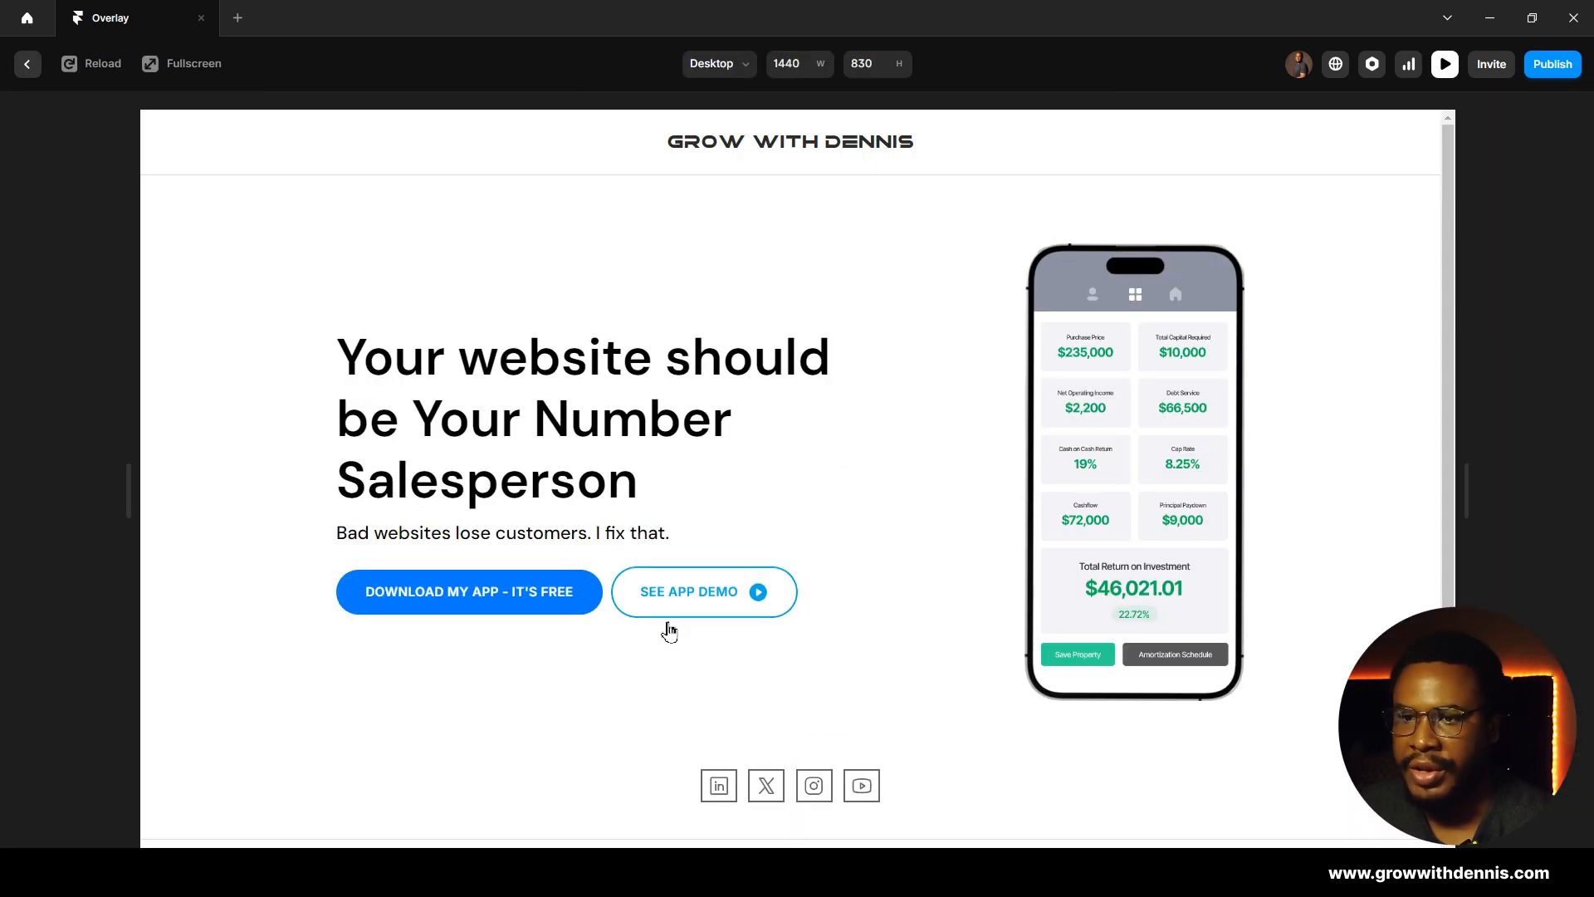
{"action": "left_click", "coordinate": [560, 611]}
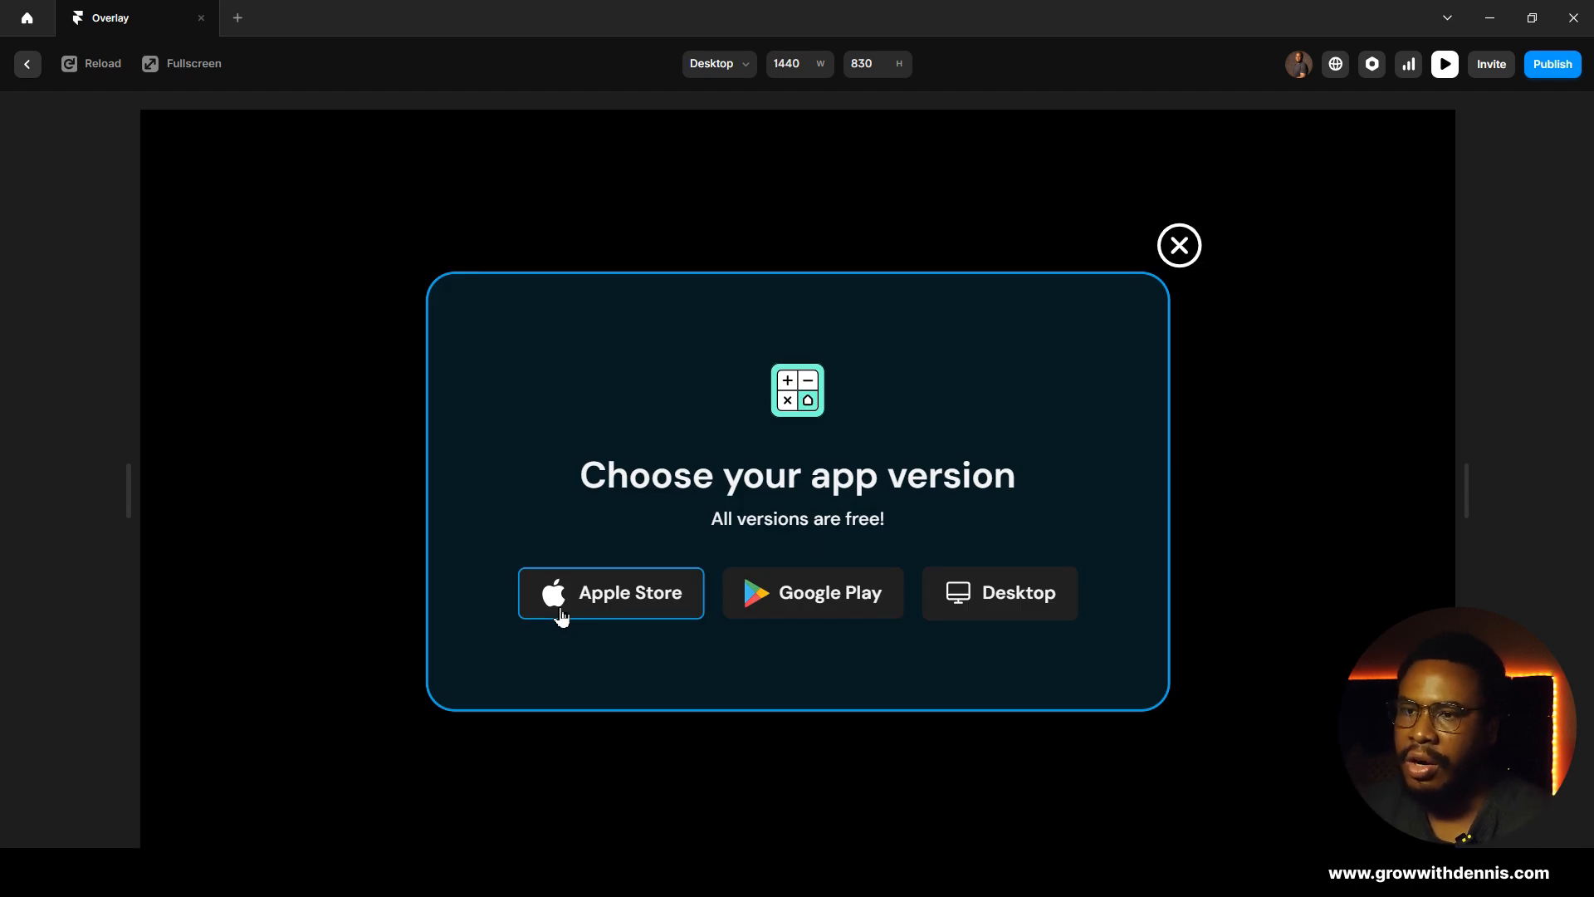
{"action": "left_click_drag", "start_coordinate": [1466, 490], "coordinate": [1582, 490]}
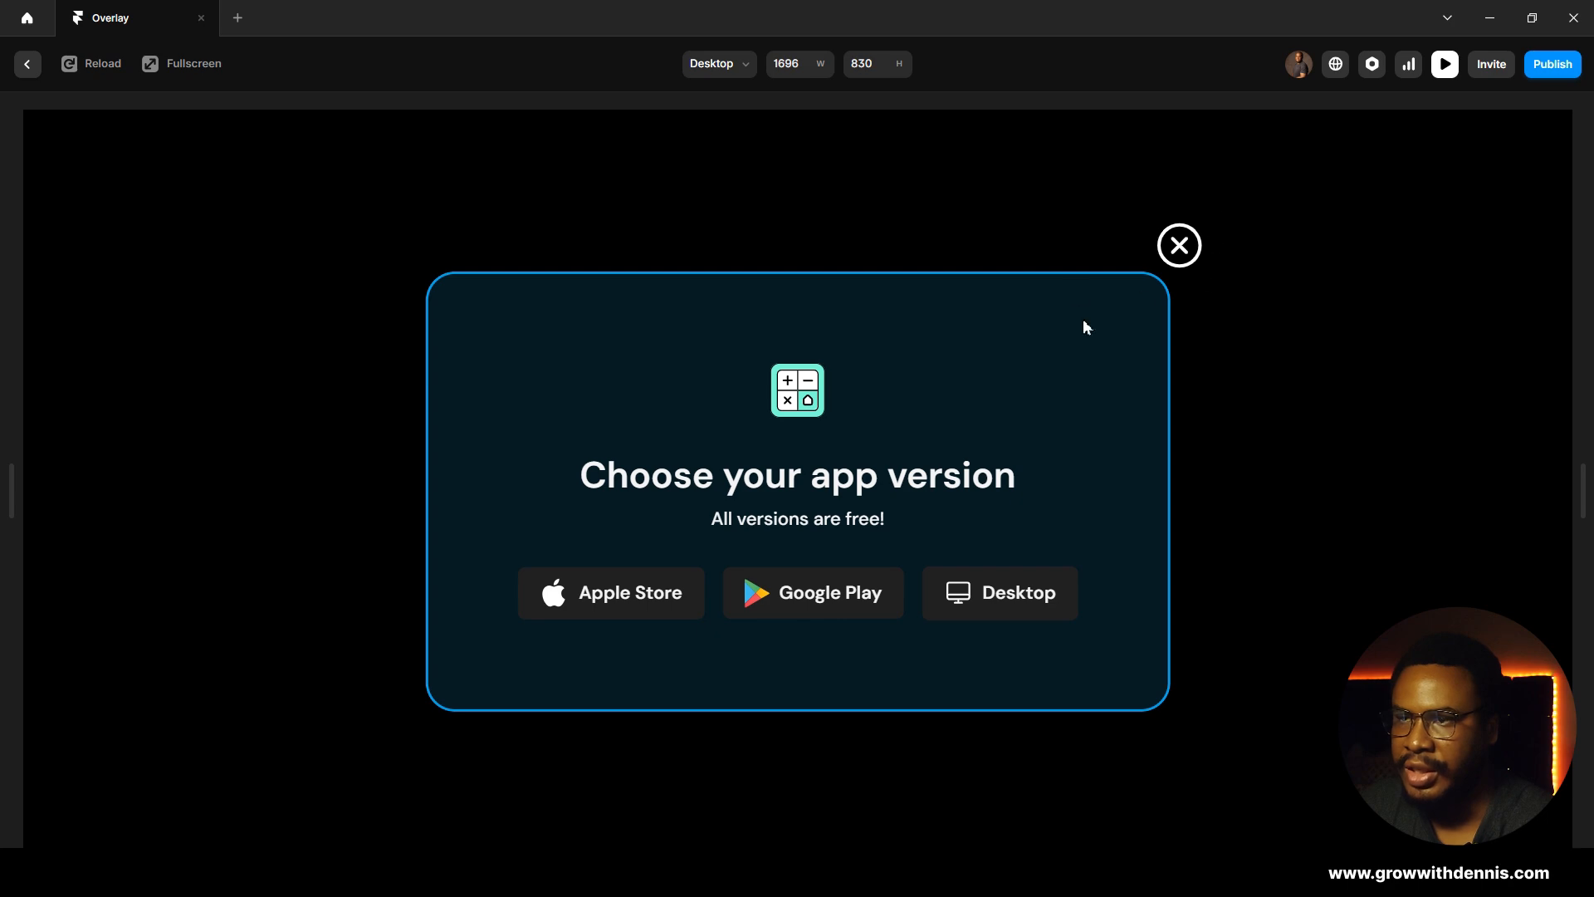
{"action": "left_click", "coordinate": [1305, 435]}
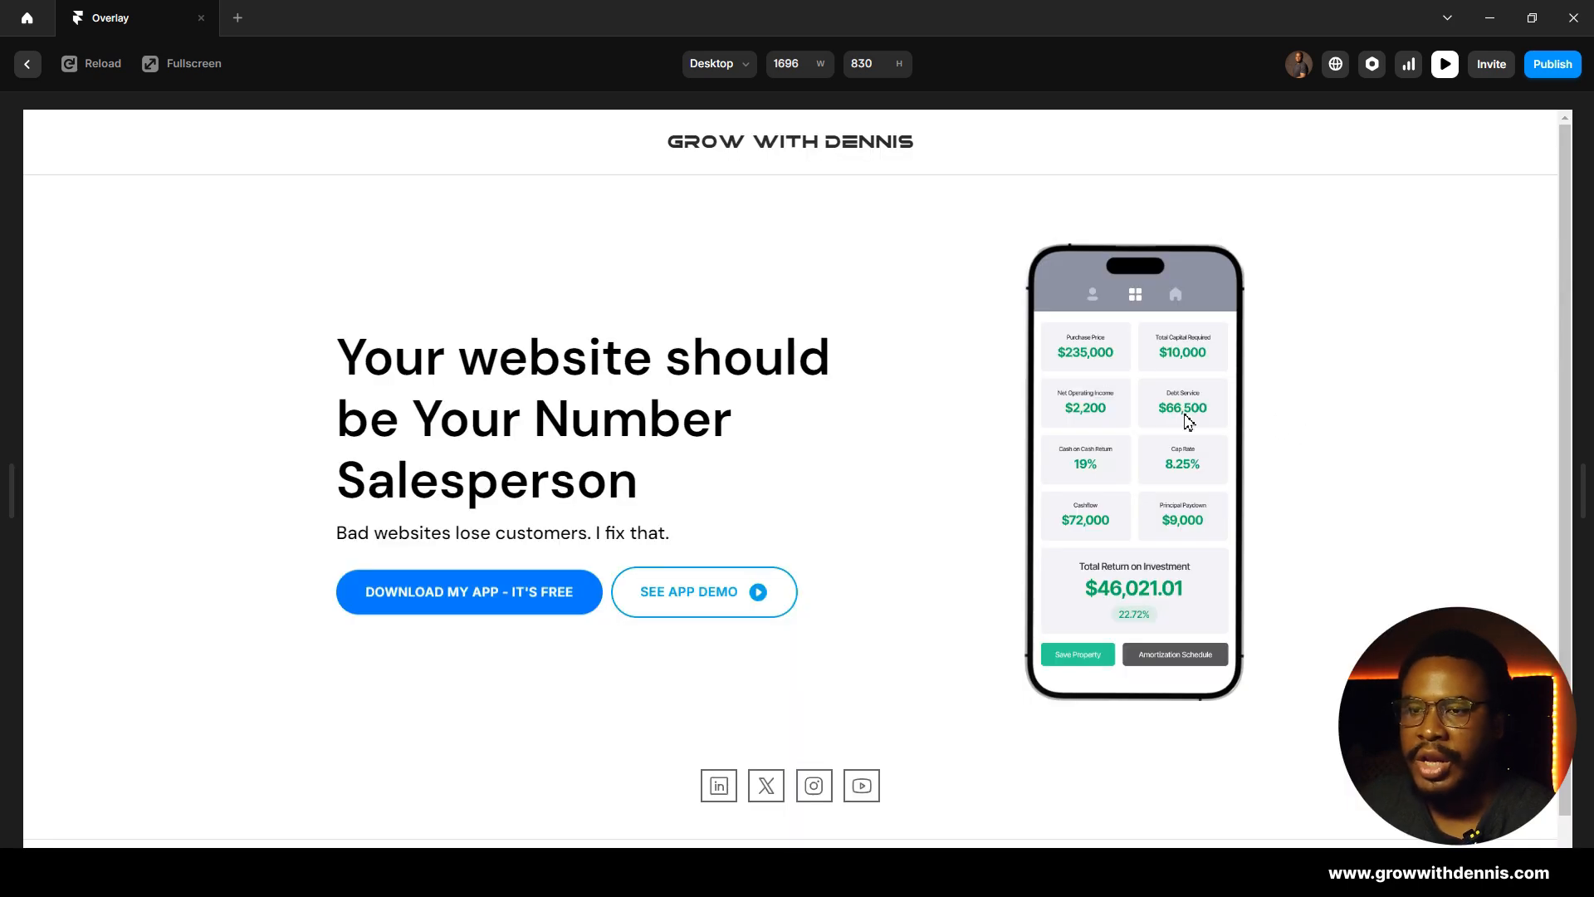
Step: Test repeatedly in the preview whether the download popup opens and can be dismissed by choosing its empty background
{"action": "left_click", "coordinate": [551, 605]}
{"action": "left_click", "coordinate": [1299, 575]}
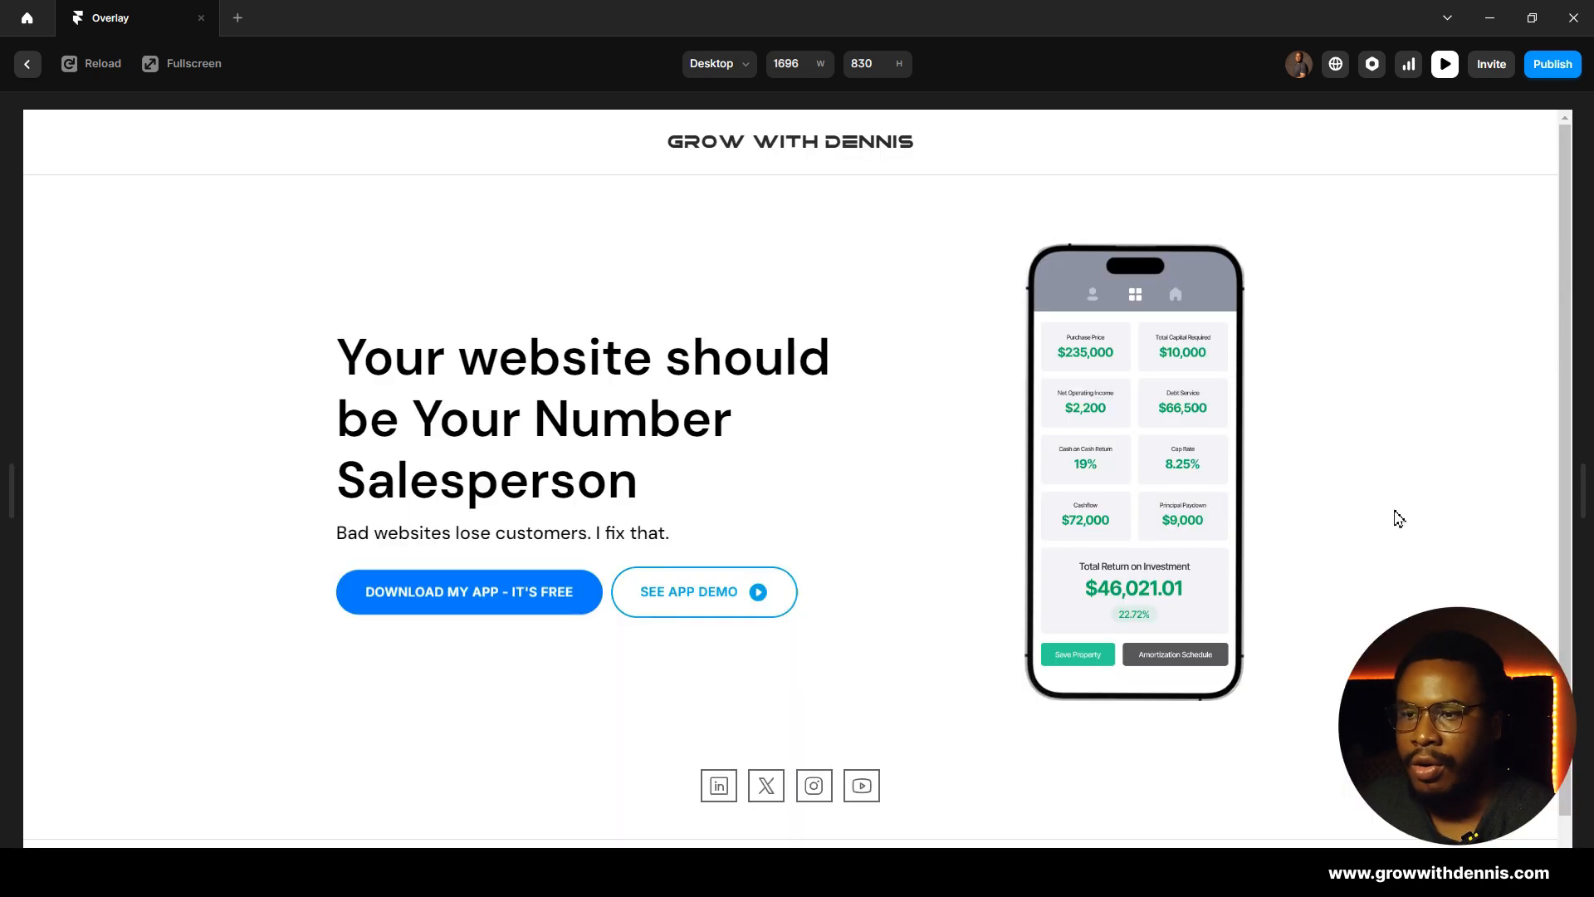
{"action": "left_click", "coordinate": [498, 591]}
{"action": "left_click", "coordinate": [1310, 495]}
{"action": "left_click", "coordinate": [573, 606]}
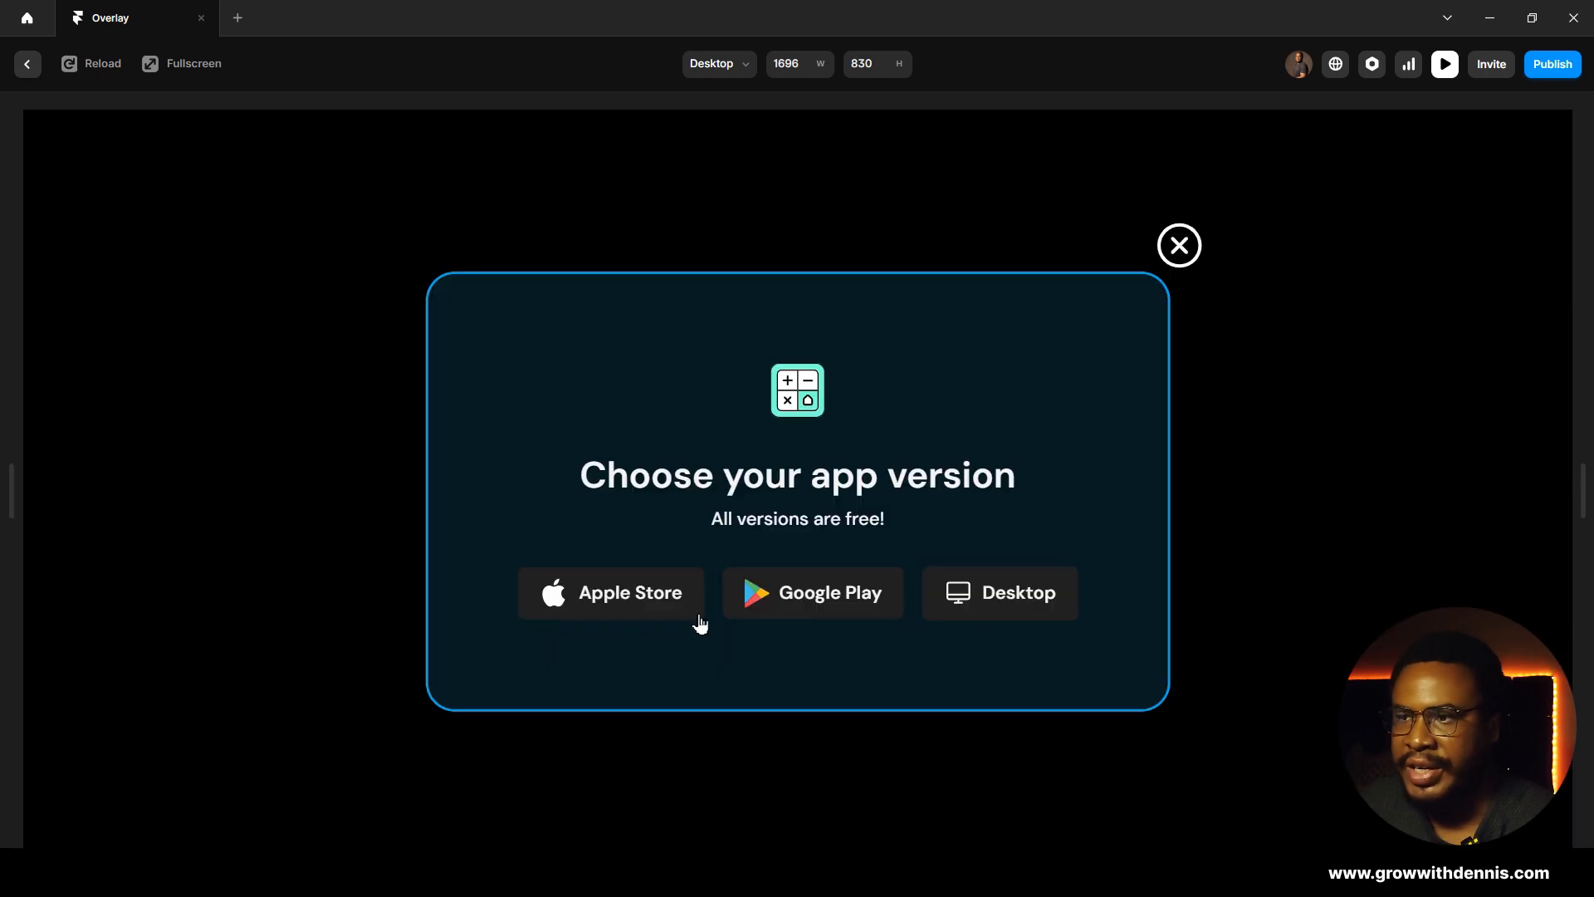
{"action": "left_click", "coordinate": [1291, 575]}
{"action": "left_click", "coordinate": [389, 613]}
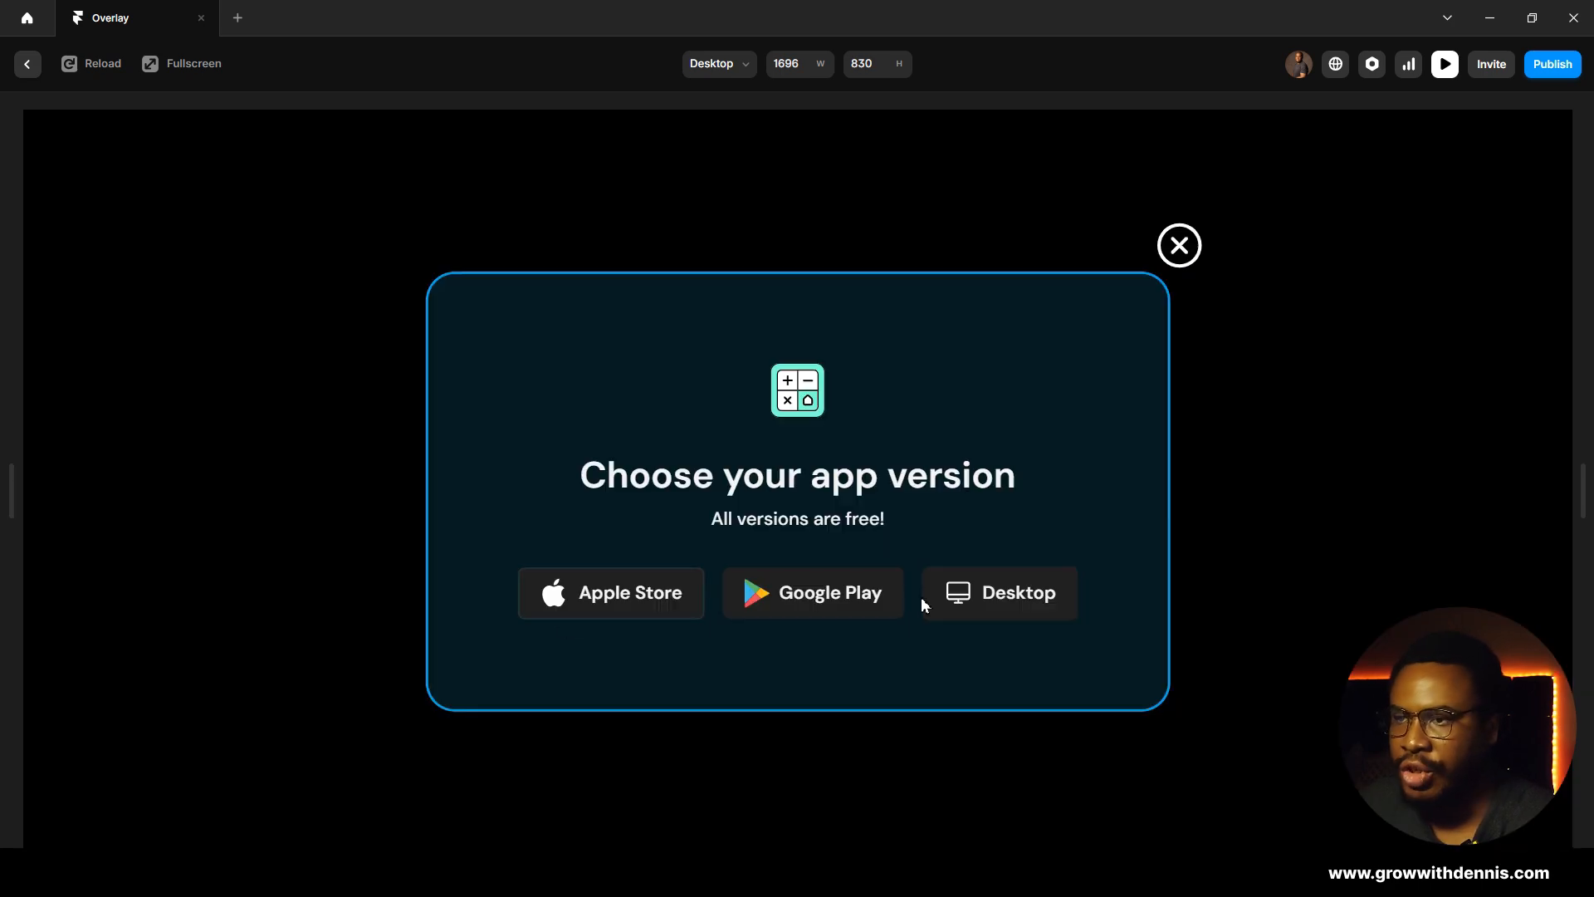
{"action": "left_click", "coordinate": [1264, 527]}
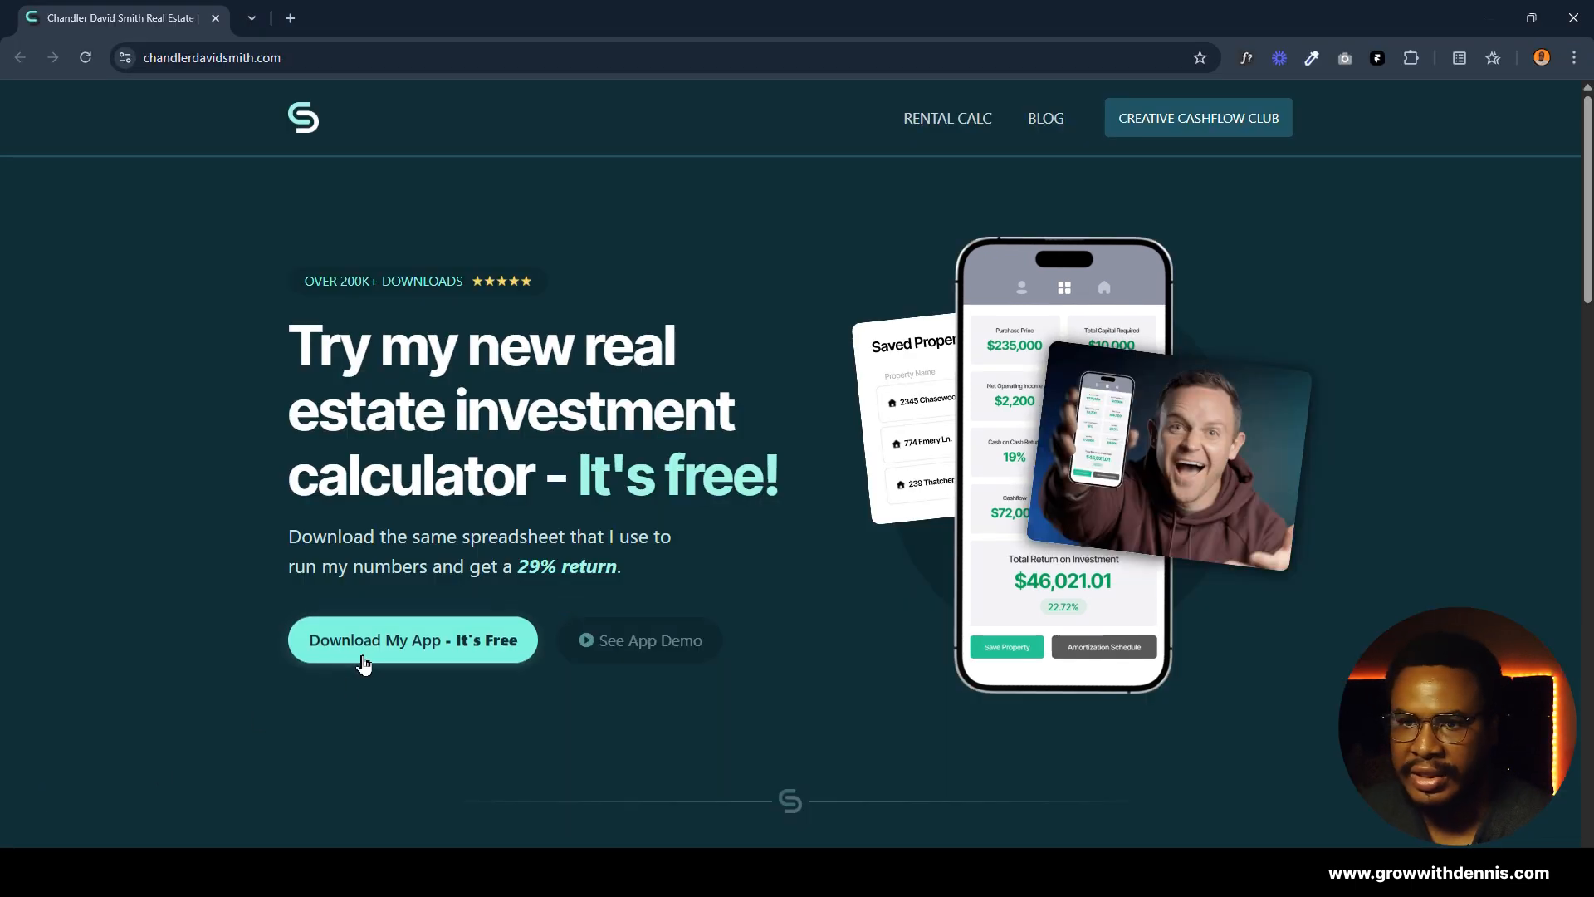
Step: Switch to the reference site in the browser, open its app-download popup and close it with its close icon
{"action": "left_click", "coordinate": [363, 658]}
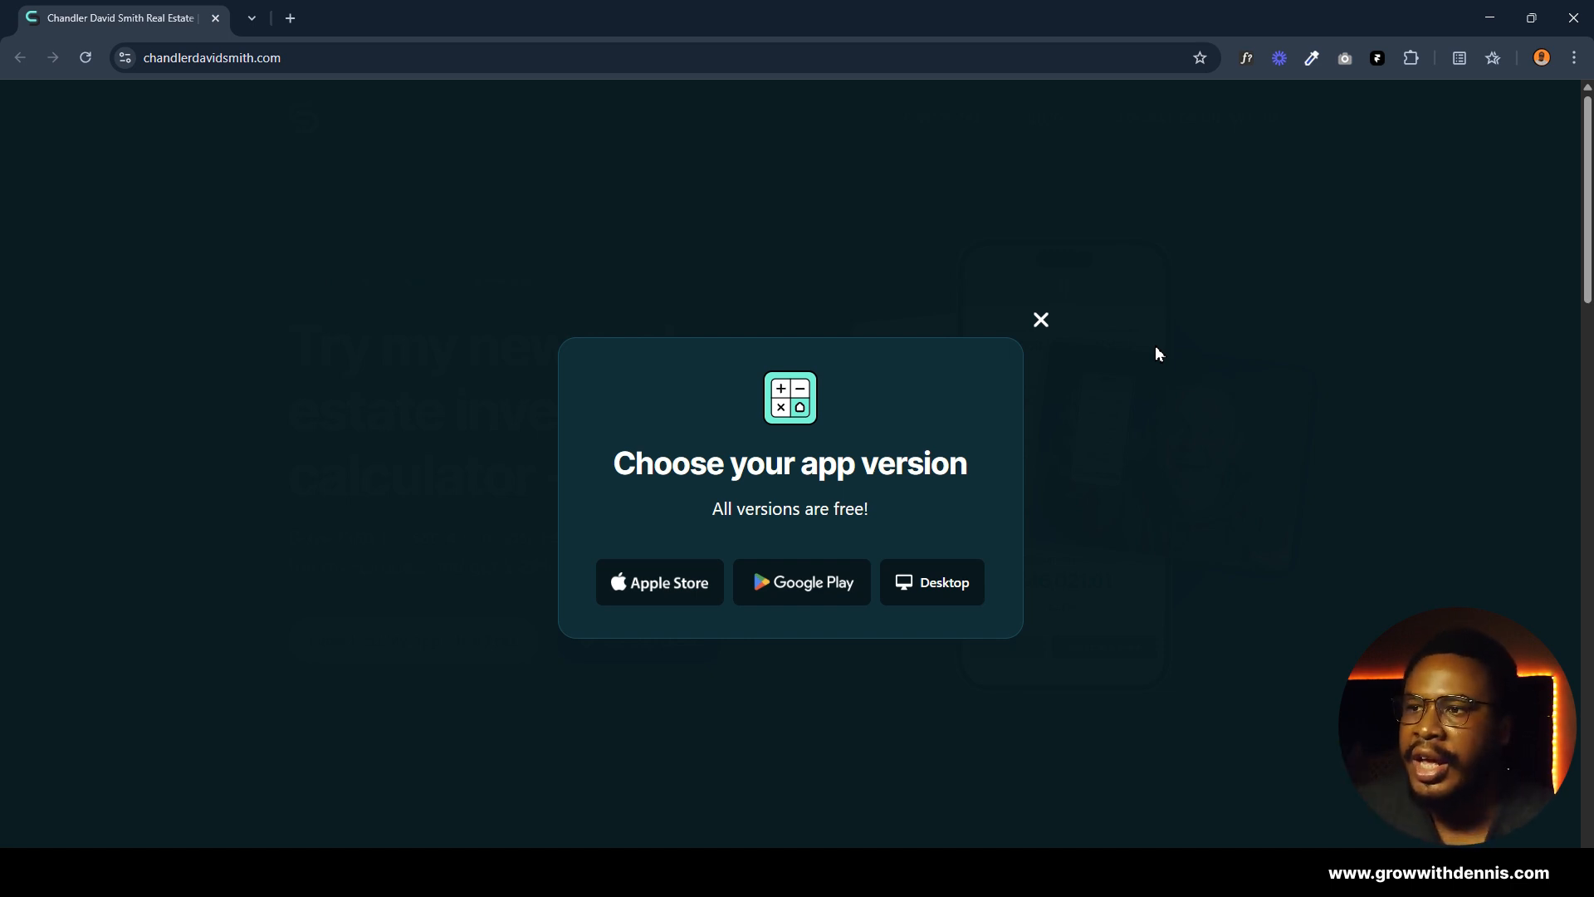
{"action": "left_click", "coordinate": [1041, 320]}
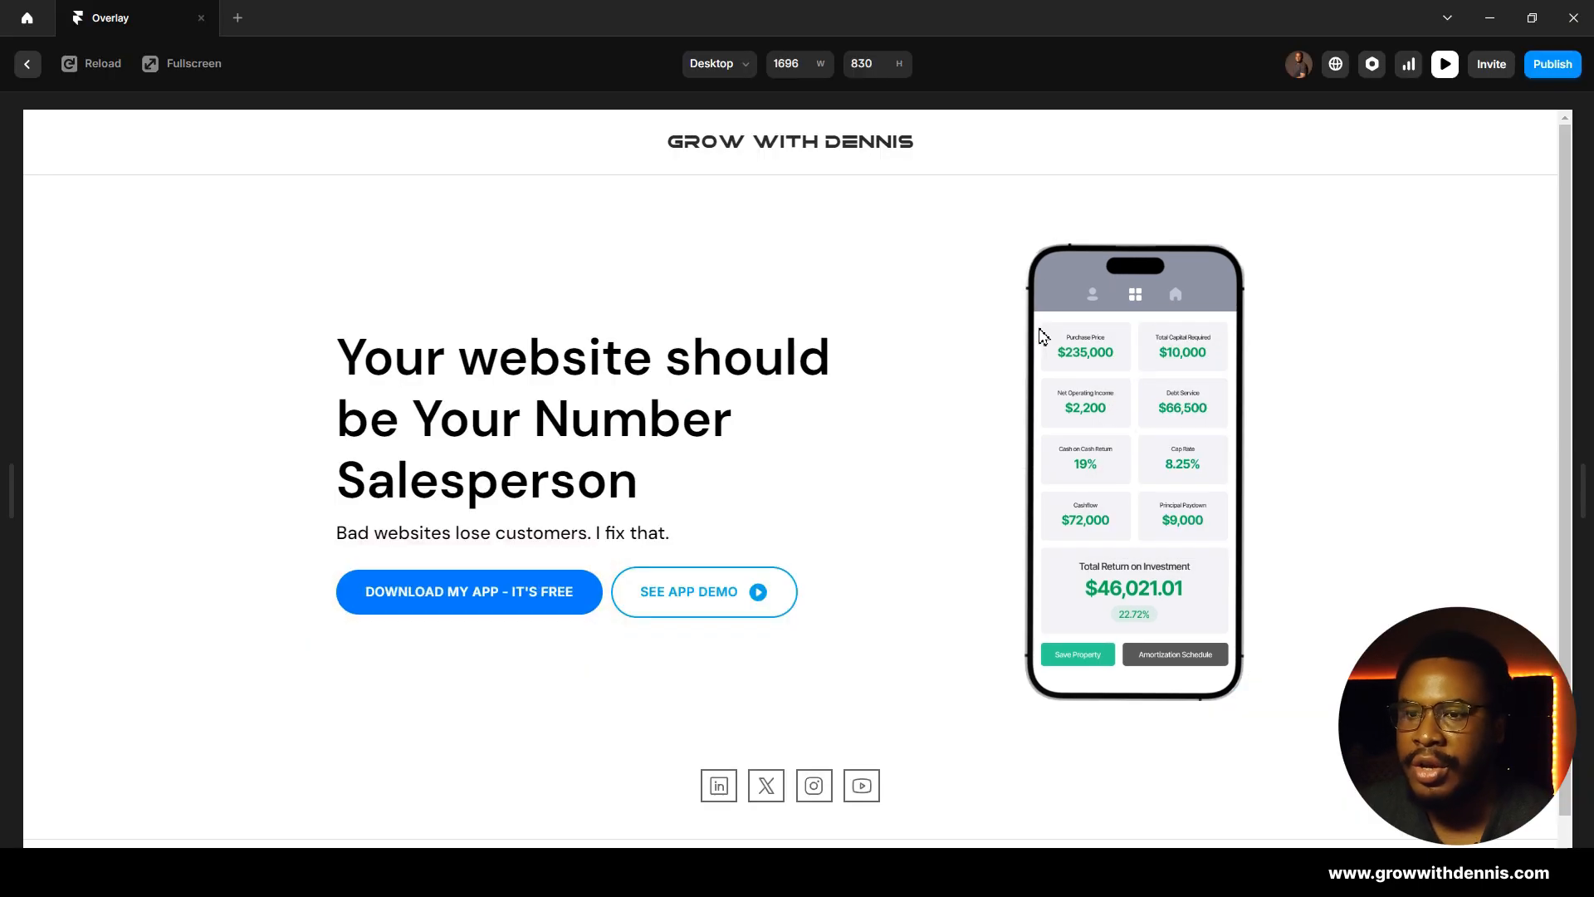
Step: Return to the Framer preview and compare how its download popup opens and dismisses from the background
{"action": "left_click", "coordinate": [462, 603]}
{"action": "left_click", "coordinate": [1182, 567]}
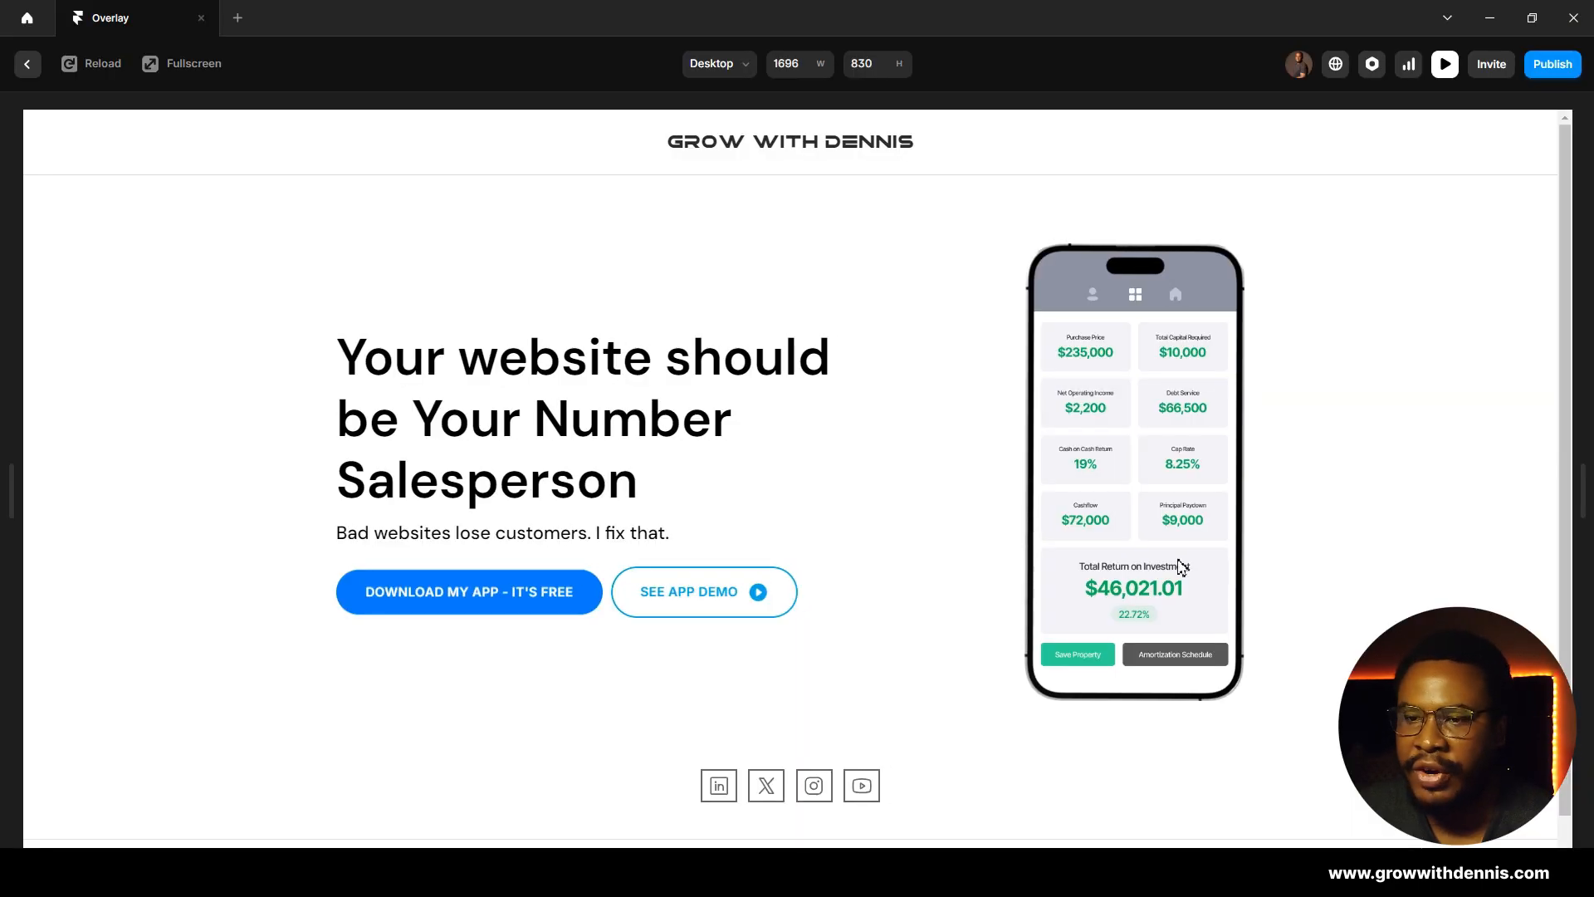
{"action": "left_click", "coordinate": [534, 615]}
{"action": "left_click", "coordinate": [1353, 599]}
{"action": "left_click", "coordinate": [576, 619]}
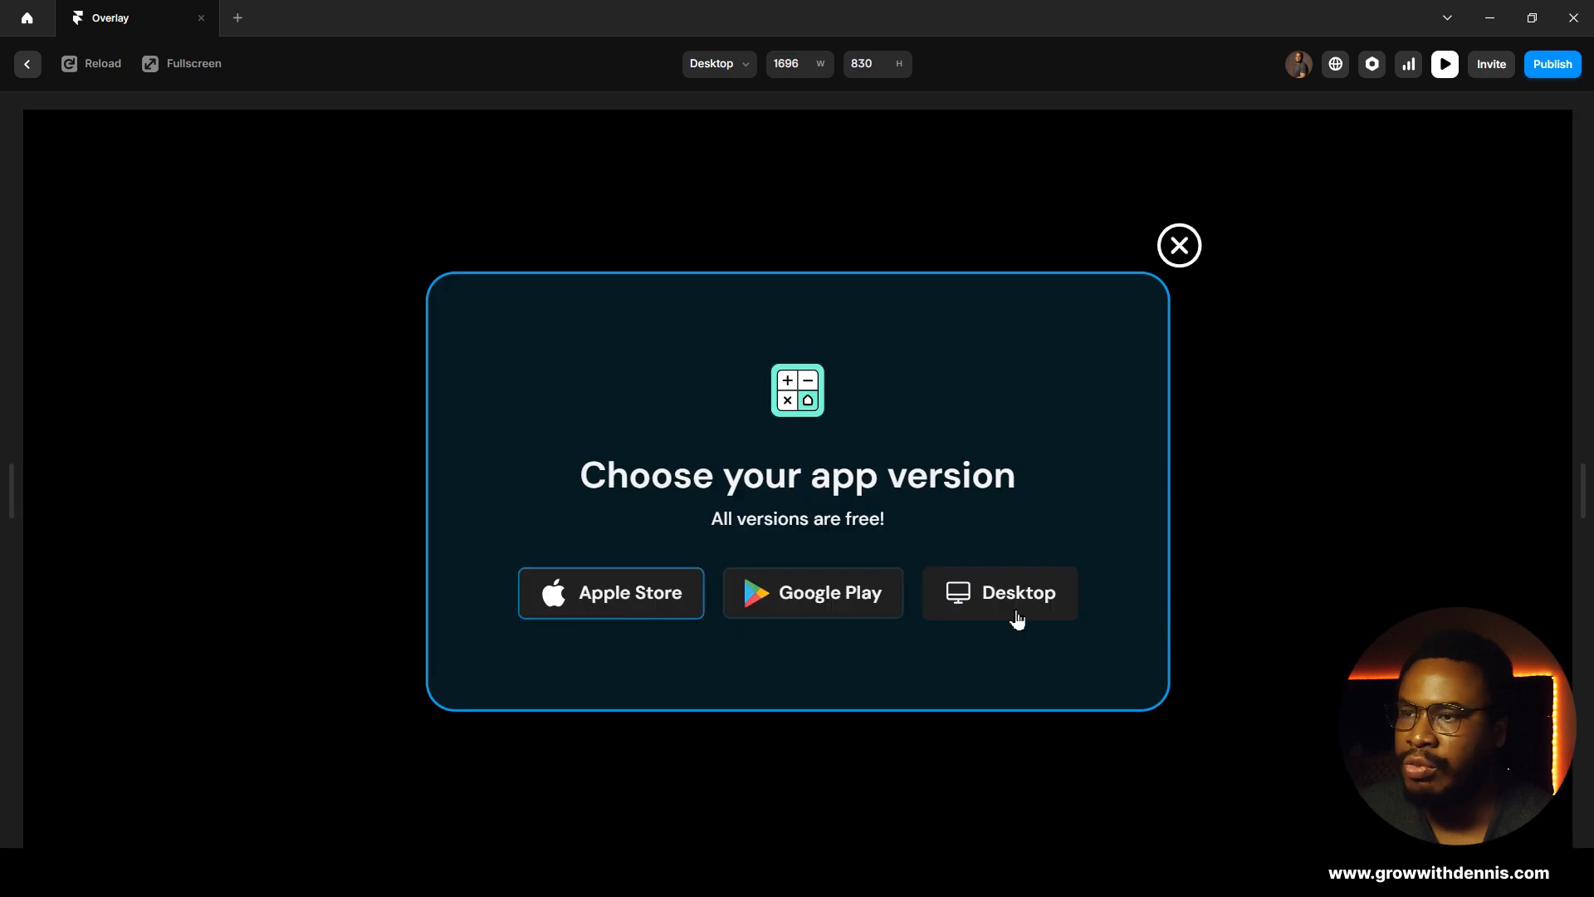
{"action": "left_click", "coordinate": [1221, 598]}
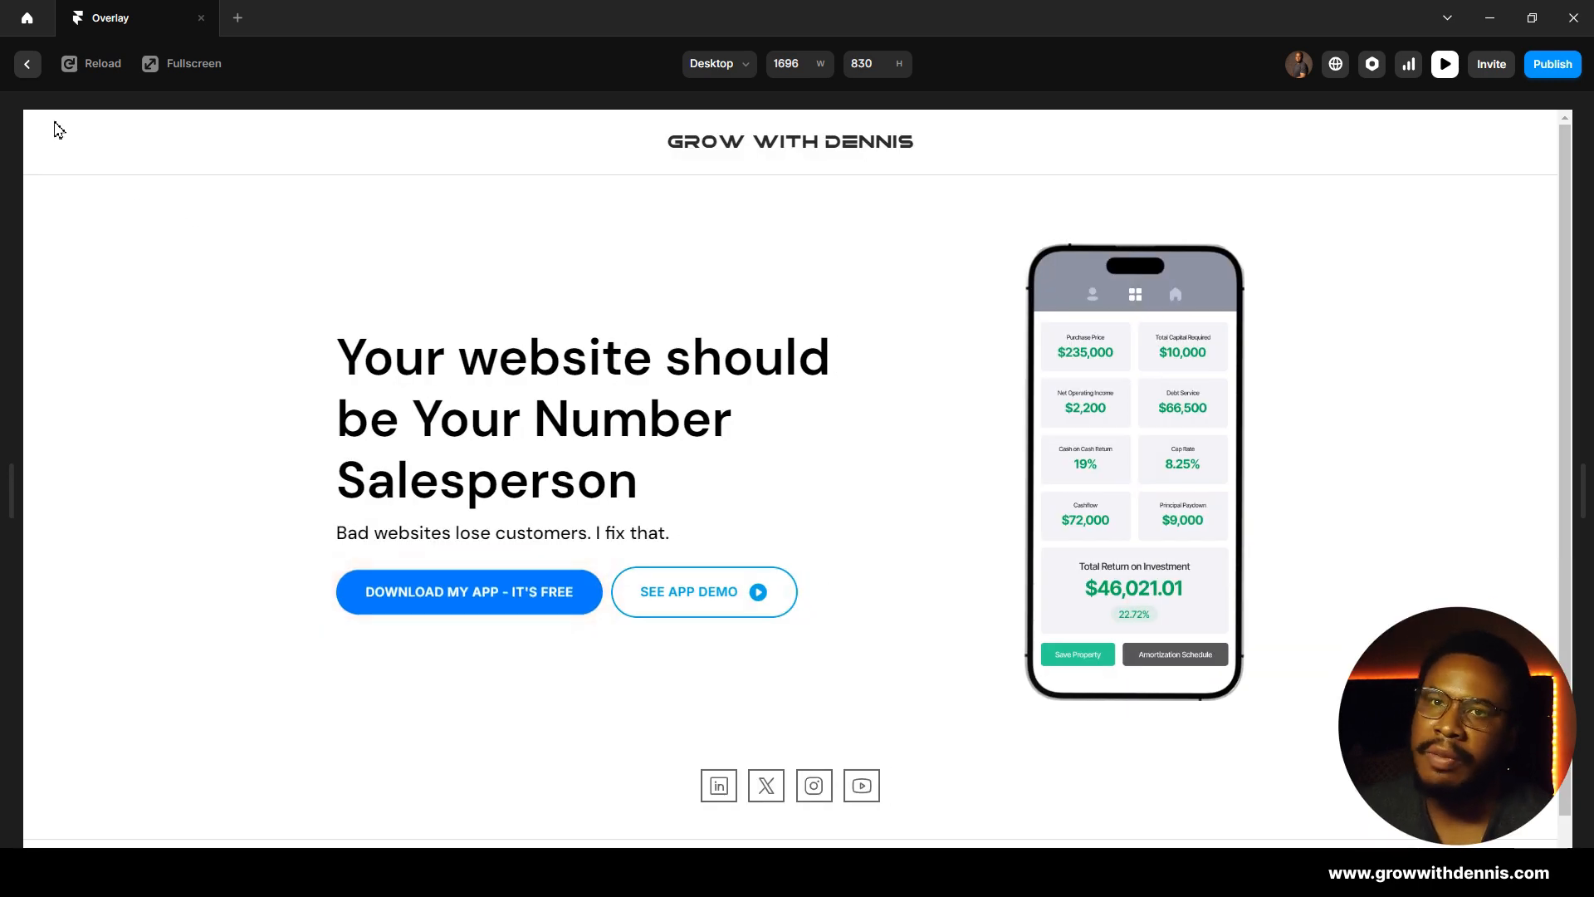
Step: Leave the preview, open the download button's overlay for editing and set Dismissible to No
{"action": "left_click", "coordinate": [27, 64]}
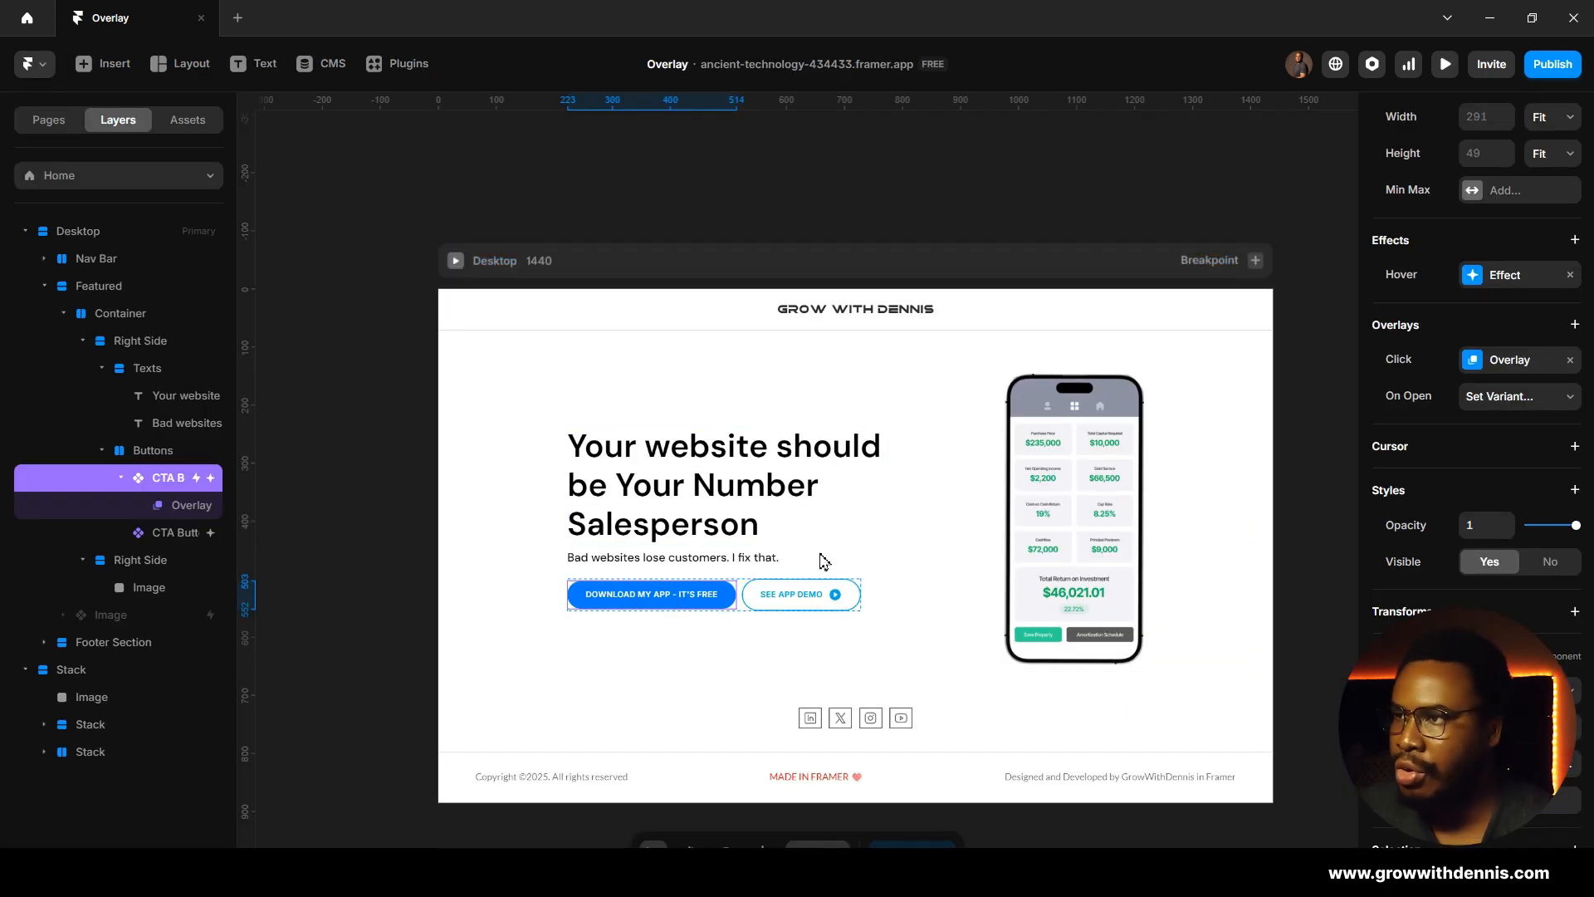
{"action": "left_click", "coordinate": [1480, 361]}
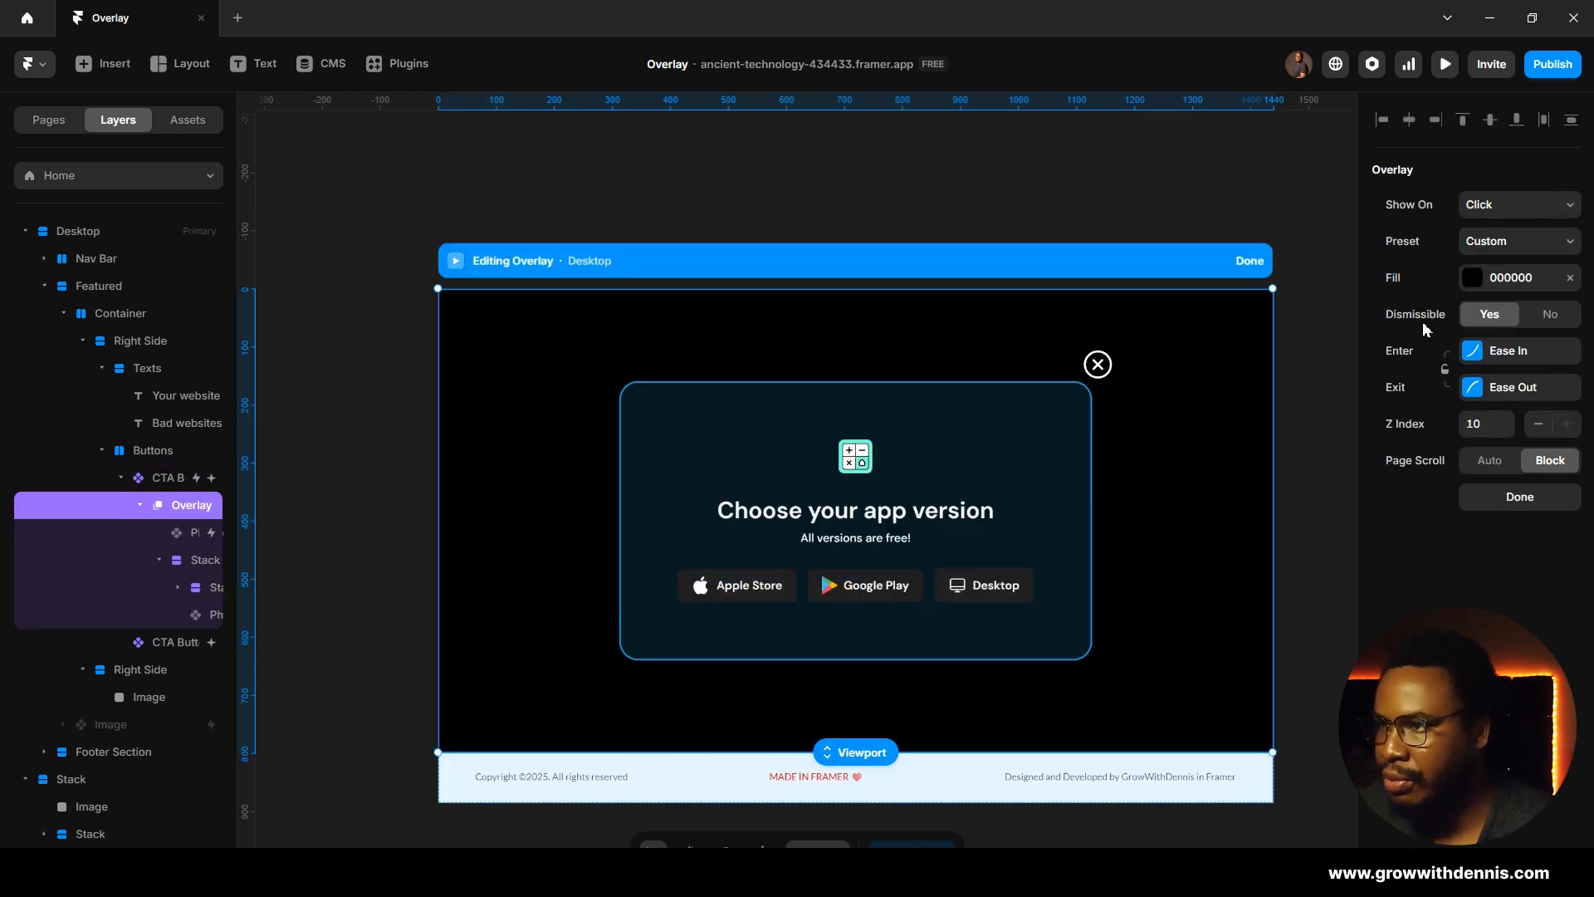
{"action": "left_click", "coordinate": [1549, 314]}
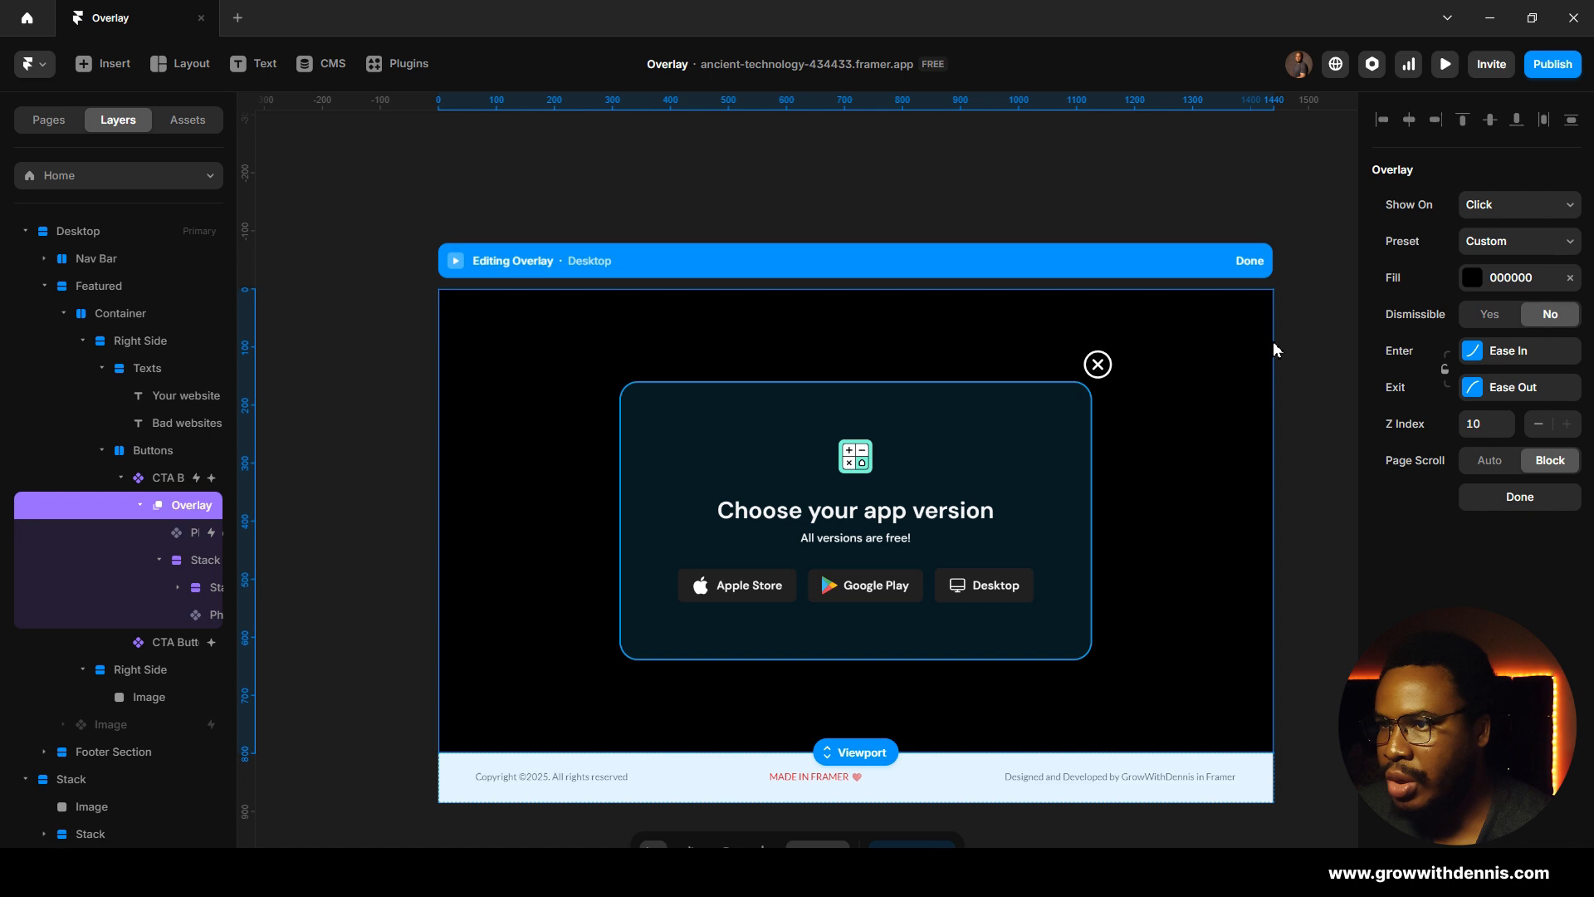
Step: Add a Close Overlay interaction triggered on Click, with a delay of 0, to the popup's close icon
{"action": "left_click", "coordinate": [1100, 367]}
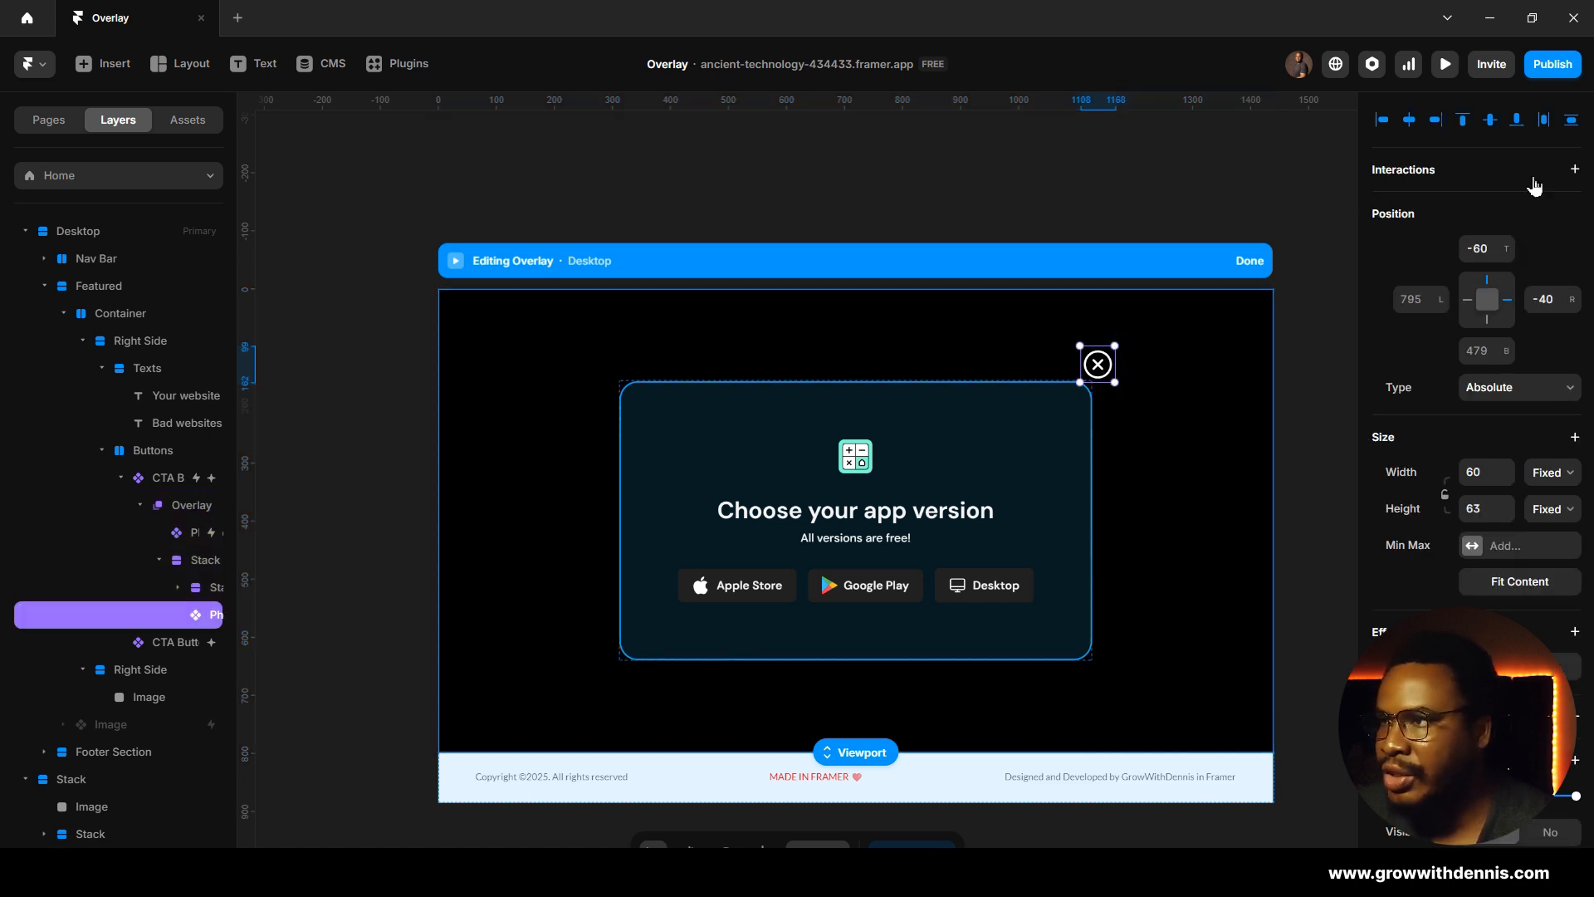
{"action": "left_click", "coordinate": [1575, 168]}
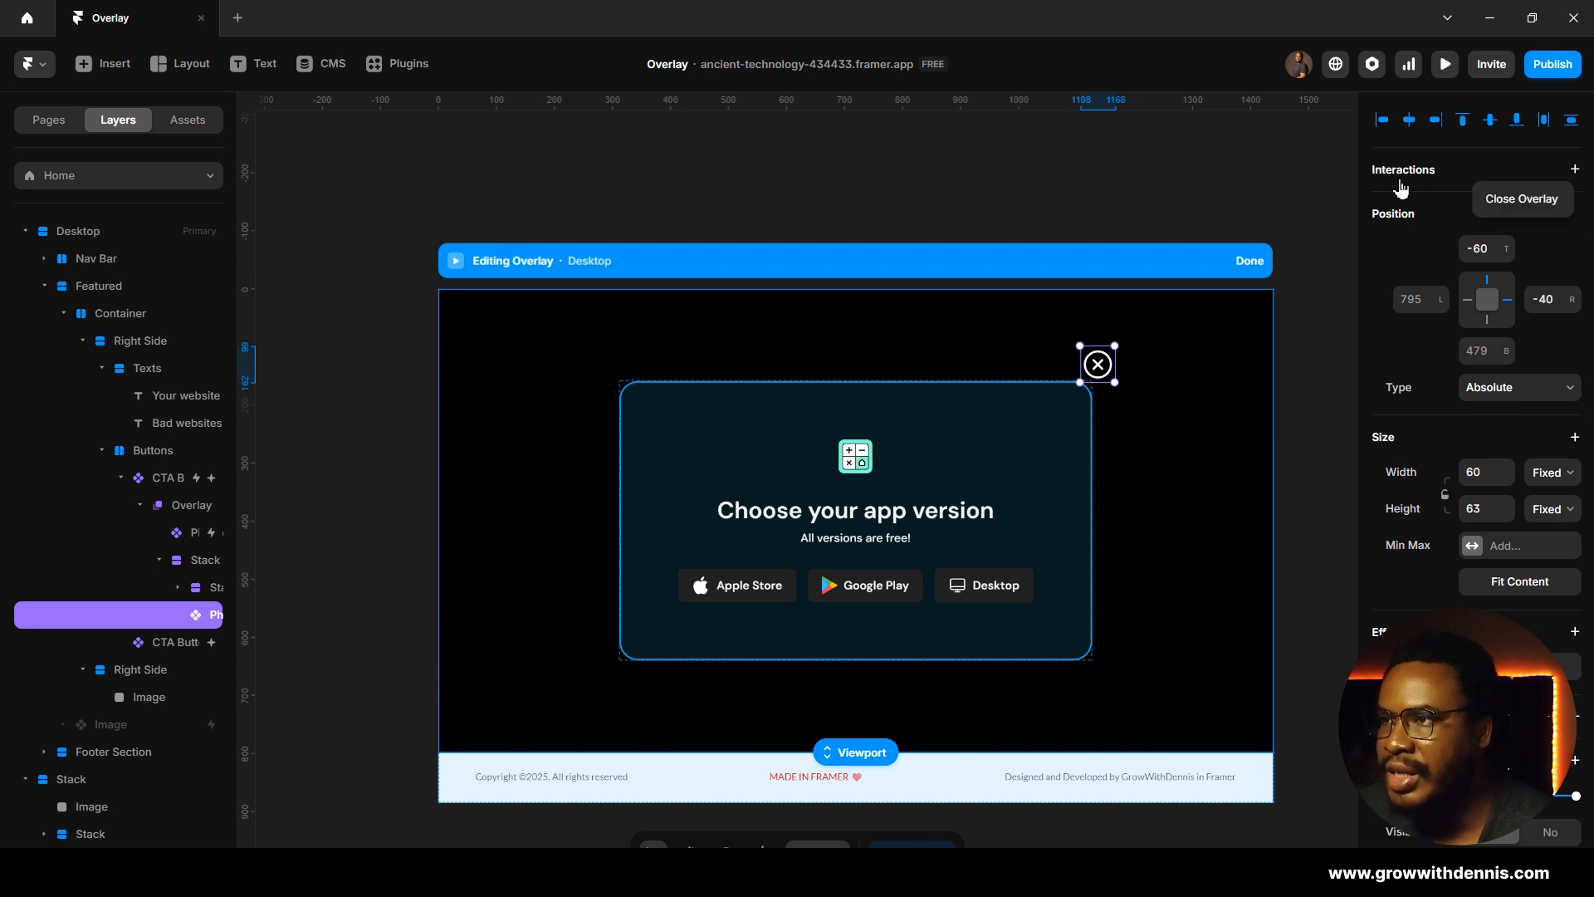
{"action": "left_click", "coordinate": [1403, 180]}
{"action": "left_click", "coordinate": [1575, 171]}
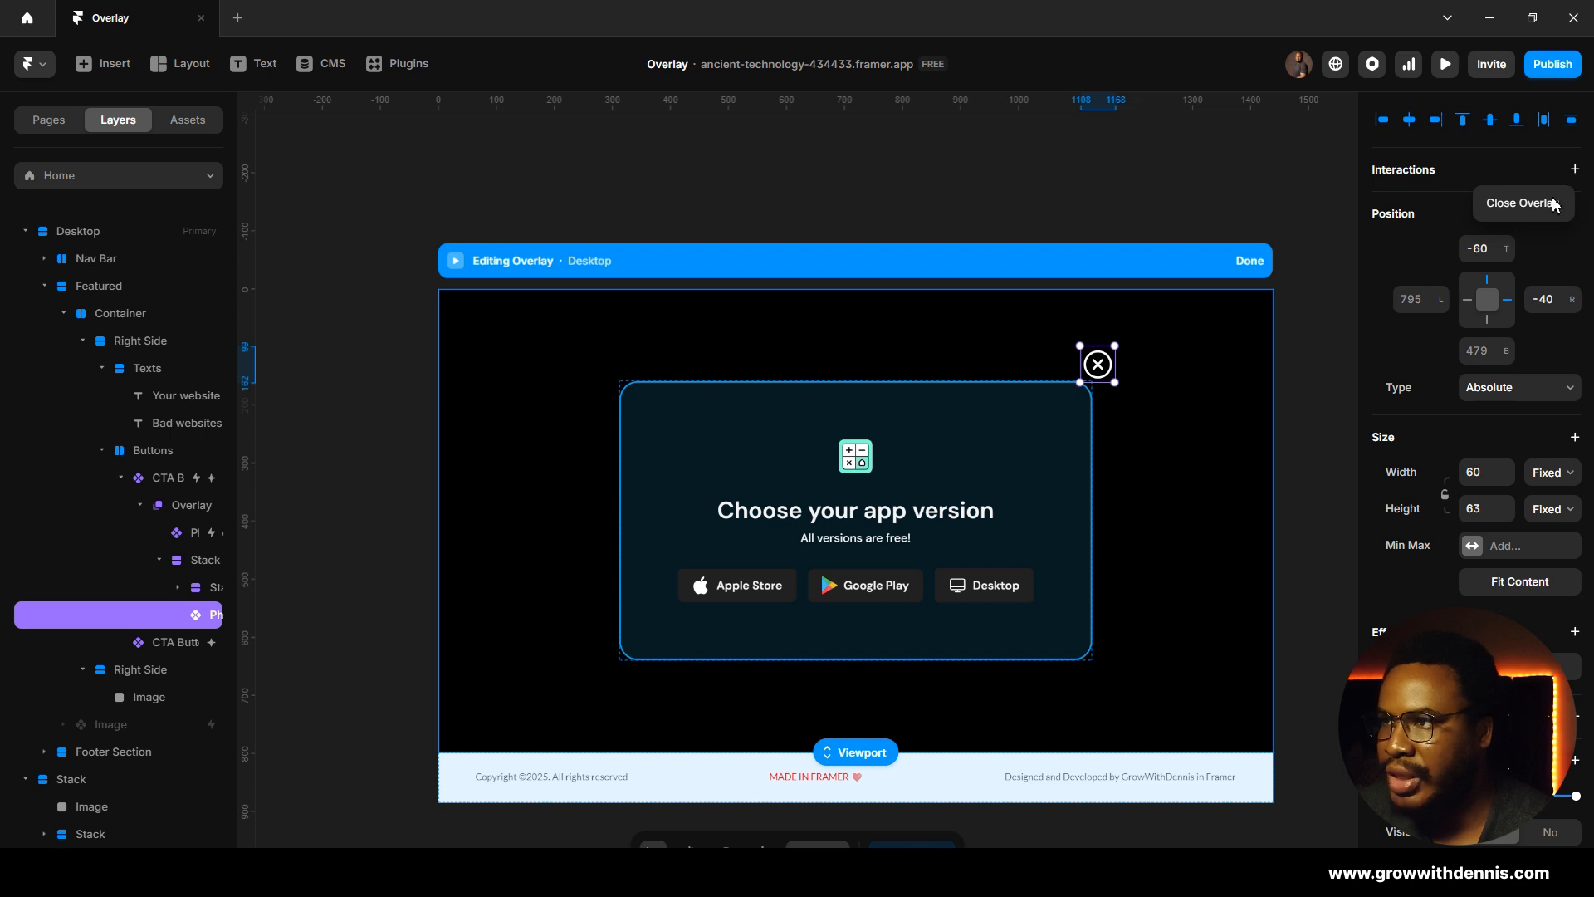
{"action": "left_click", "coordinate": [1524, 206]}
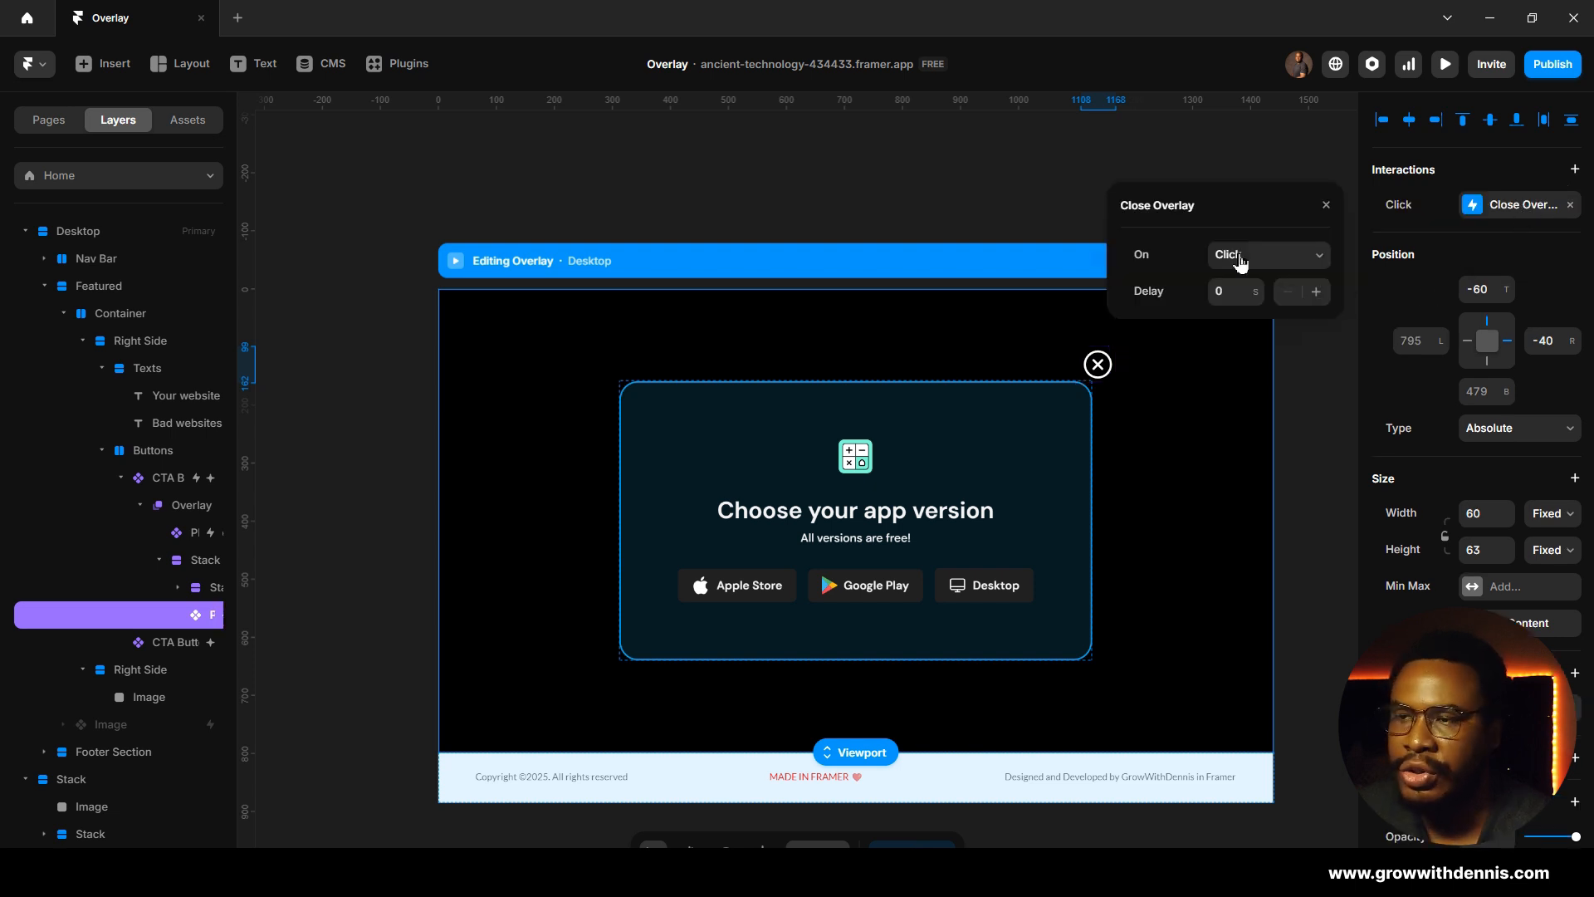
{"action": "left_click", "coordinate": [1097, 363]}
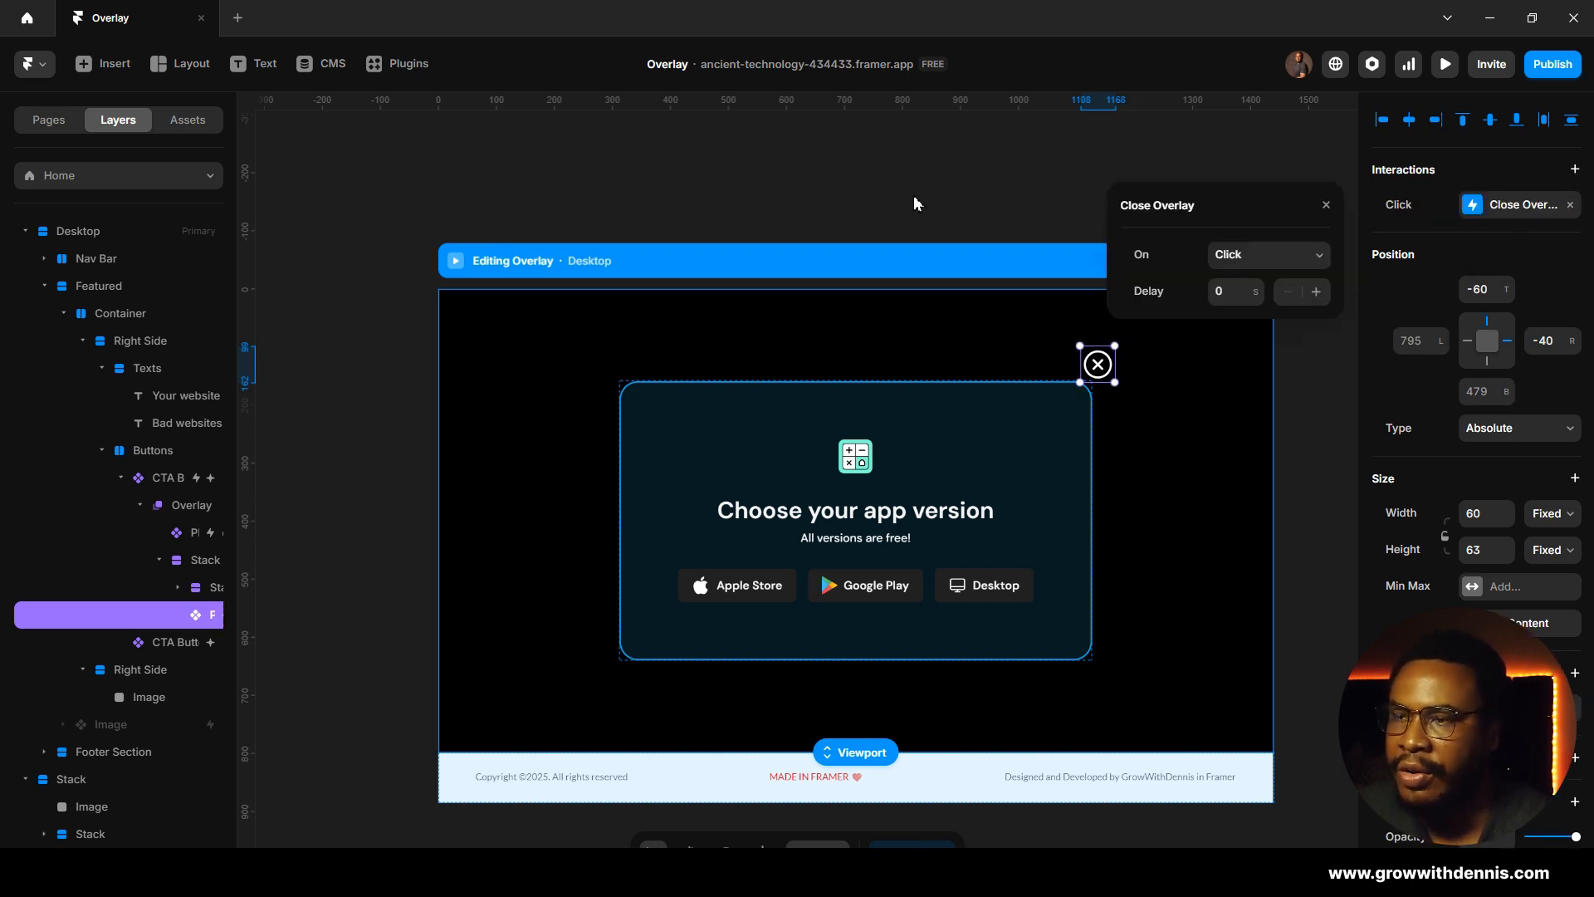
{"action": "left_click", "coordinate": [984, 186]}
{"action": "left_click", "coordinate": [1097, 363]}
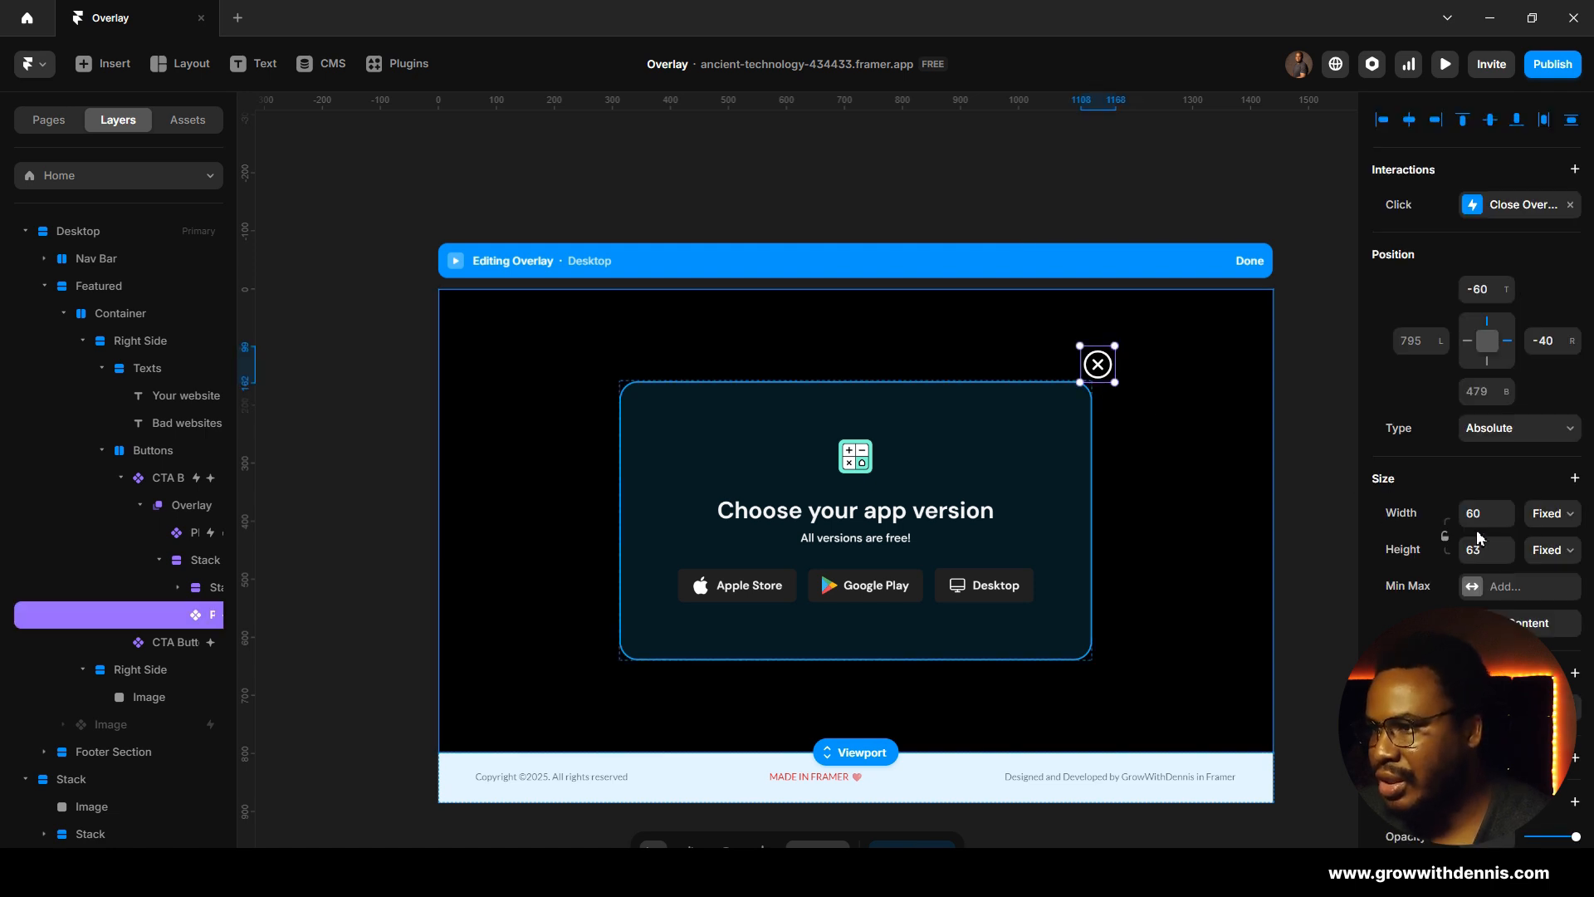
Step: Set the close icon's width and height to 40
{"action": "left_click", "coordinate": [1478, 515]}
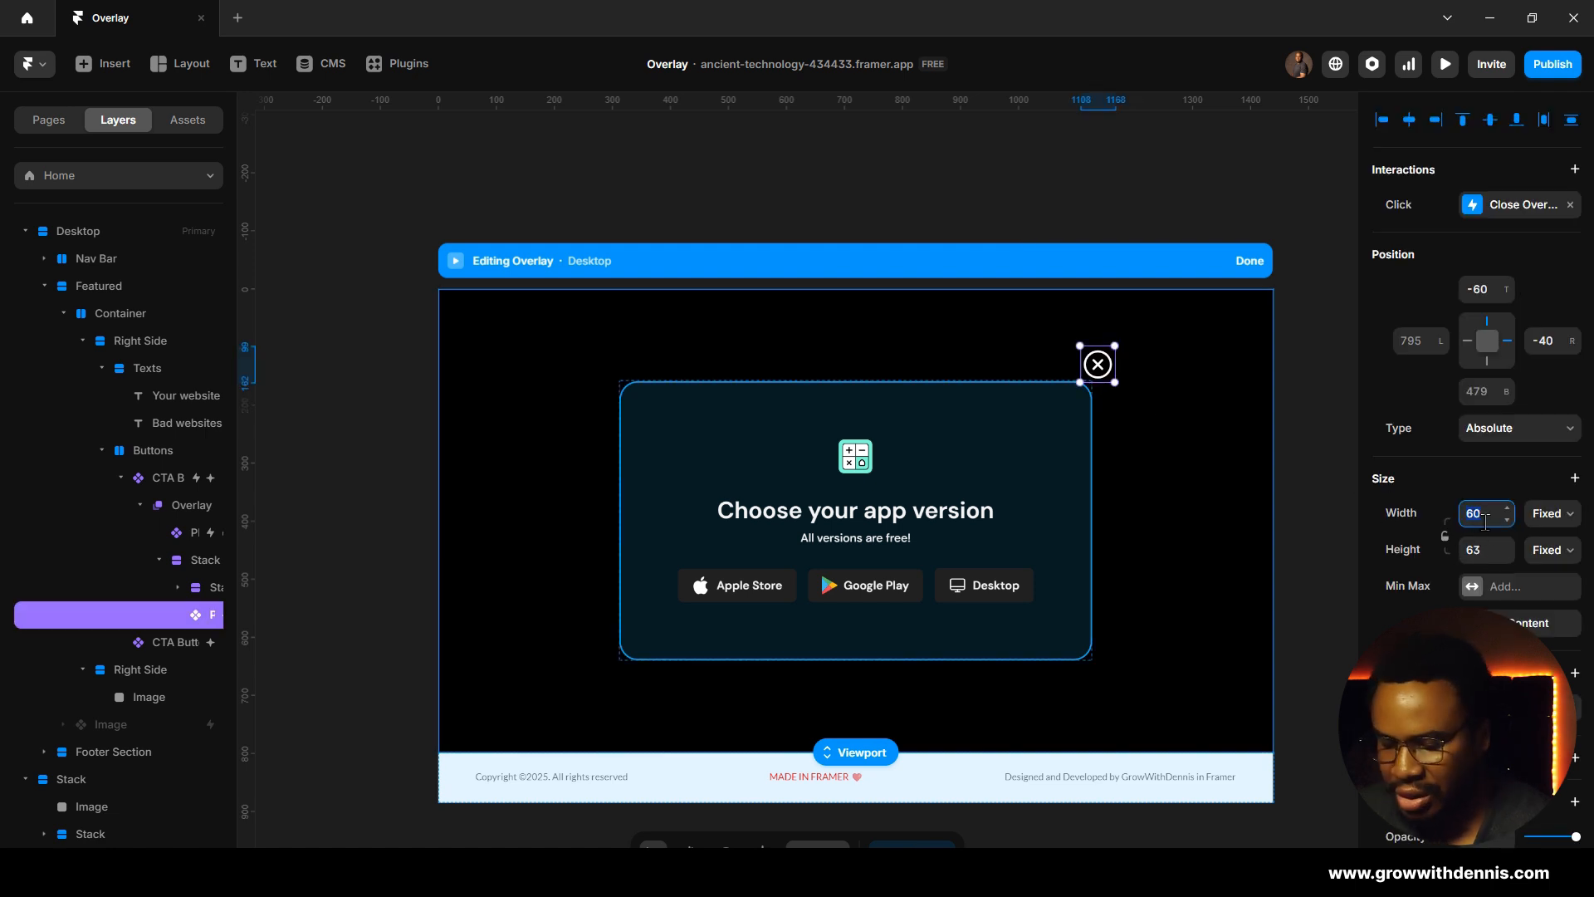
{"action": "key", "text": "Return"}
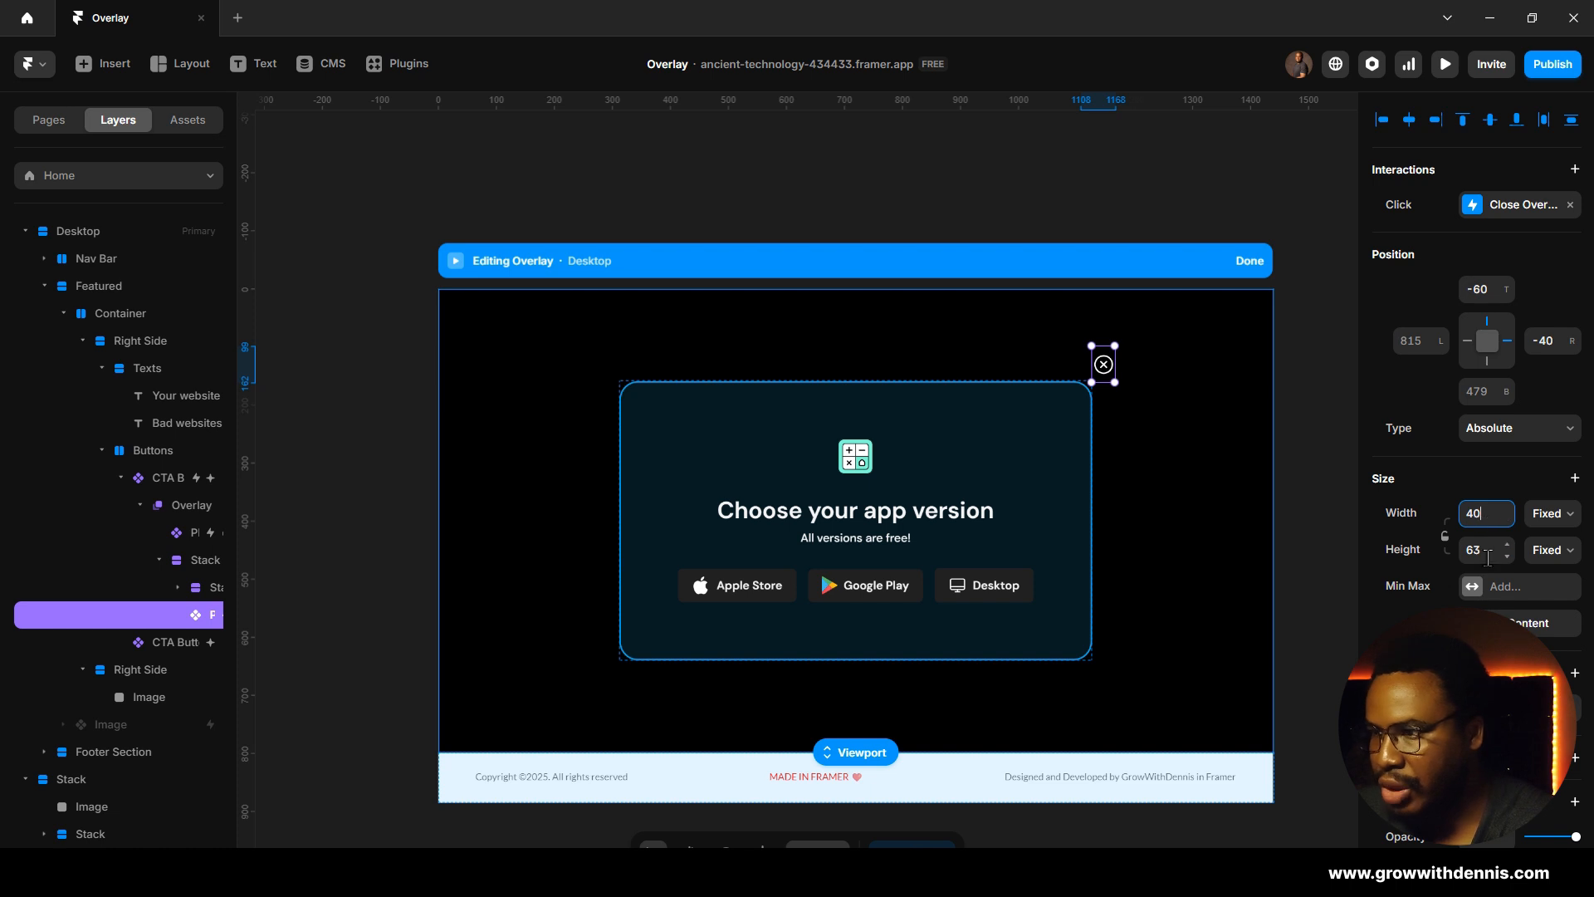
{"action": "left_click", "coordinate": [1490, 554]}
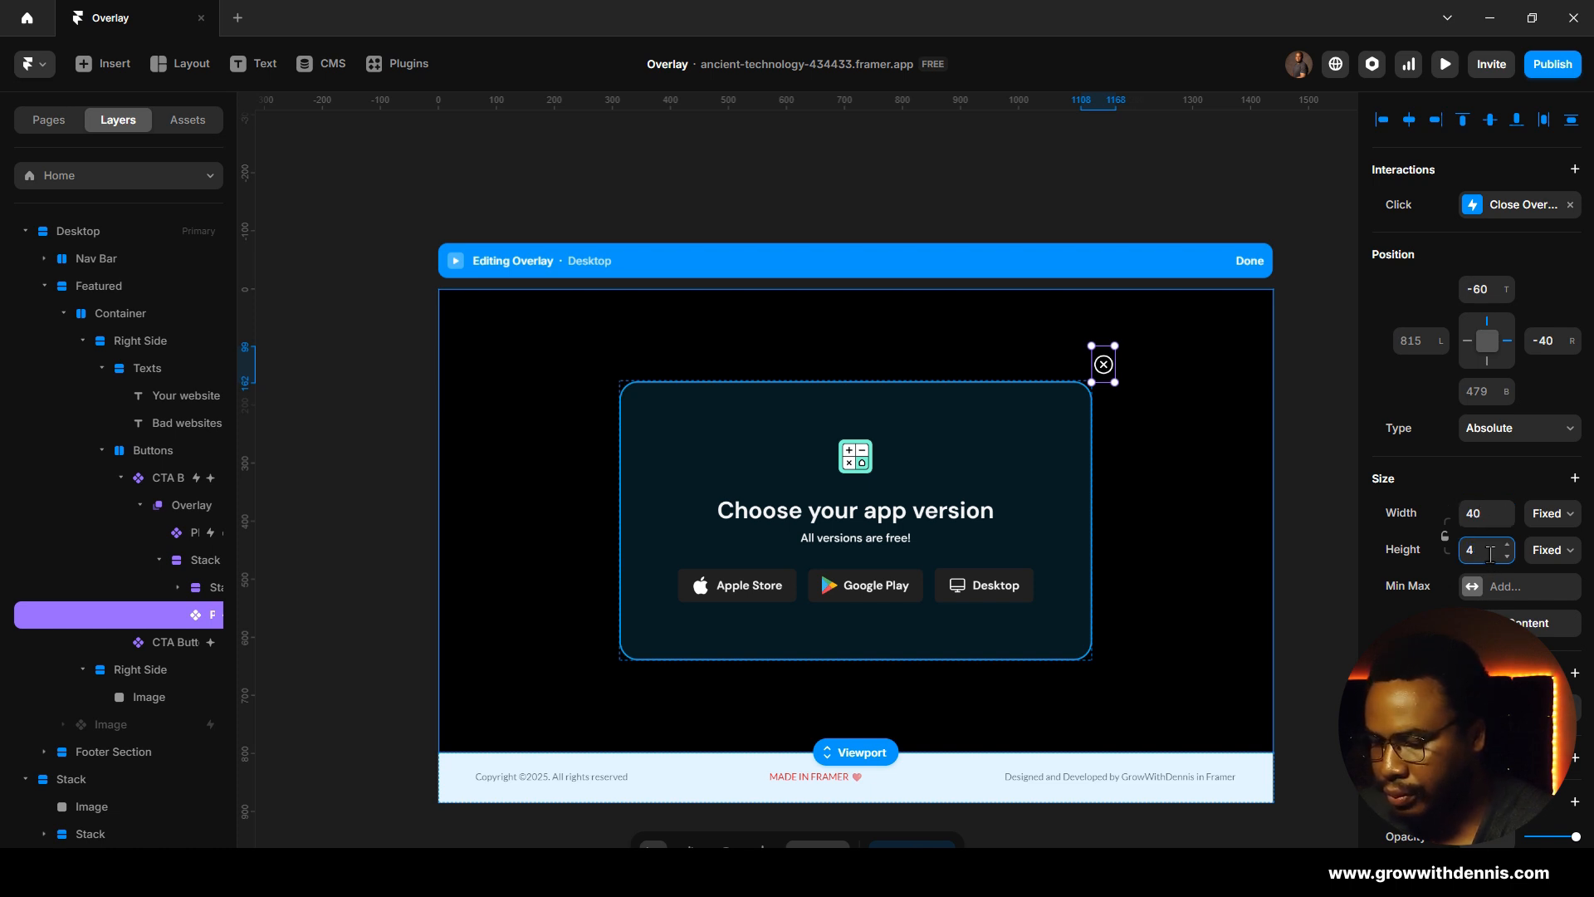
{"action": "type", "text": "40"}
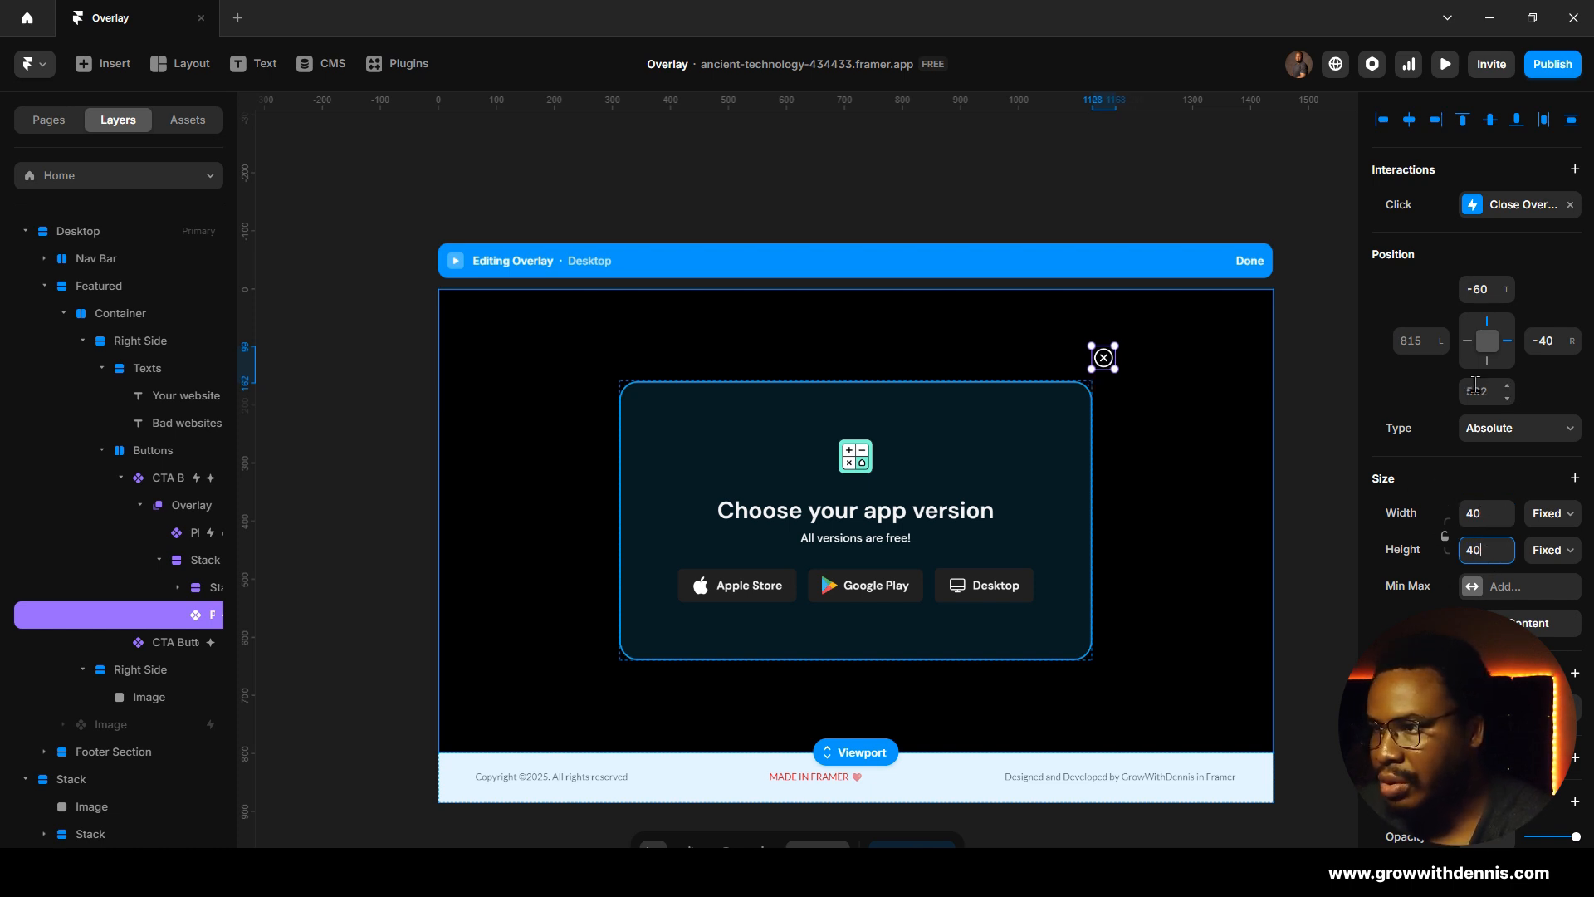
Step: Set the close icon's right offset to -30 and its top offset to -40
{"action": "left_click", "coordinate": [1558, 345]}
{"action": "left_click", "coordinate": [1557, 345]}
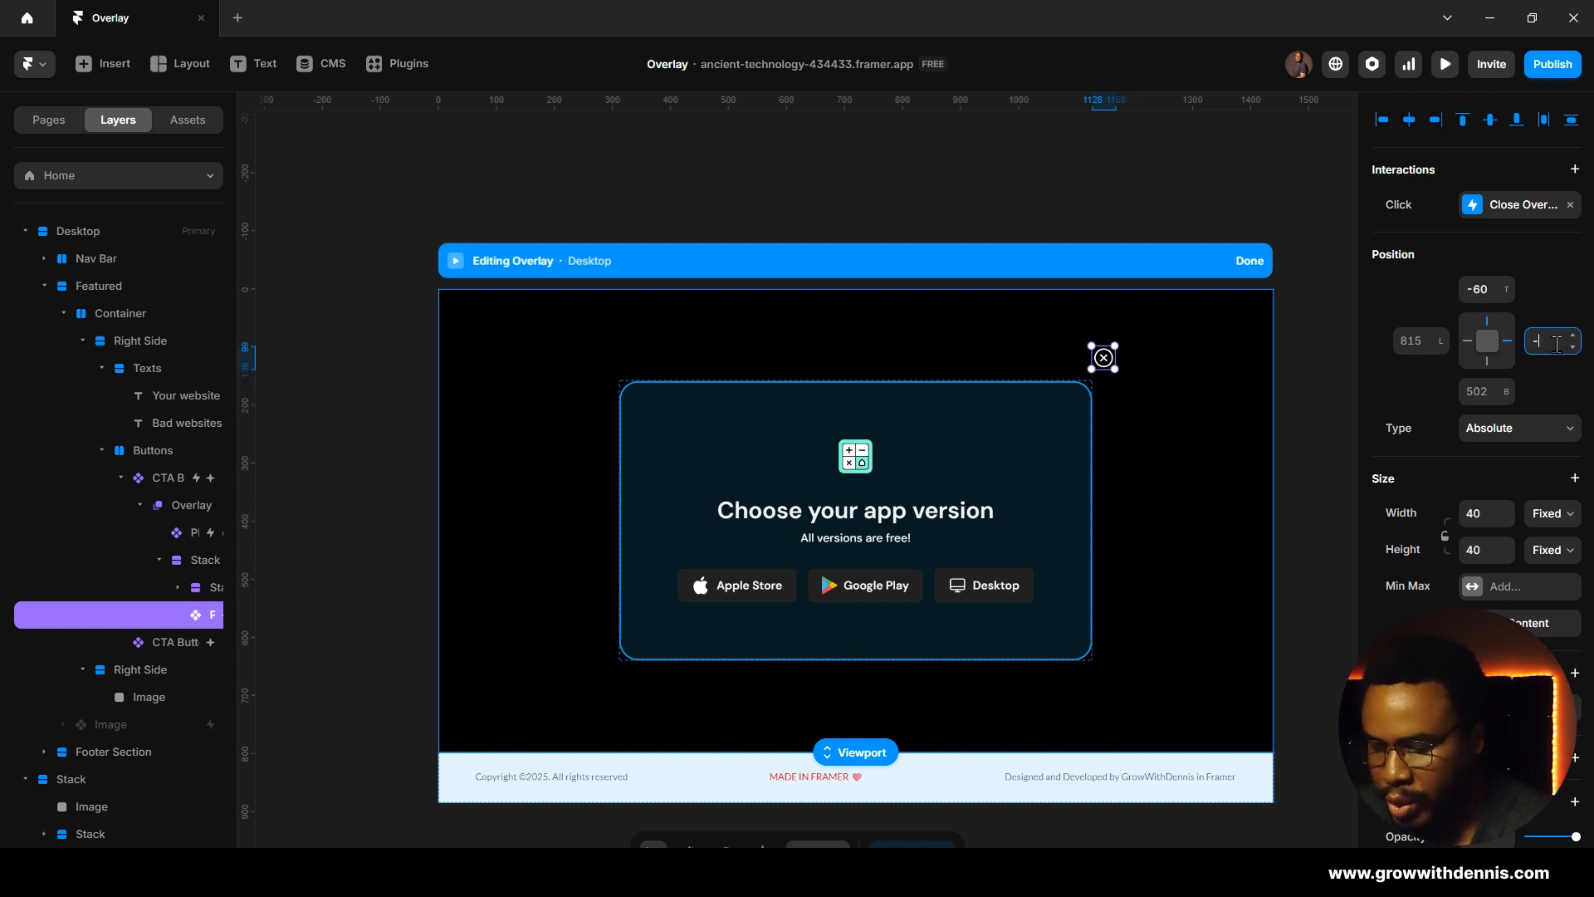
{"action": "key", "text": "Return"}
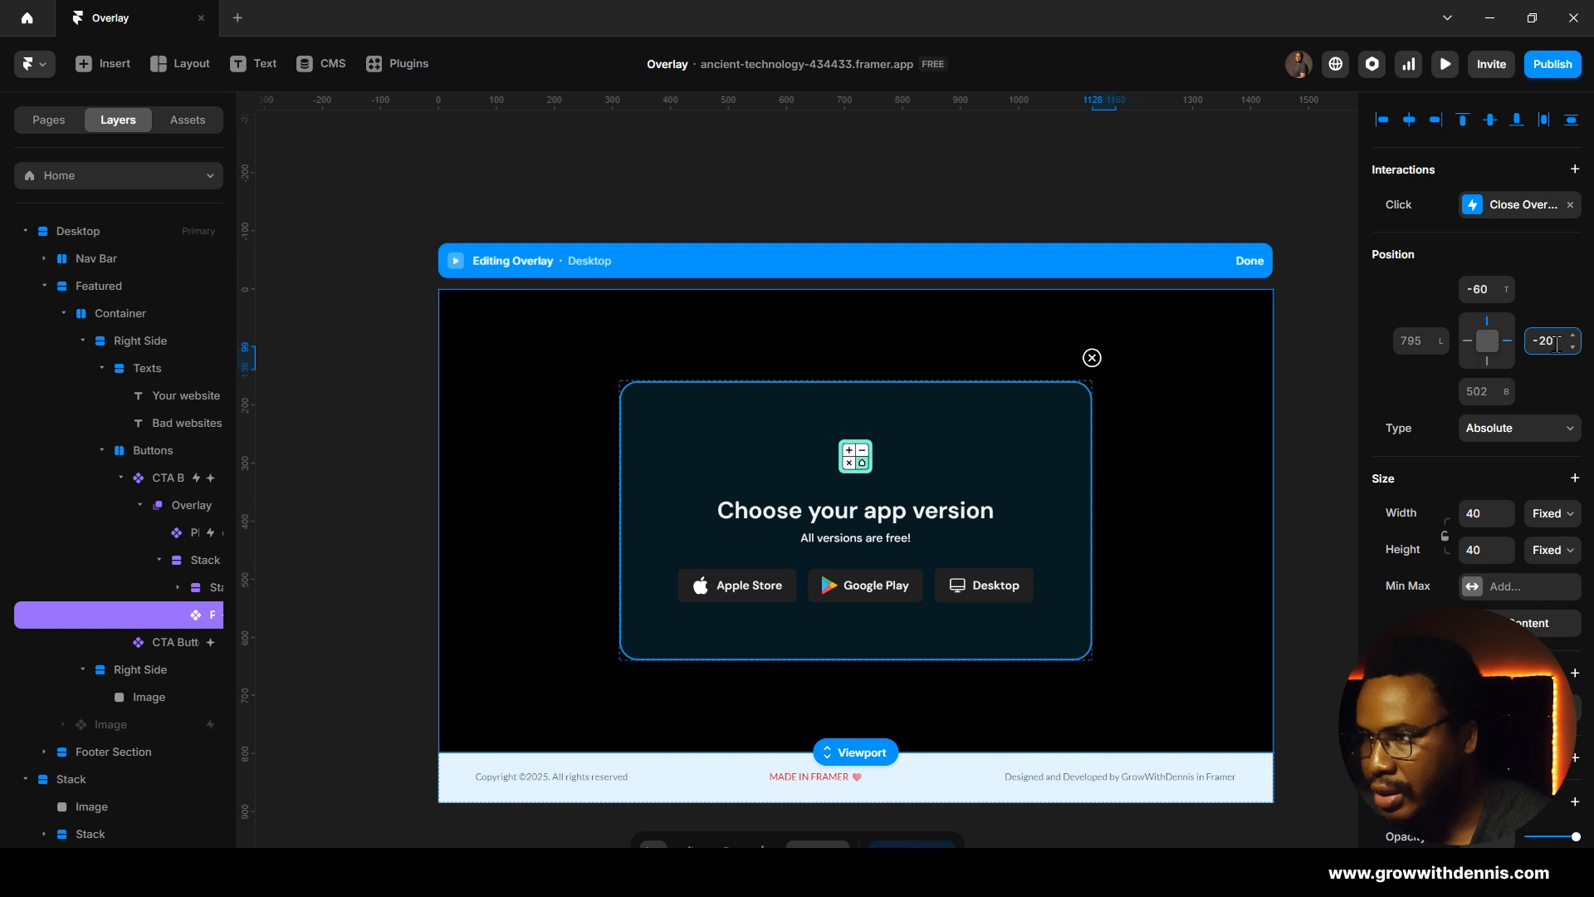
{"action": "key", "text": "BackSpace"}
{"action": "key", "text": "BackSpace"}
{"action": "type", "text": "30"}
{"action": "key", "text": "Return"}
{"action": "left_click", "coordinate": [1497, 296]}
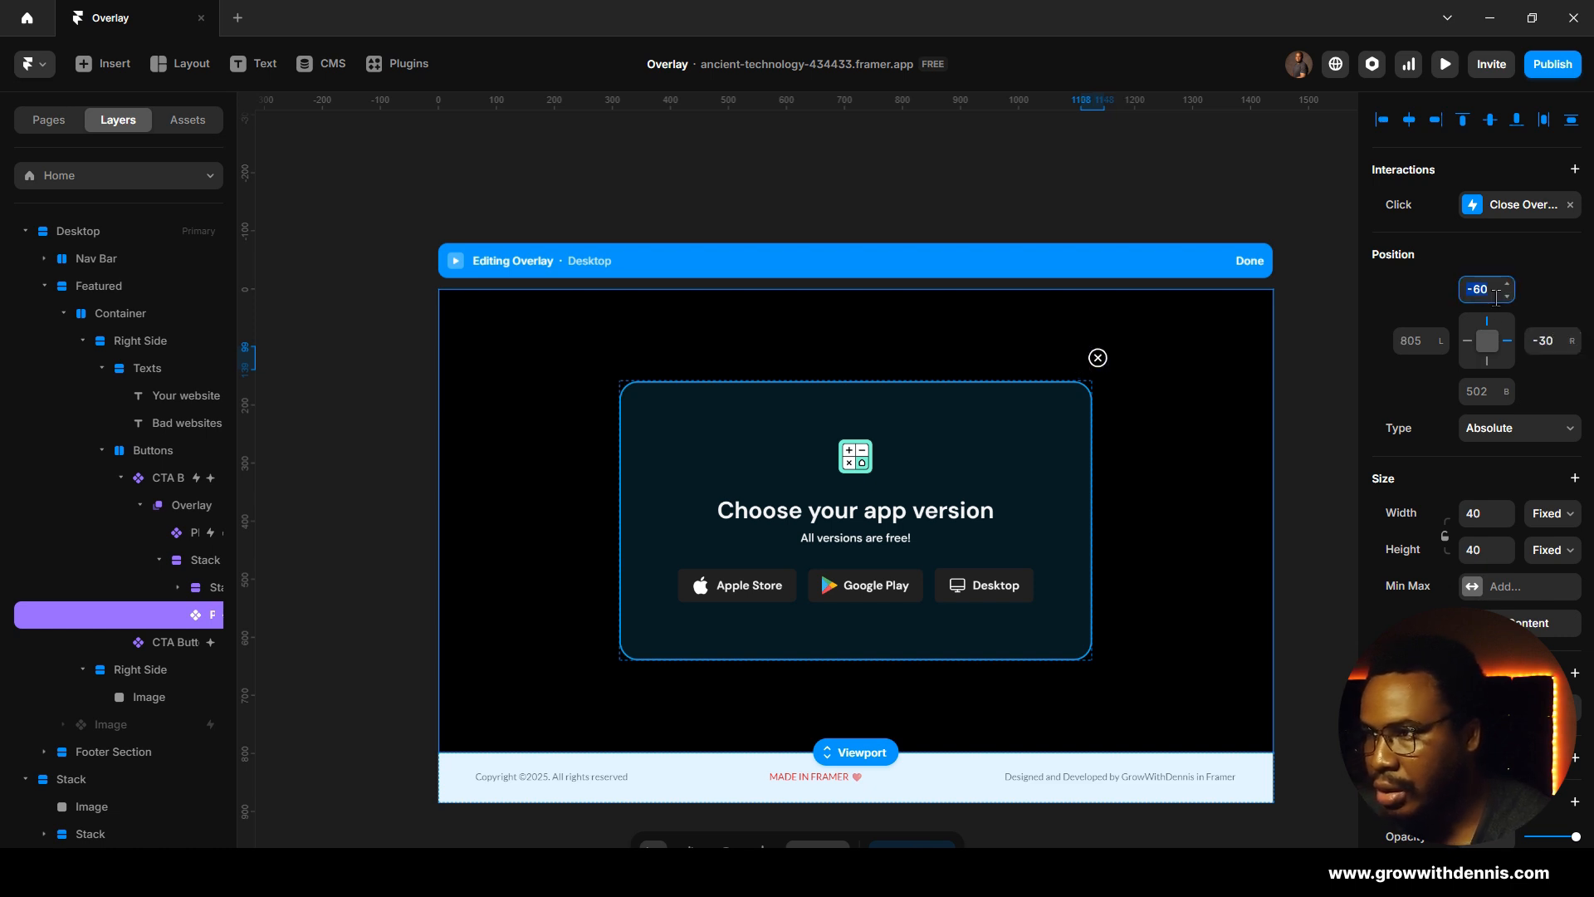
{"action": "type", "text": "-6"}
{"action": "type", "text": "40"}
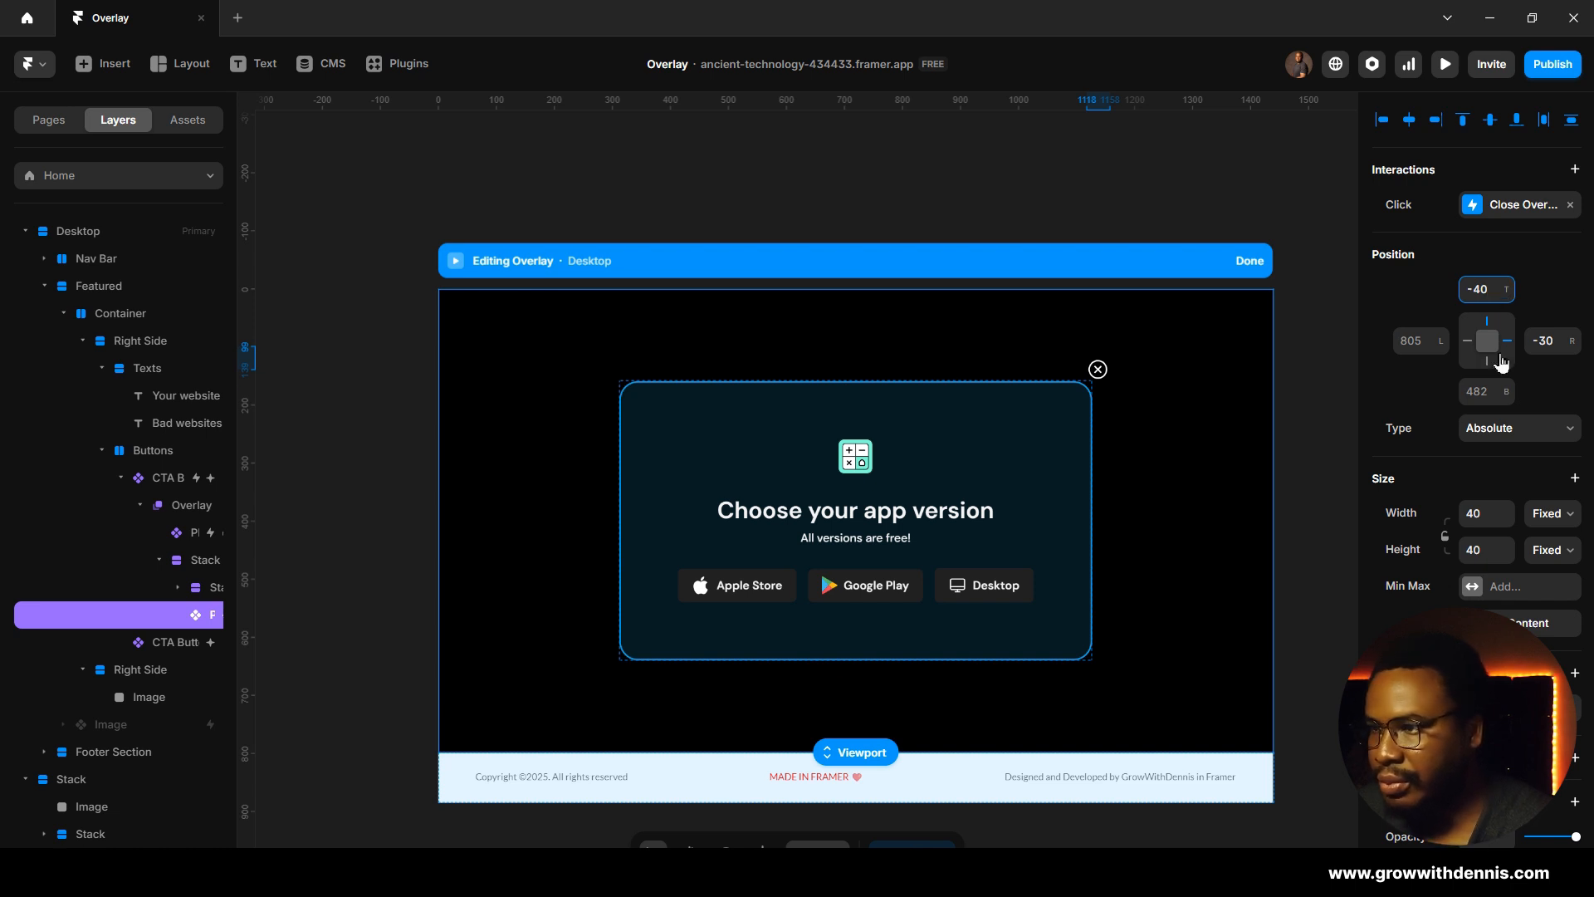
Step: Resize the close icon to a width of 50 and a height of 50
{"action": "left_click", "coordinate": [1477, 513]}
{"action": "type", "text": "50"}
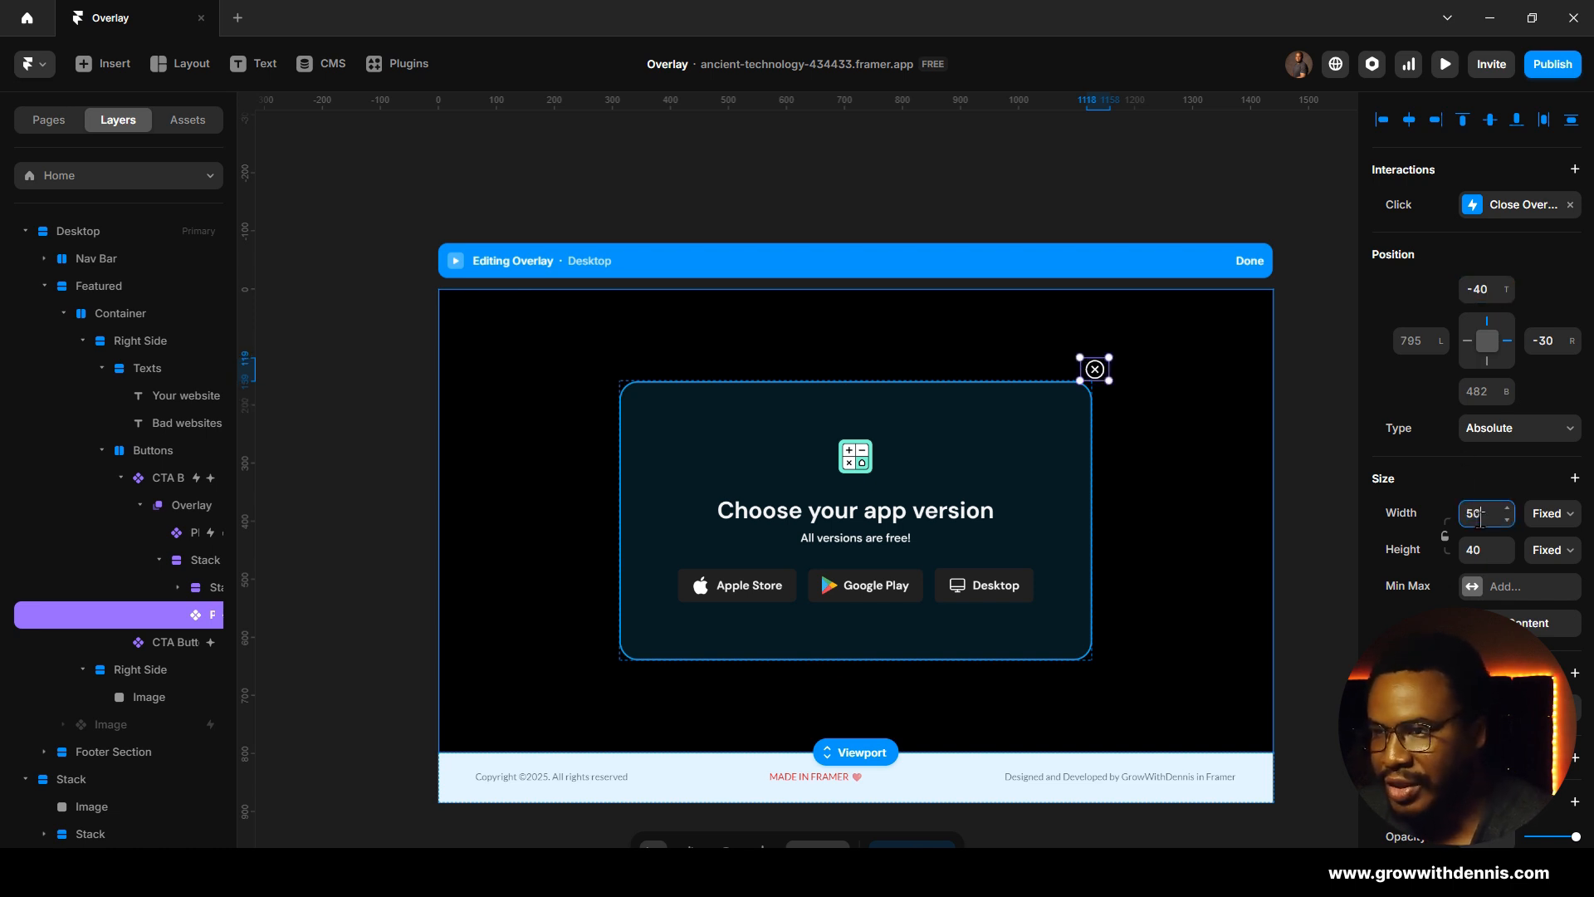
{"action": "left_click", "coordinate": [1483, 550]}
{"action": "key", "text": "Return"}
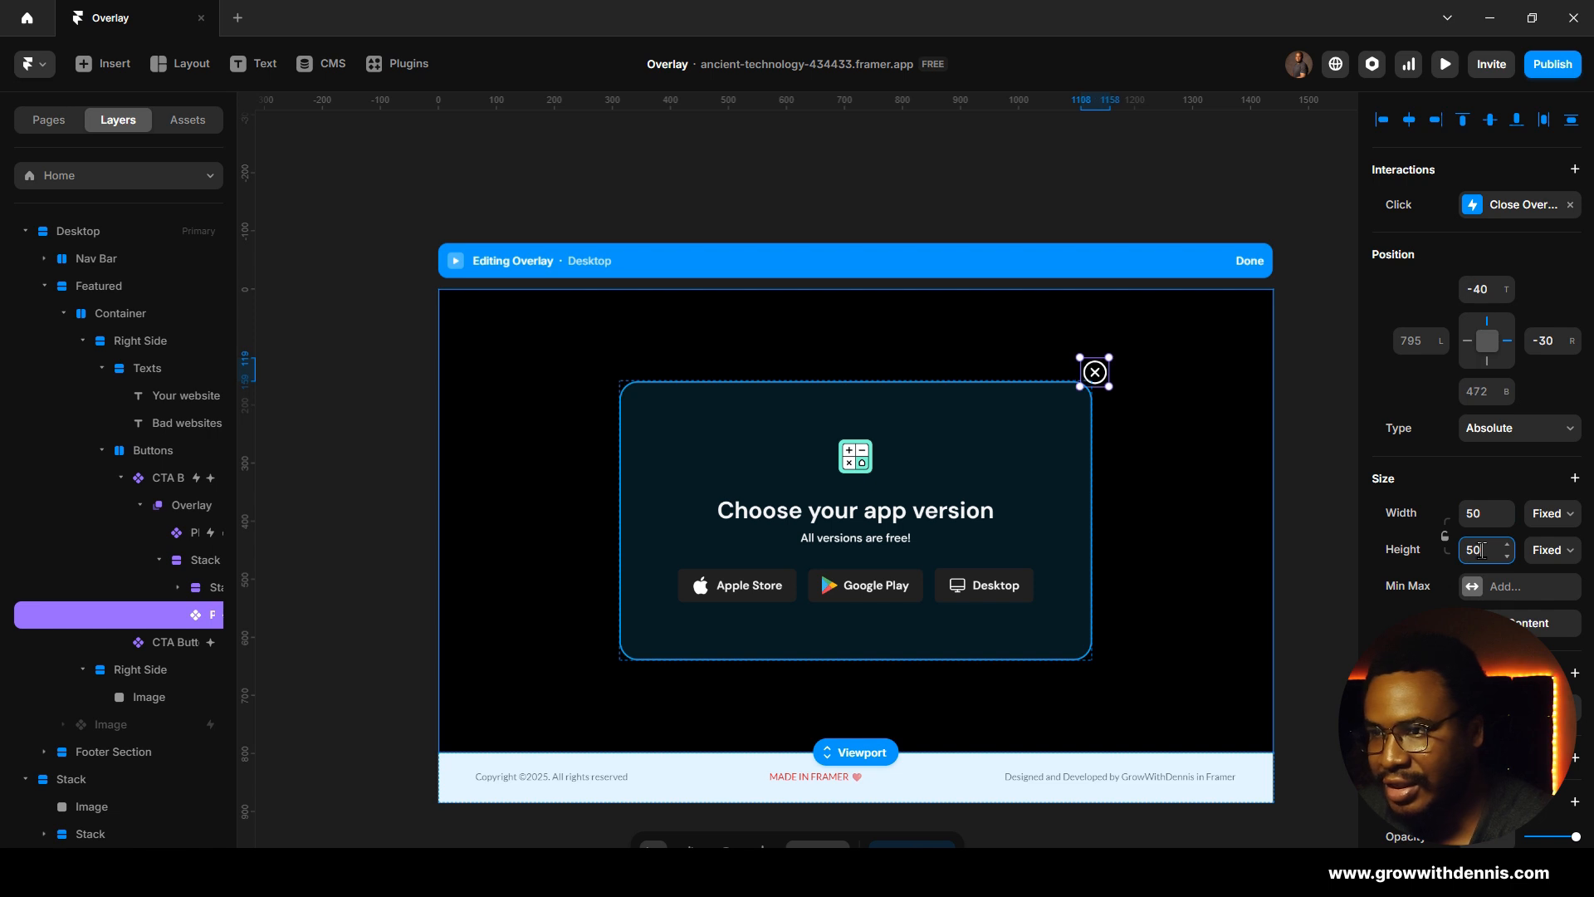
{"action": "left_click", "coordinate": [1340, 397]}
{"action": "left_click", "coordinate": [1093, 374]}
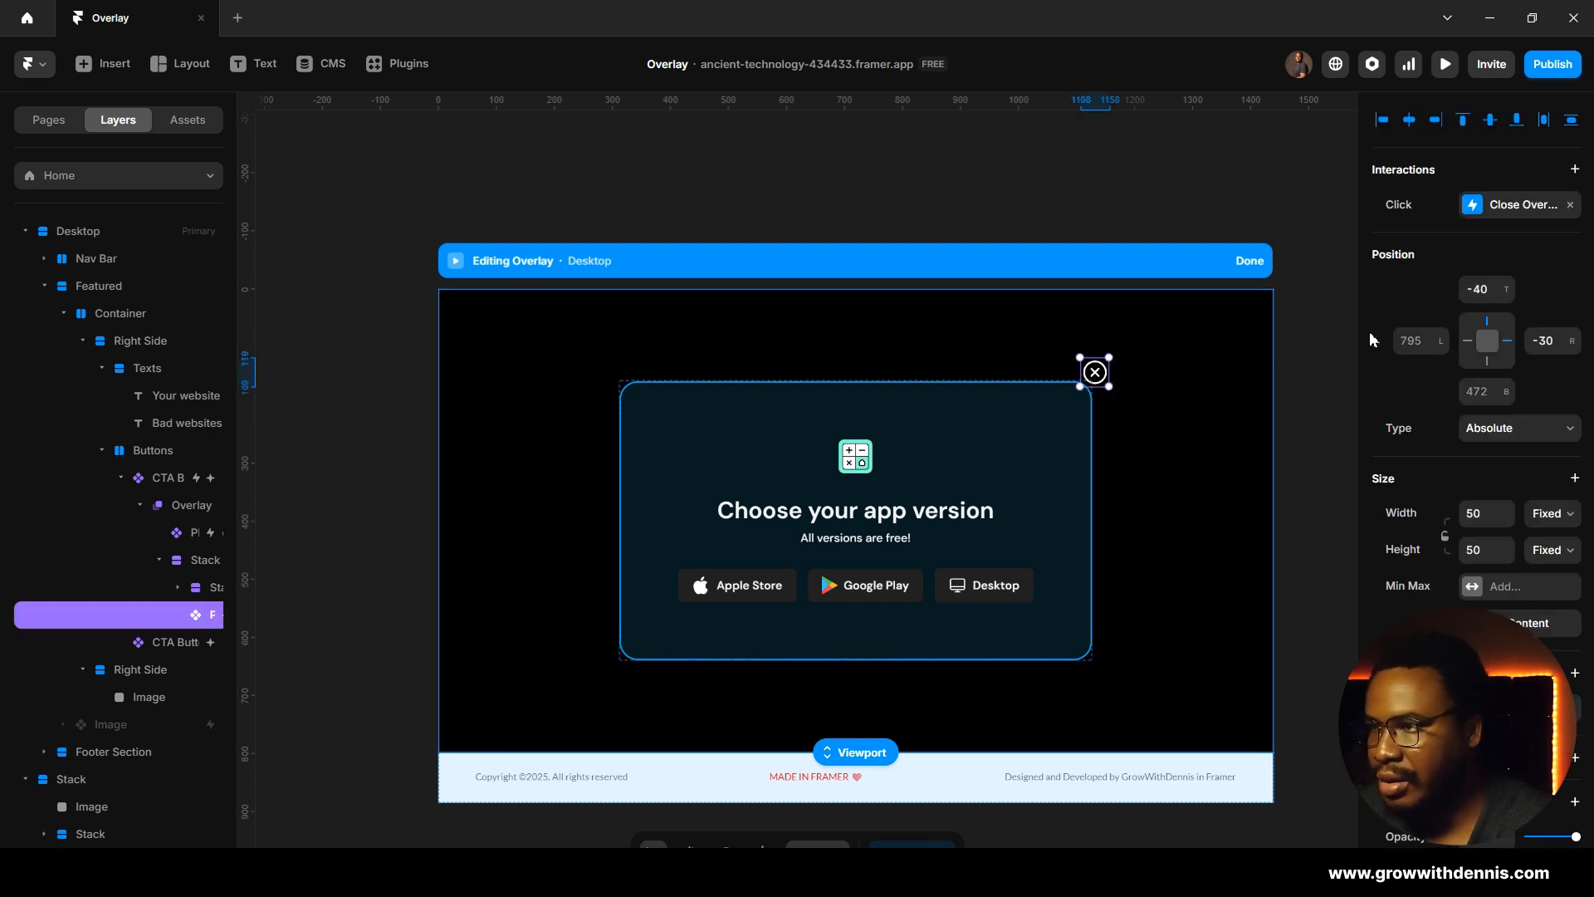
Step: Try a right offset of -35 for the close icon, and settle on -40
{"action": "left_click", "coordinate": [1549, 349]}
{"action": "type", "text": "-50"}
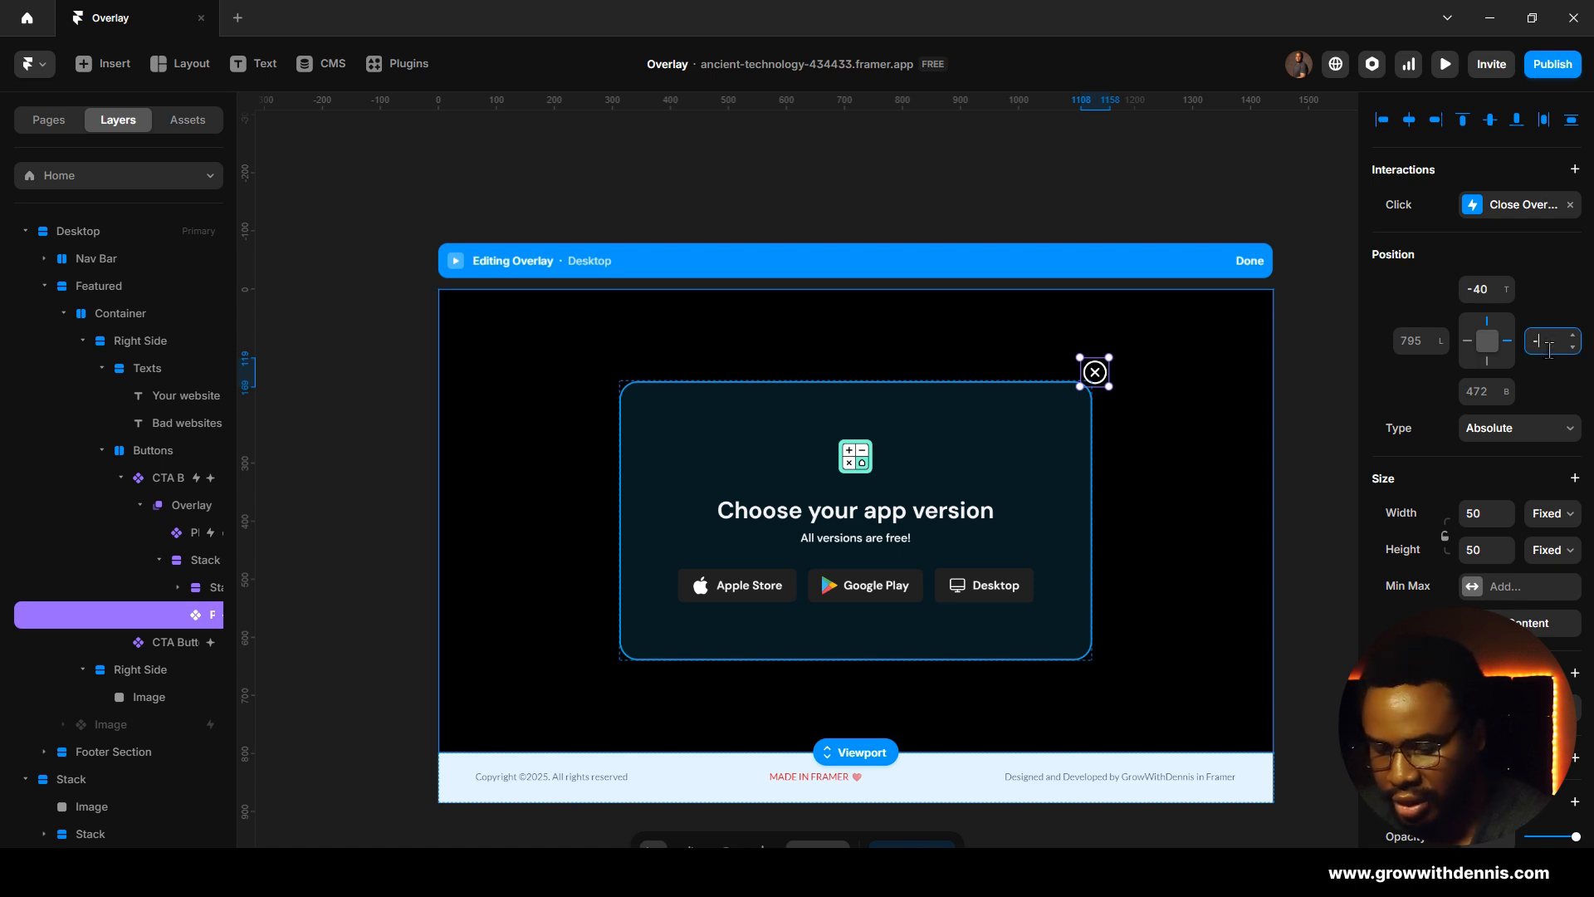
{"action": "key", "text": "Return"}
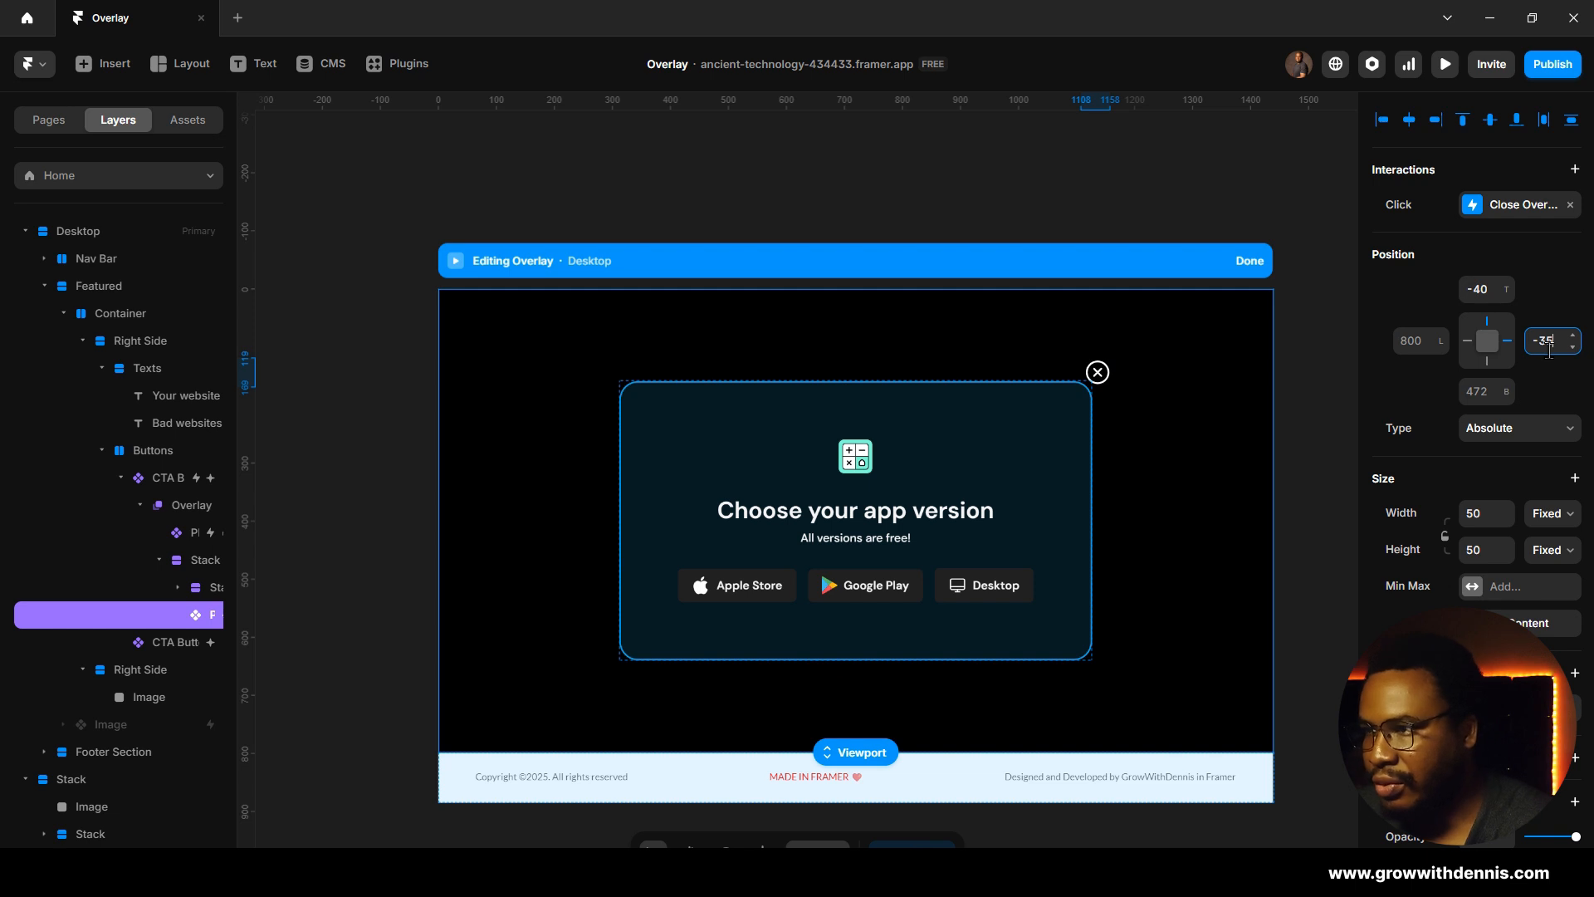
{"action": "type", "text": "-50"}
{"action": "key", "text": "BackSpace"}
{"action": "key", "text": "BackSpace"}
{"action": "type", "text": "40"}
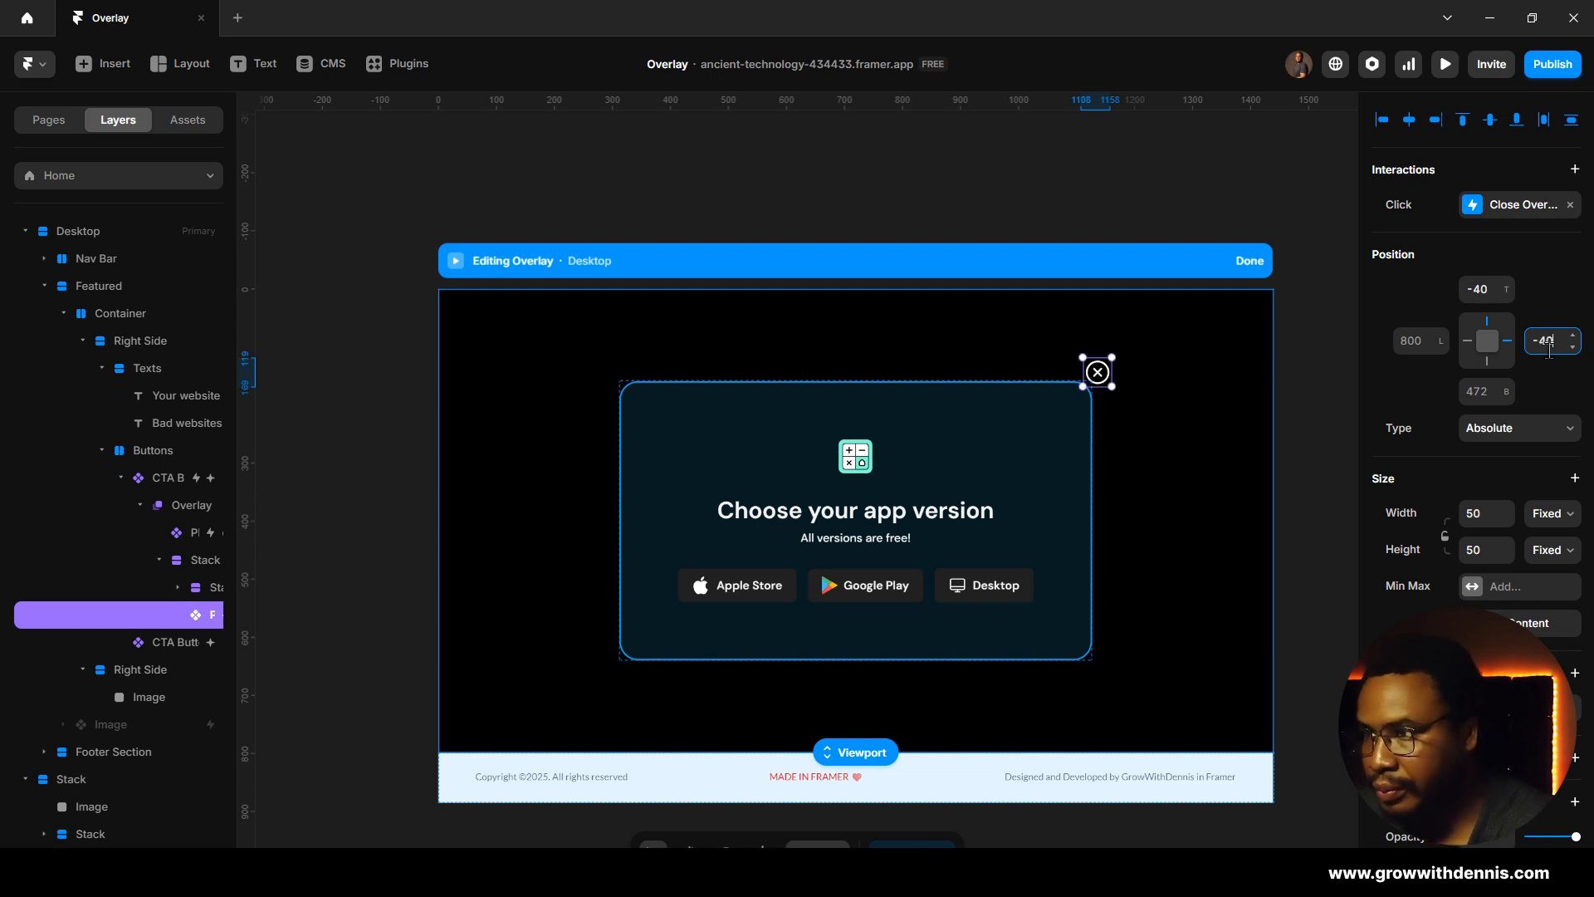
{"action": "key", "text": "Return"}
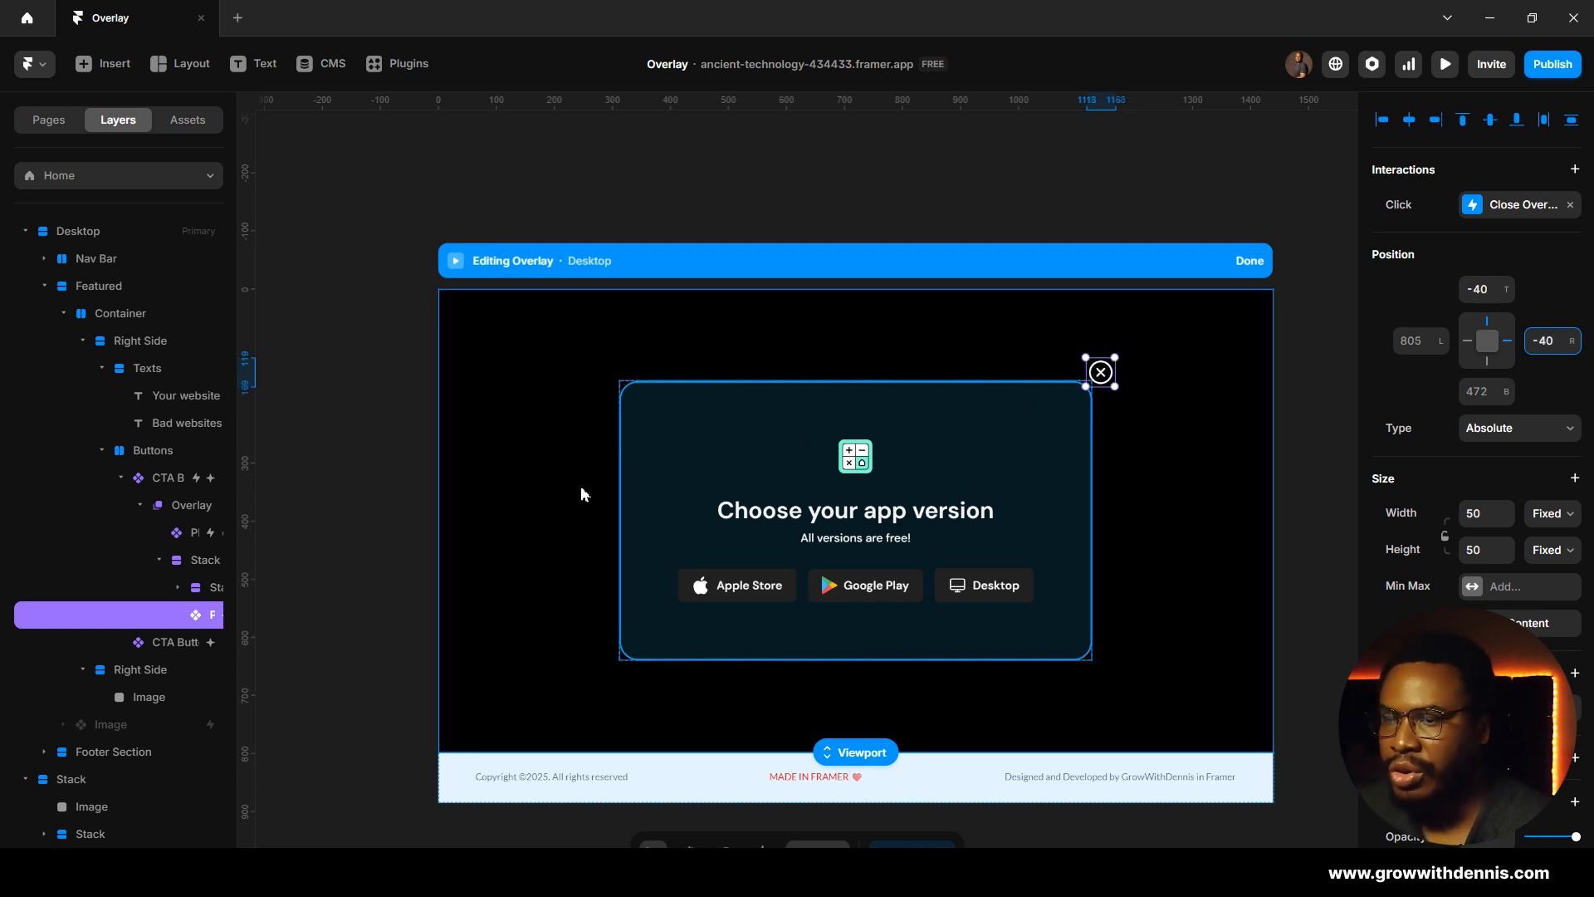
Step: Finish the overlay editing and preview the page at 1696 width, opening the download popup and closing it with its close icon
{"action": "left_click", "coordinate": [1249, 260]}
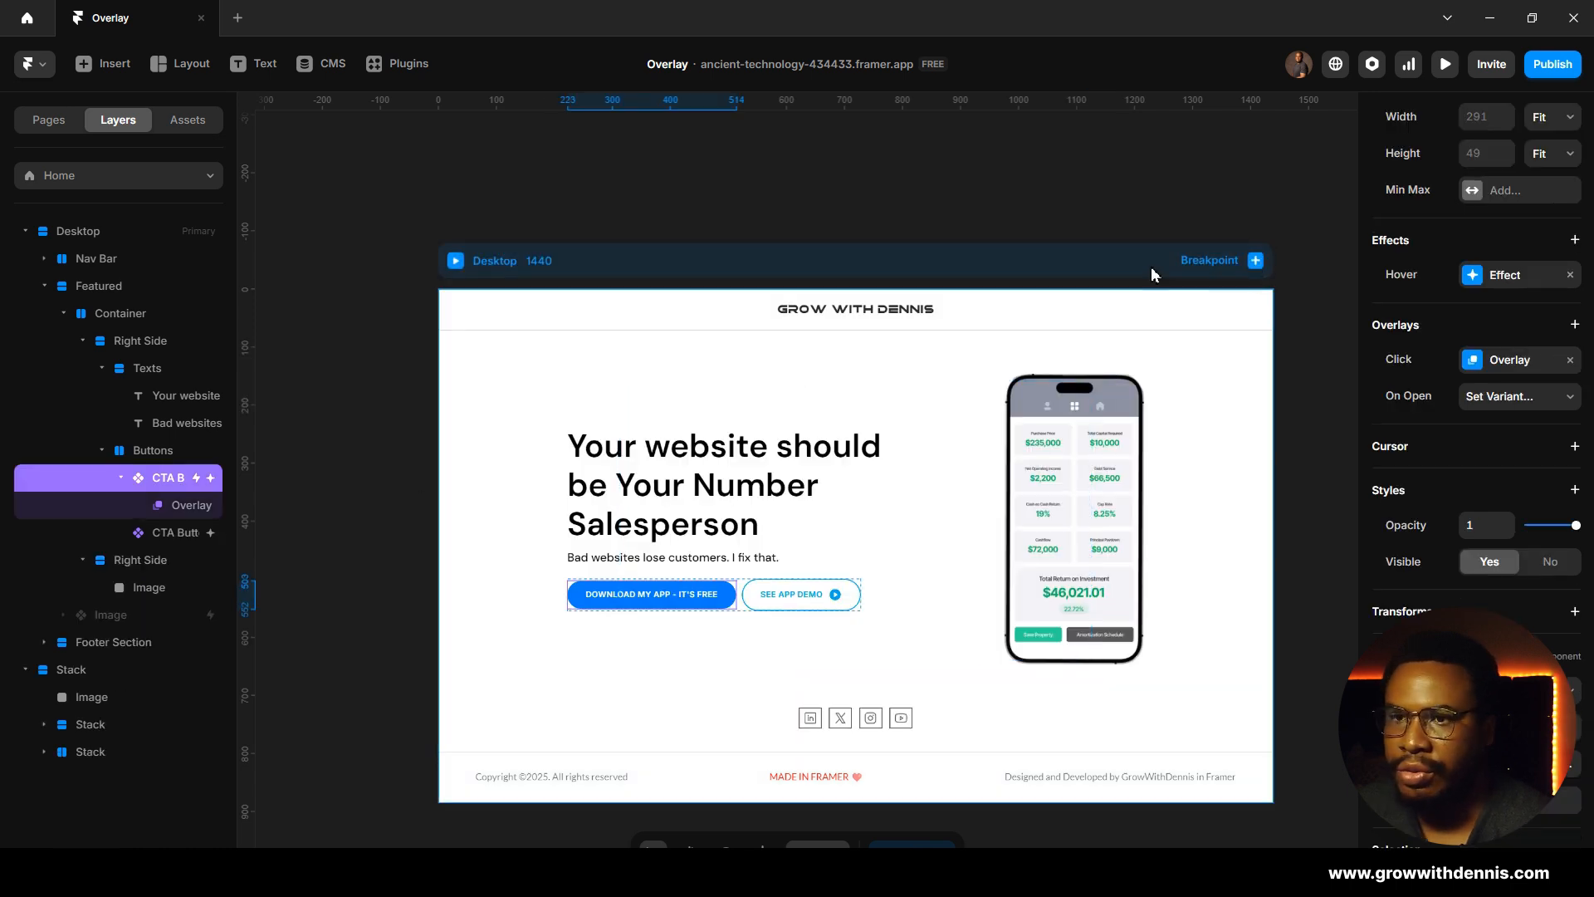
{"action": "left_click", "coordinate": [459, 265]}
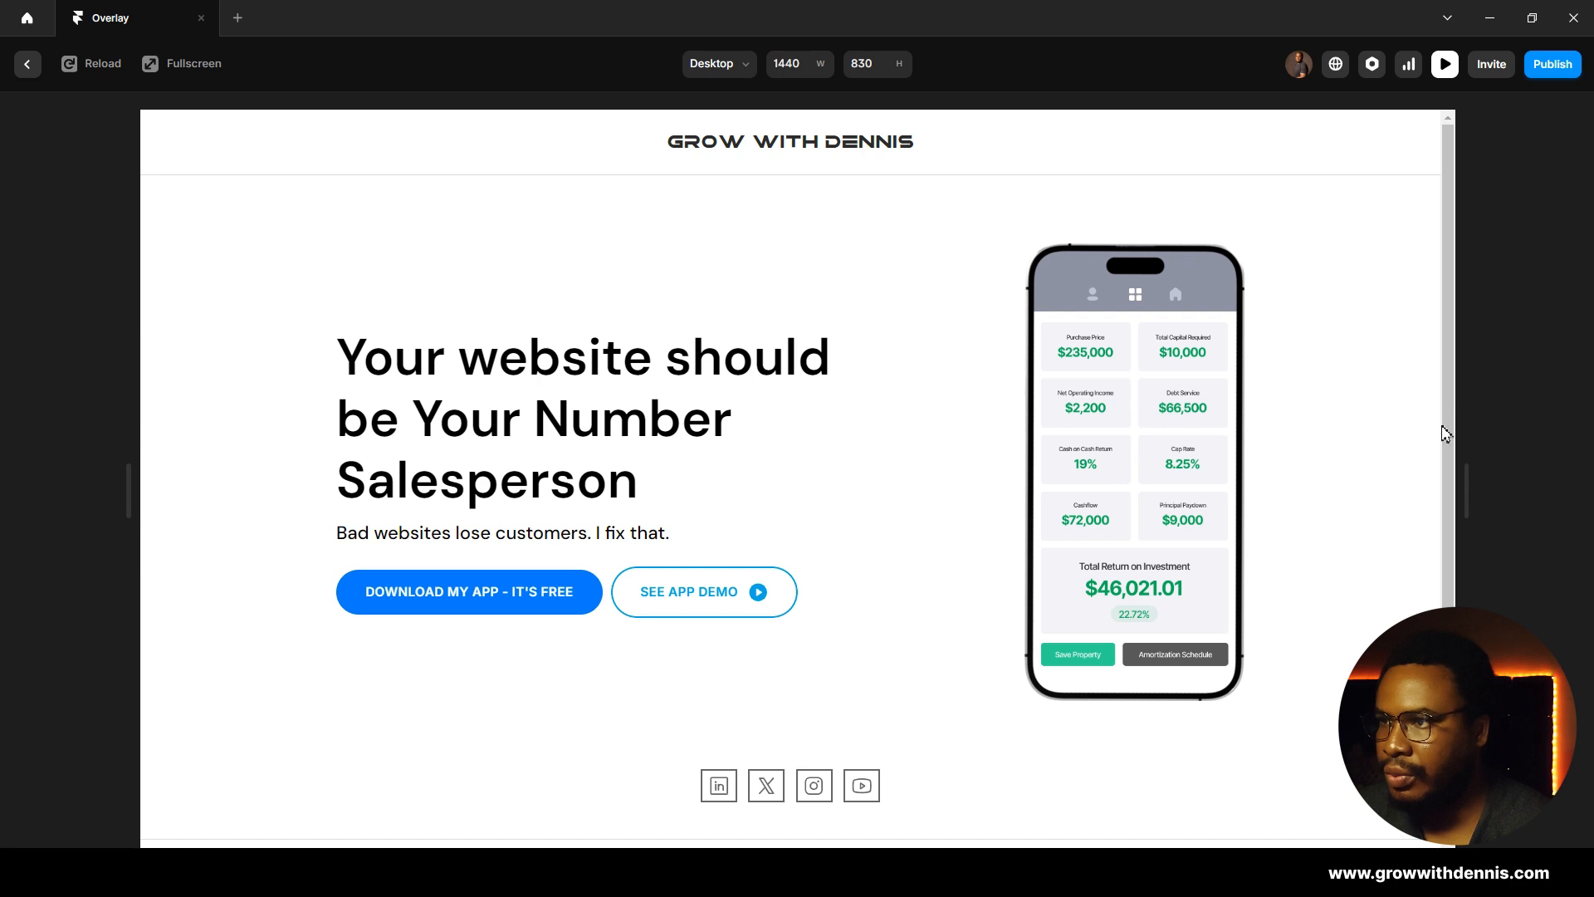
{"action": "left_click_drag", "start_coordinate": [1468, 431], "coordinate": [1592, 425]}
{"action": "left_click", "coordinate": [391, 593]}
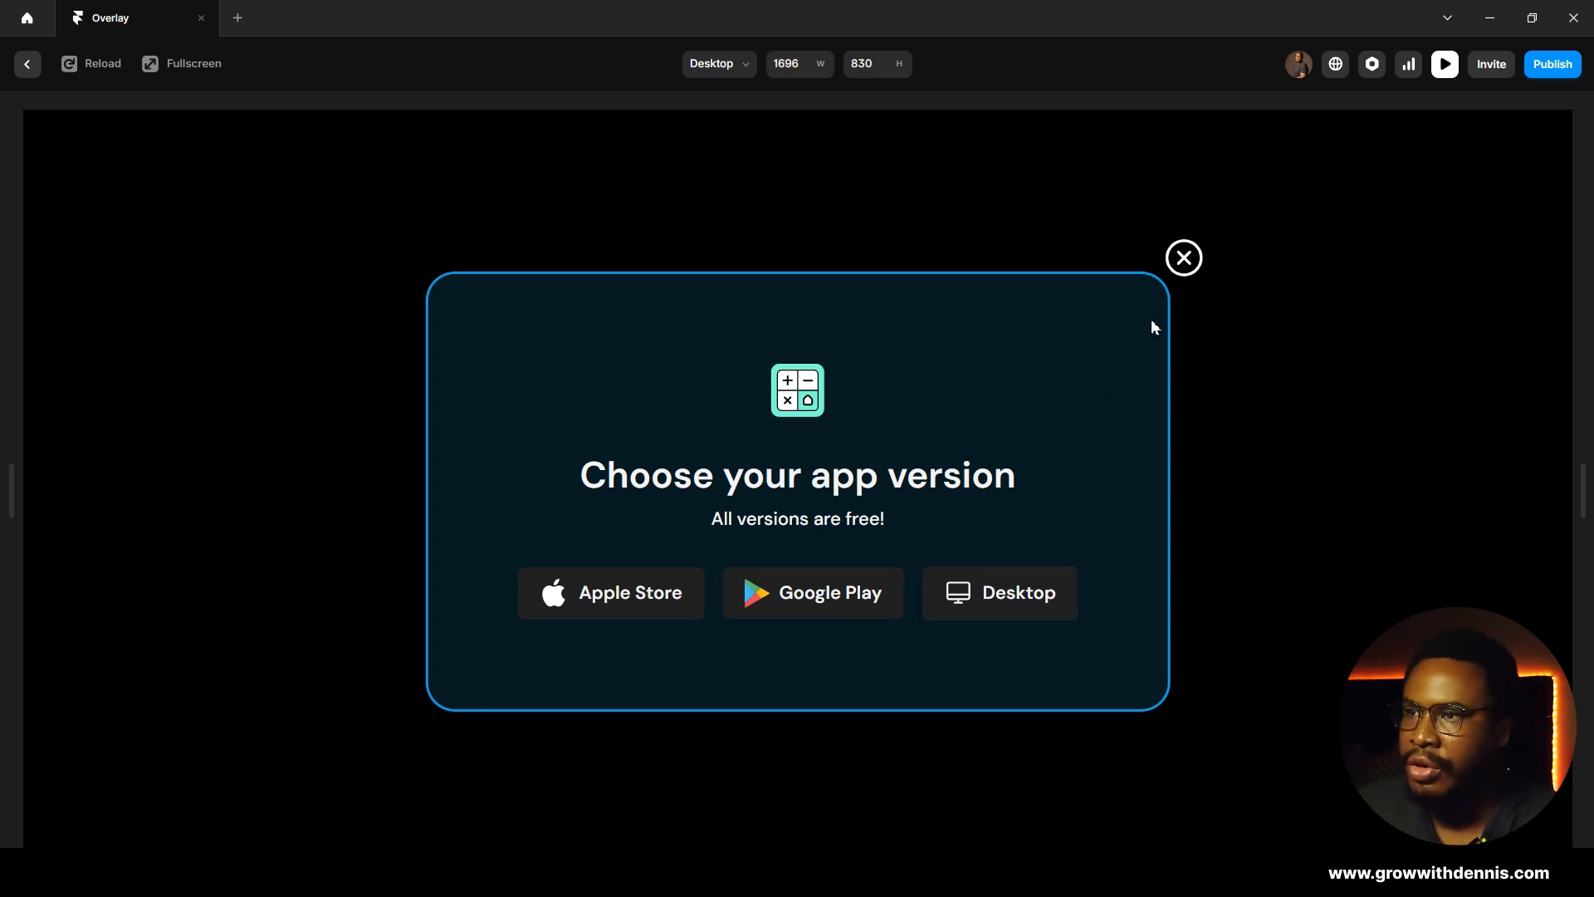
{"action": "left_click", "coordinate": [1183, 257]}
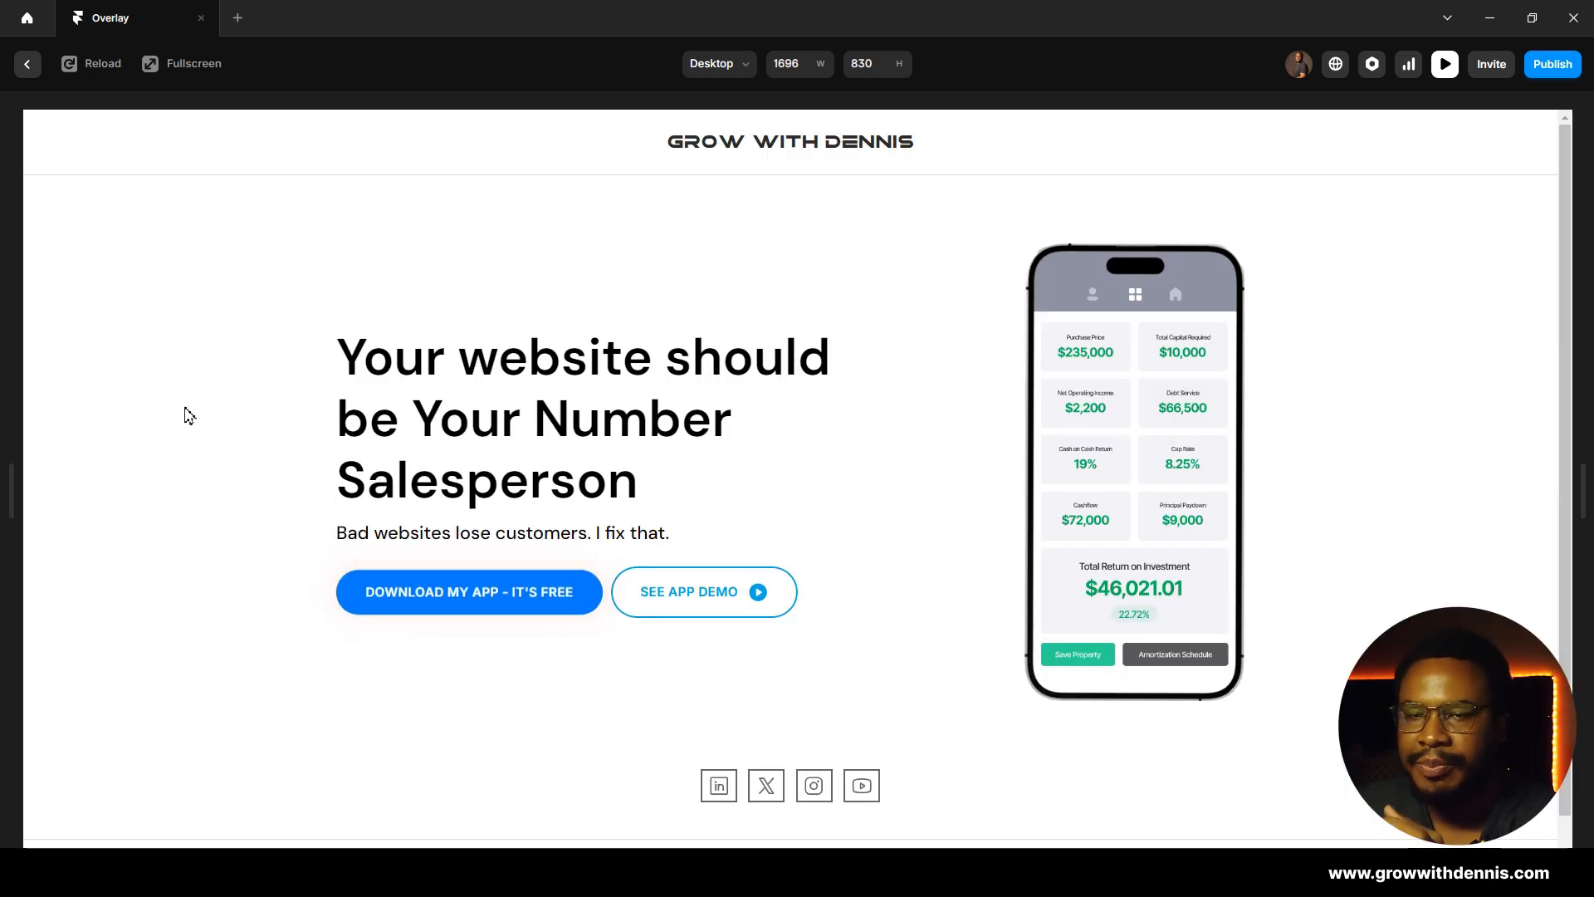
{"action": "left_click", "coordinate": [26, 72]}
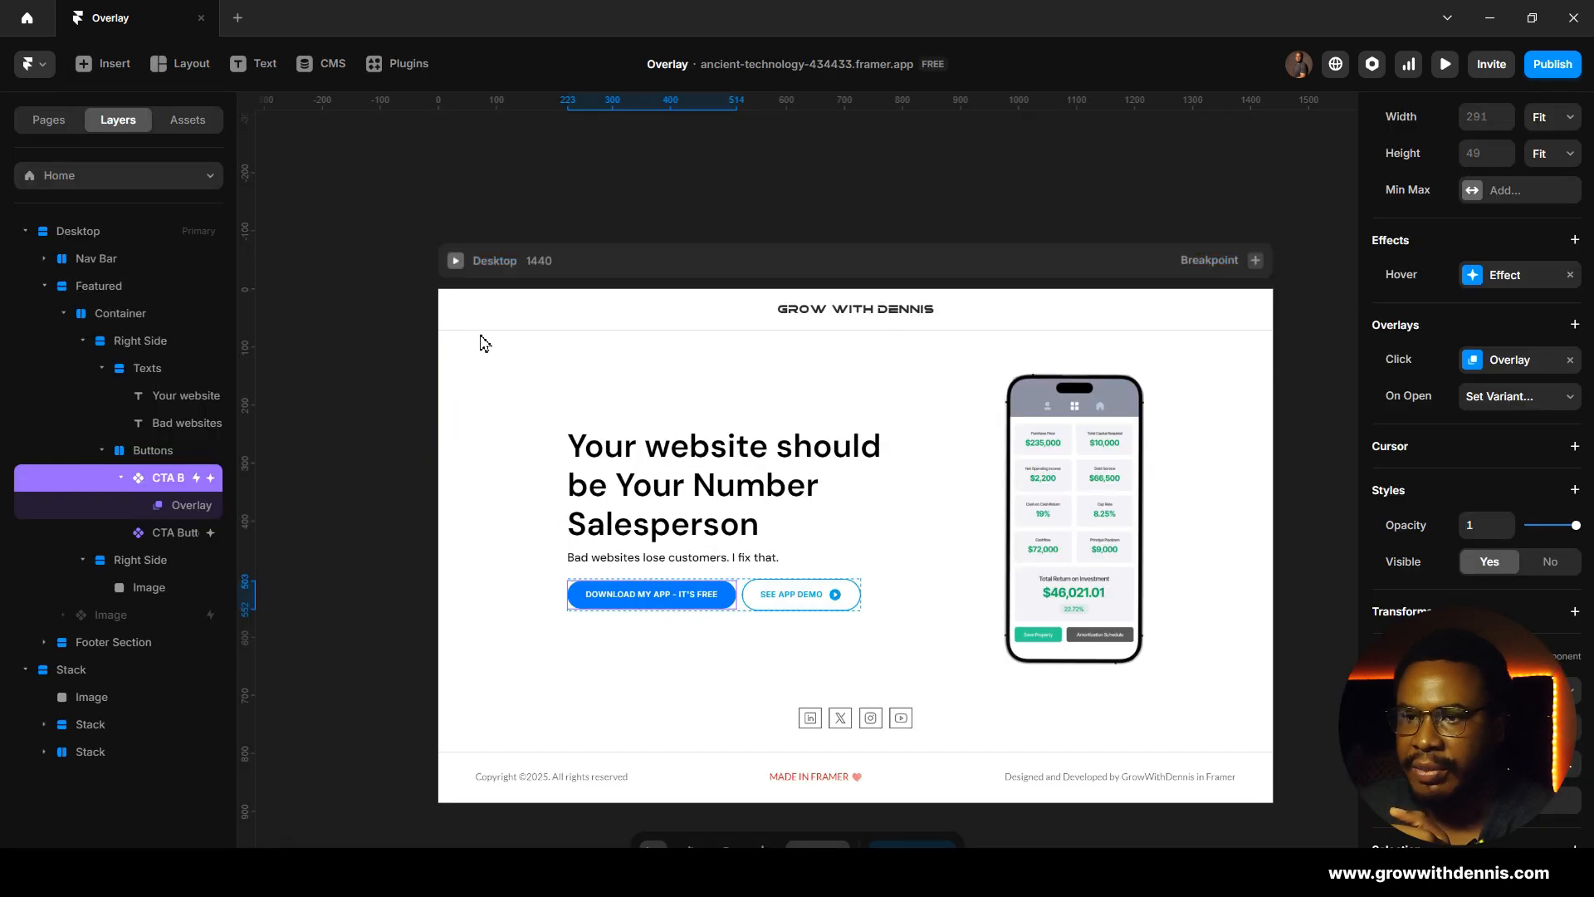
Step: Preview the page again at 1696 width, test the download popup's opening and close icon once more, and return to the canvas
{"action": "left_click", "coordinate": [459, 261]}
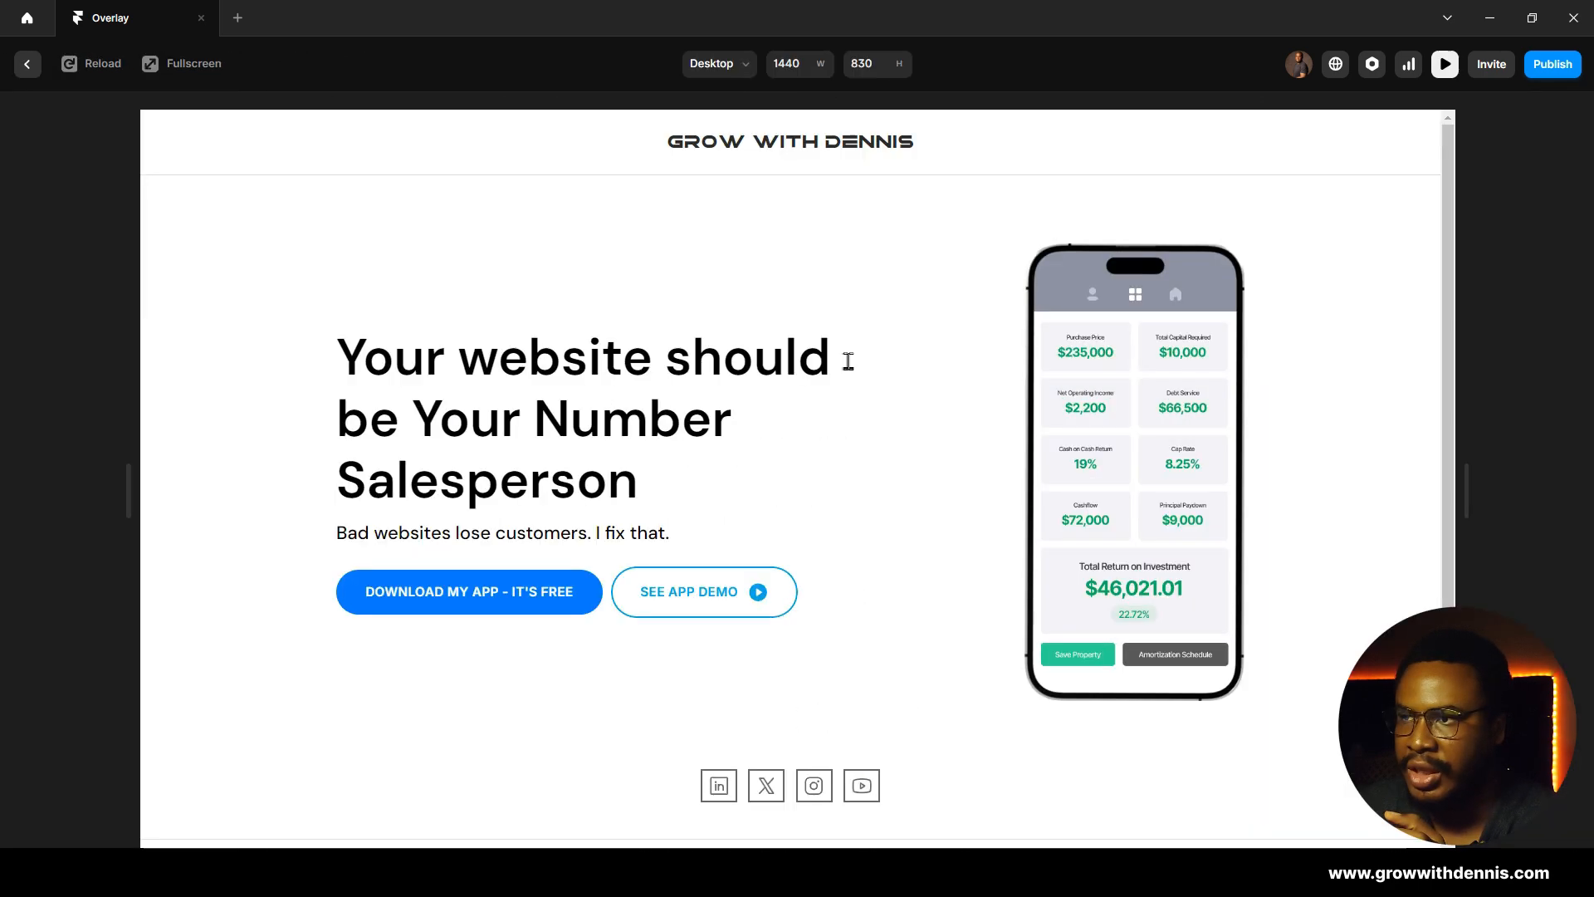
{"action": "double_click", "coordinate": [1482, 453]}
{"action": "left_click", "coordinate": [546, 599]}
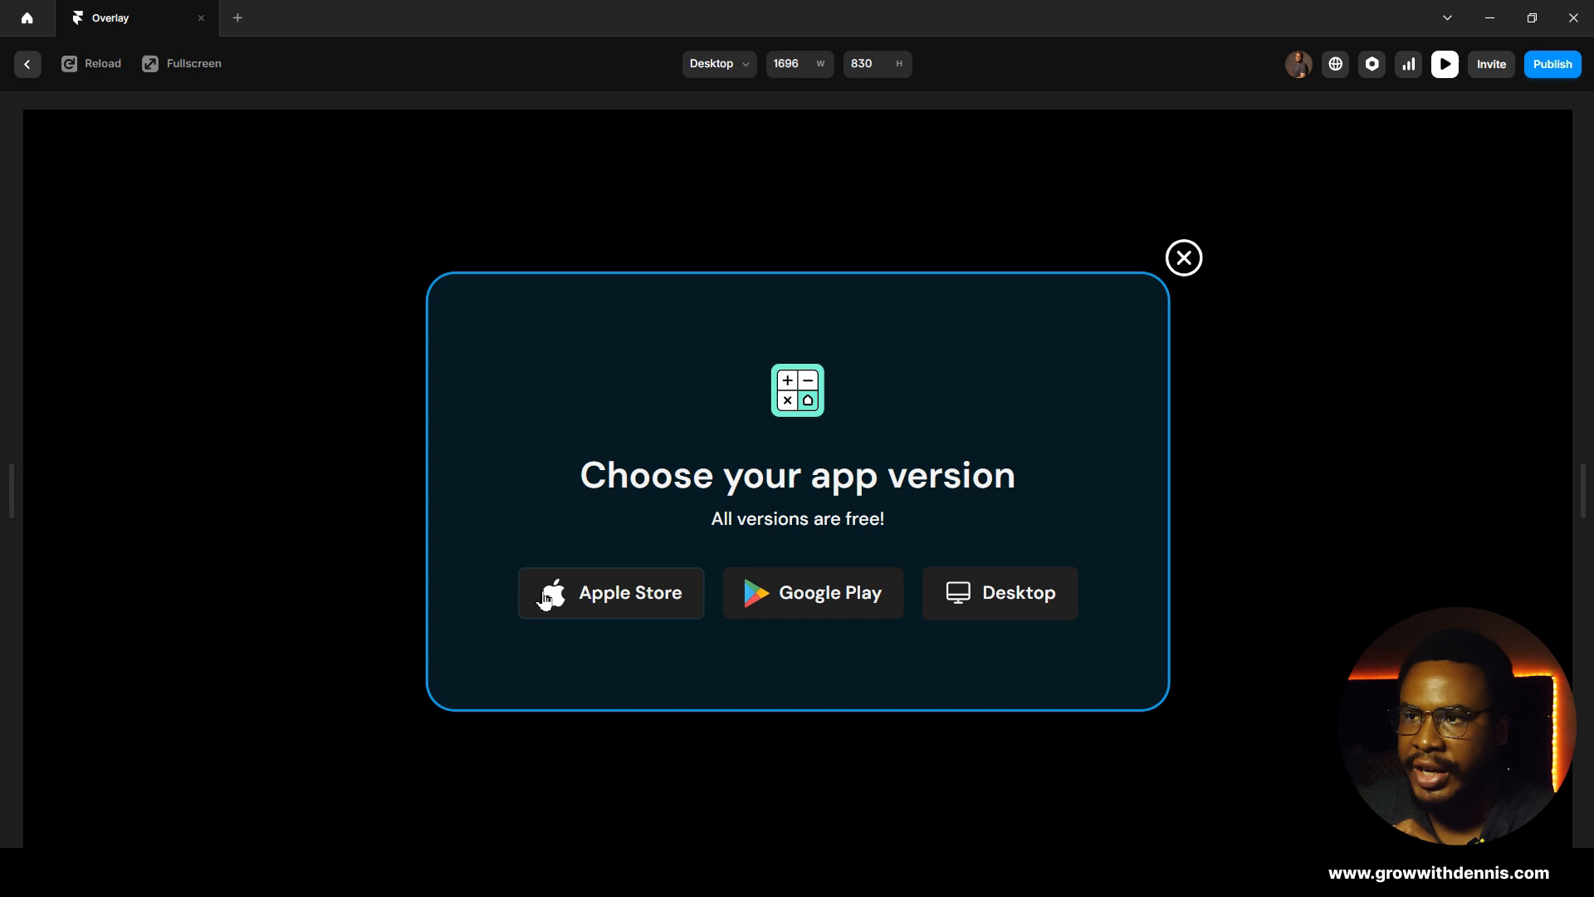
{"action": "left_click", "coordinate": [1184, 259]}
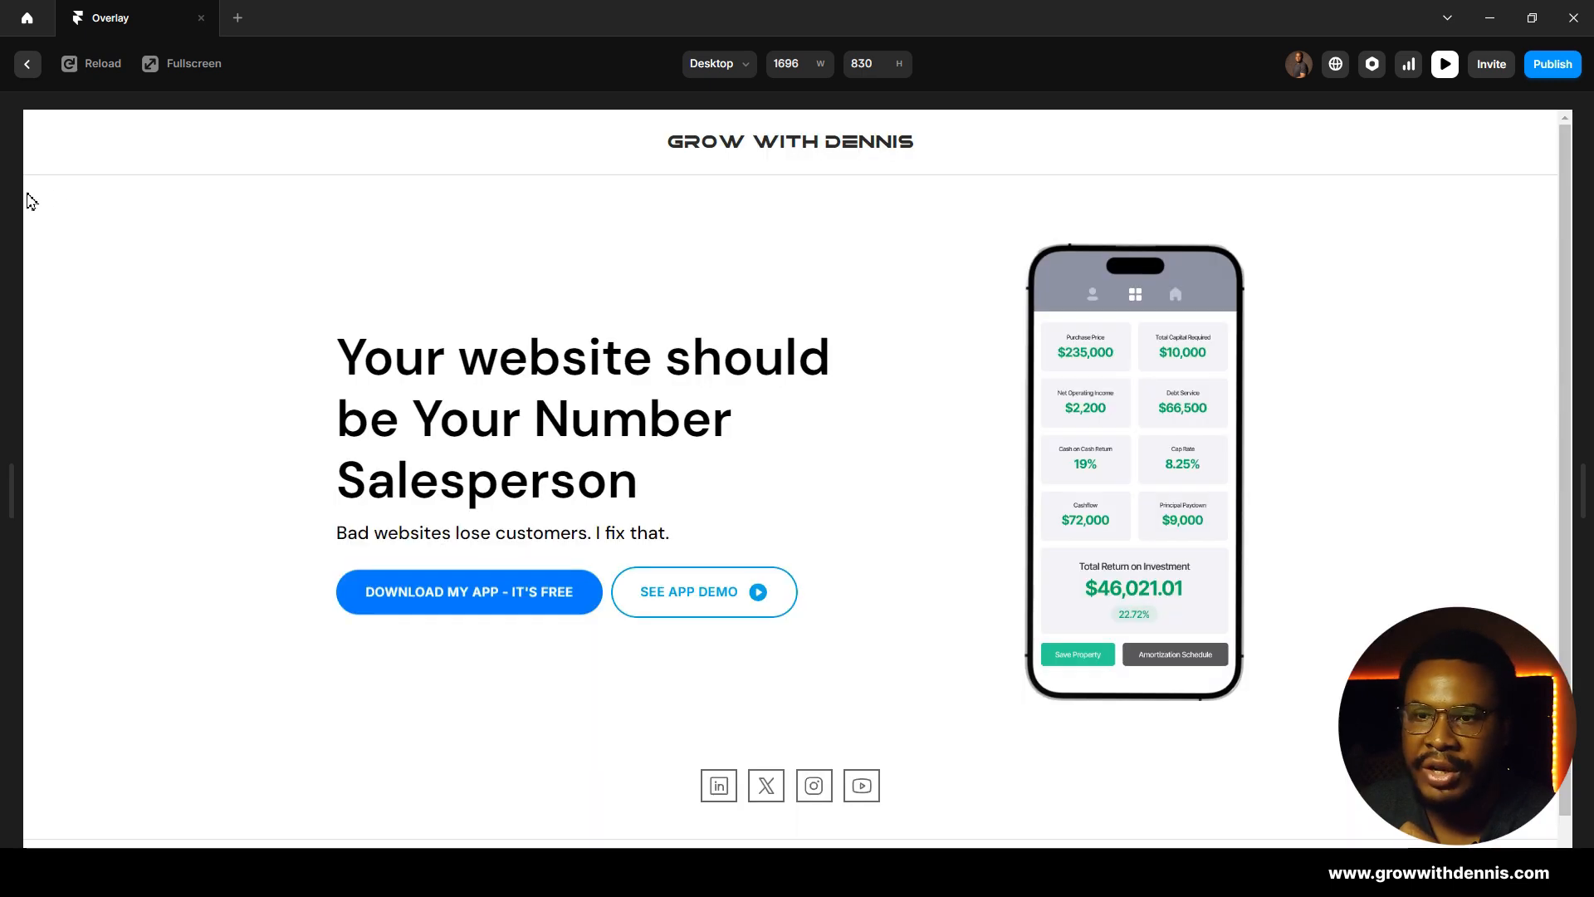
{"action": "left_click", "coordinate": [39, 71]}
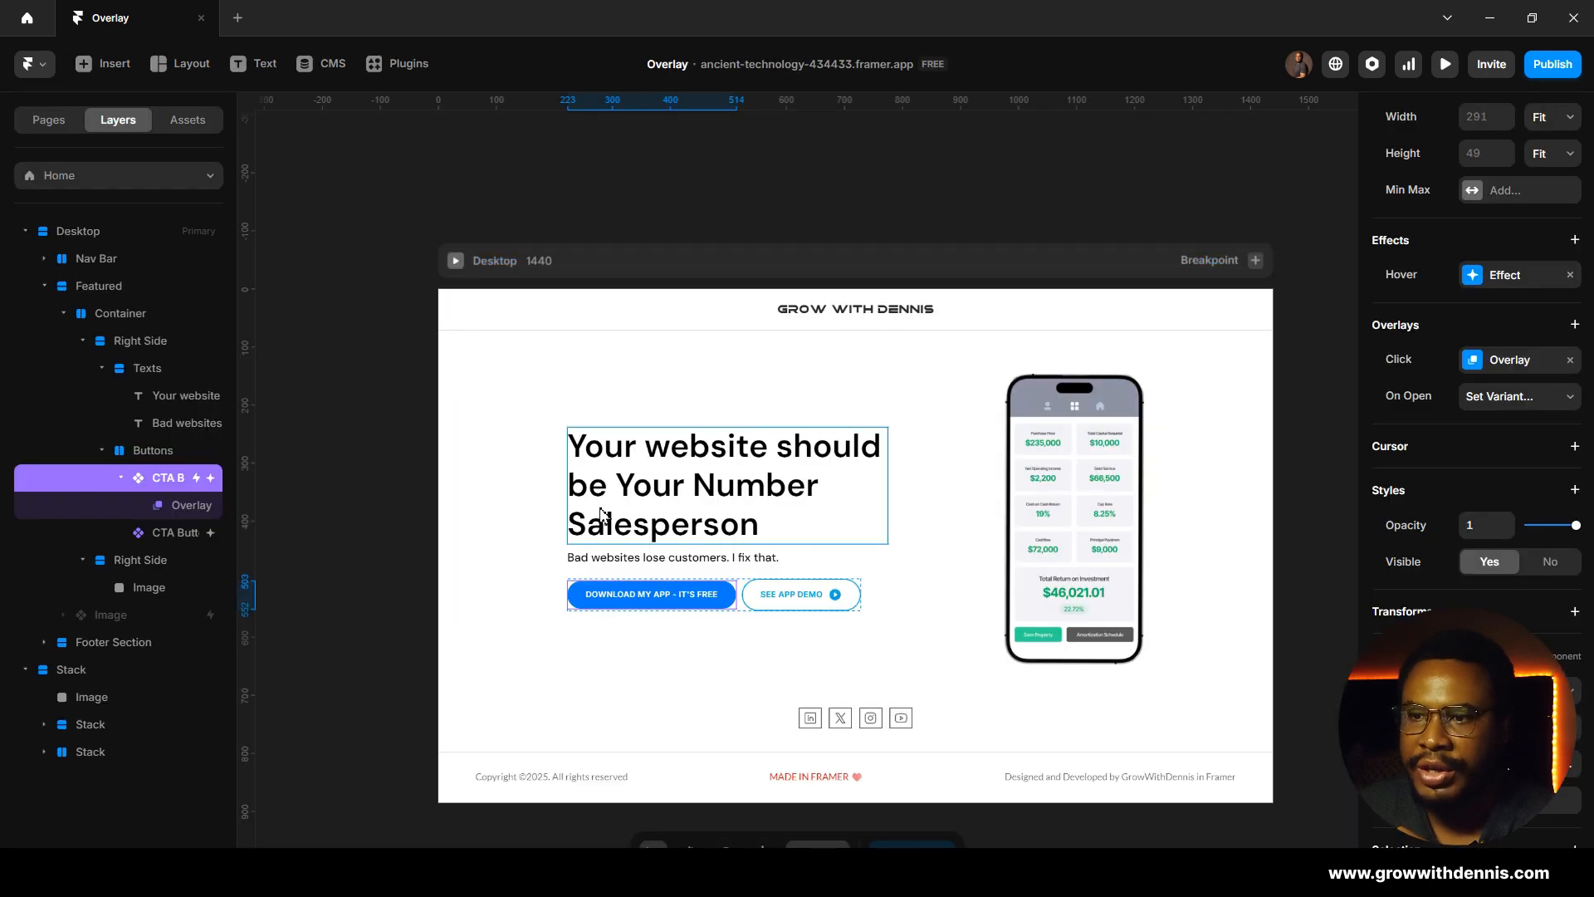
Step: Reopen the download button's overlay, give its close icon a Pointer cursor and finish editing the overlay
{"action": "left_click", "coordinate": [1486, 366]}
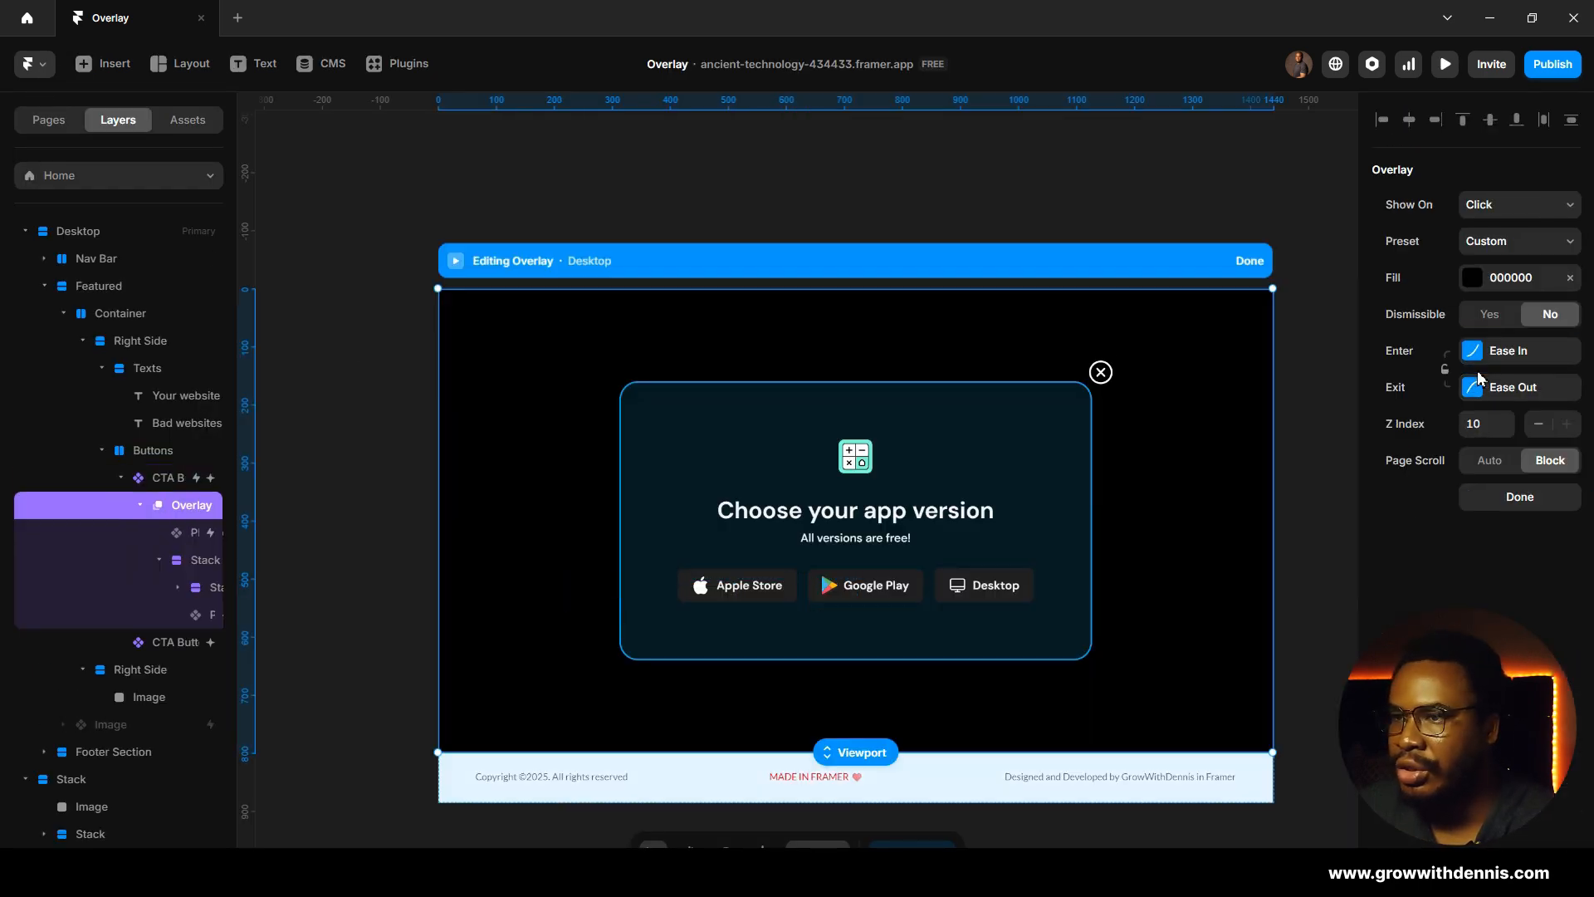
{"action": "scroll", "coordinate": [1391, 622], "scroll_direction": "down", "scroll_amount": 3}
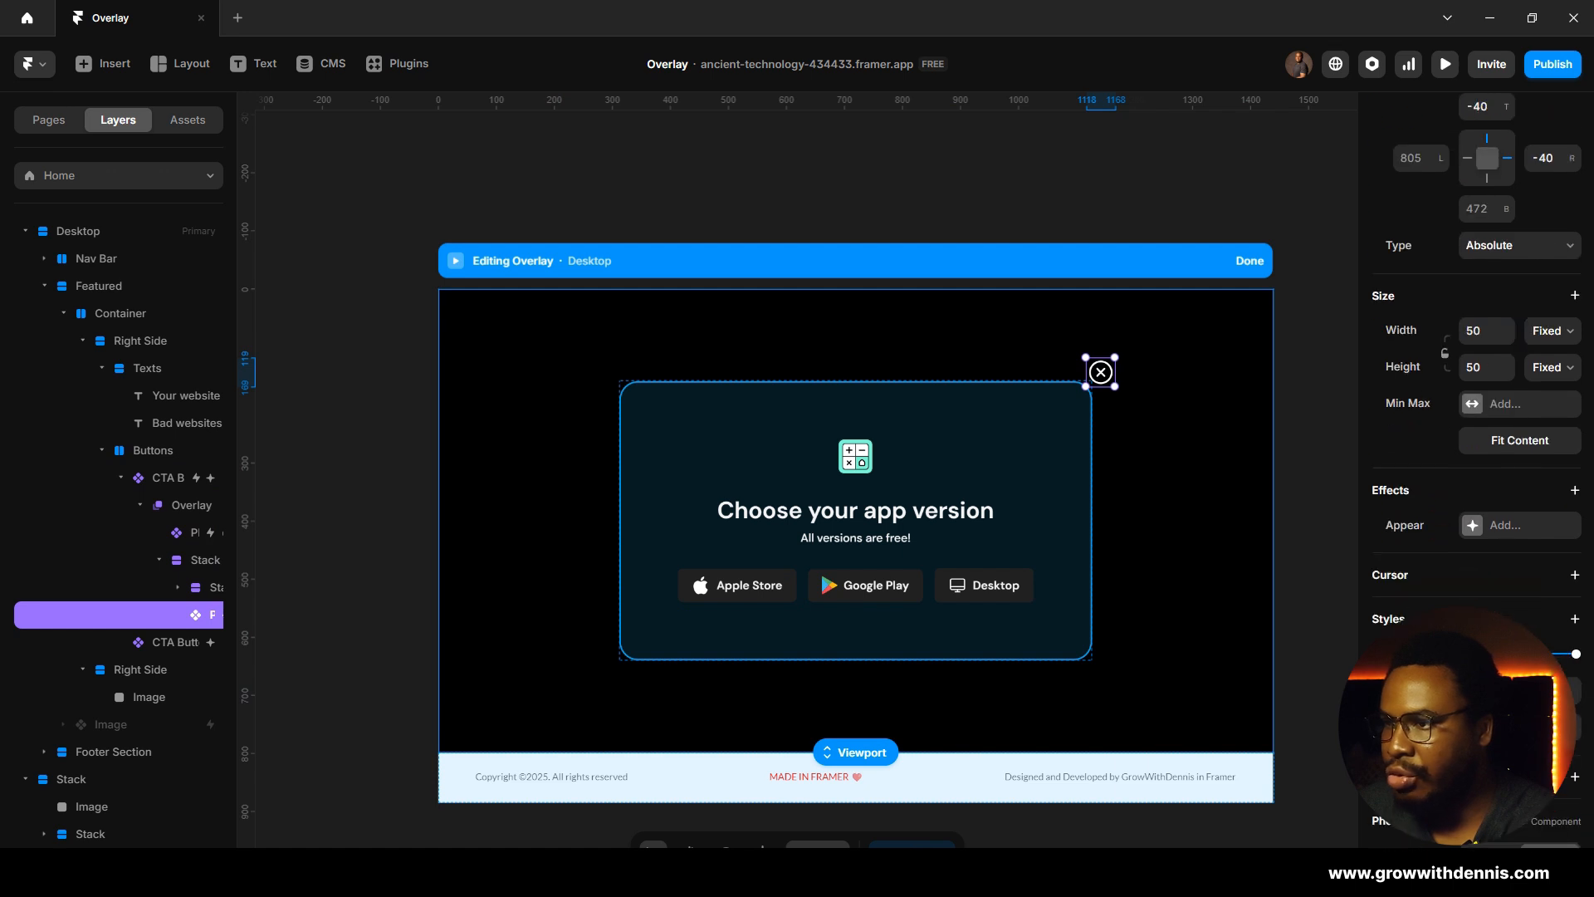
{"action": "left_click", "coordinate": [1574, 575]}
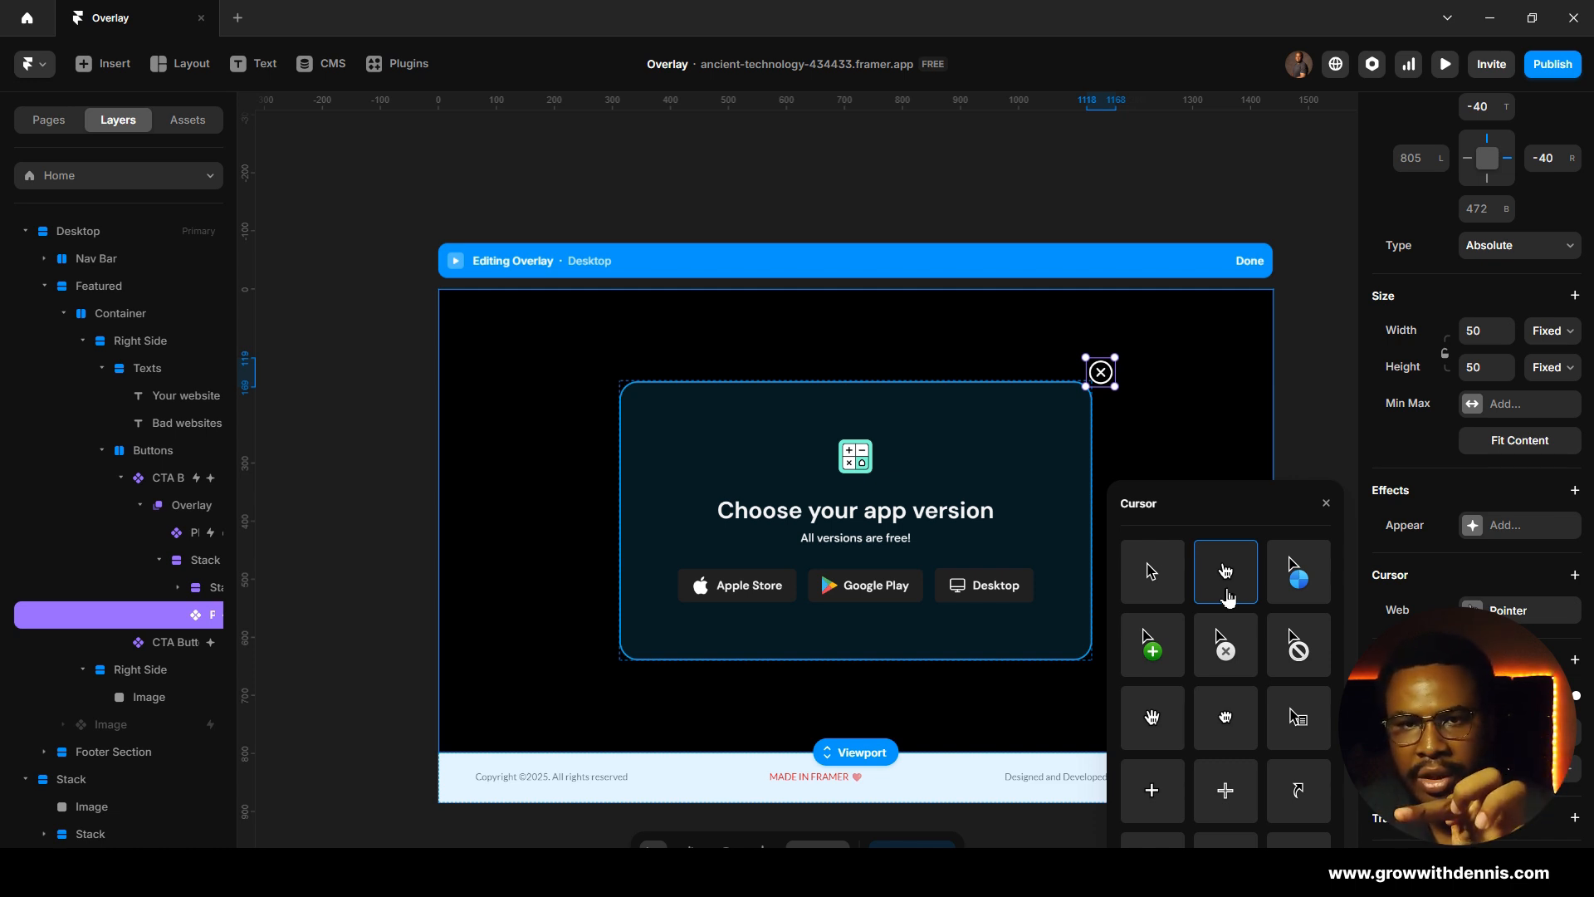
{"action": "left_click", "coordinate": [1249, 261]}
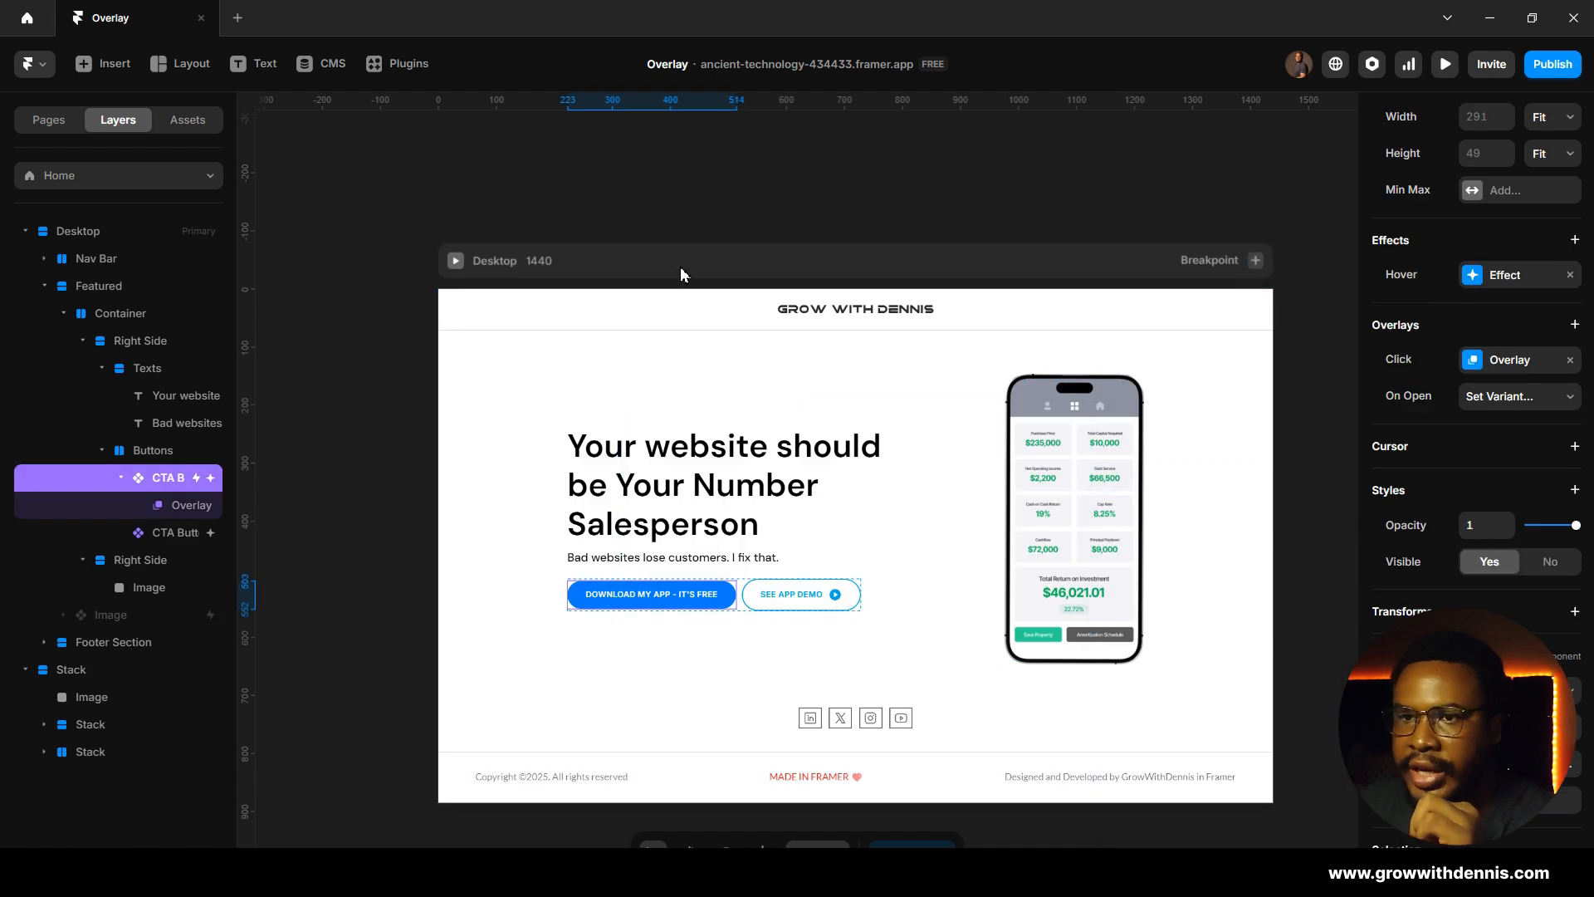
Step: Preview the page at 1696 width and check the close icon's cursor and closing action in the download popup
{"action": "left_click", "coordinate": [456, 260]}
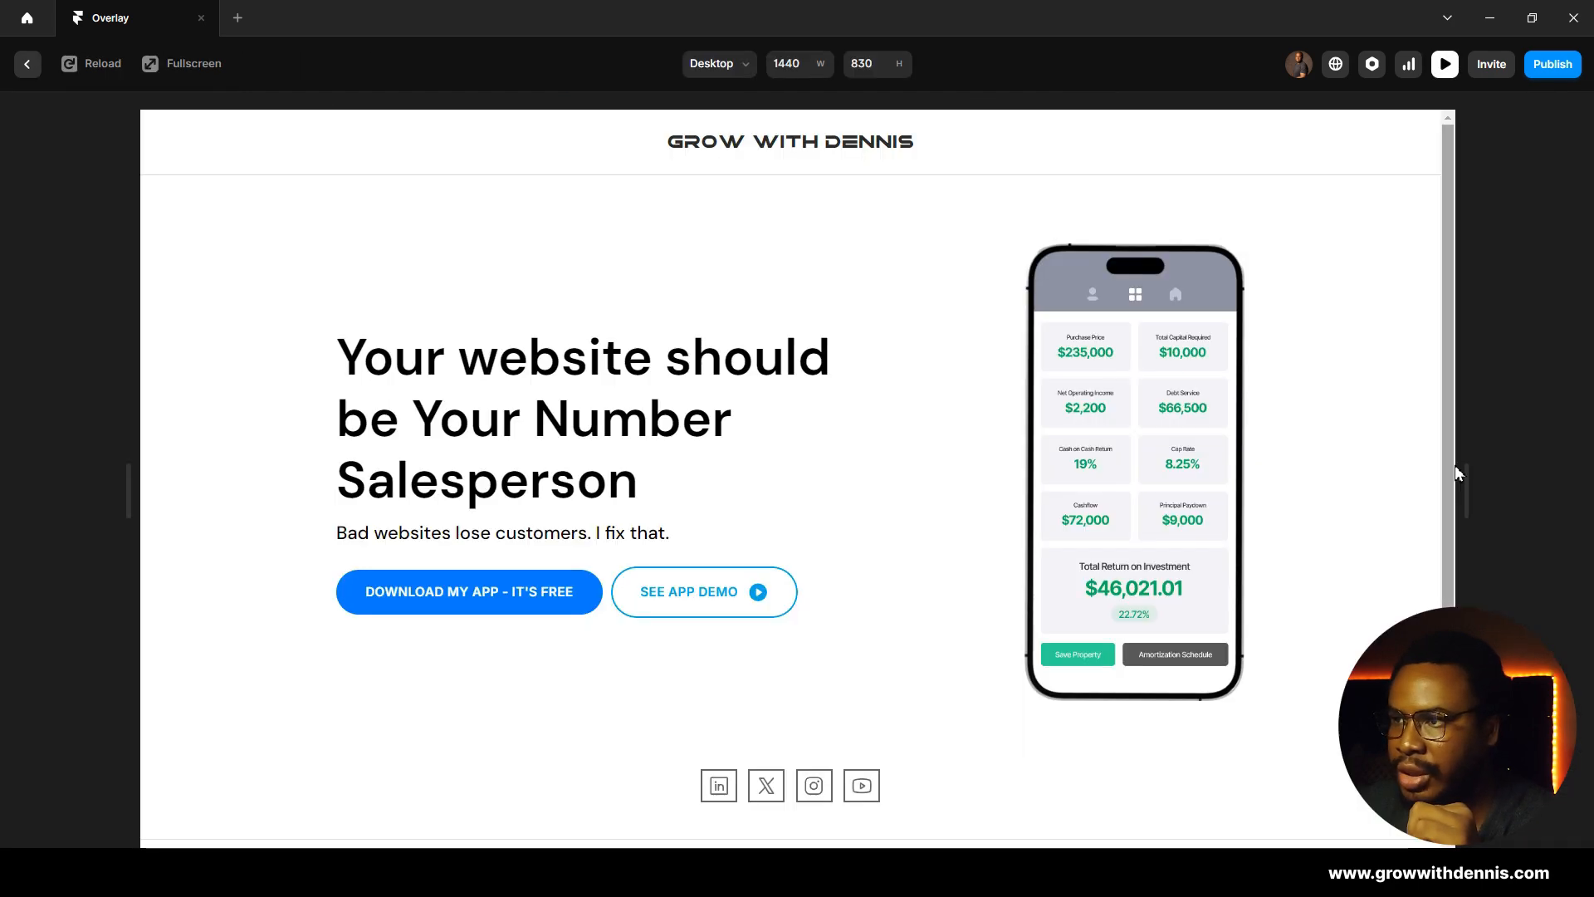
{"action": "left_click_drag", "start_coordinate": [1457, 474], "coordinate": [1578, 488]}
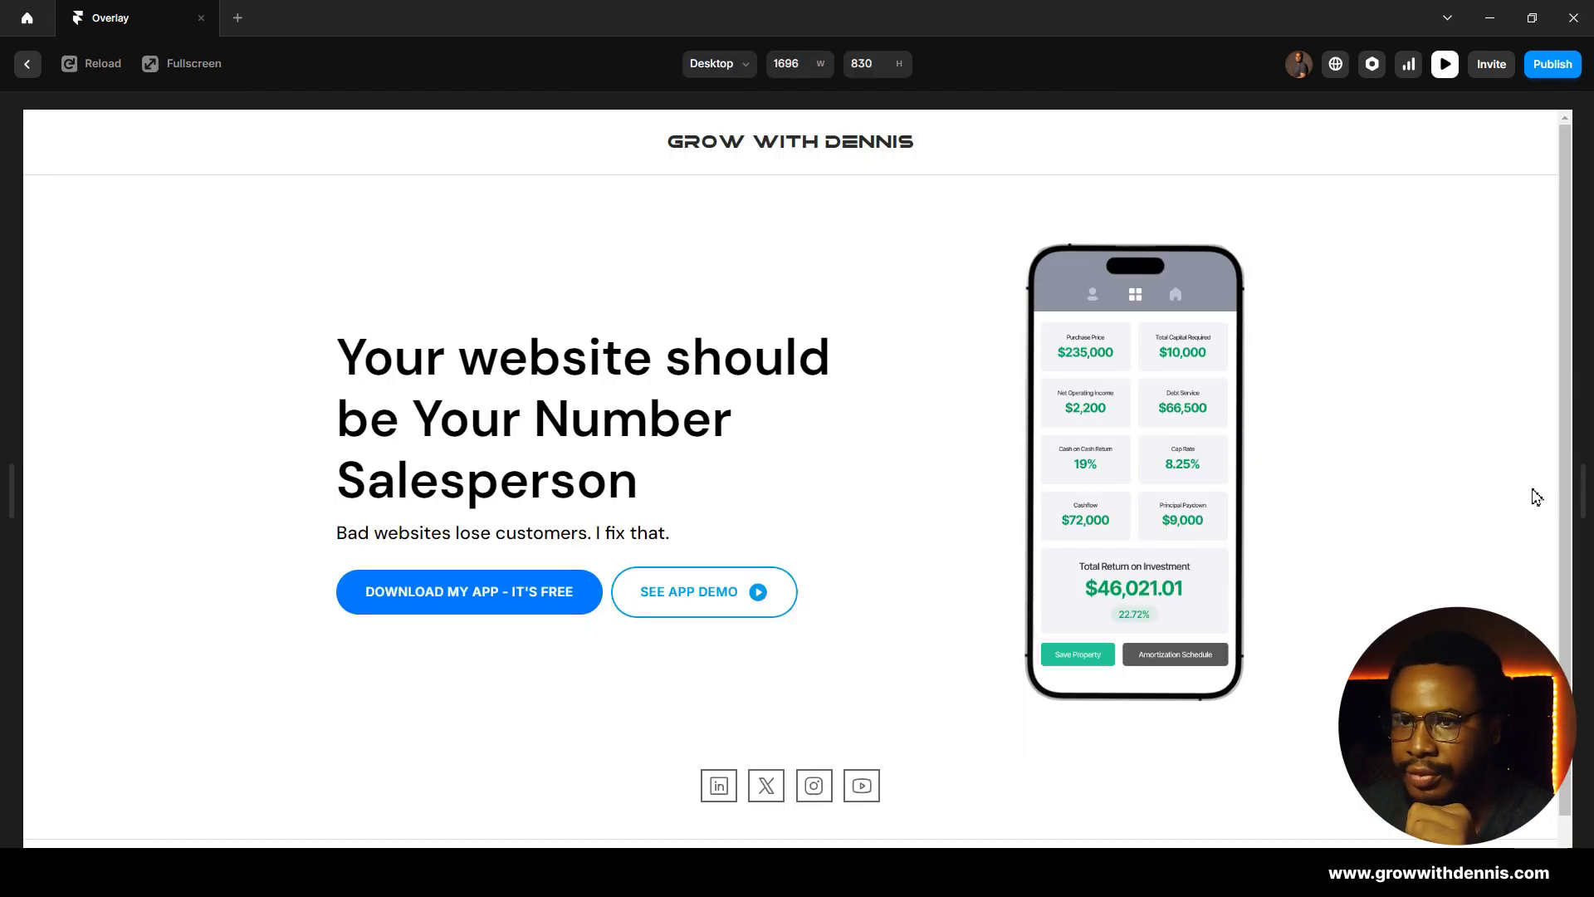
{"action": "left_click", "coordinate": [470, 598]}
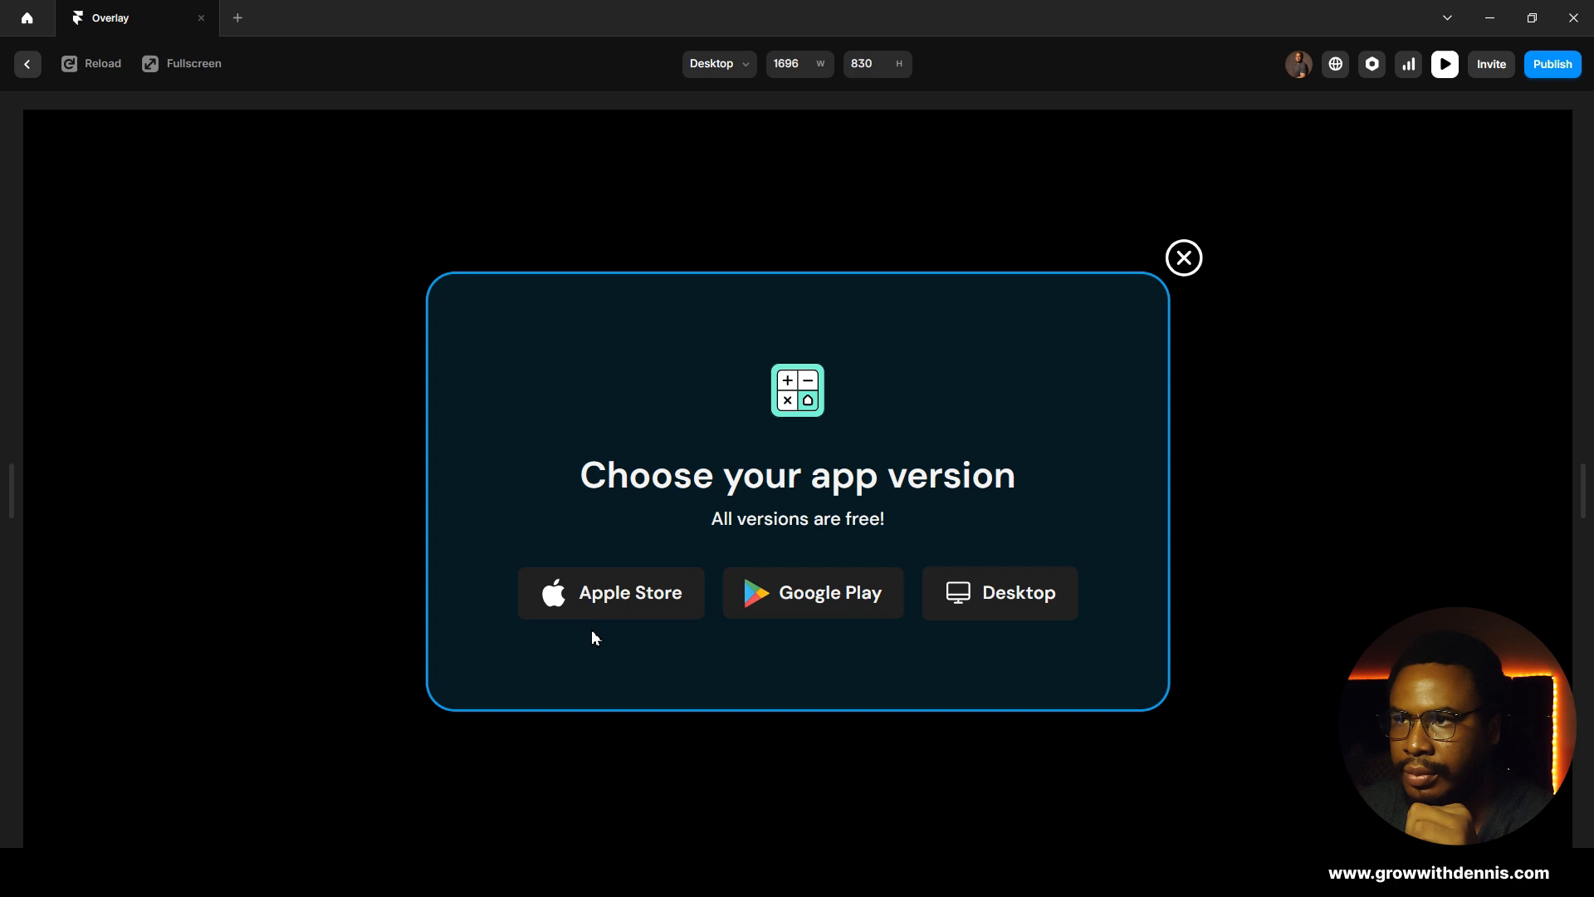
{"action": "left_click", "coordinate": [1185, 259]}
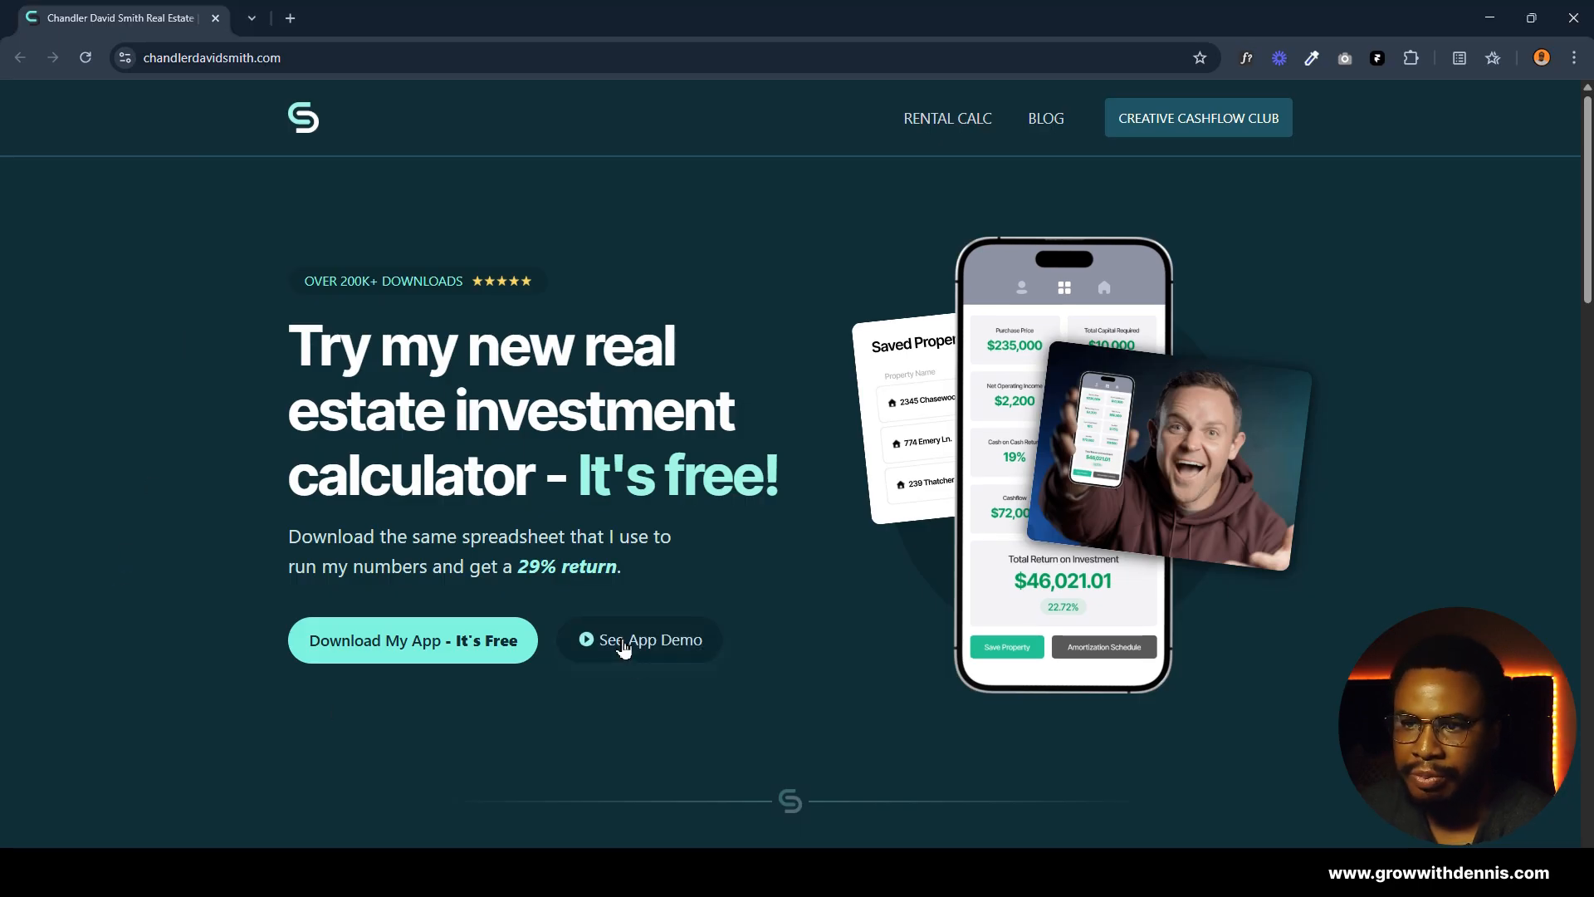
Step: On the reference site in the browser, open the See App Demo video popup and dismiss it from the background, twice
{"action": "left_click", "coordinate": [625, 646]}
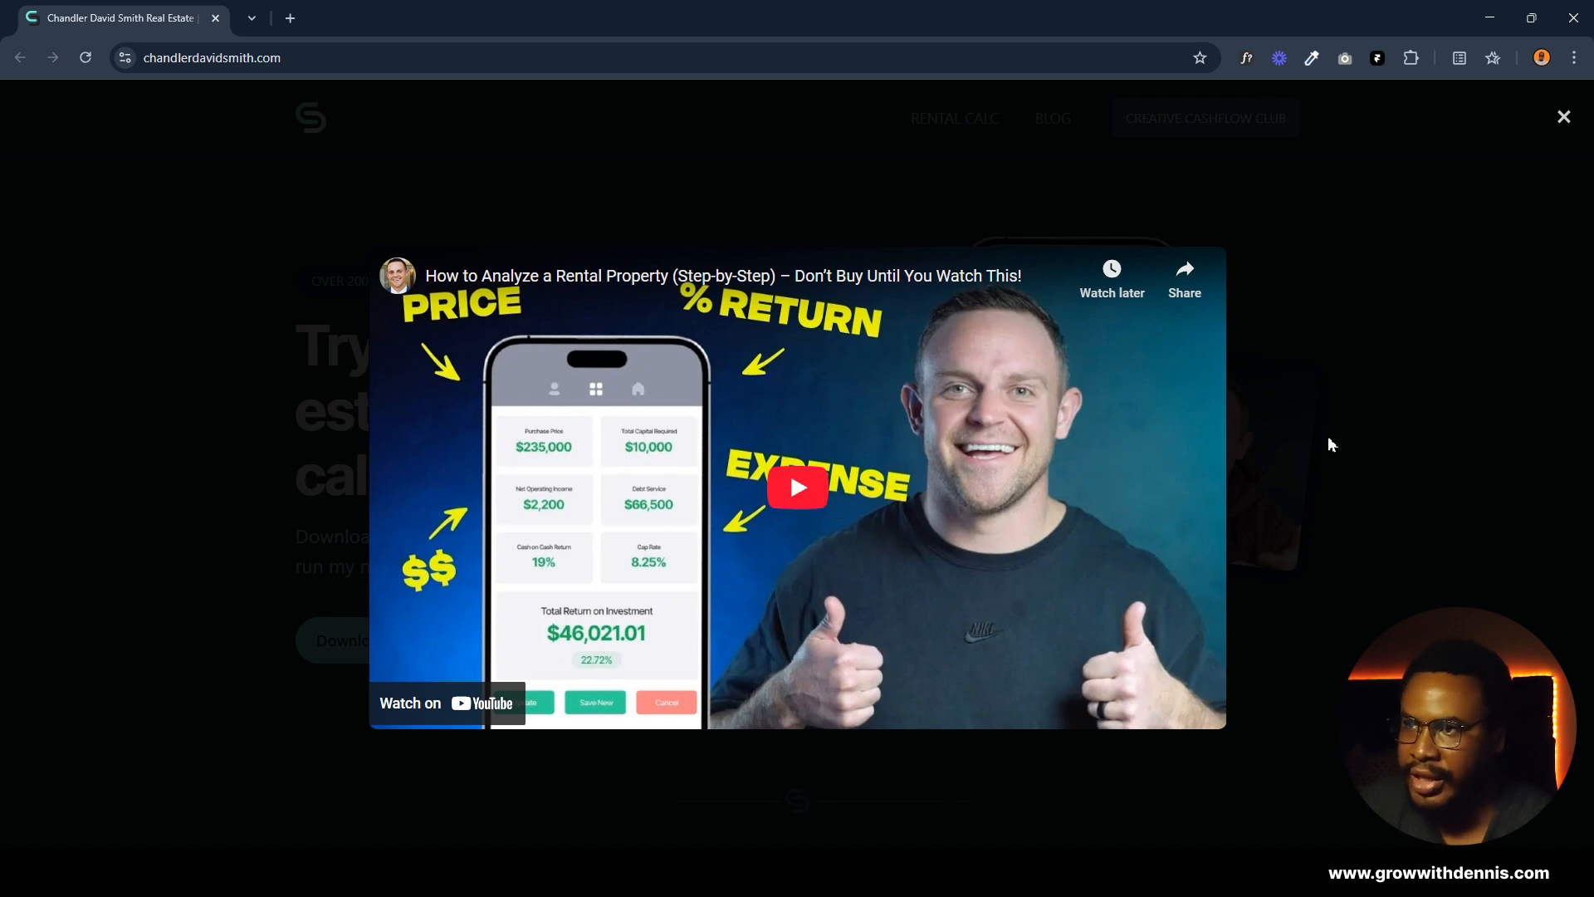
{"action": "left_click", "coordinate": [1349, 448]}
{"action": "left_click", "coordinate": [632, 641]}
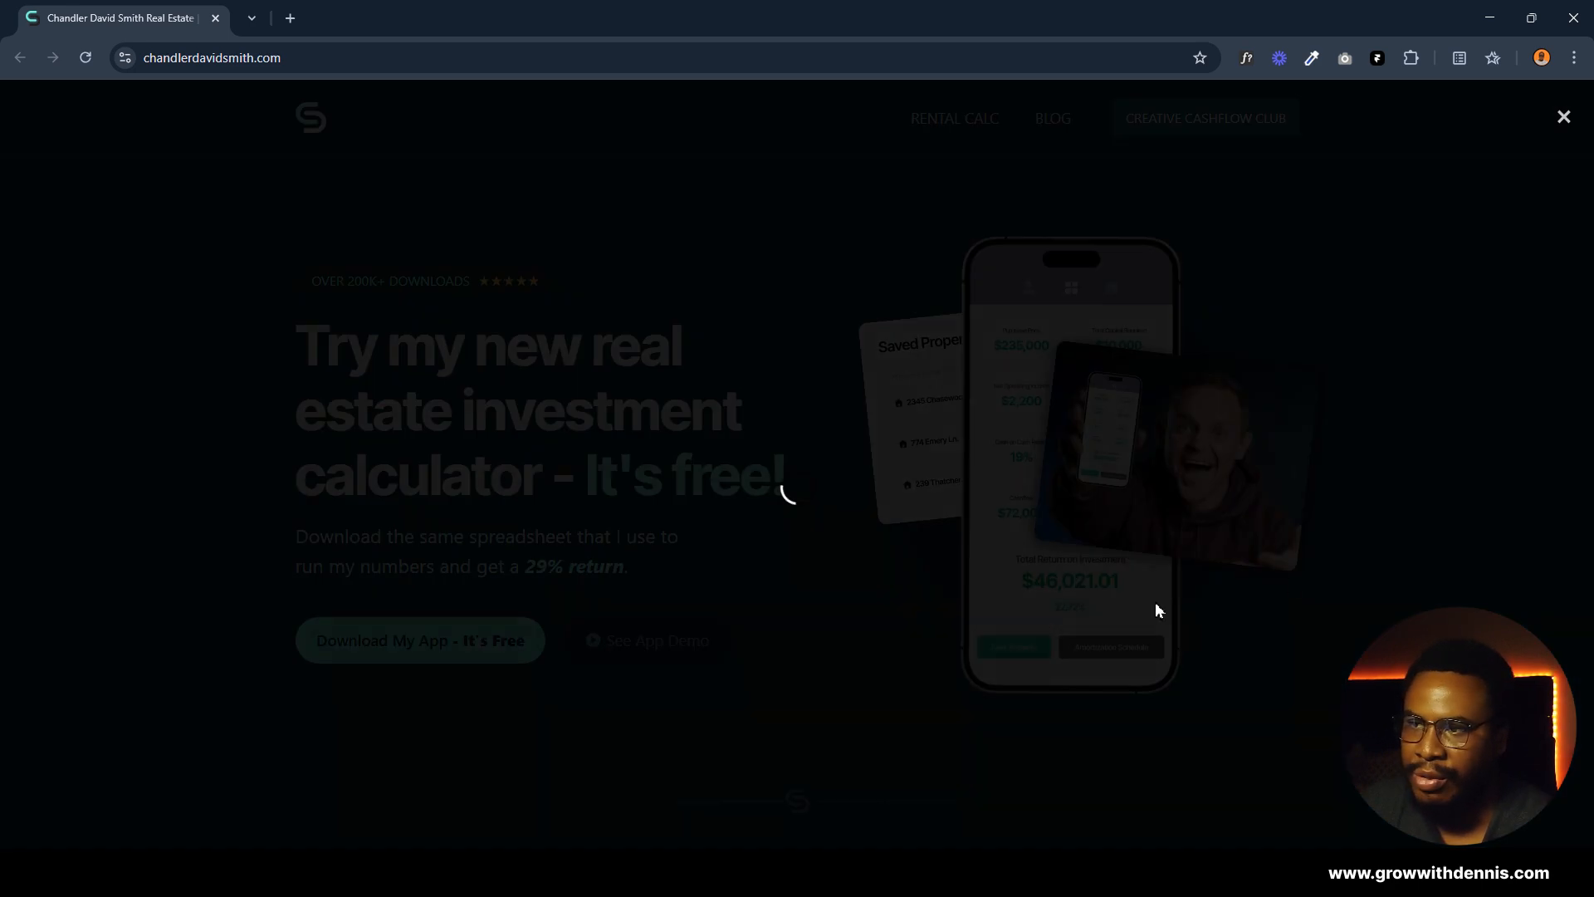
{"action": "left_click", "coordinate": [1378, 548]}
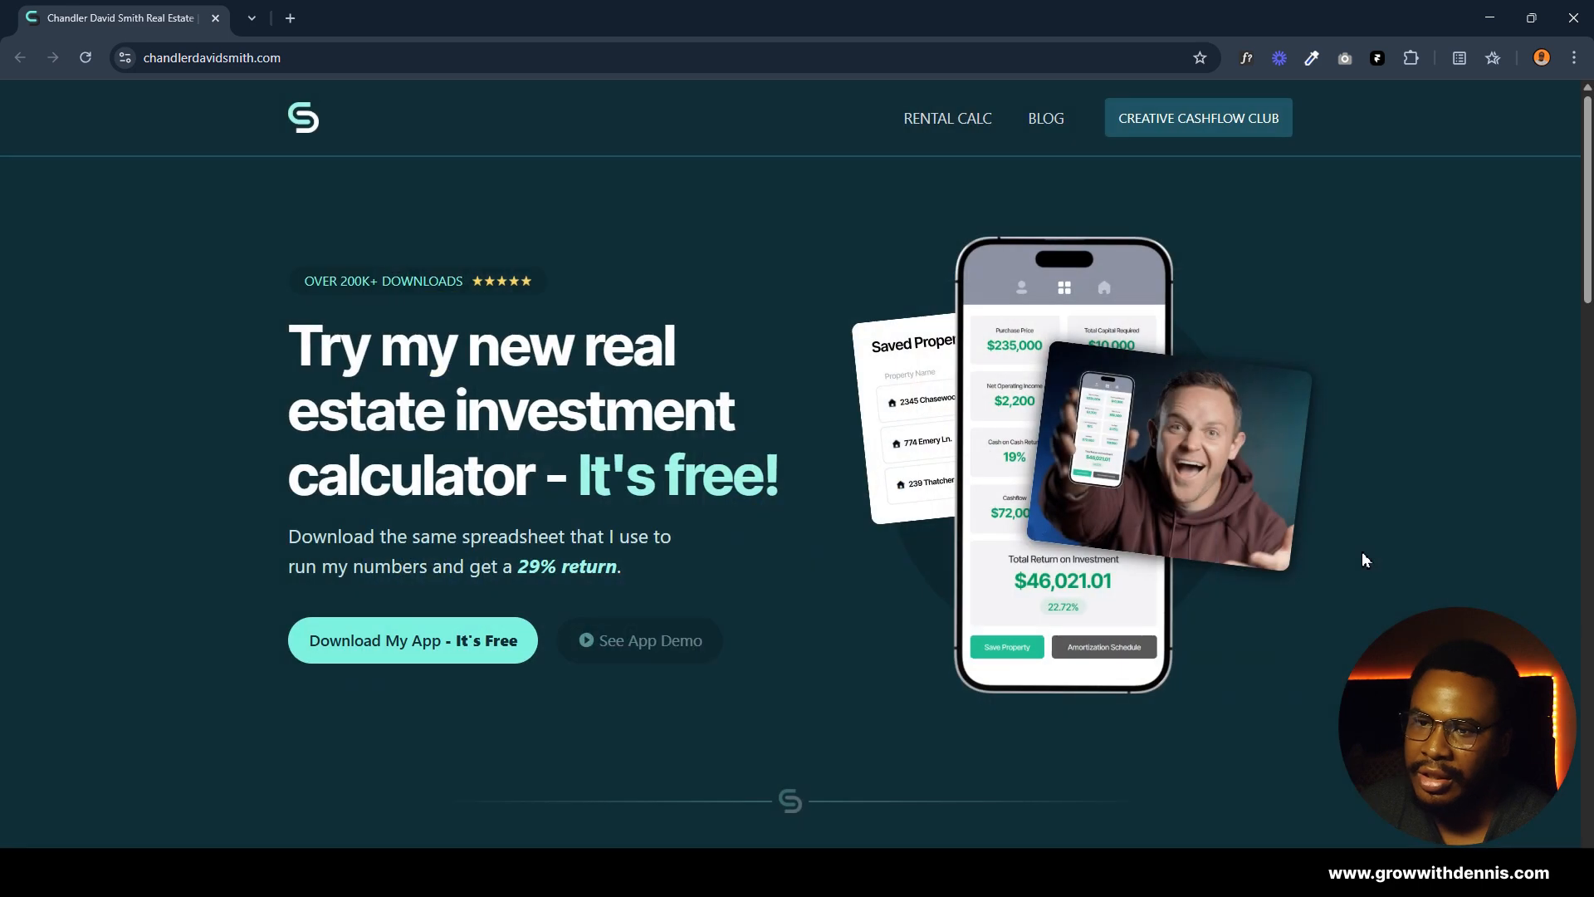
Step: On the reference site, open the download popup and close it with its icon, and open and dismiss the demo video popup
{"action": "left_click", "coordinate": [379, 641]}
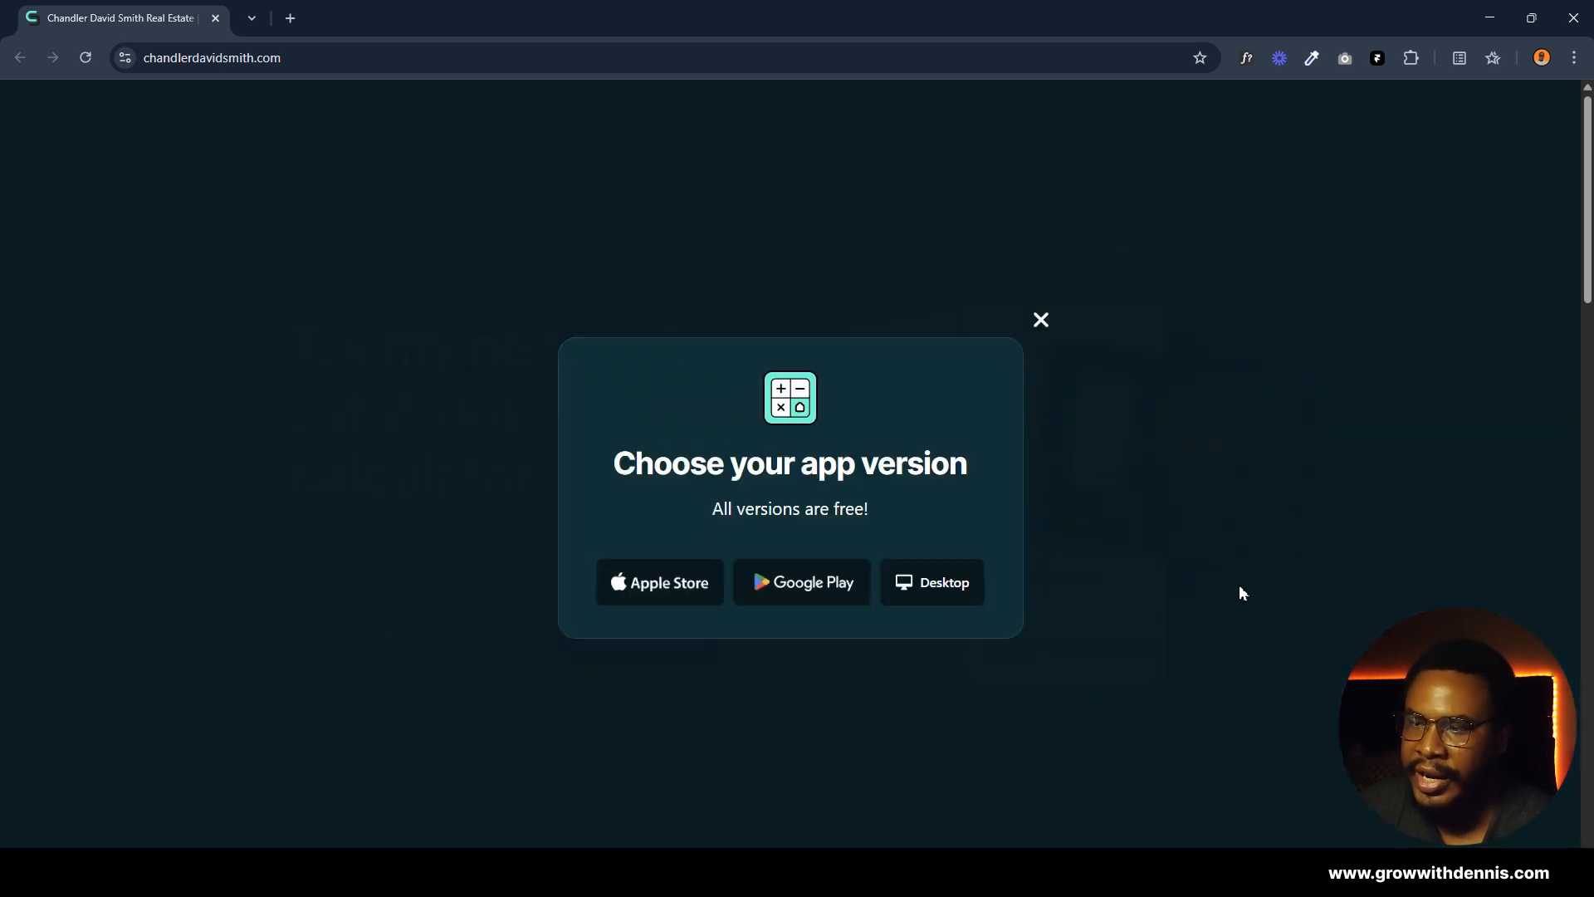
{"action": "double_click", "coordinate": [1238, 586]}
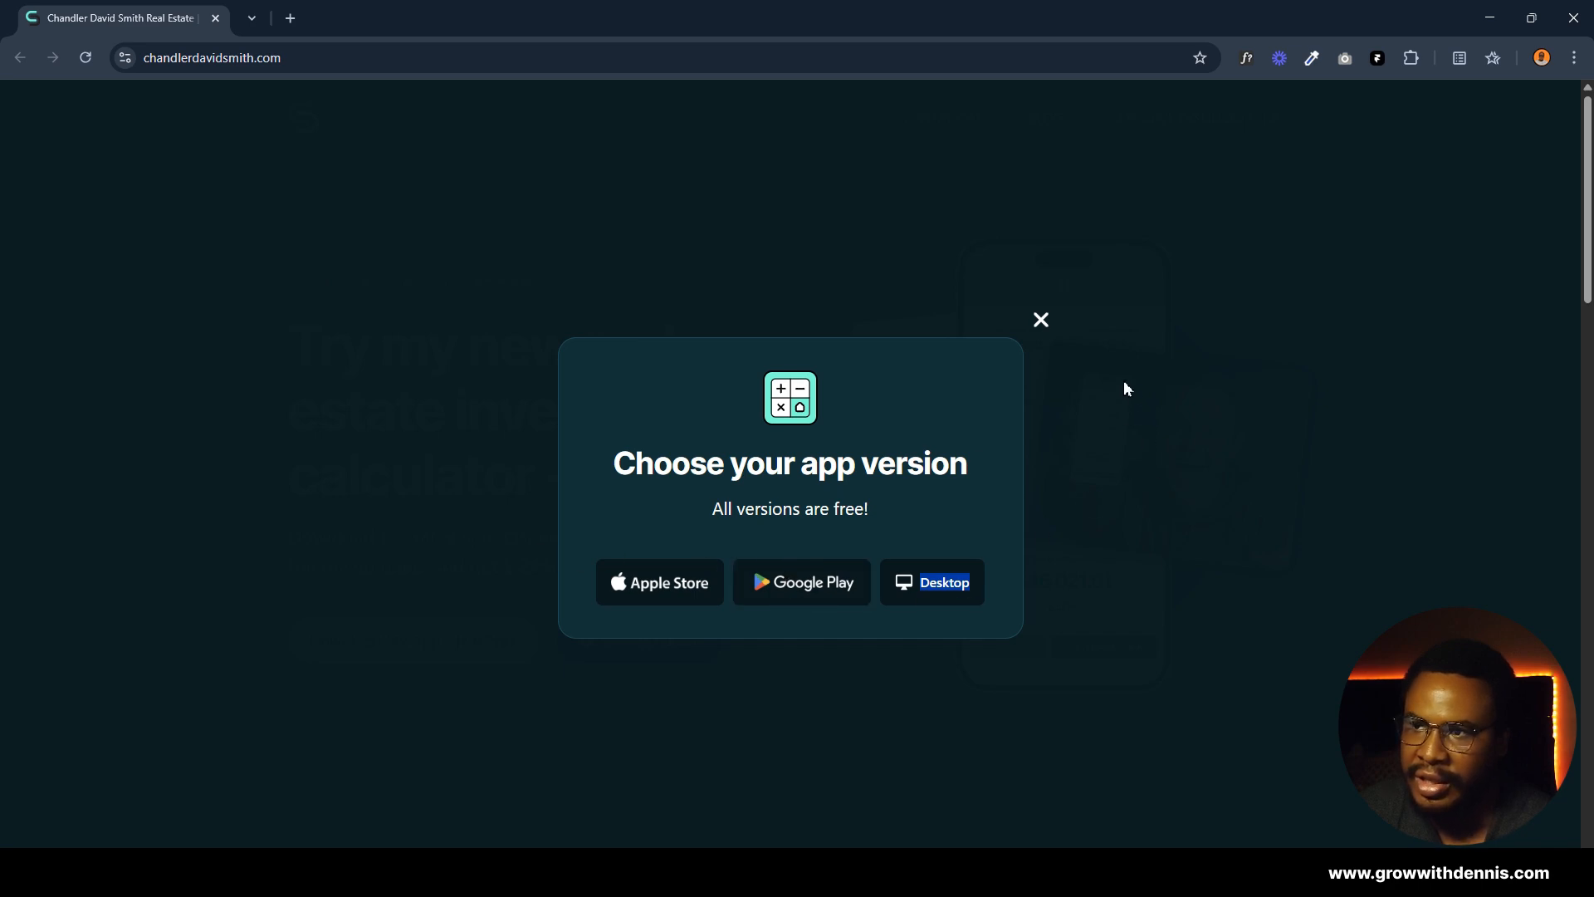
{"action": "left_click", "coordinate": [1051, 326]}
{"action": "left_click", "coordinate": [686, 640]}
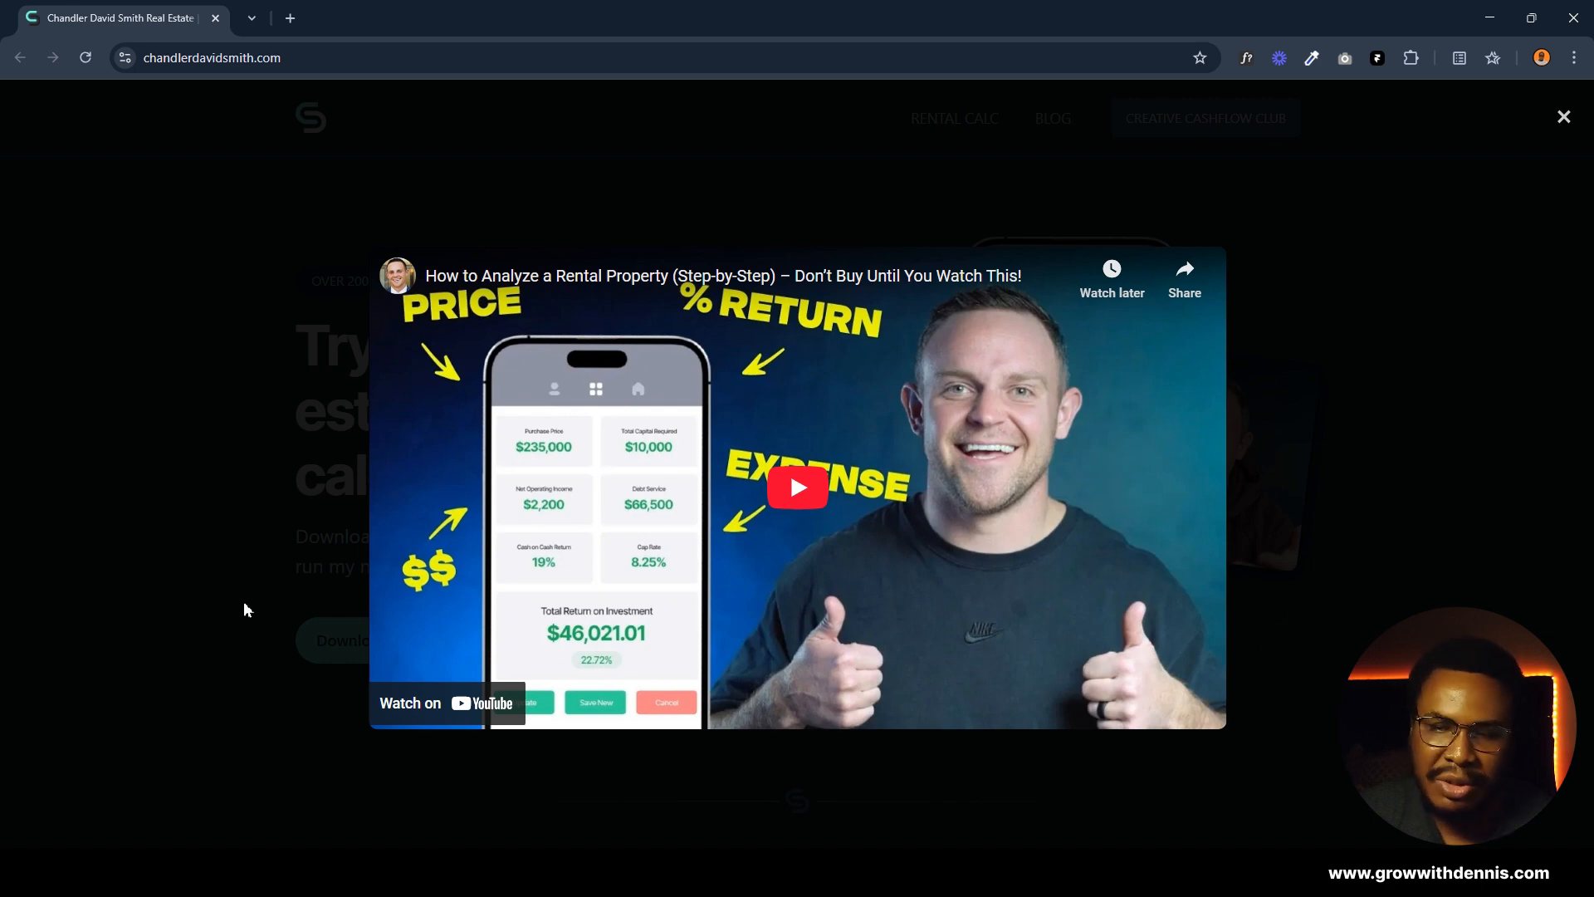
{"action": "left_click", "coordinate": [1348, 390]}
Step: Switch back to Framer, leave the preview and add a click-triggered overlay to the See App Demo button
{"action": "key", "text": "alt+Tab"}
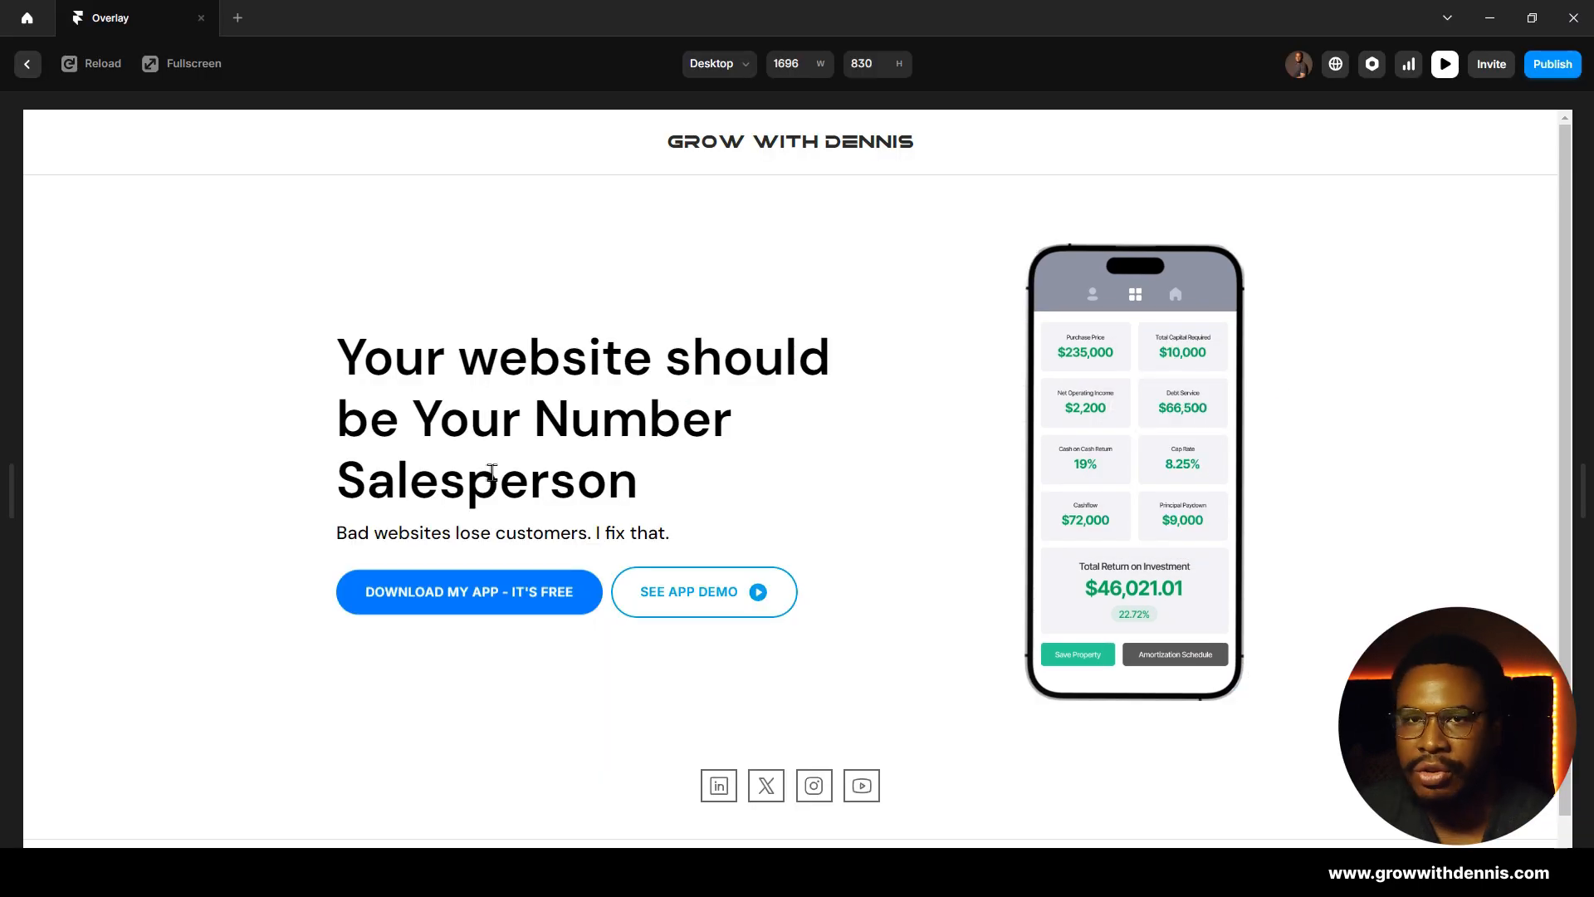
{"action": "left_click", "coordinate": [28, 64]}
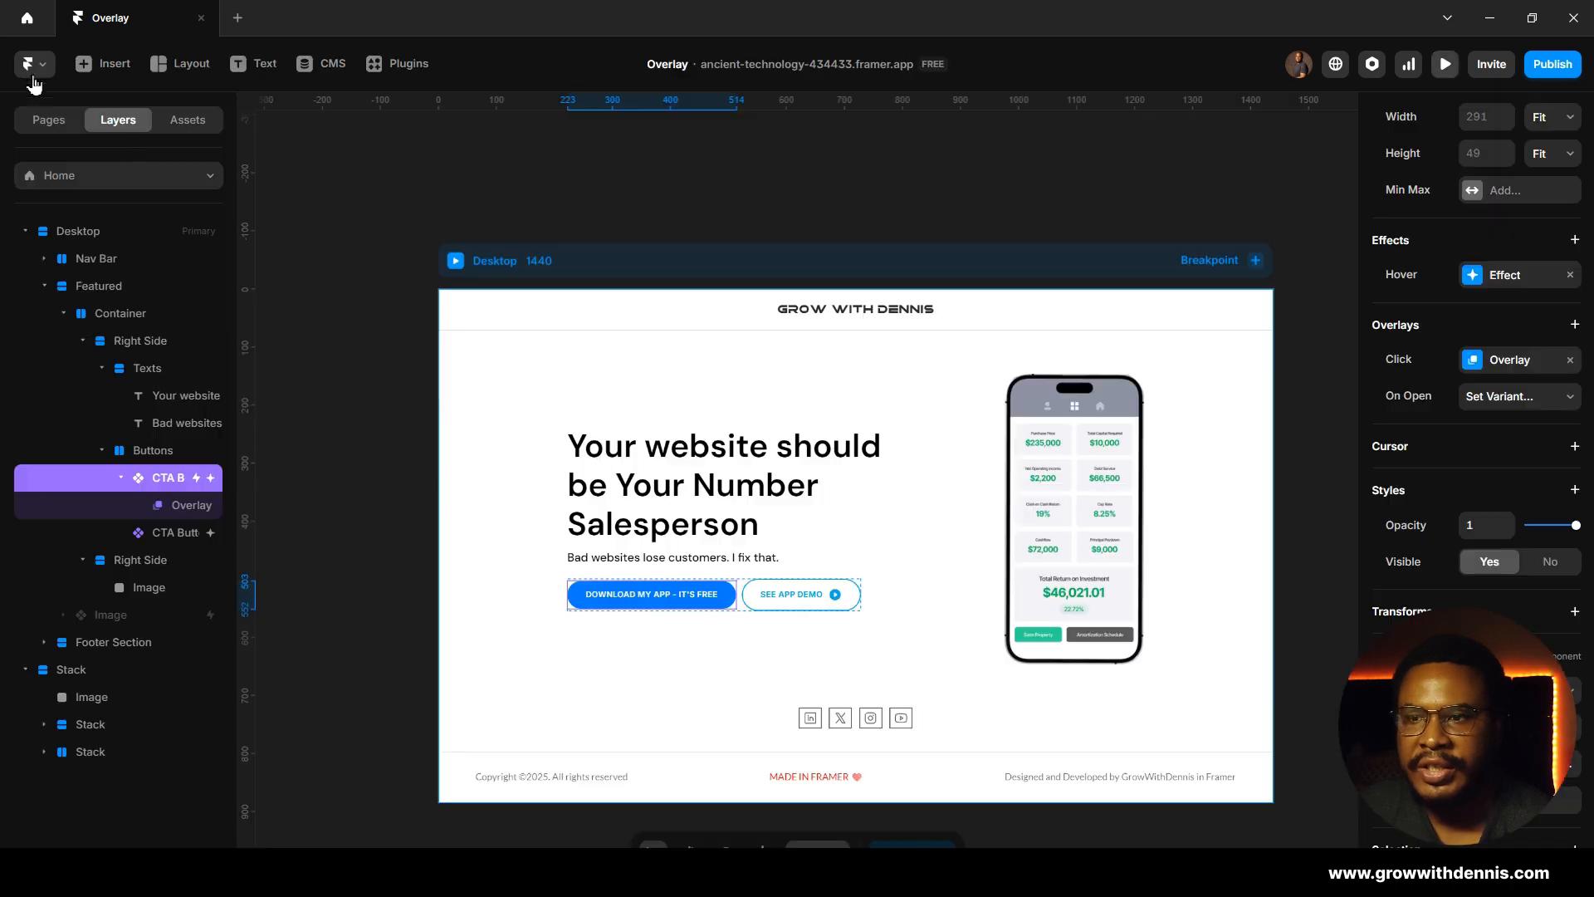
{"action": "left_click", "coordinate": [802, 604]}
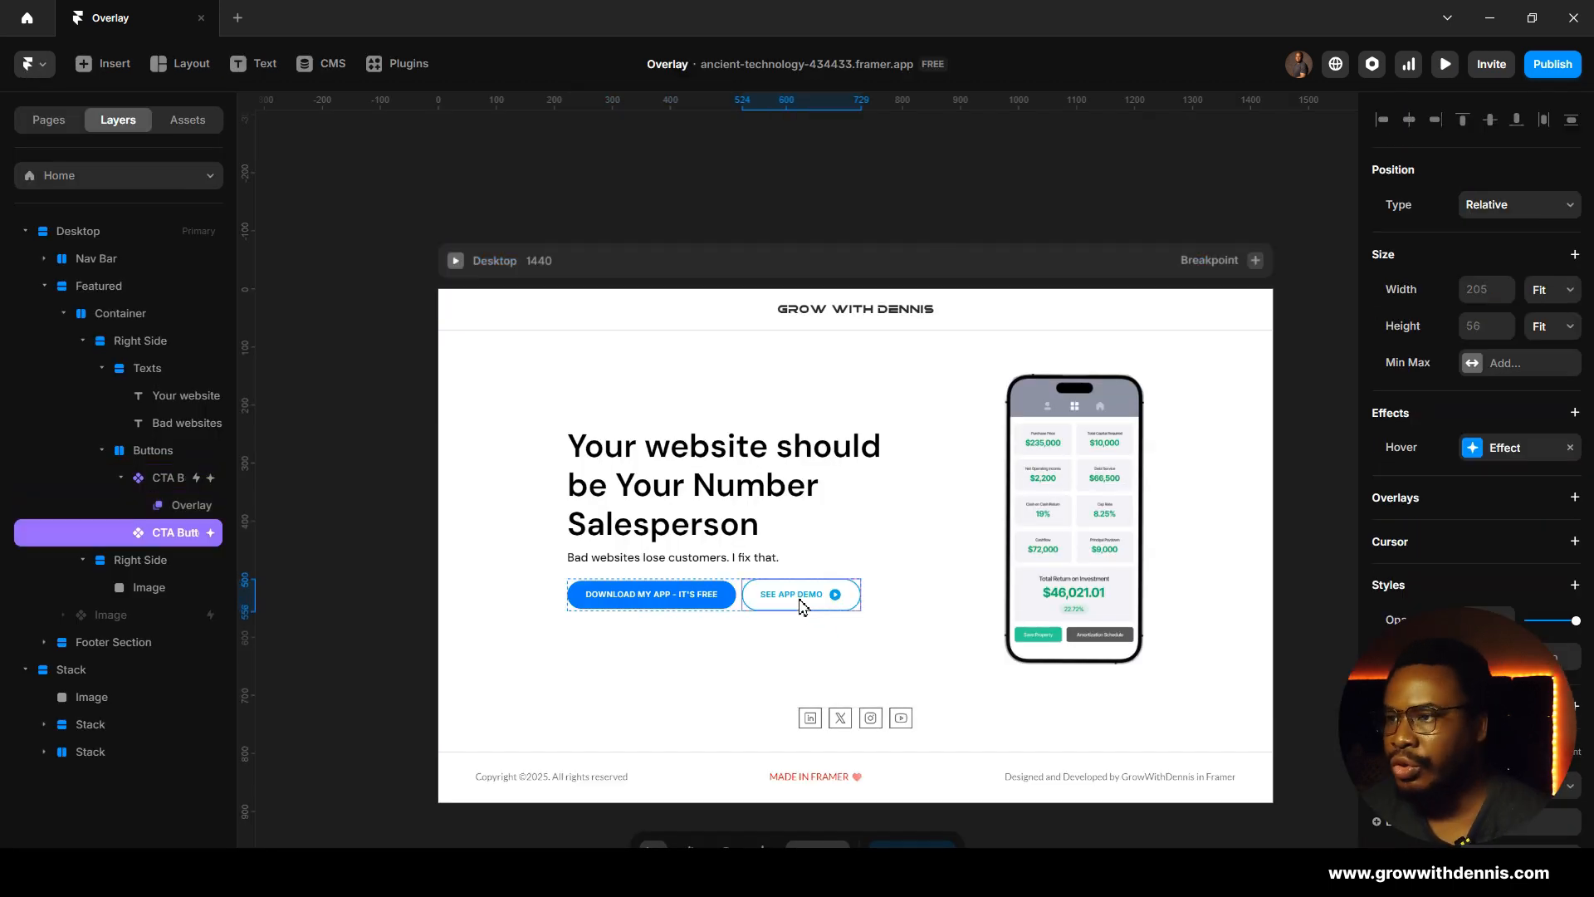
{"action": "left_click", "coordinate": [1574, 499]}
{"action": "left_click", "coordinate": [1509, 567]}
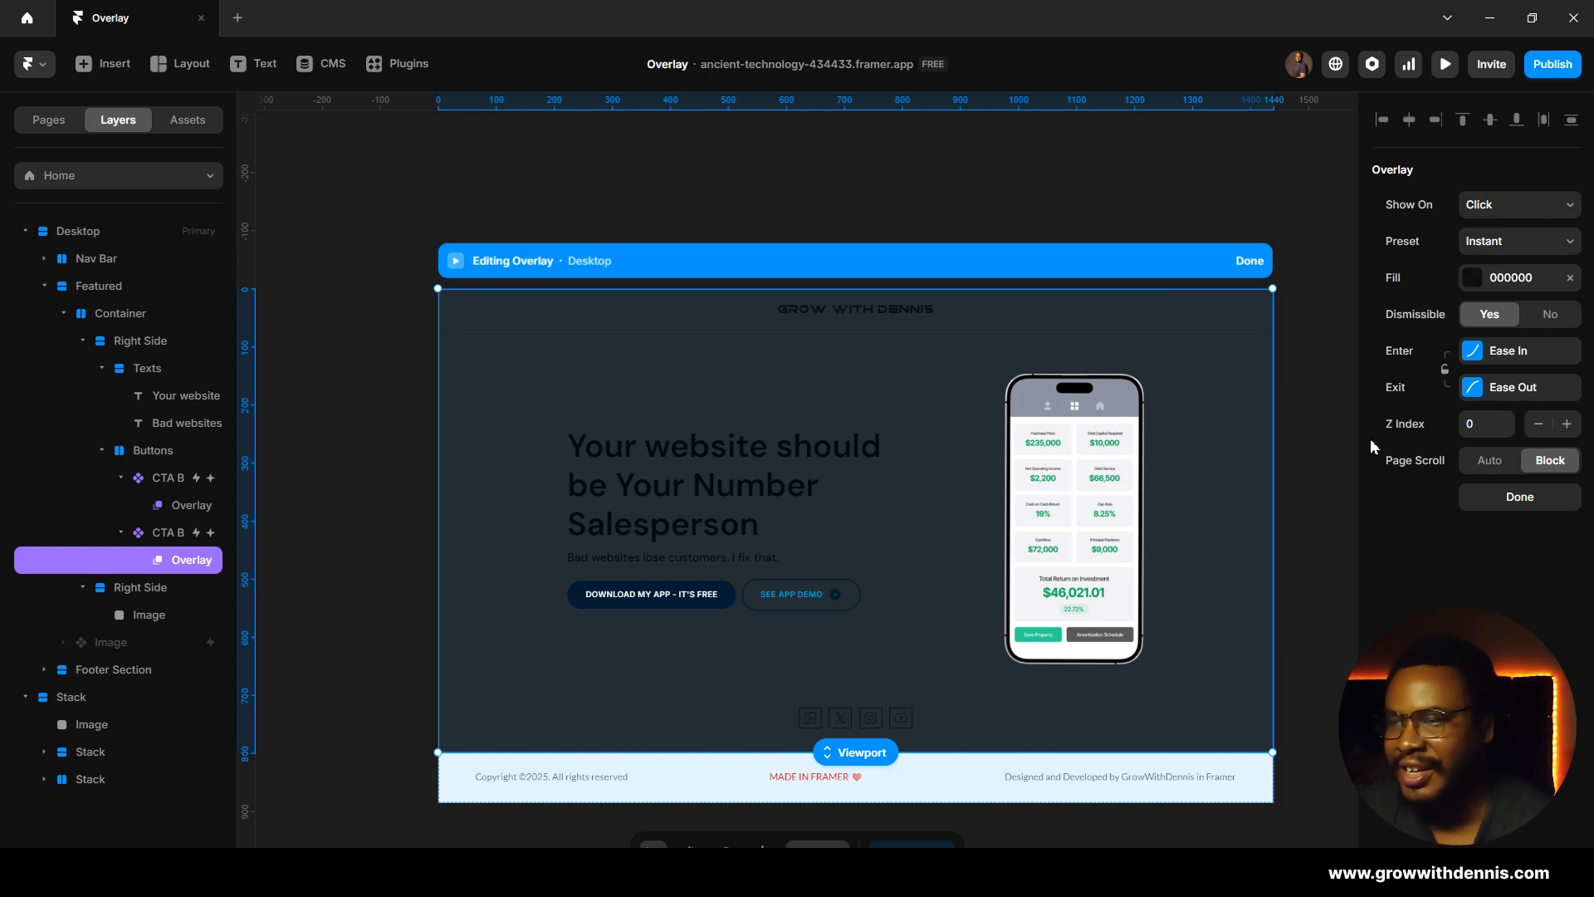
Step: Set the demo overlay's Z Index to 10 and the opacity of its 000000 fill to 100%
{"action": "left_click", "coordinate": [1476, 431]}
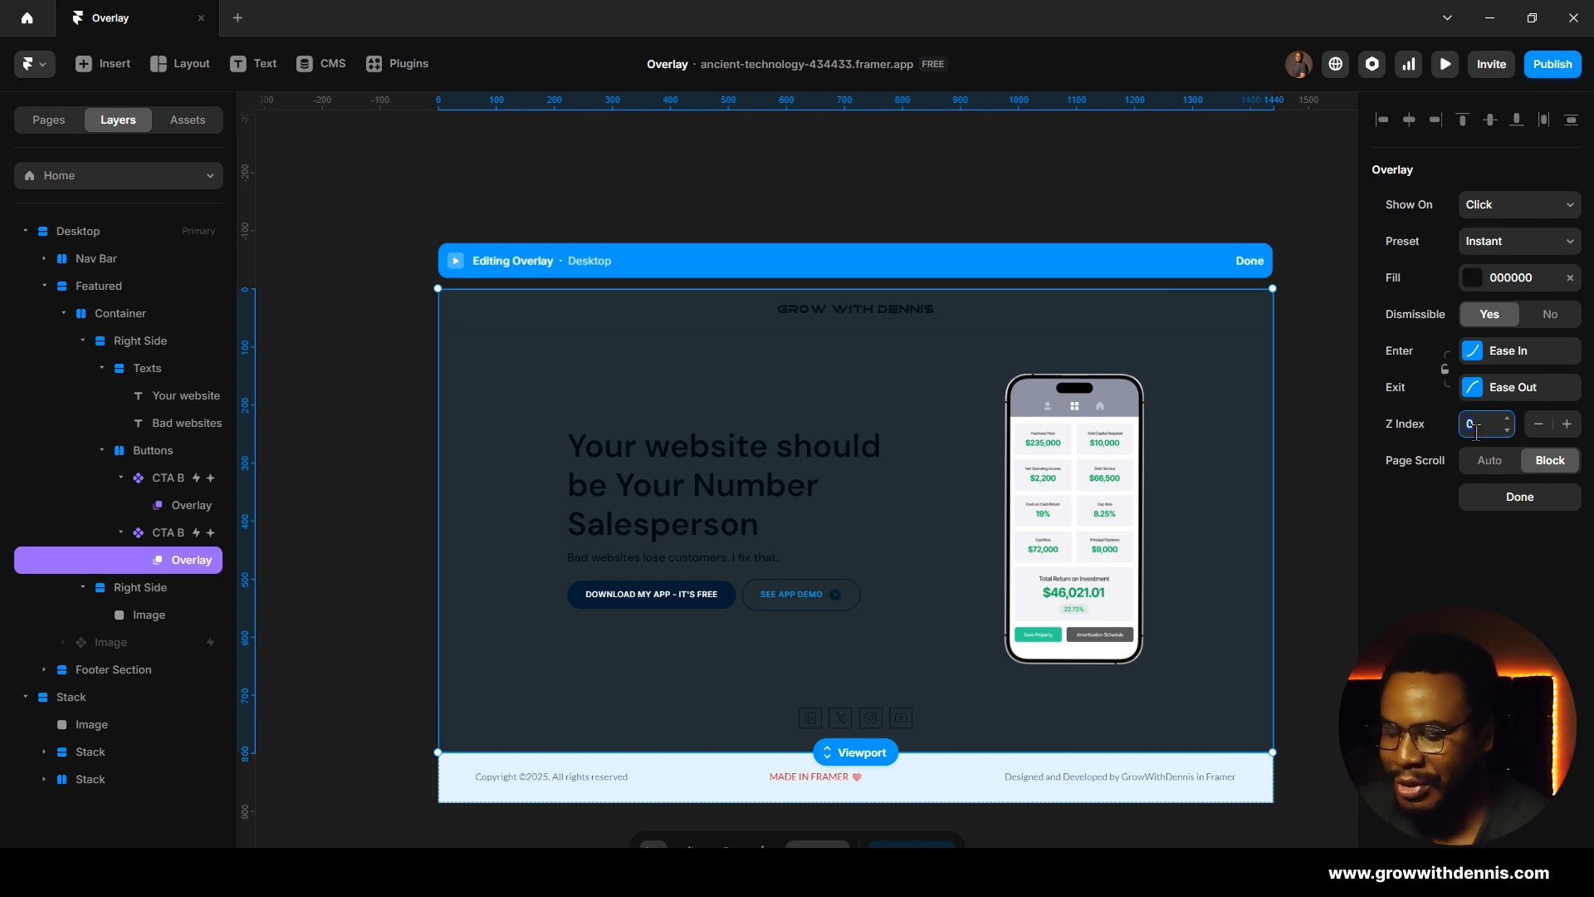
{"action": "type", "text": "10"}
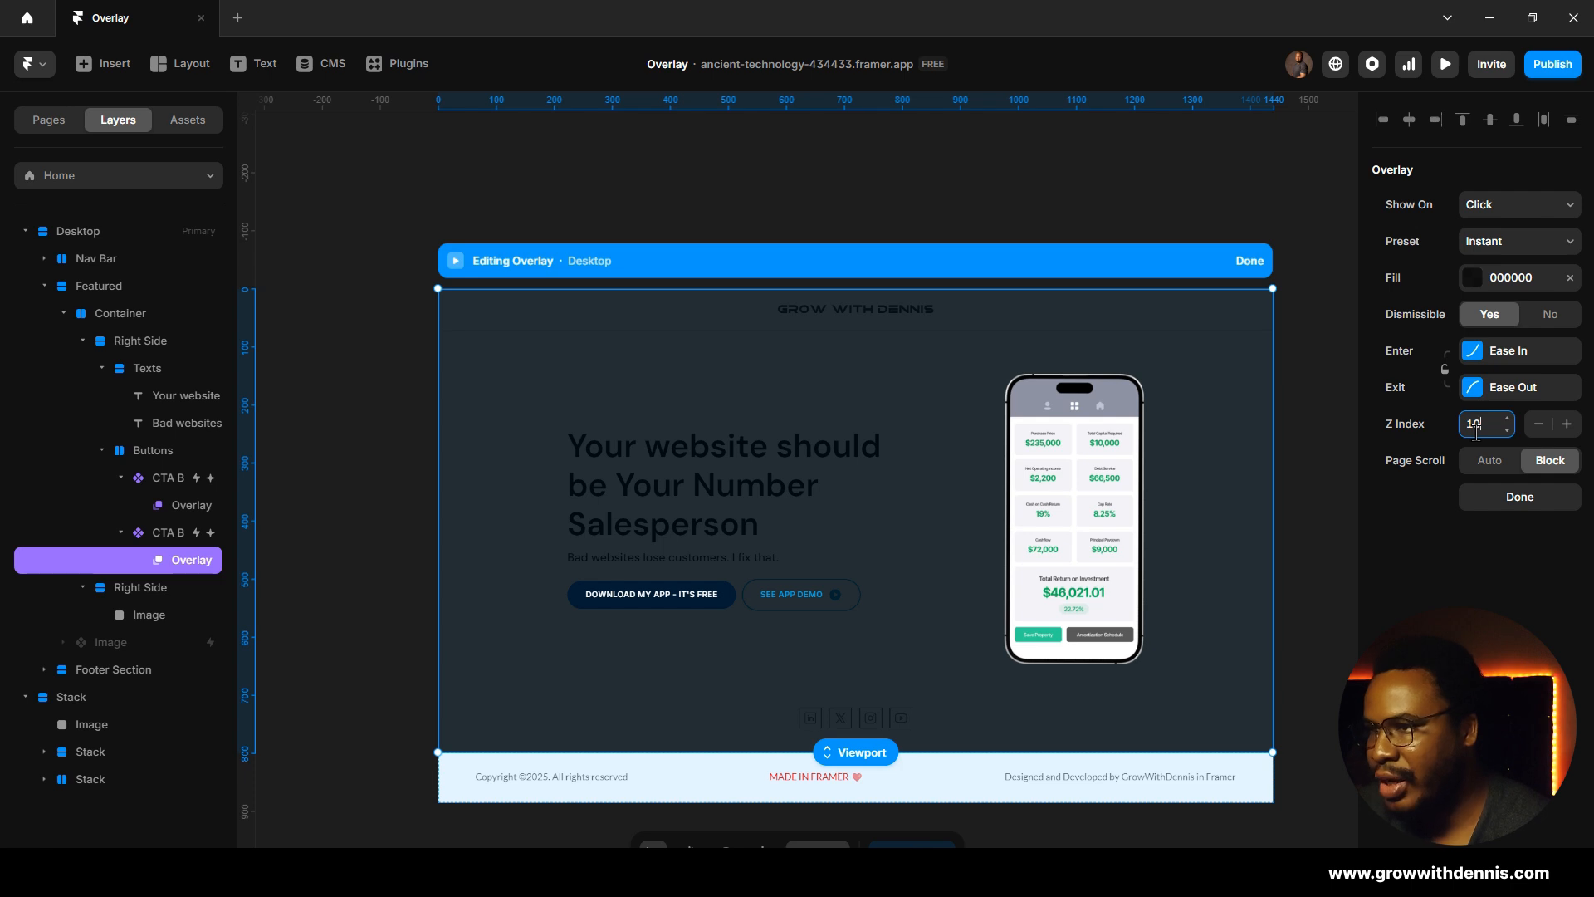
{"action": "key", "text": "Return"}
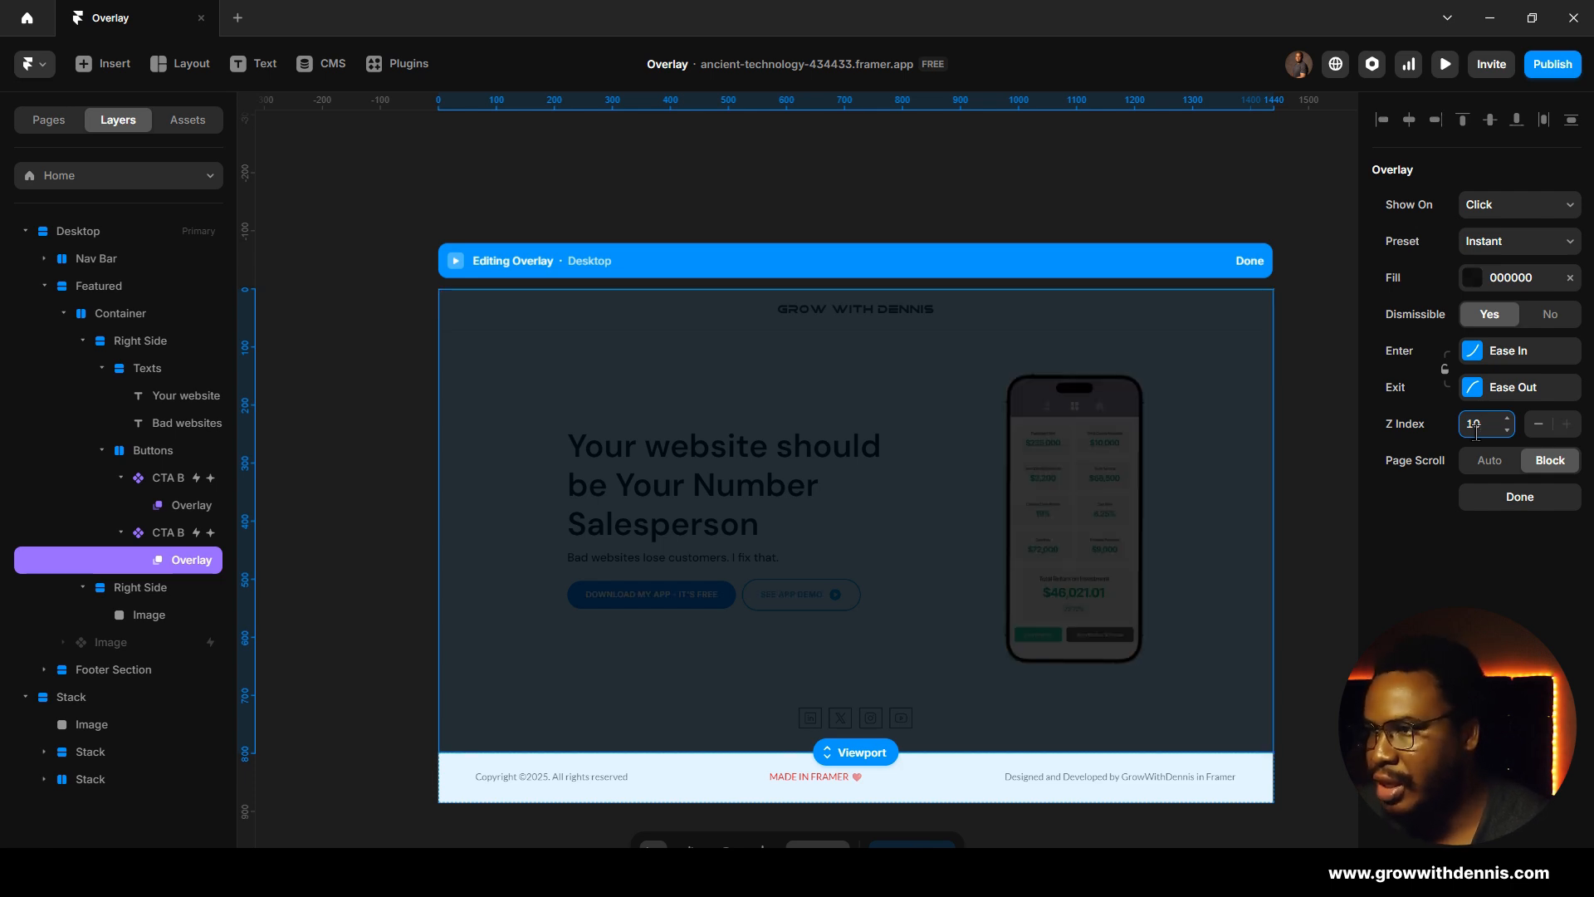
{"action": "left_click", "coordinate": [1473, 280]}
{"action": "left_click", "coordinate": [1277, 471]}
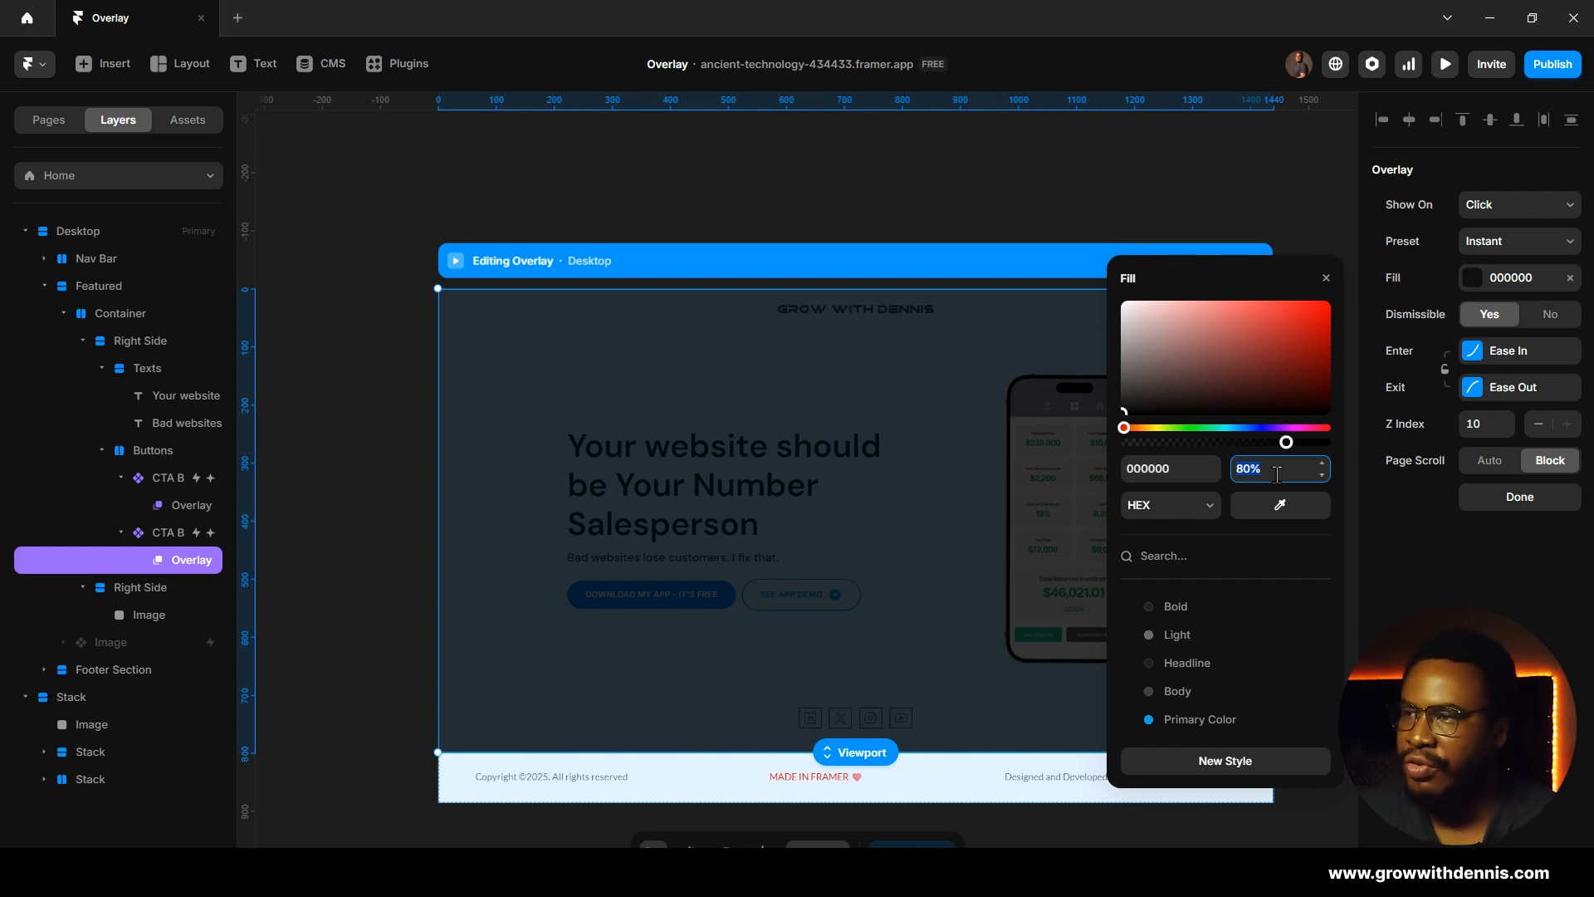
{"action": "type", "text": "100"}
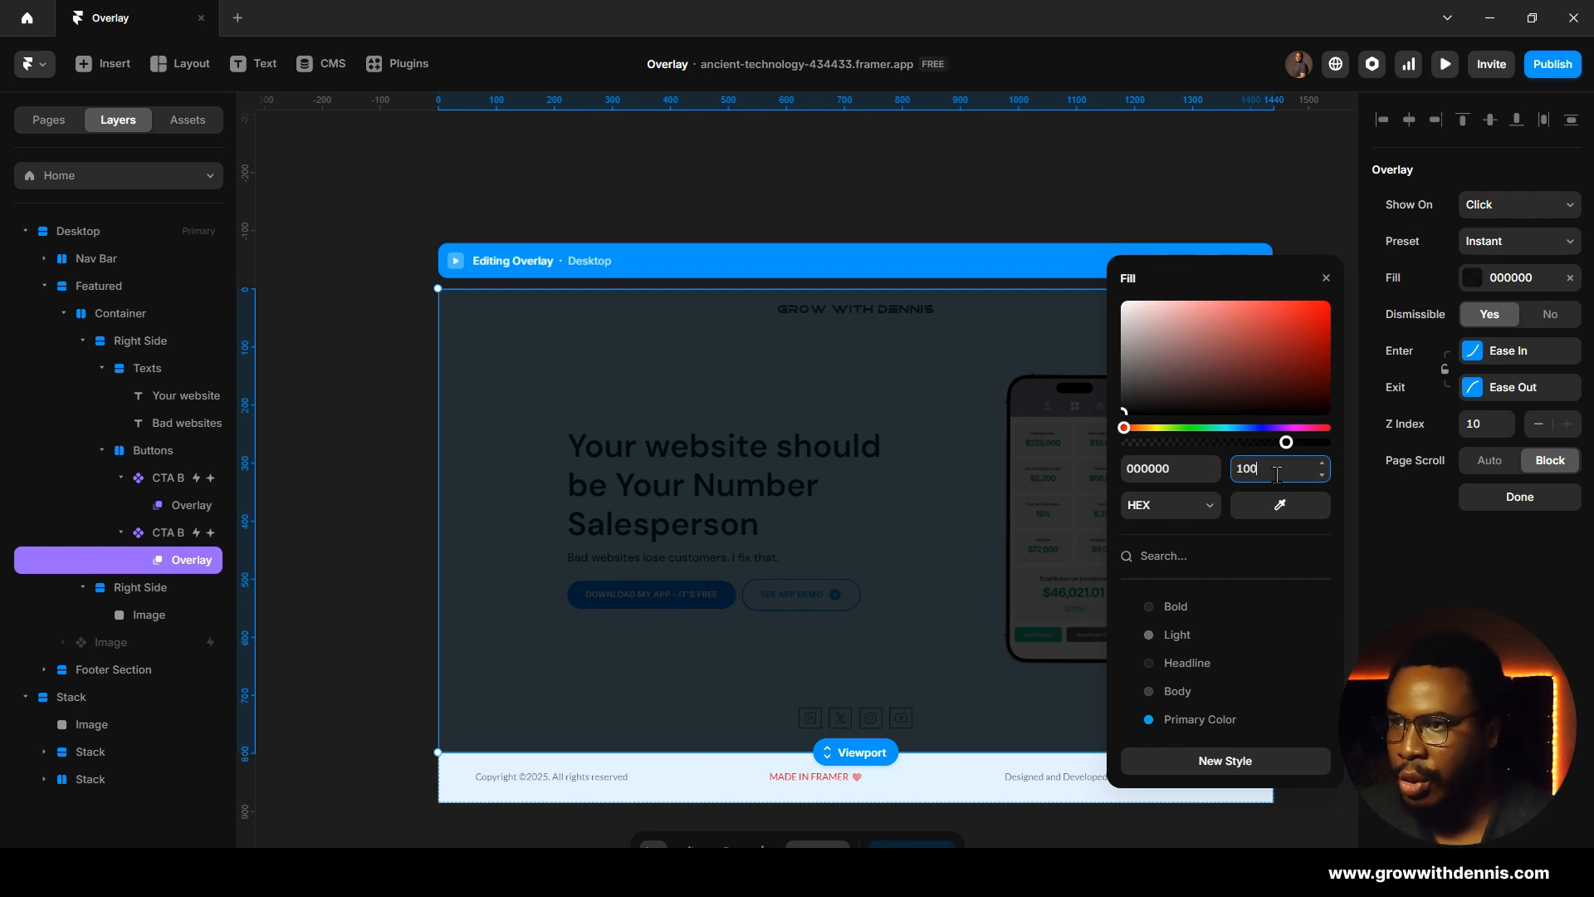
{"action": "key", "text": "Return"}
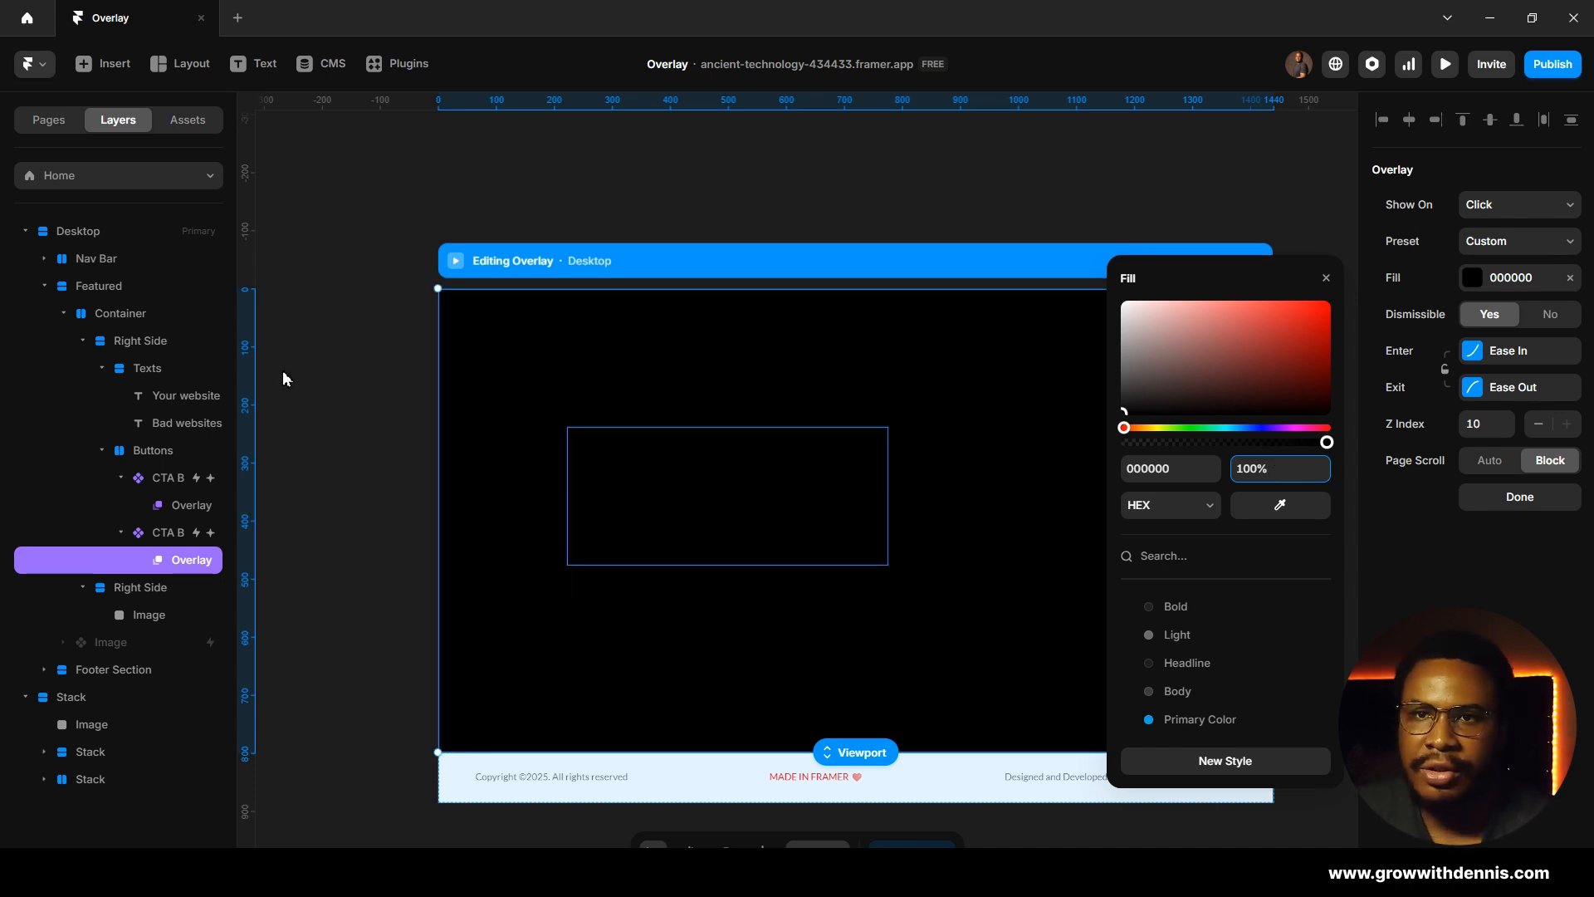
Step: Change the demo overlay's fill to the dark greenish grey 222622
{"action": "left_click", "coordinate": [304, 370]}
{"action": "left_click", "coordinate": [672, 430]}
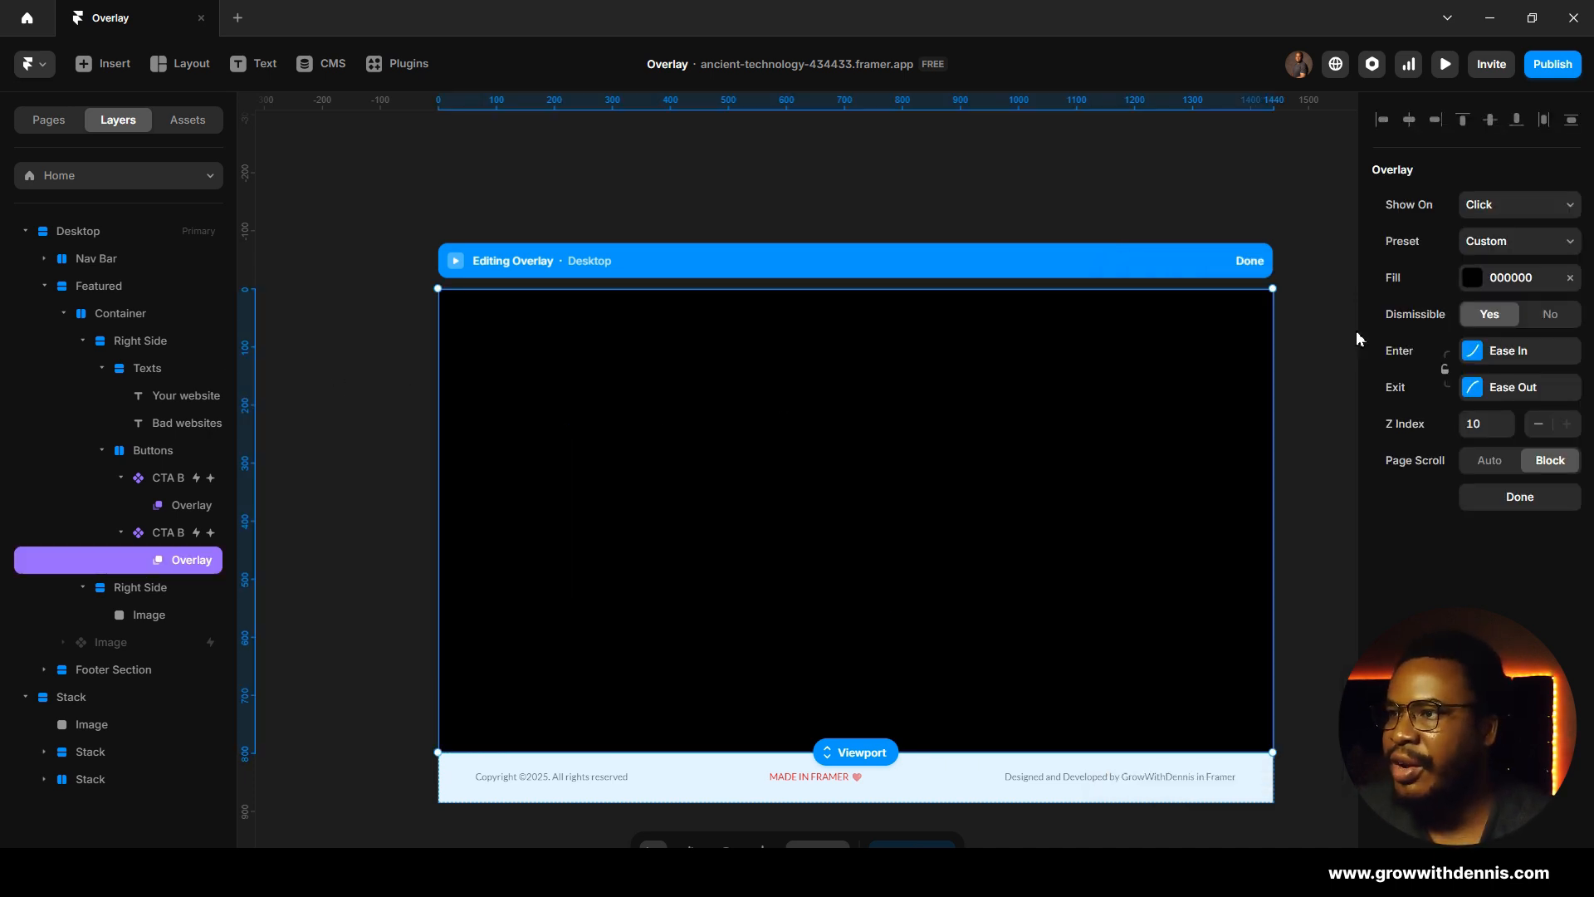
{"action": "left_click", "coordinate": [1479, 278]}
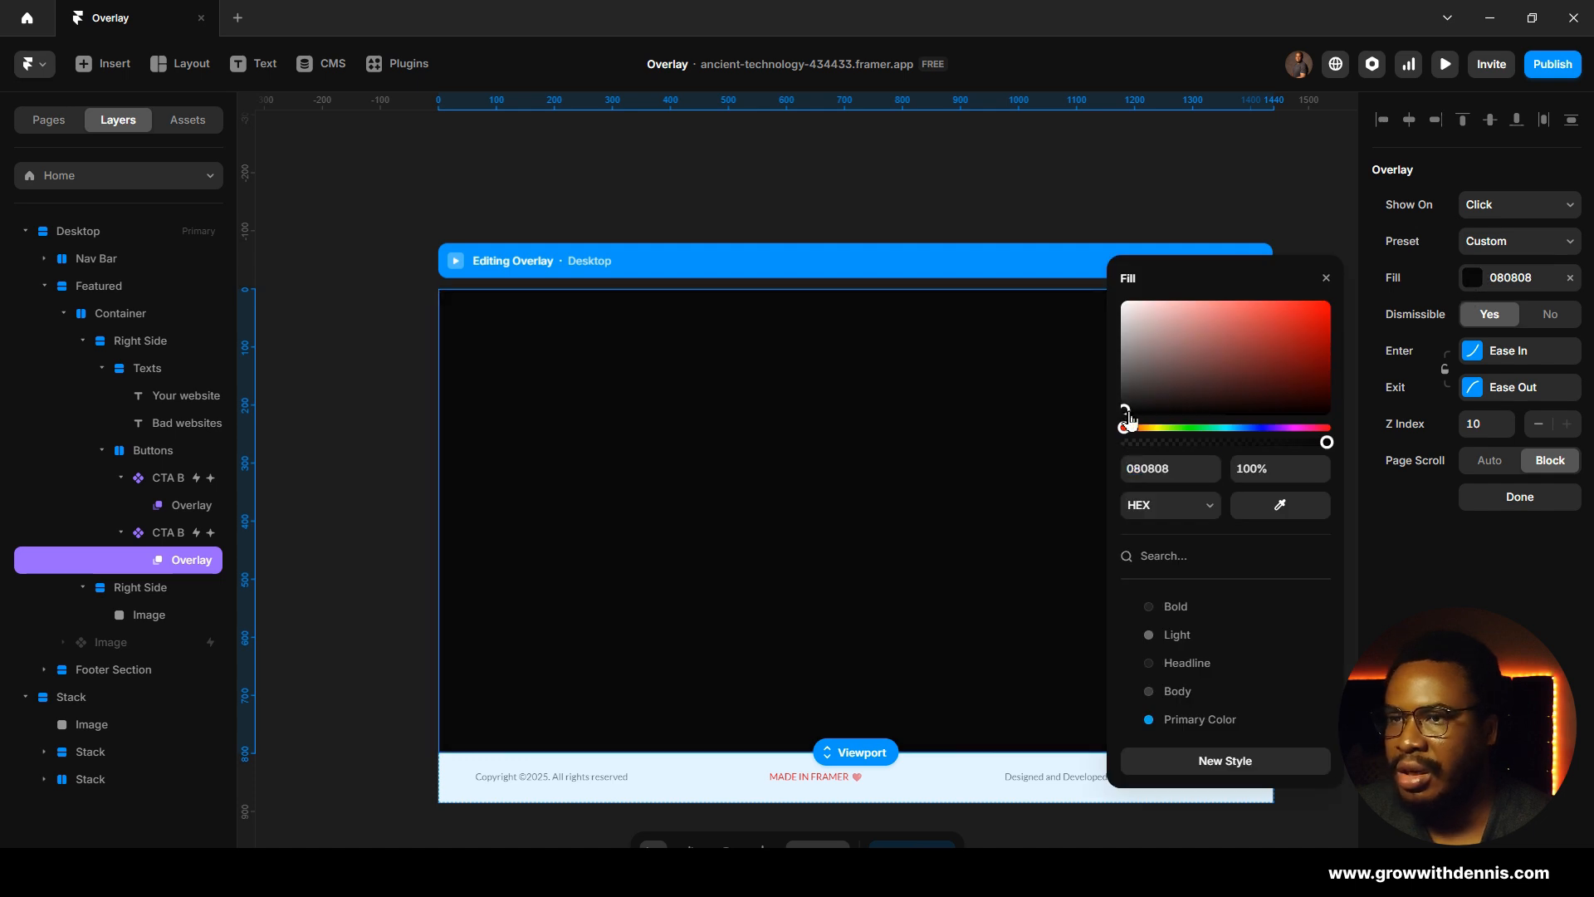
{"action": "left_click_drag", "start_coordinate": [1117, 407], "coordinate": [1186, 436]}
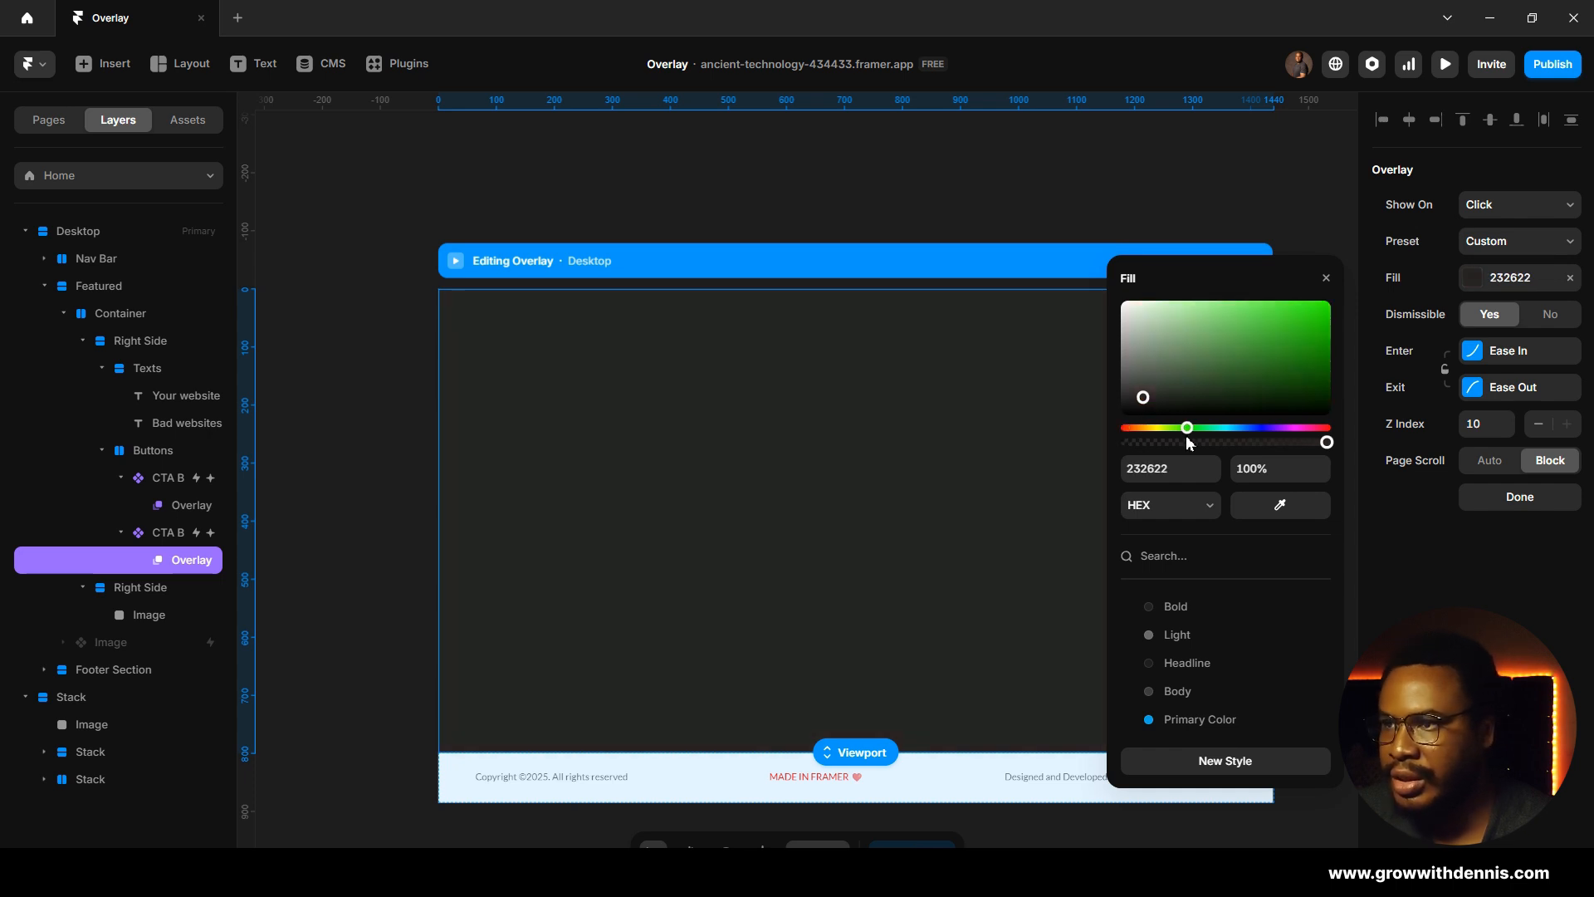
{"action": "left_click", "coordinate": [322, 413]}
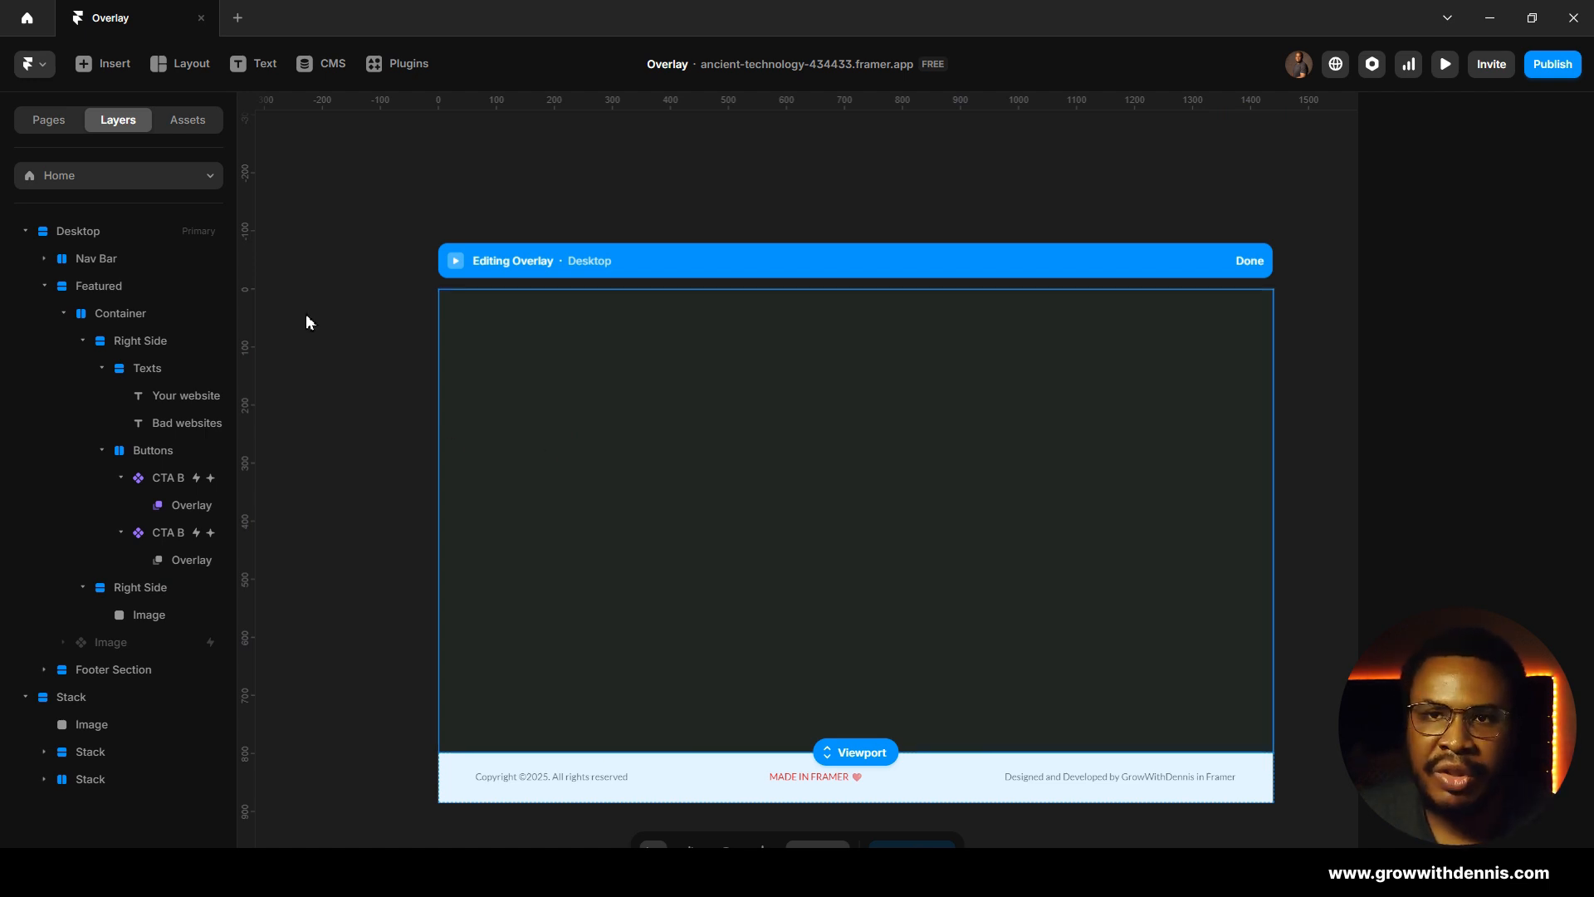
Step: Insert a YouTube video into the demo overlay and center it horizontally and vertically
{"action": "left_click", "coordinate": [84, 65]}
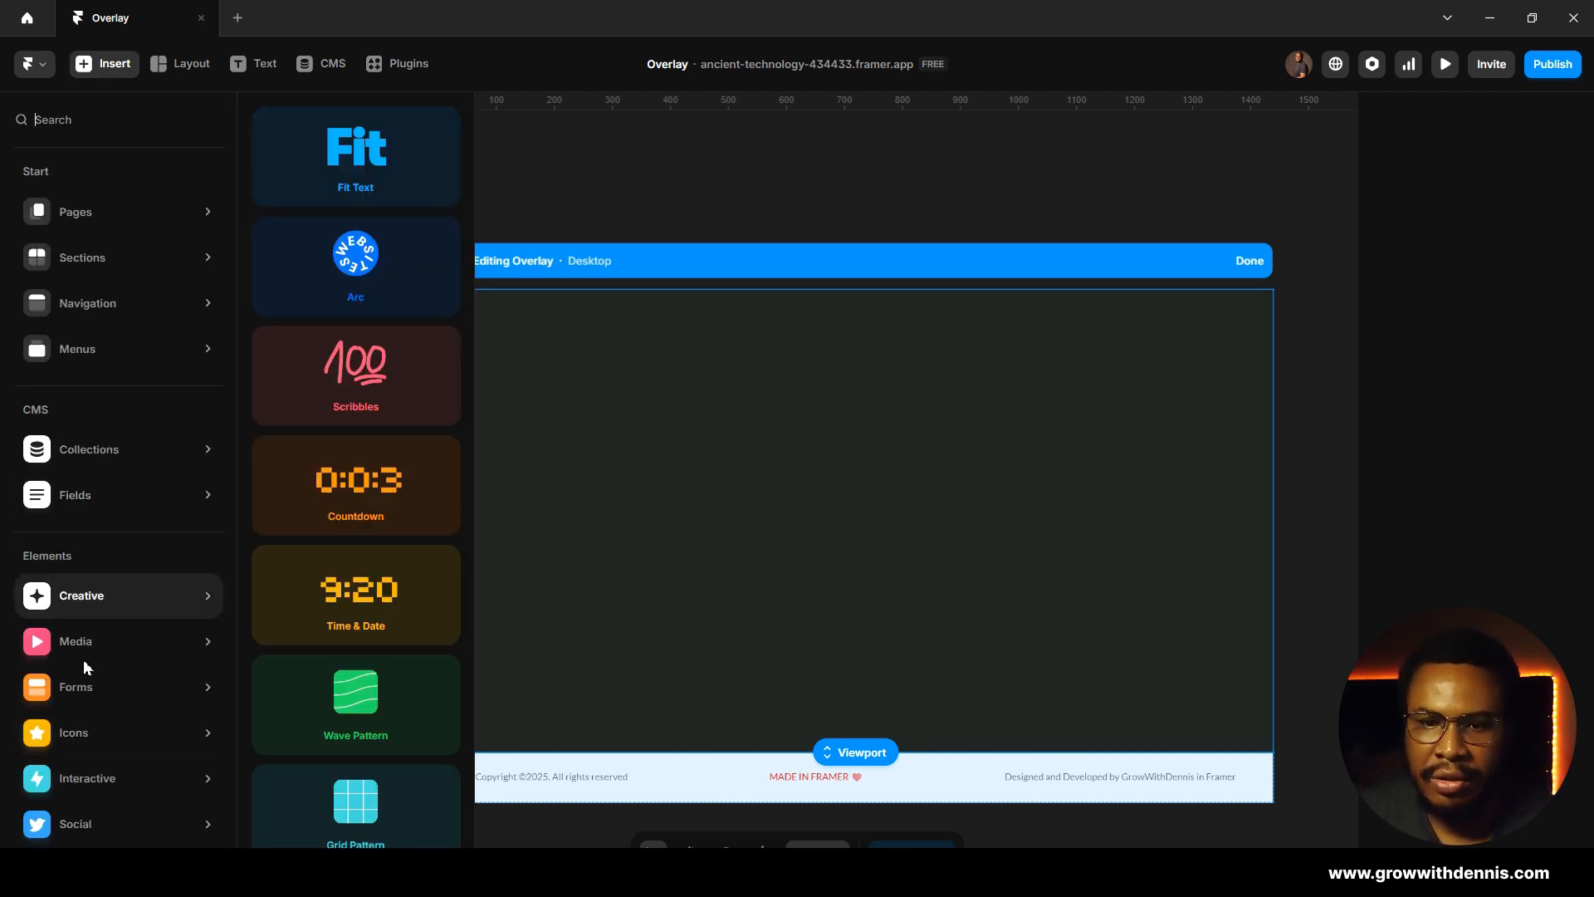
{"action": "mouse_move", "coordinate": [72, 821]}
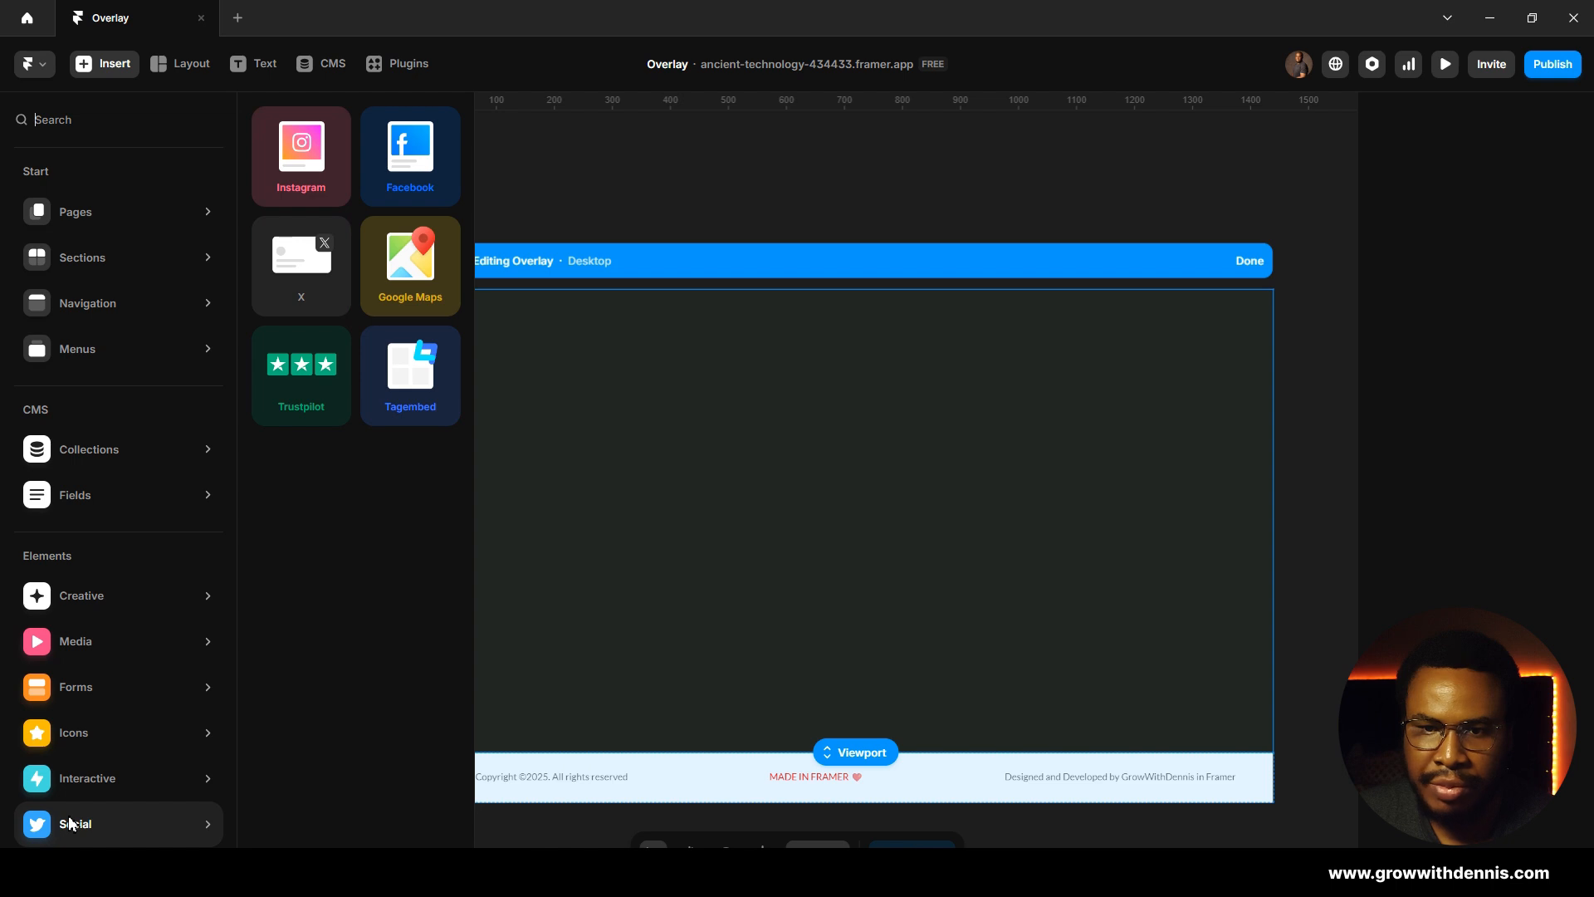
{"action": "mouse_move", "coordinate": [88, 643]}
{"action": "left_click_drag", "start_coordinate": [403, 329], "coordinate": [803, 493]}
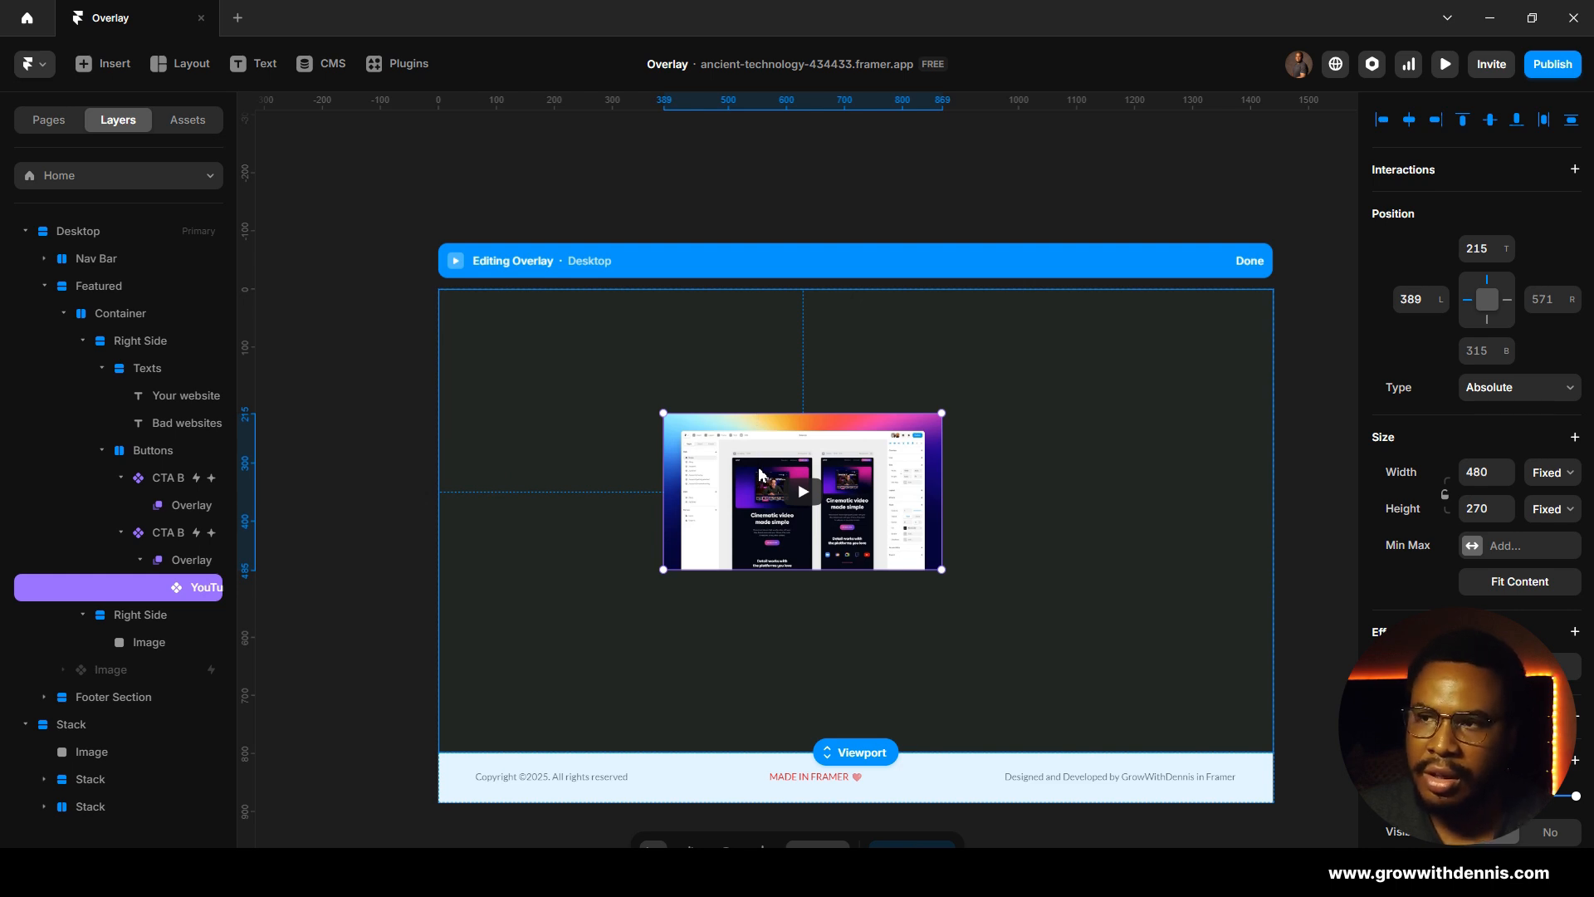
{"action": "left_click", "coordinate": [1410, 121]}
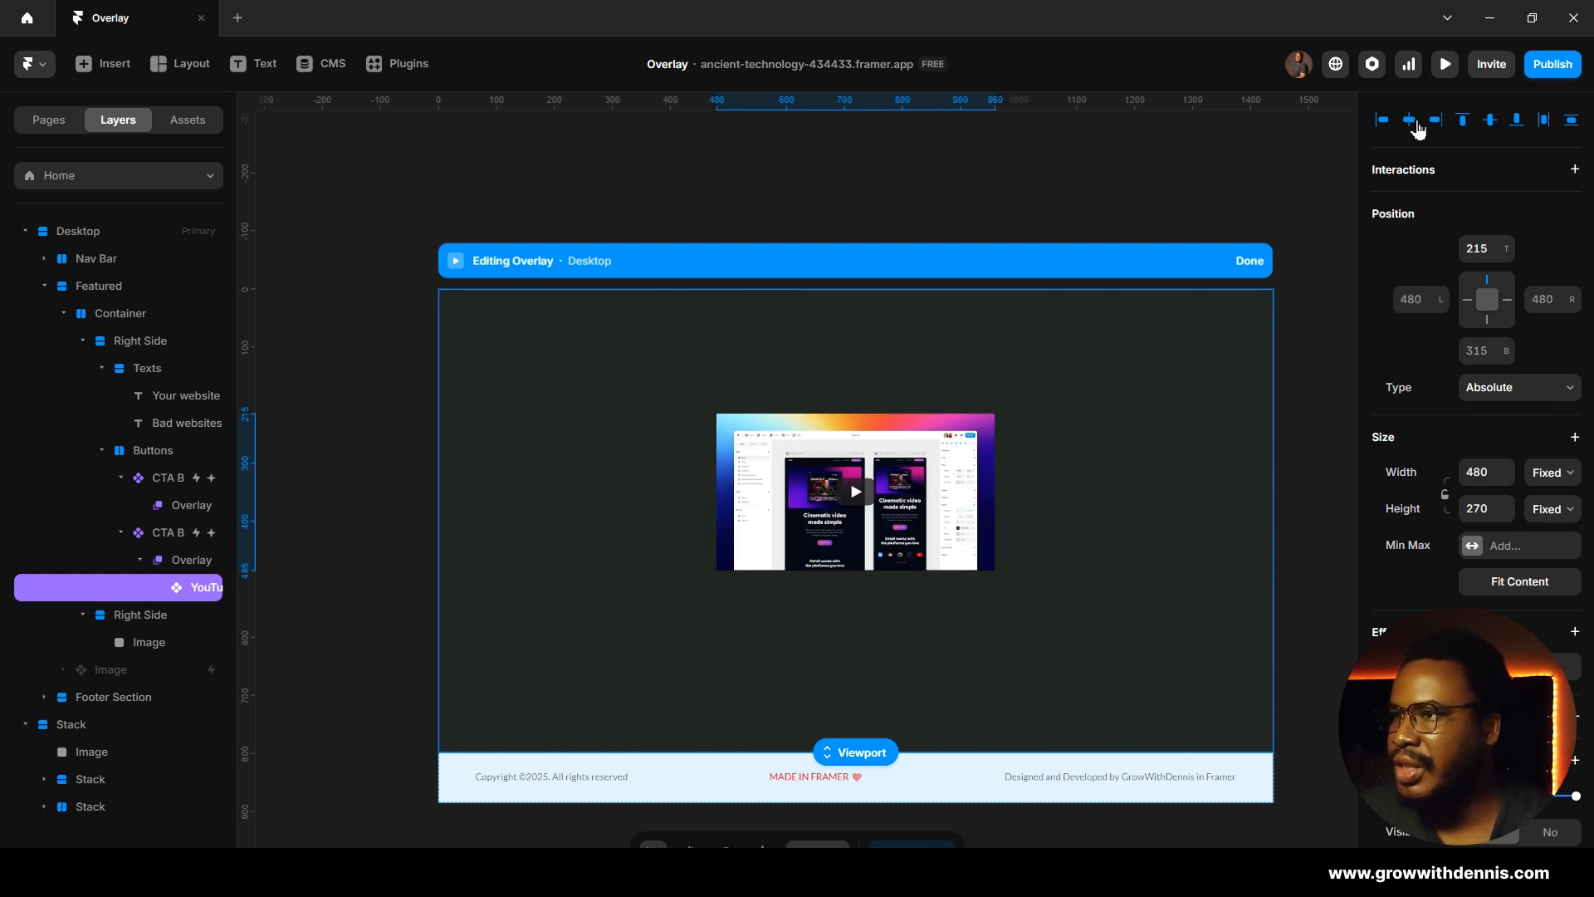
{"action": "left_click", "coordinate": [1490, 121]}
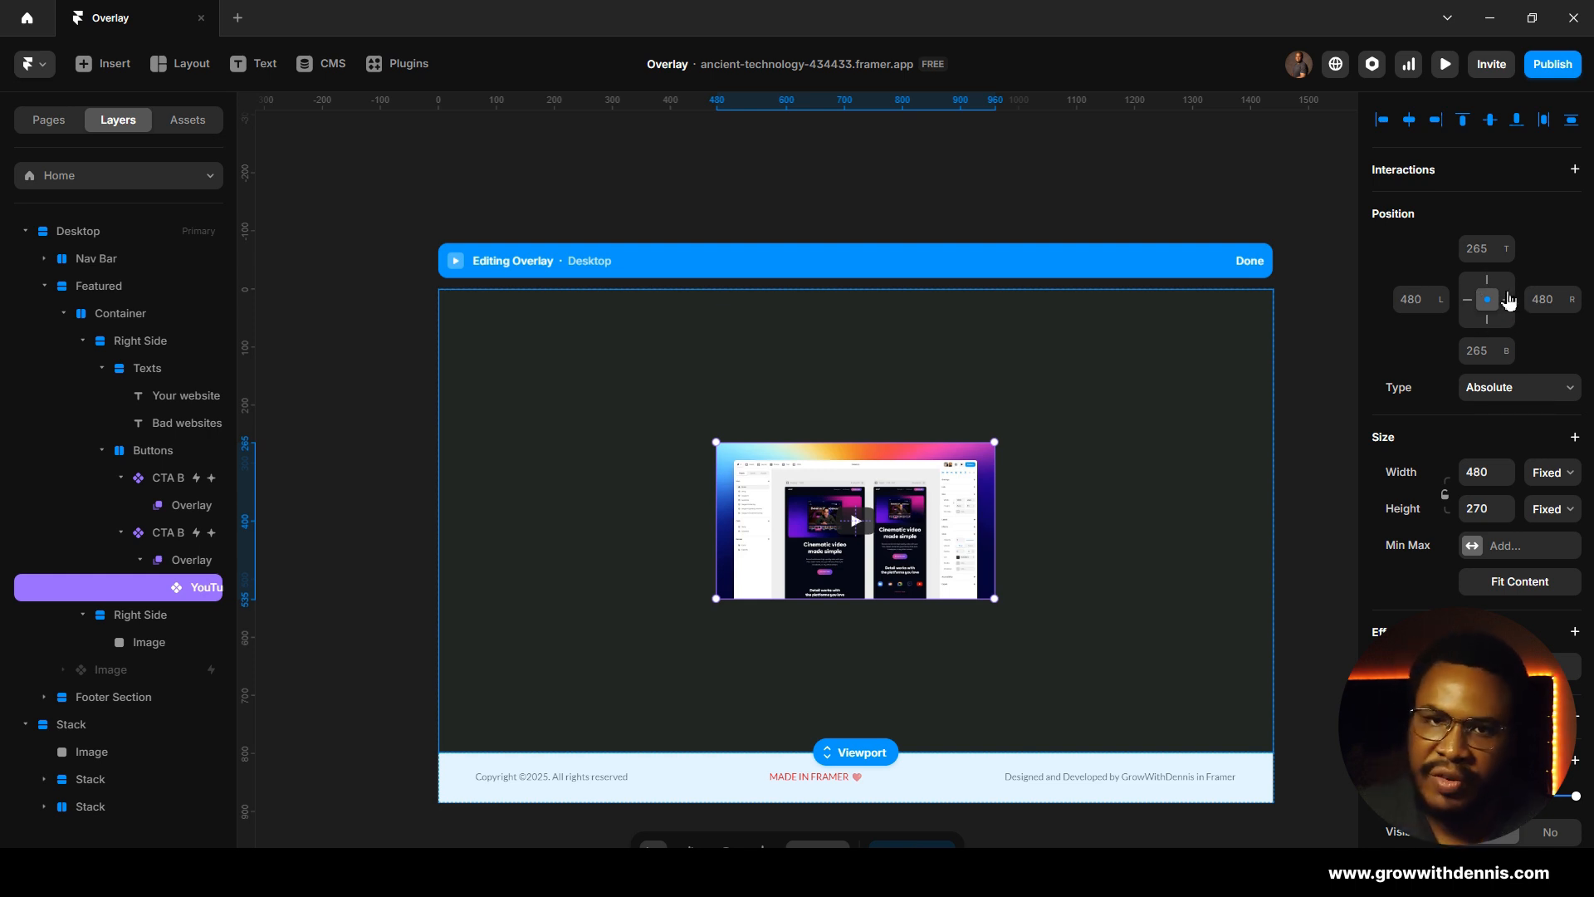
Step: Pin the video to the overlay's left side, finish editing and preview the demo popup widened from 1440 to 1696
{"action": "left_click", "coordinate": [1466, 300]}
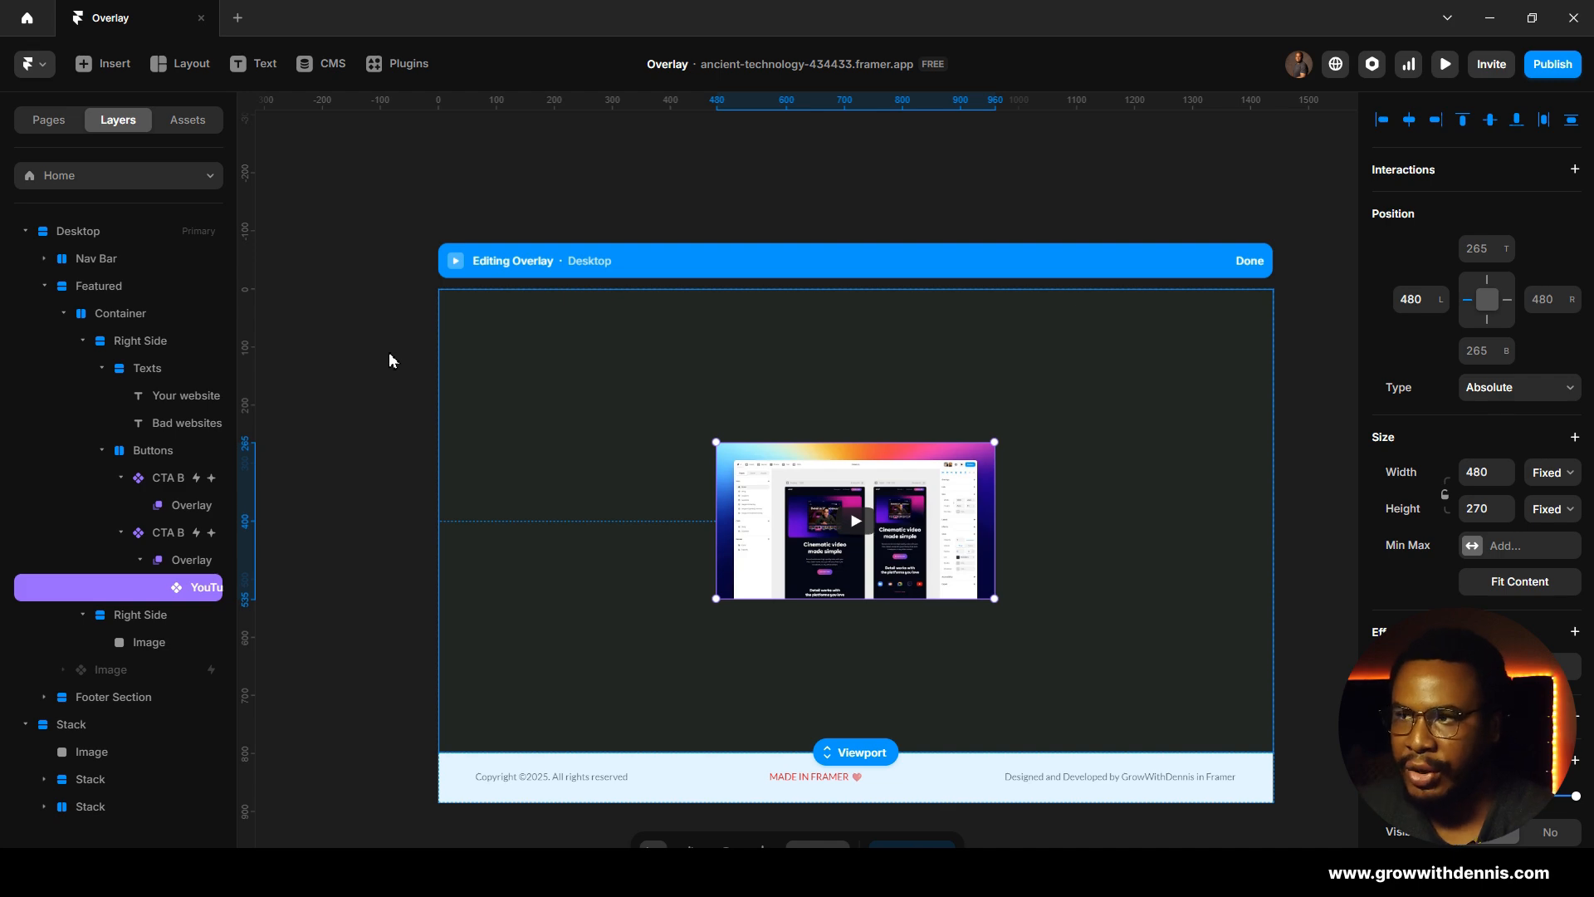
{"action": "left_click", "coordinate": [1251, 264]}
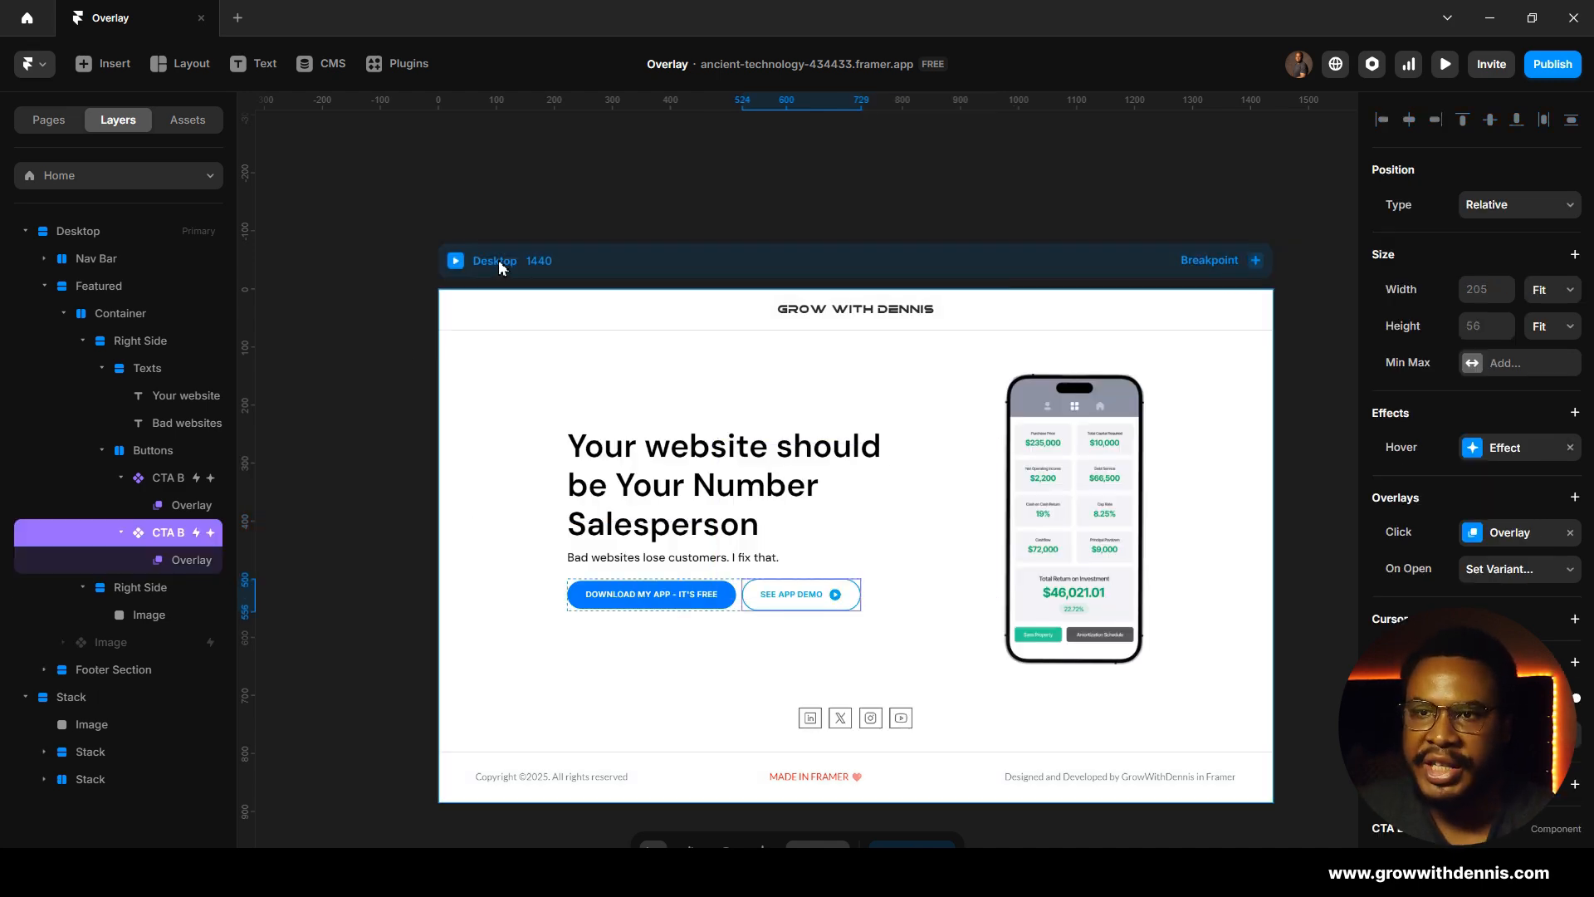
{"action": "left_click", "coordinate": [459, 264]}
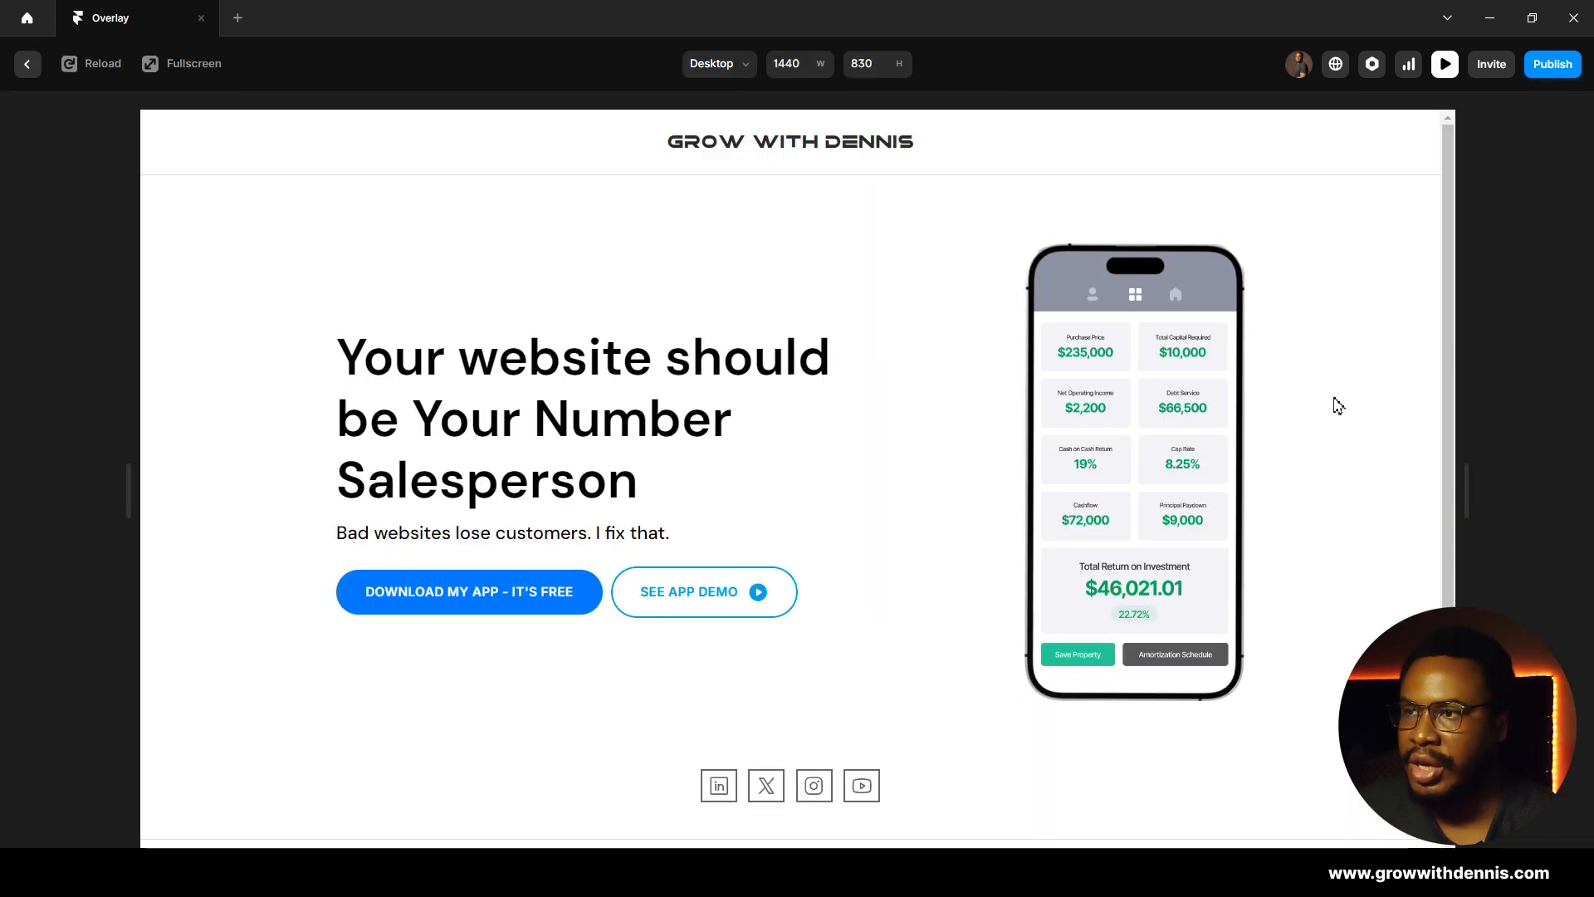
{"action": "left_click", "coordinate": [700, 596]}
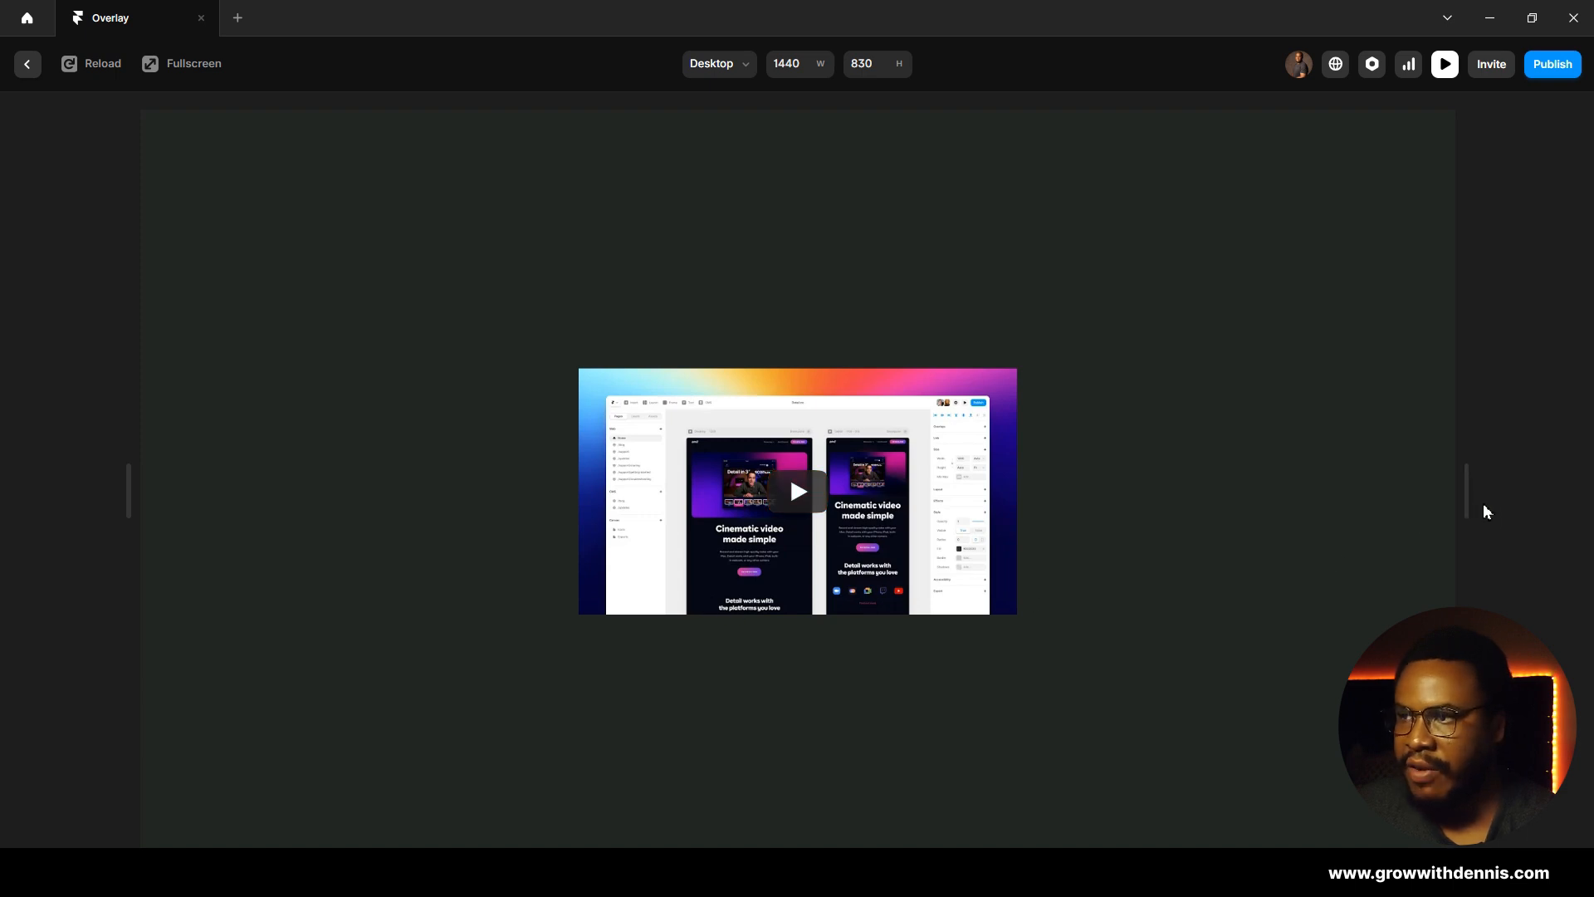
{"action": "left_click_drag", "start_coordinate": [1506, 509], "coordinate": [1590, 508]}
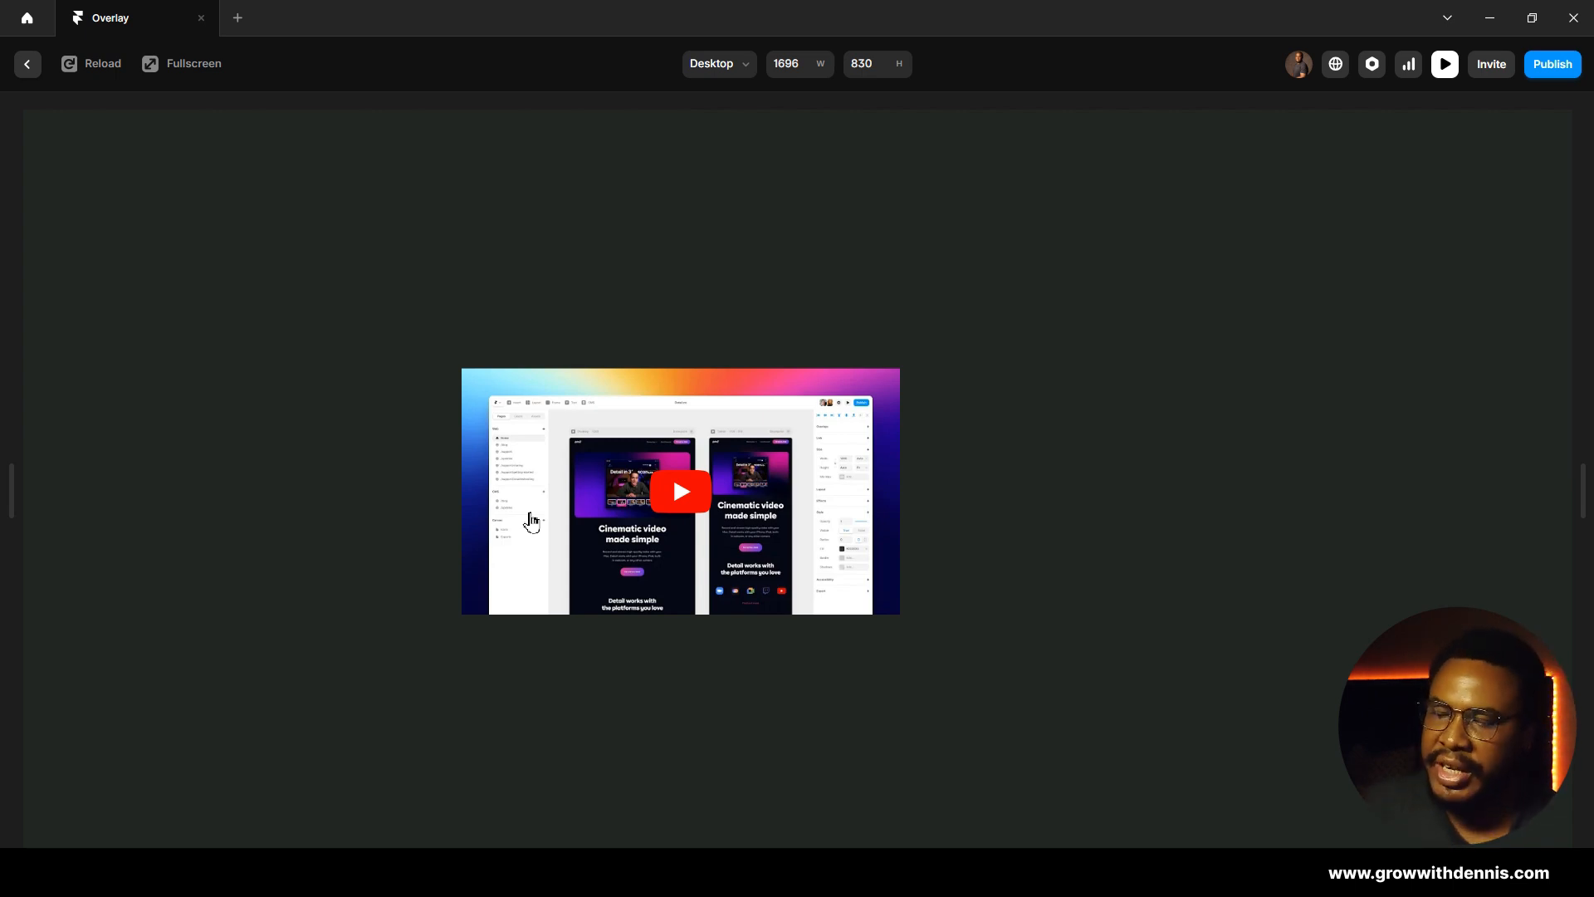
{"action": "left_click", "coordinate": [25, 67]}
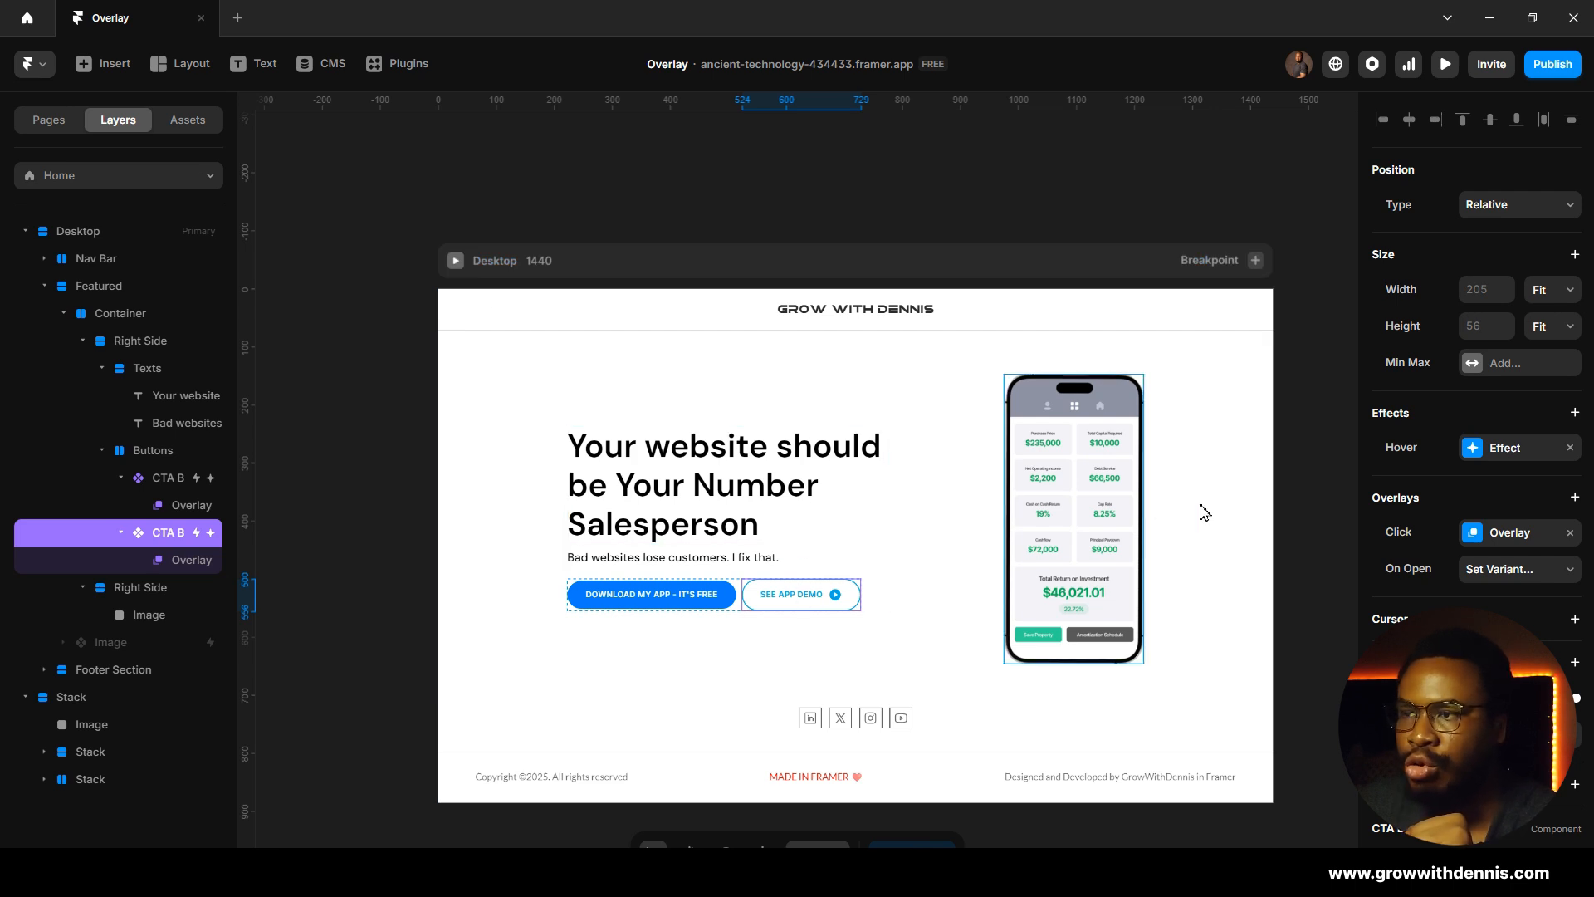
Step: Reopen the See App Demo button's overlay and remove the YouTube video's left pin
{"action": "left_click", "coordinate": [1487, 535]}
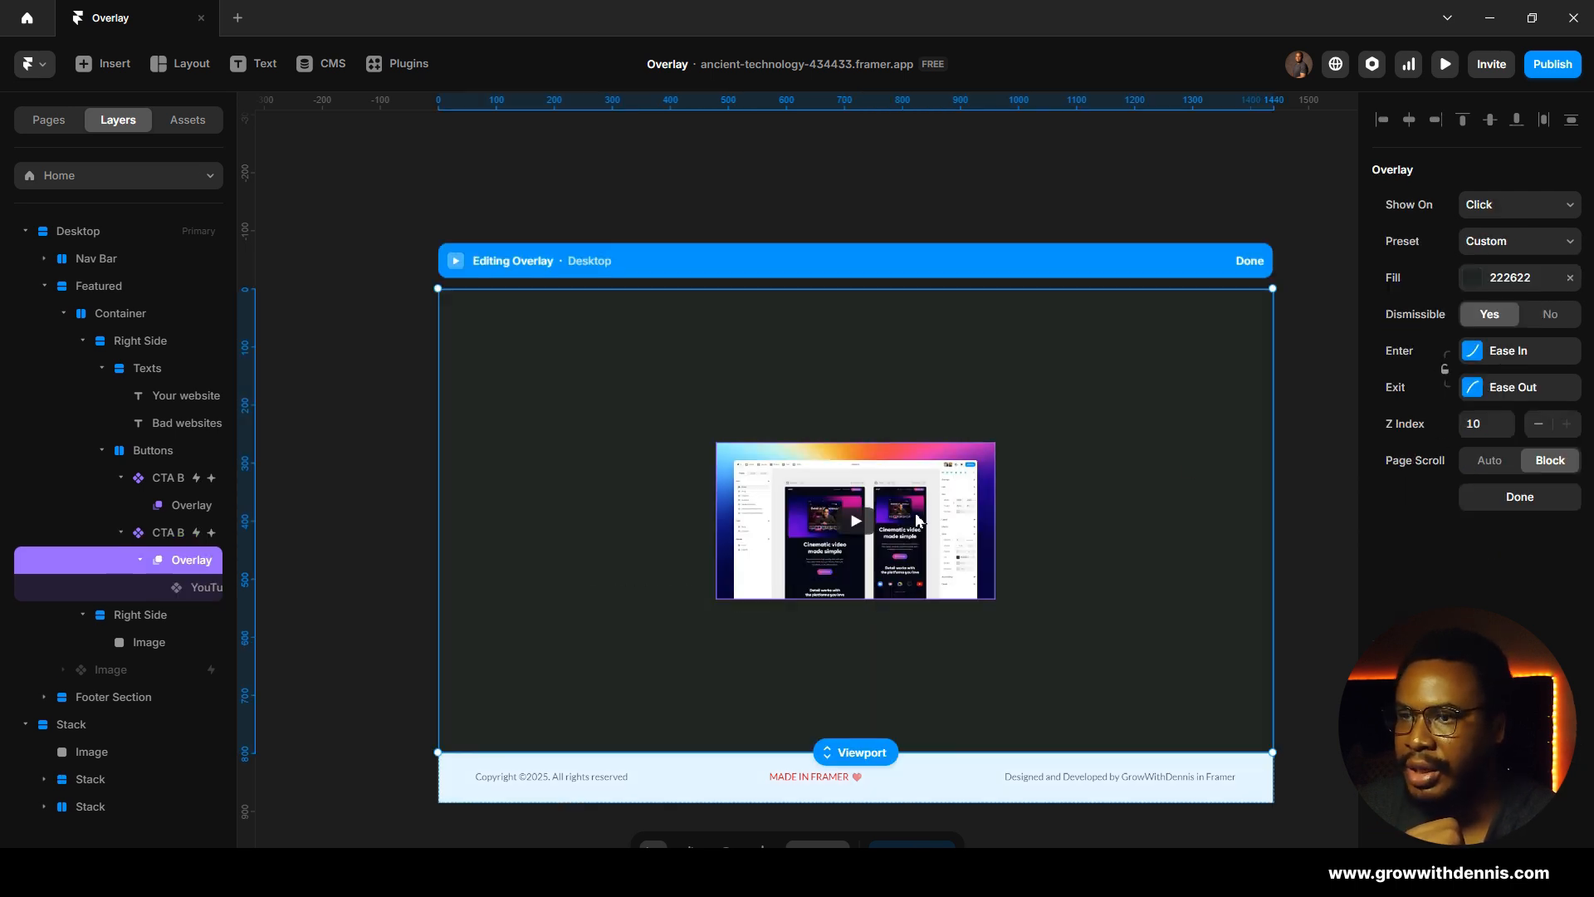
{"action": "left_click", "coordinate": [1467, 301]}
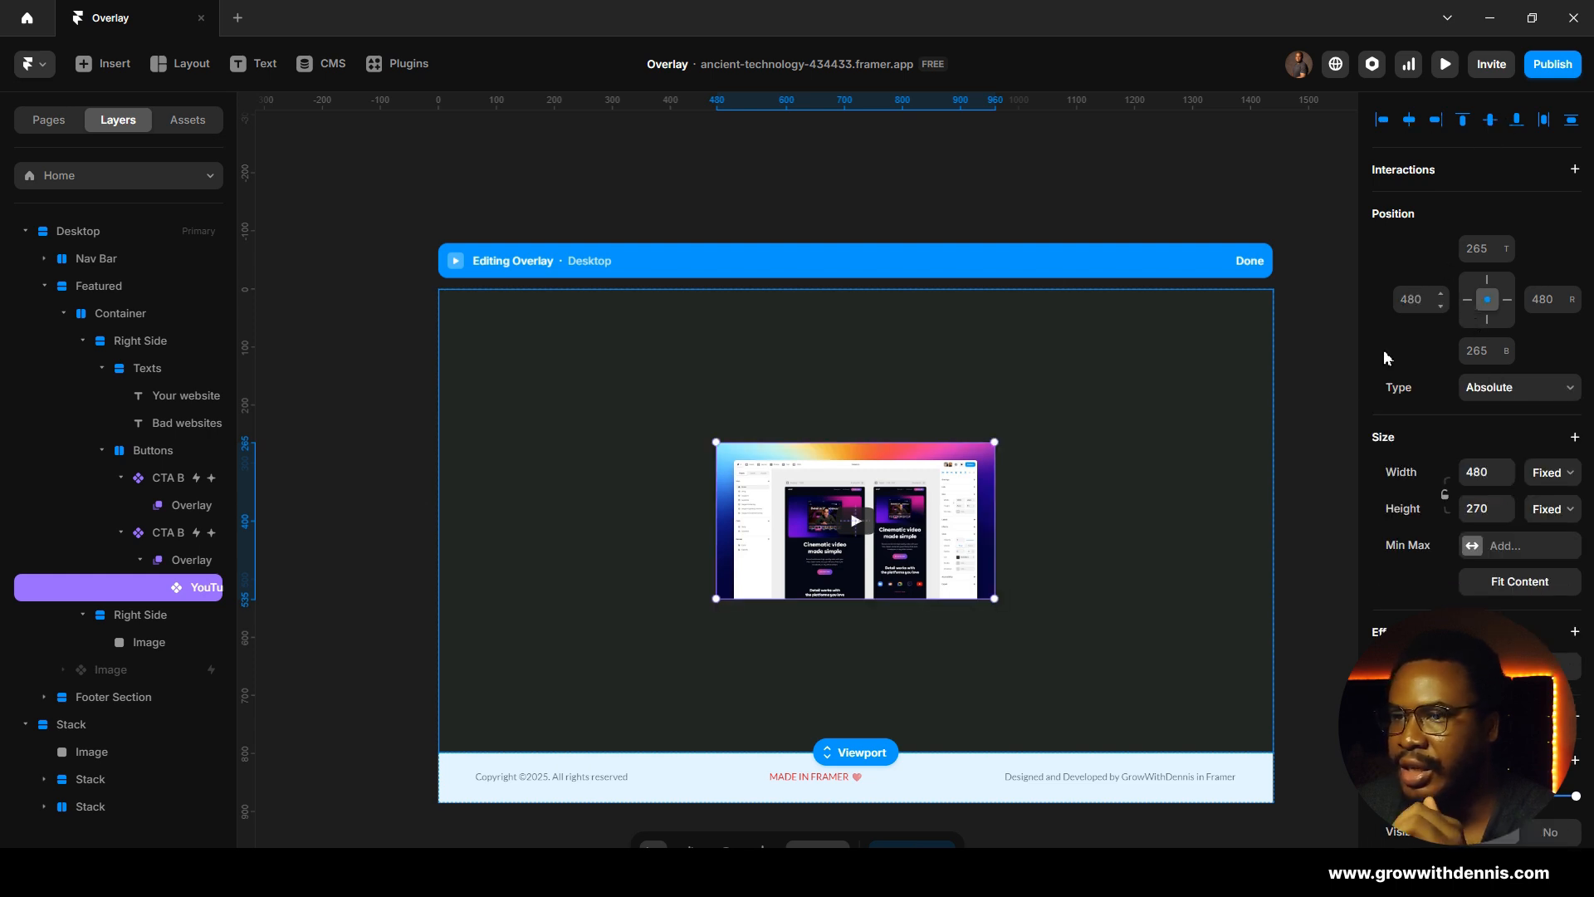
Step: Lock the YouTube video's aspect ratio and set its width to 70% Relative
{"action": "left_click", "coordinate": [1445, 494]}
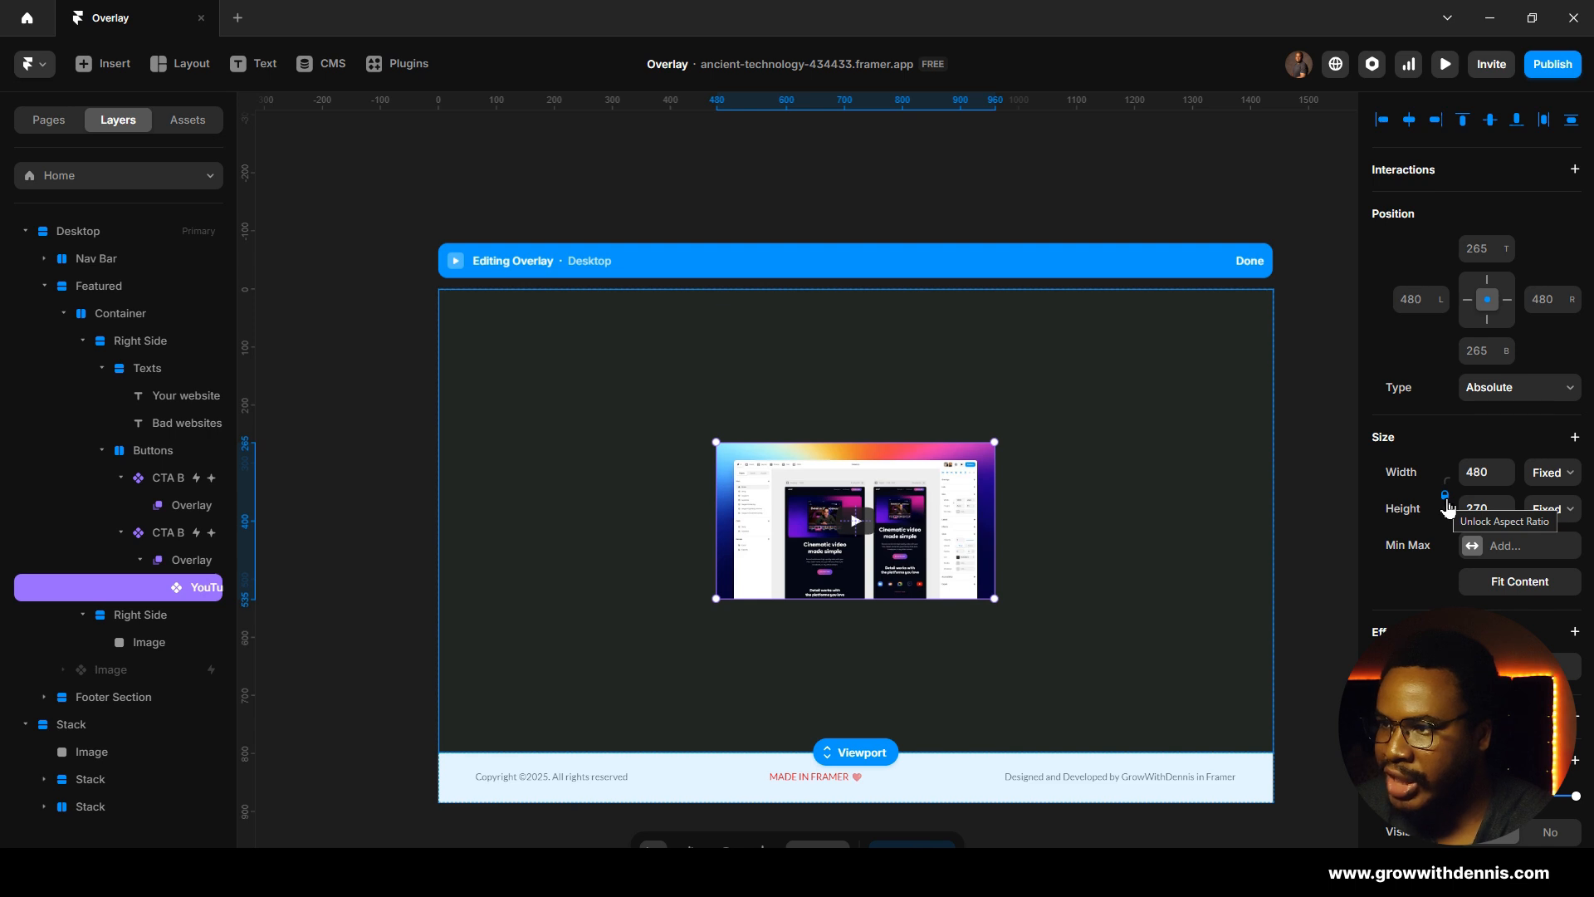
{"action": "left_click", "coordinate": [1549, 474]}
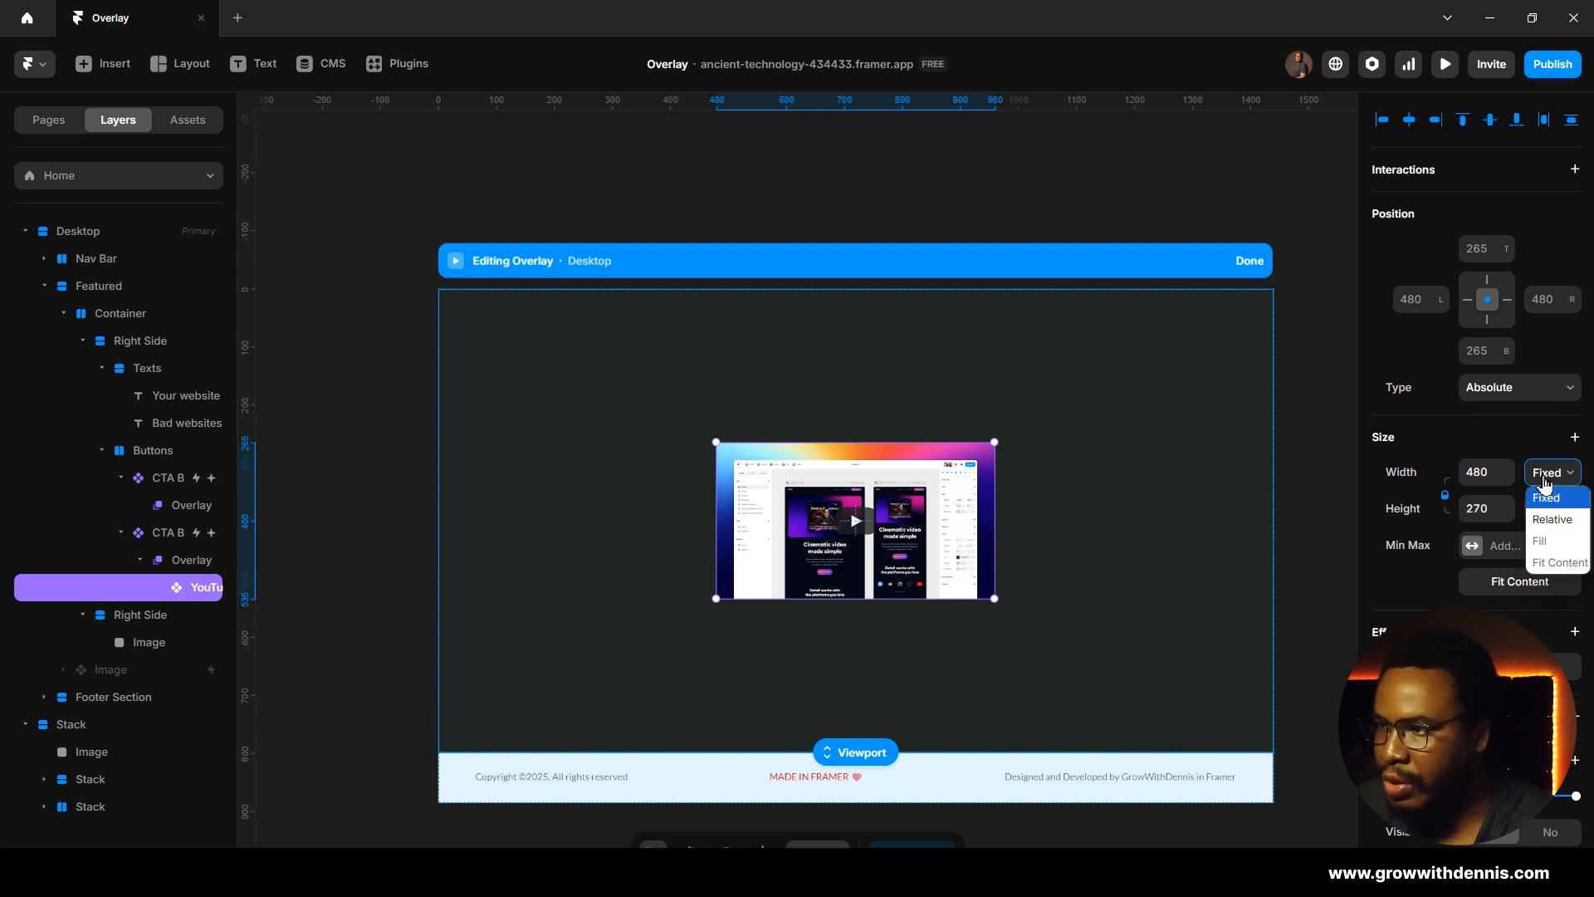
{"action": "left_click", "coordinate": [1554, 528]}
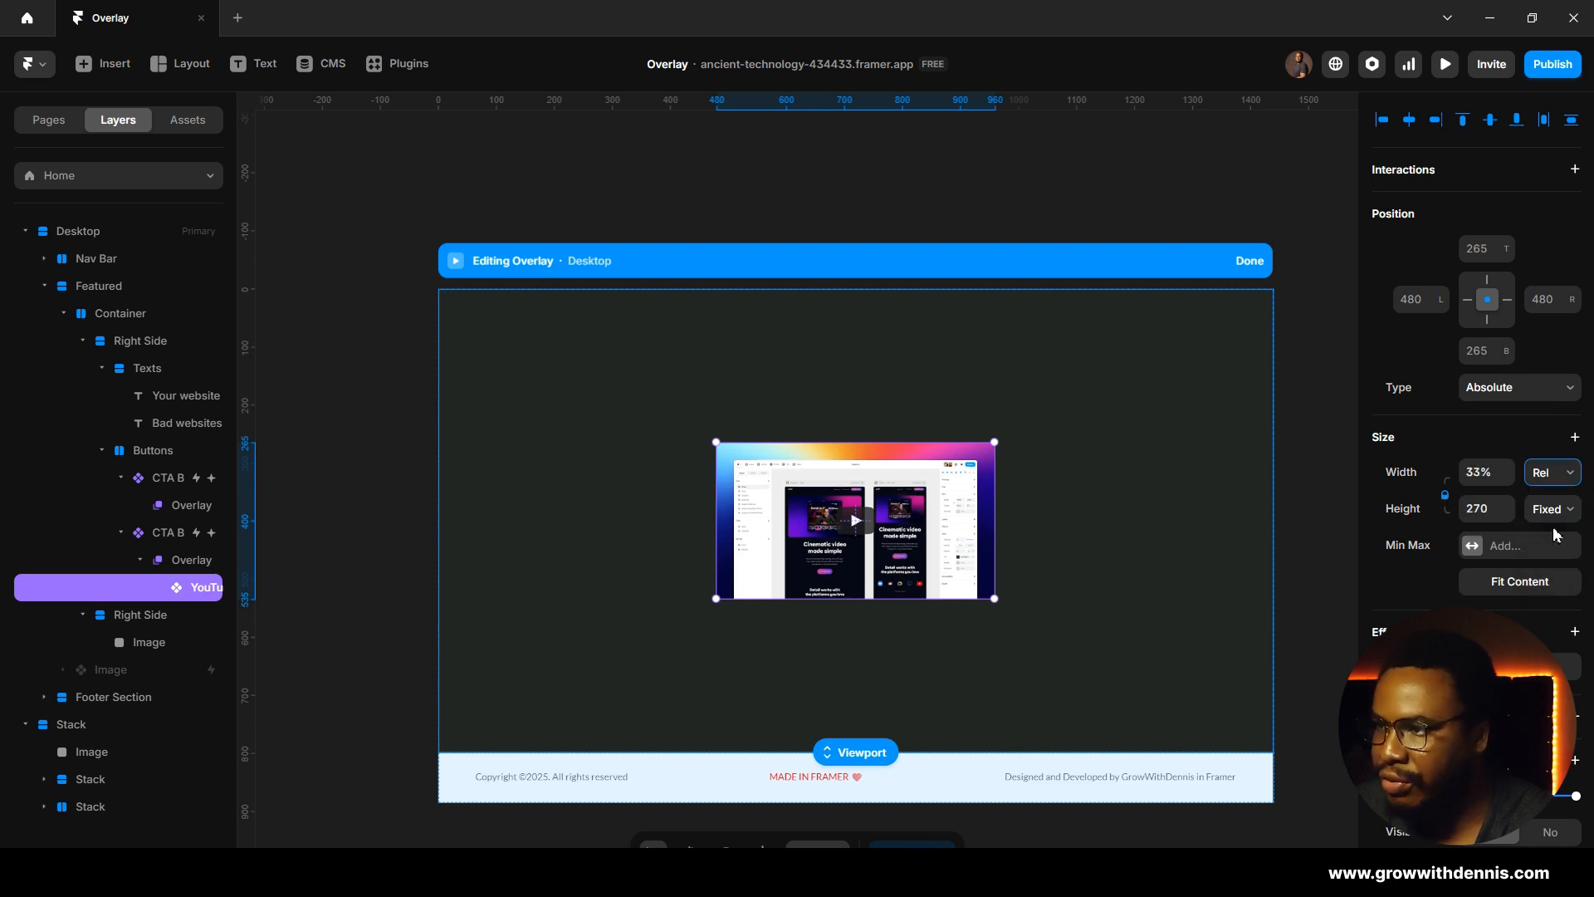
{"action": "left_click", "coordinate": [1491, 484]}
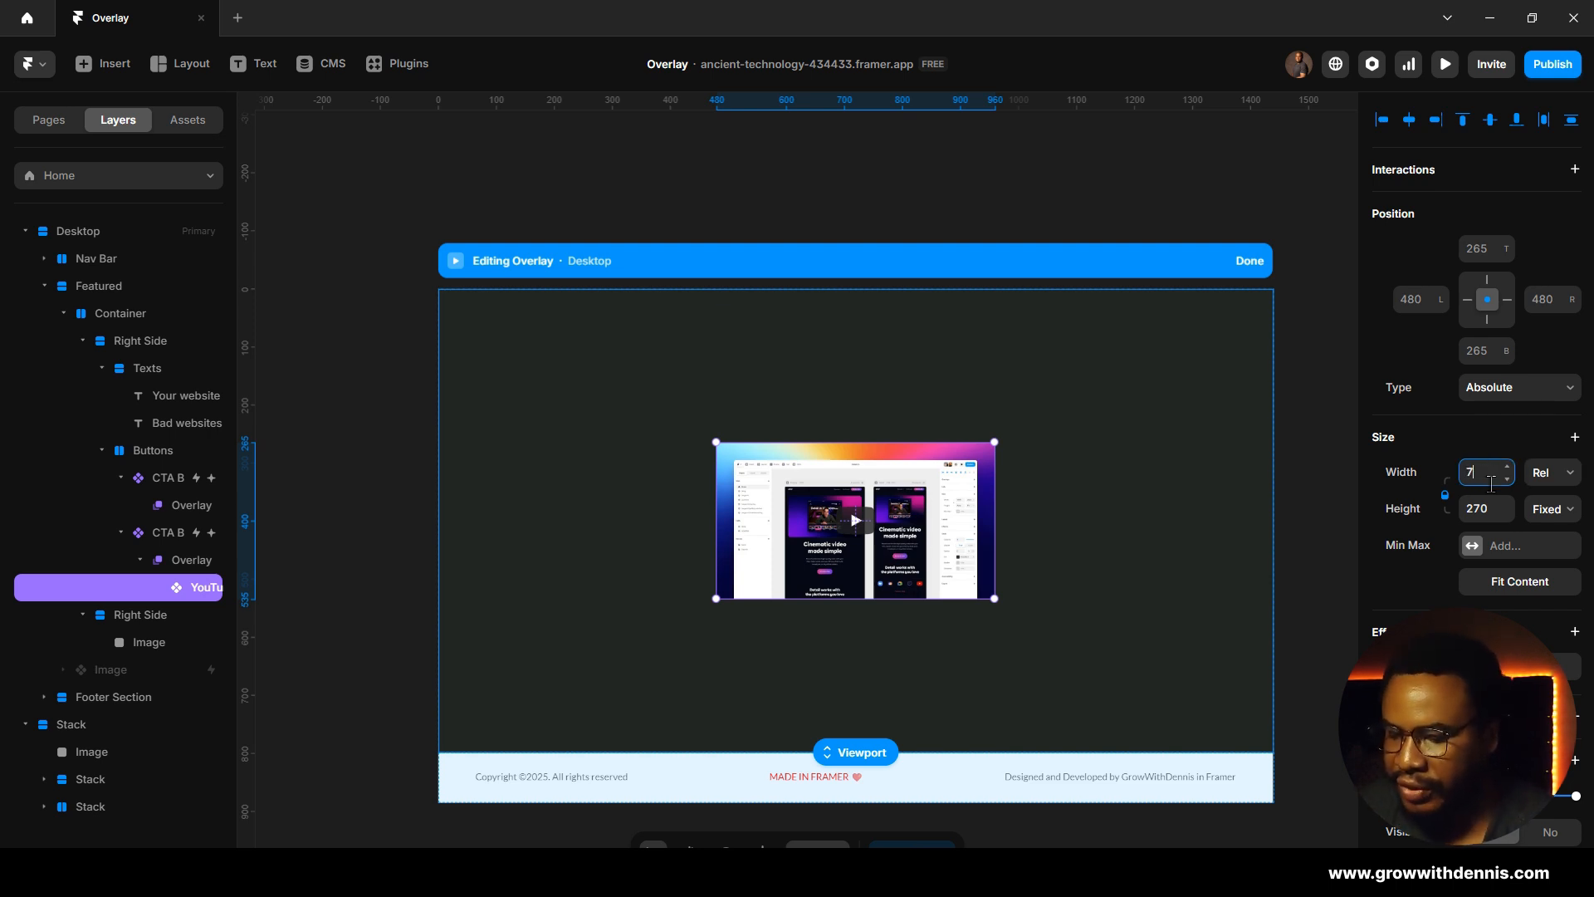
{"action": "type", "text": "70"}
{"action": "key", "text": "Return"}
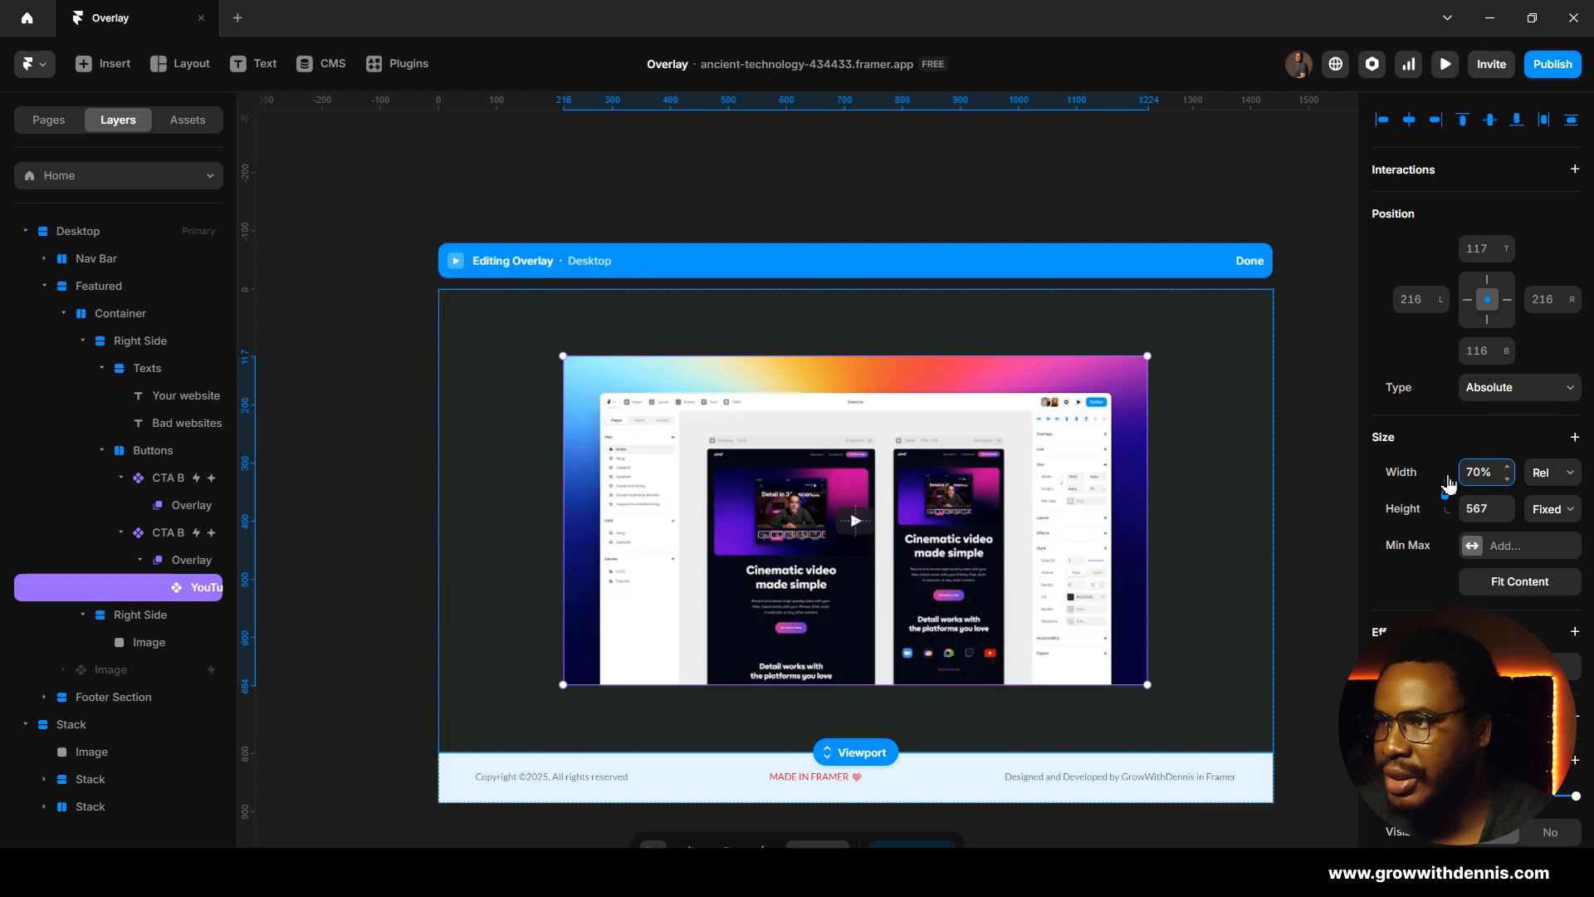
Step: Insert a Phosphor icon into the demo overlay, just above the YouTube video
{"action": "left_click", "coordinate": [341, 428]}
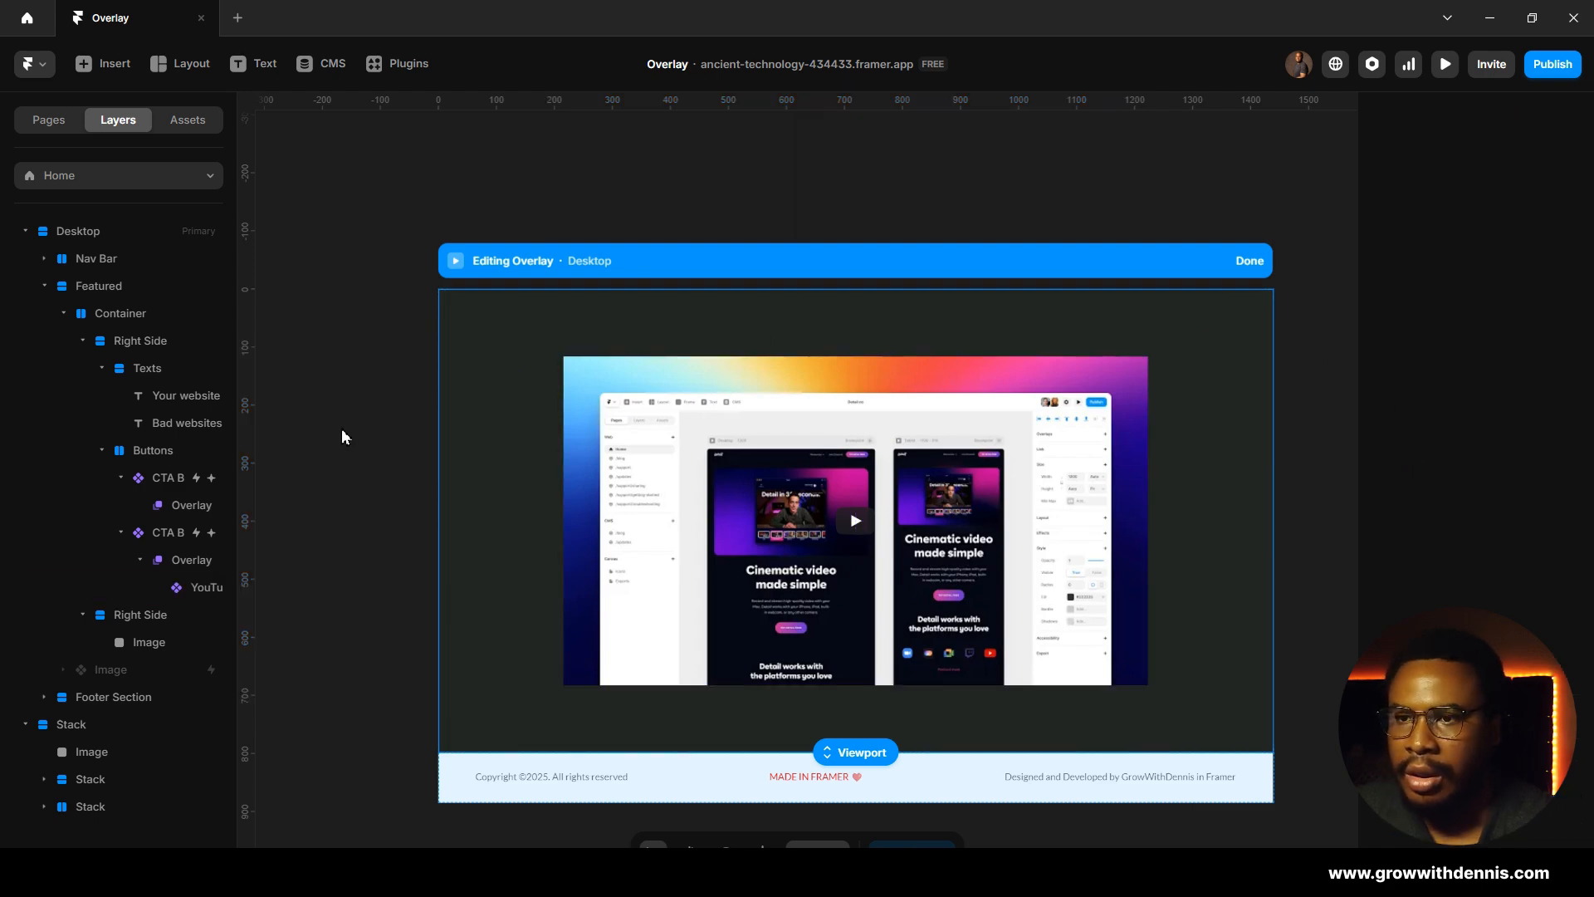
{"action": "left_click", "coordinate": [116, 67]}
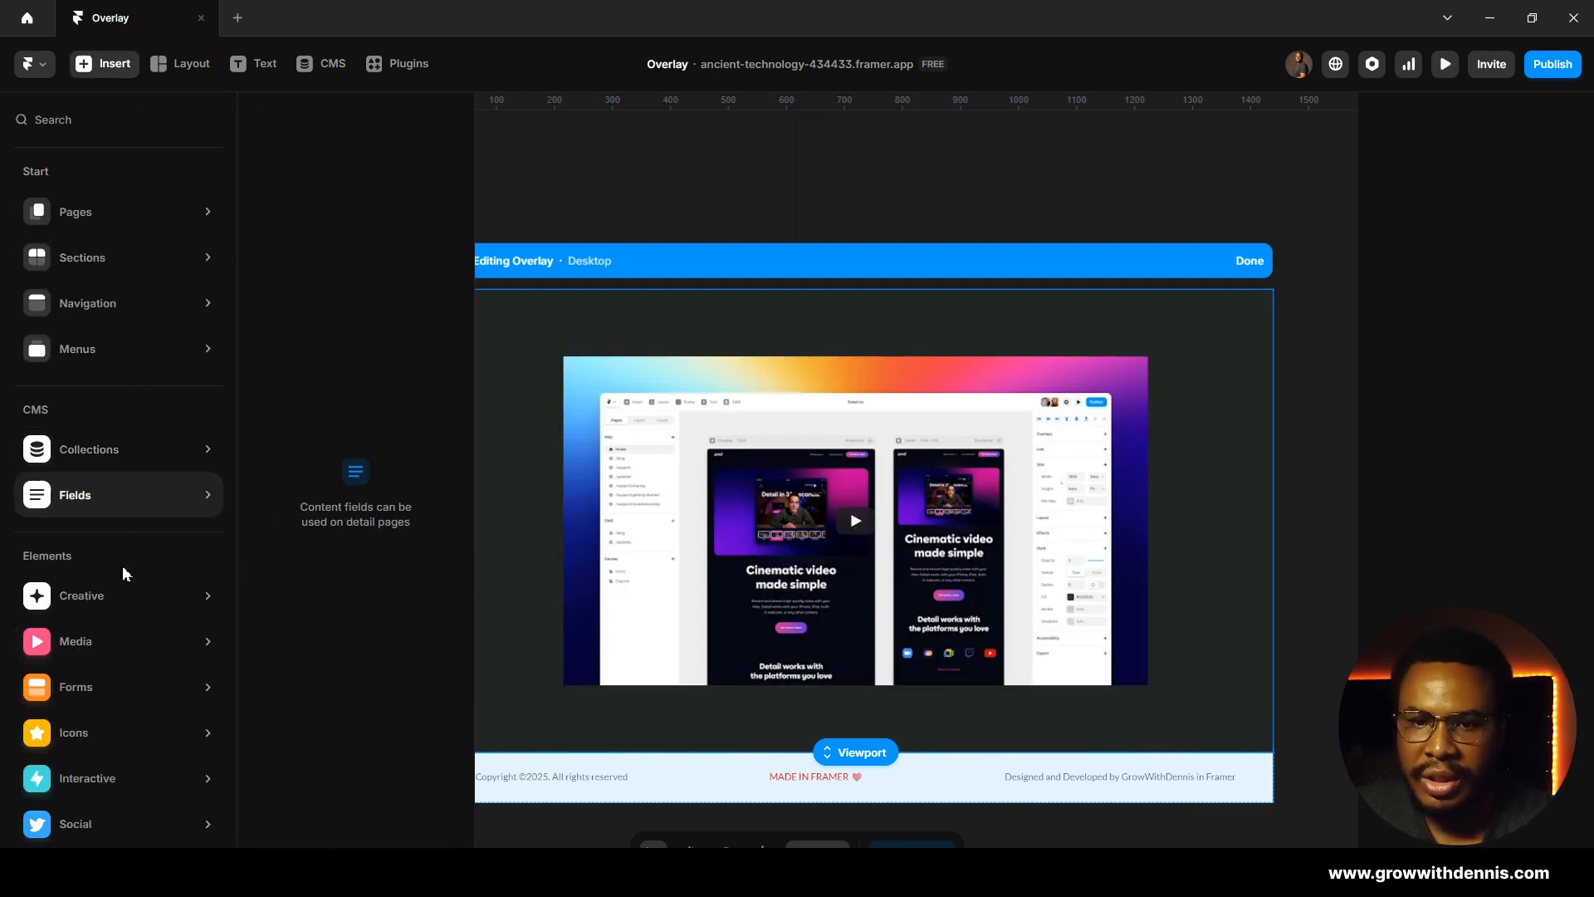
{"action": "mouse_move", "coordinate": [91, 743]}
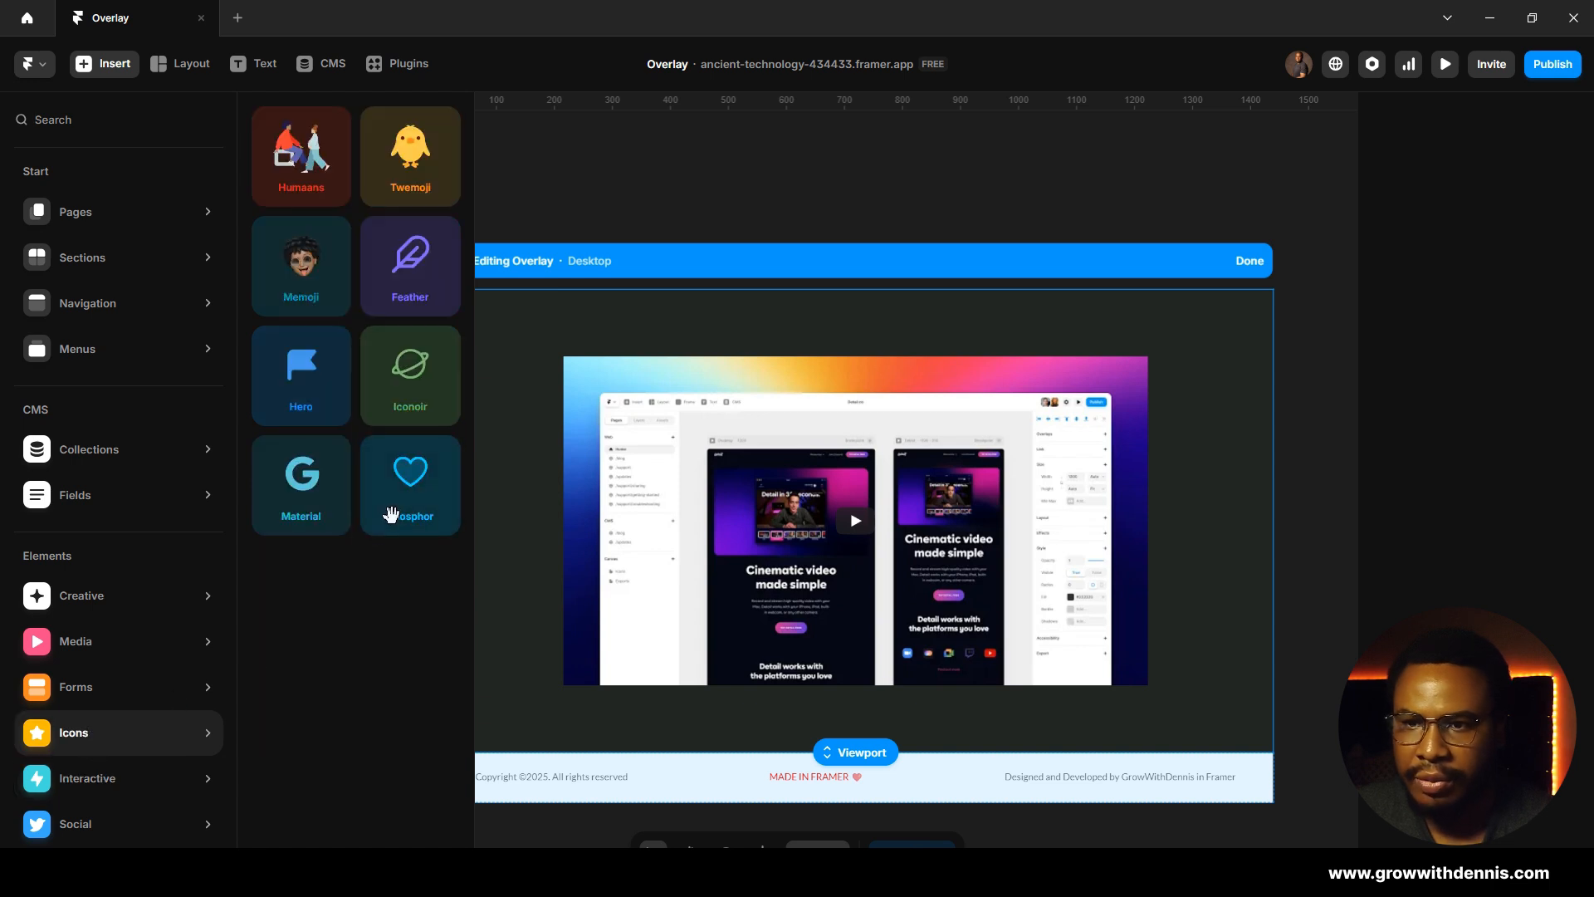
{"action": "left_click_drag", "start_coordinate": [391, 515], "coordinate": [734, 329]}
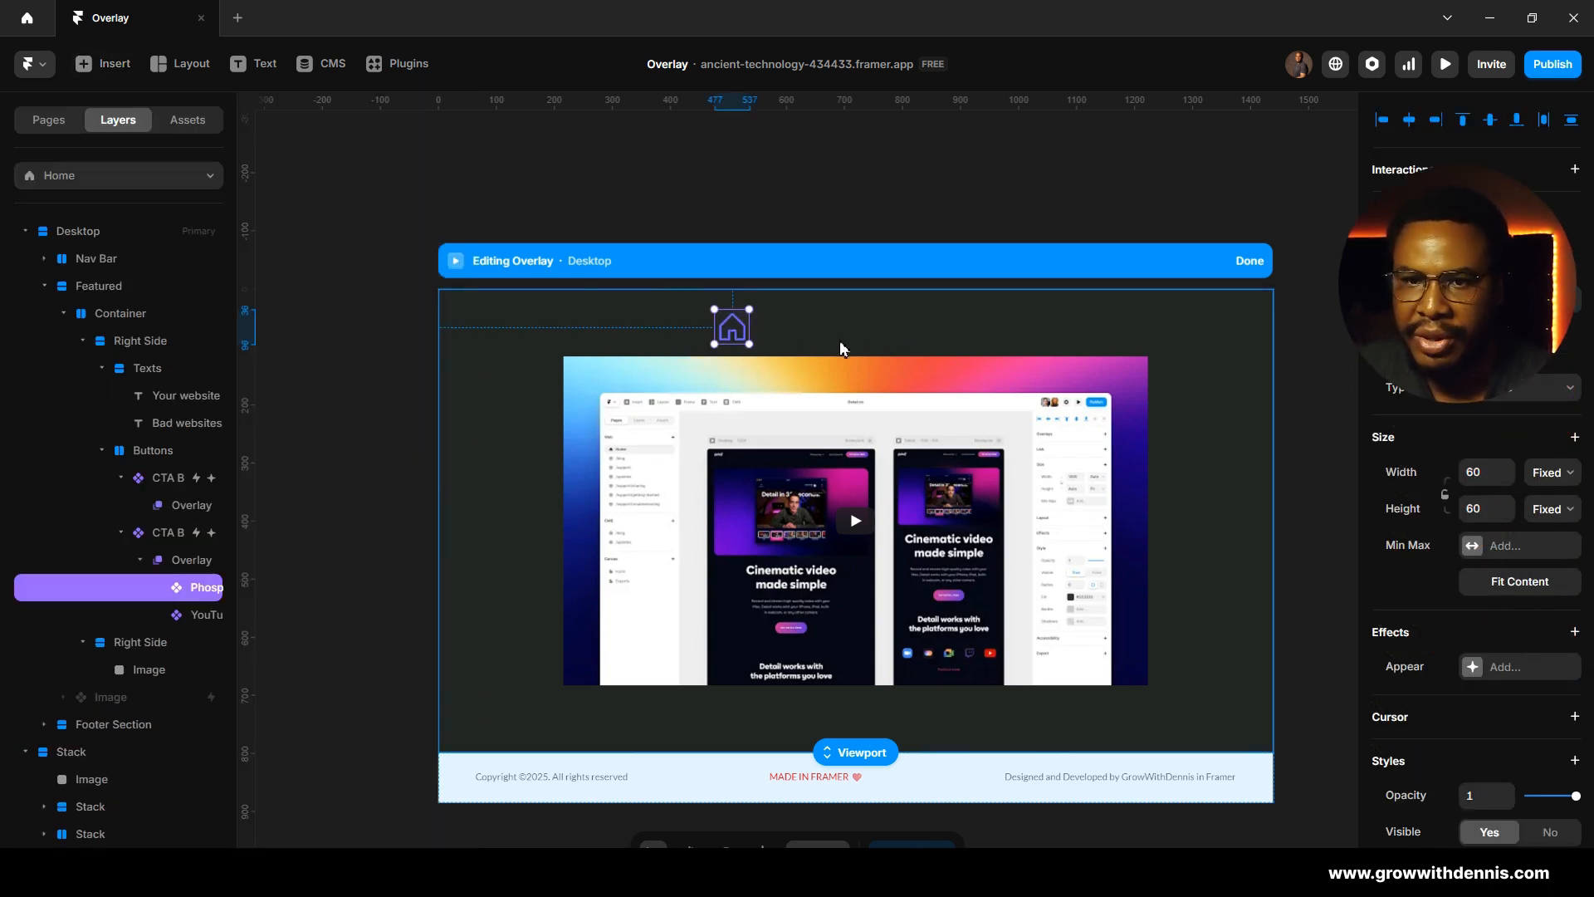
Step: Switch the Phosphor icon's selection mode to Search and set its name to Xcircle
{"action": "scroll", "coordinate": [1545, 723], "scroll_direction": "down", "scroll_amount": 1}
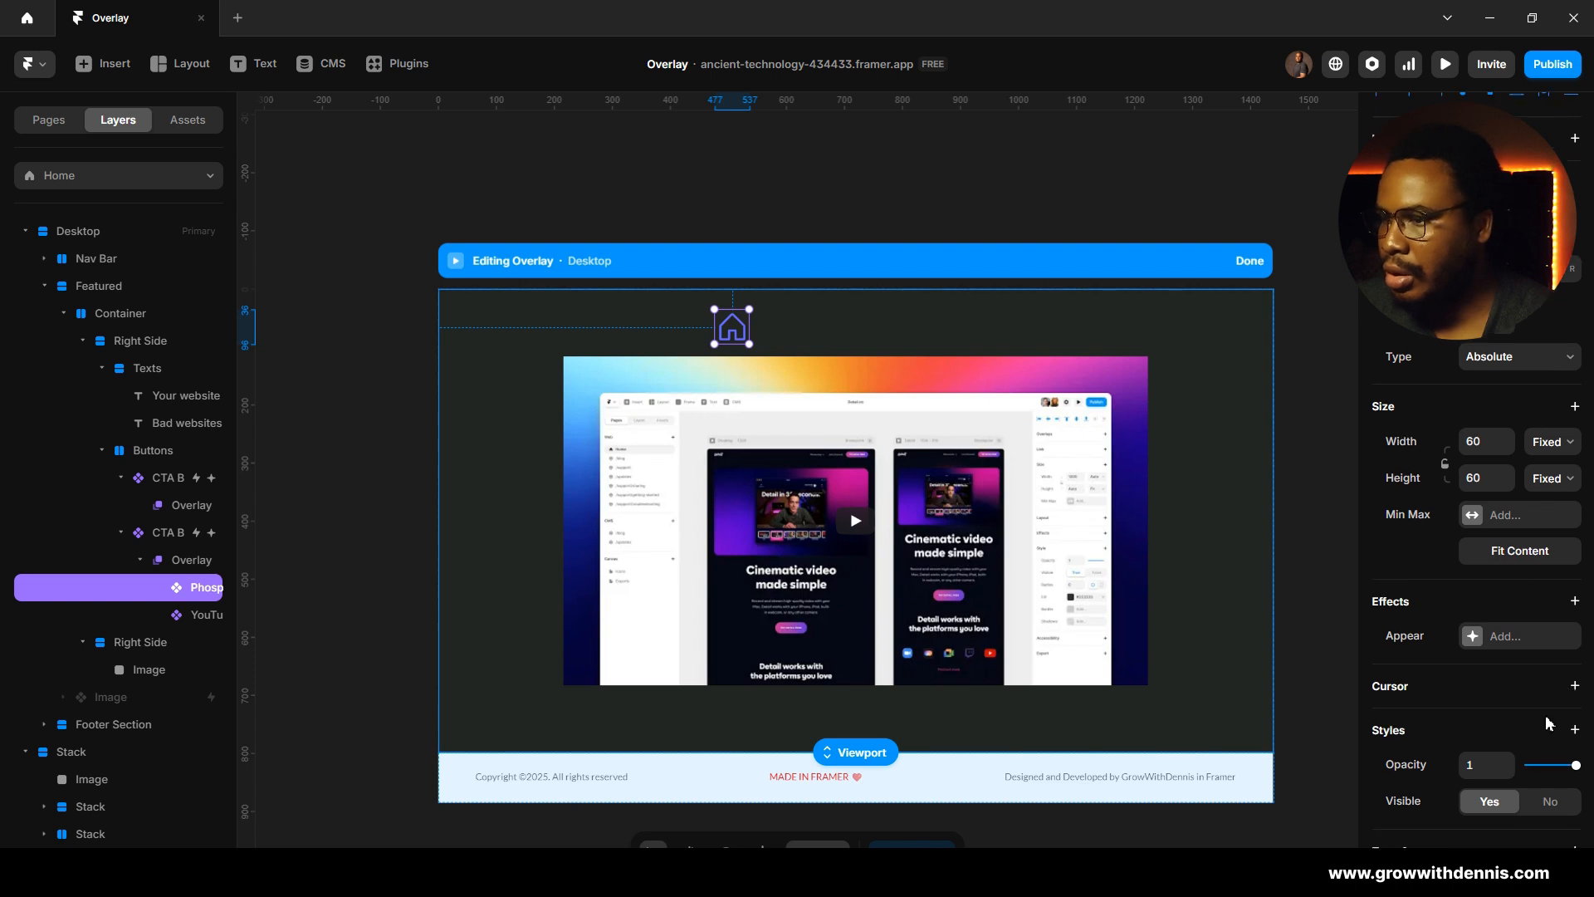
{"action": "scroll", "coordinate": [1536, 722], "scroll_direction": "down", "scroll_amount": 10}
{"action": "left_click", "coordinate": [1487, 572]}
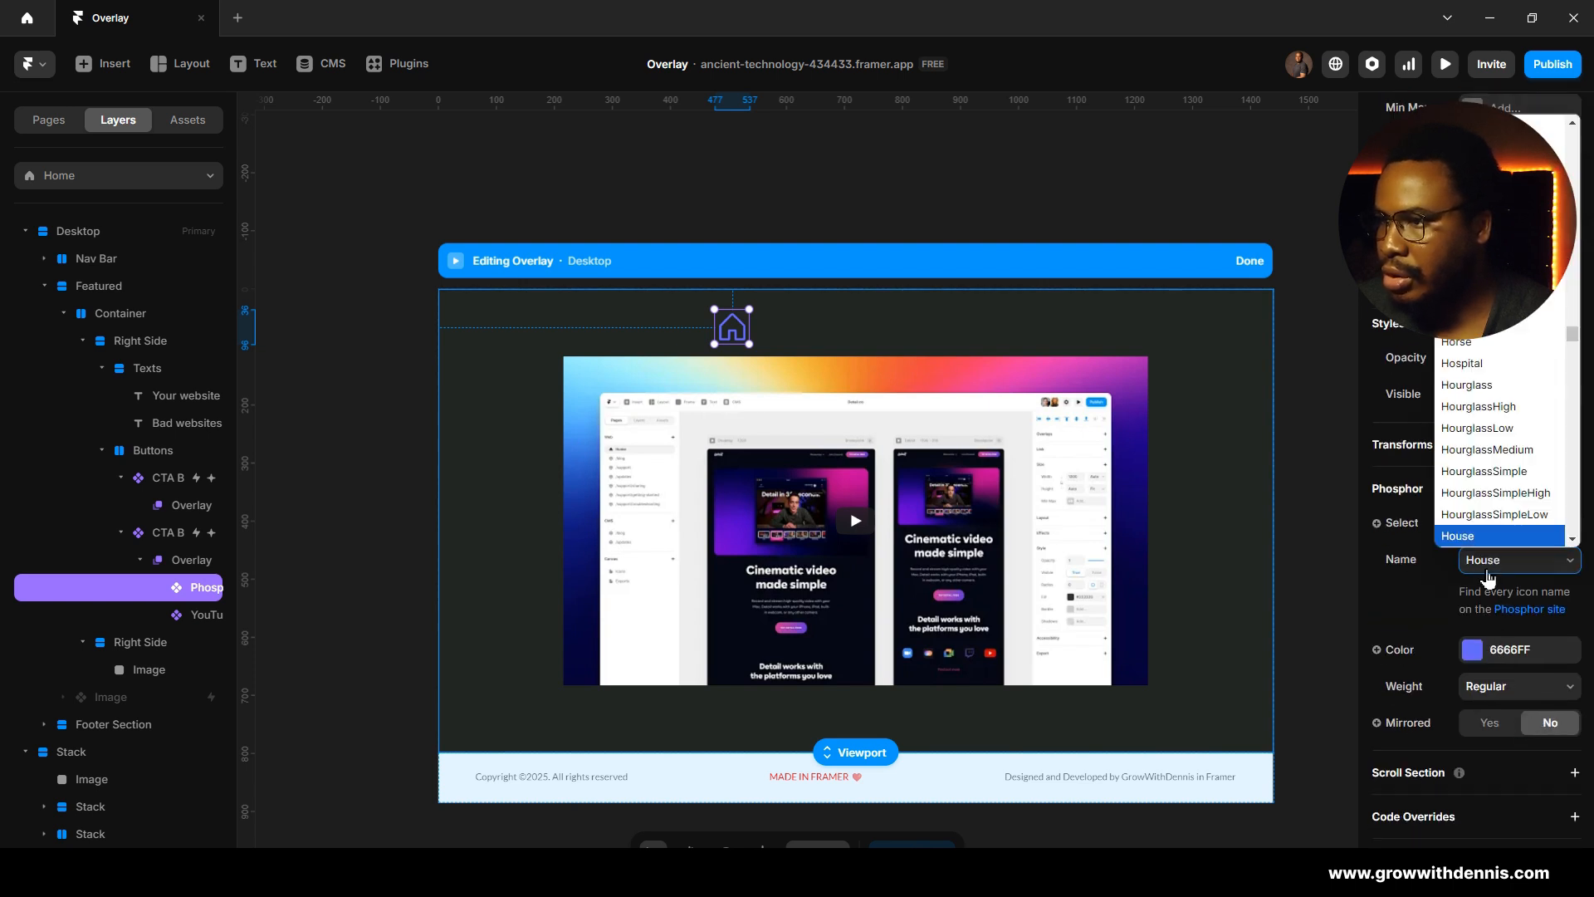
{"action": "left_click", "coordinate": [1508, 568]}
{"action": "left_click", "coordinate": [1543, 530]}
{"action": "left_click", "coordinate": [1496, 609]}
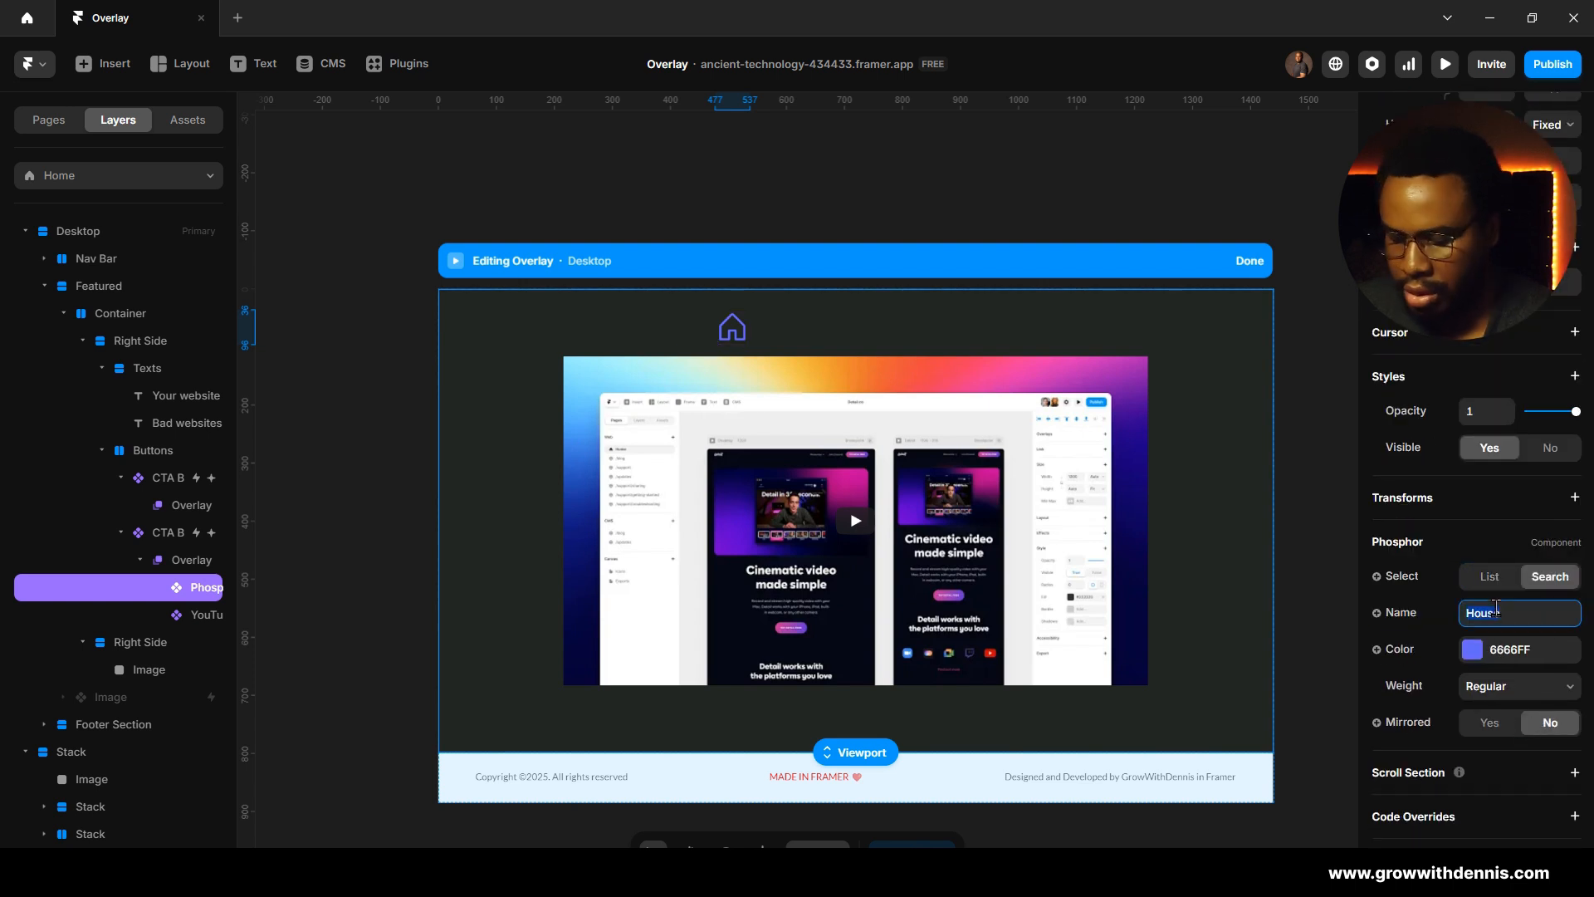
{"action": "type", "text": "Xcir"}
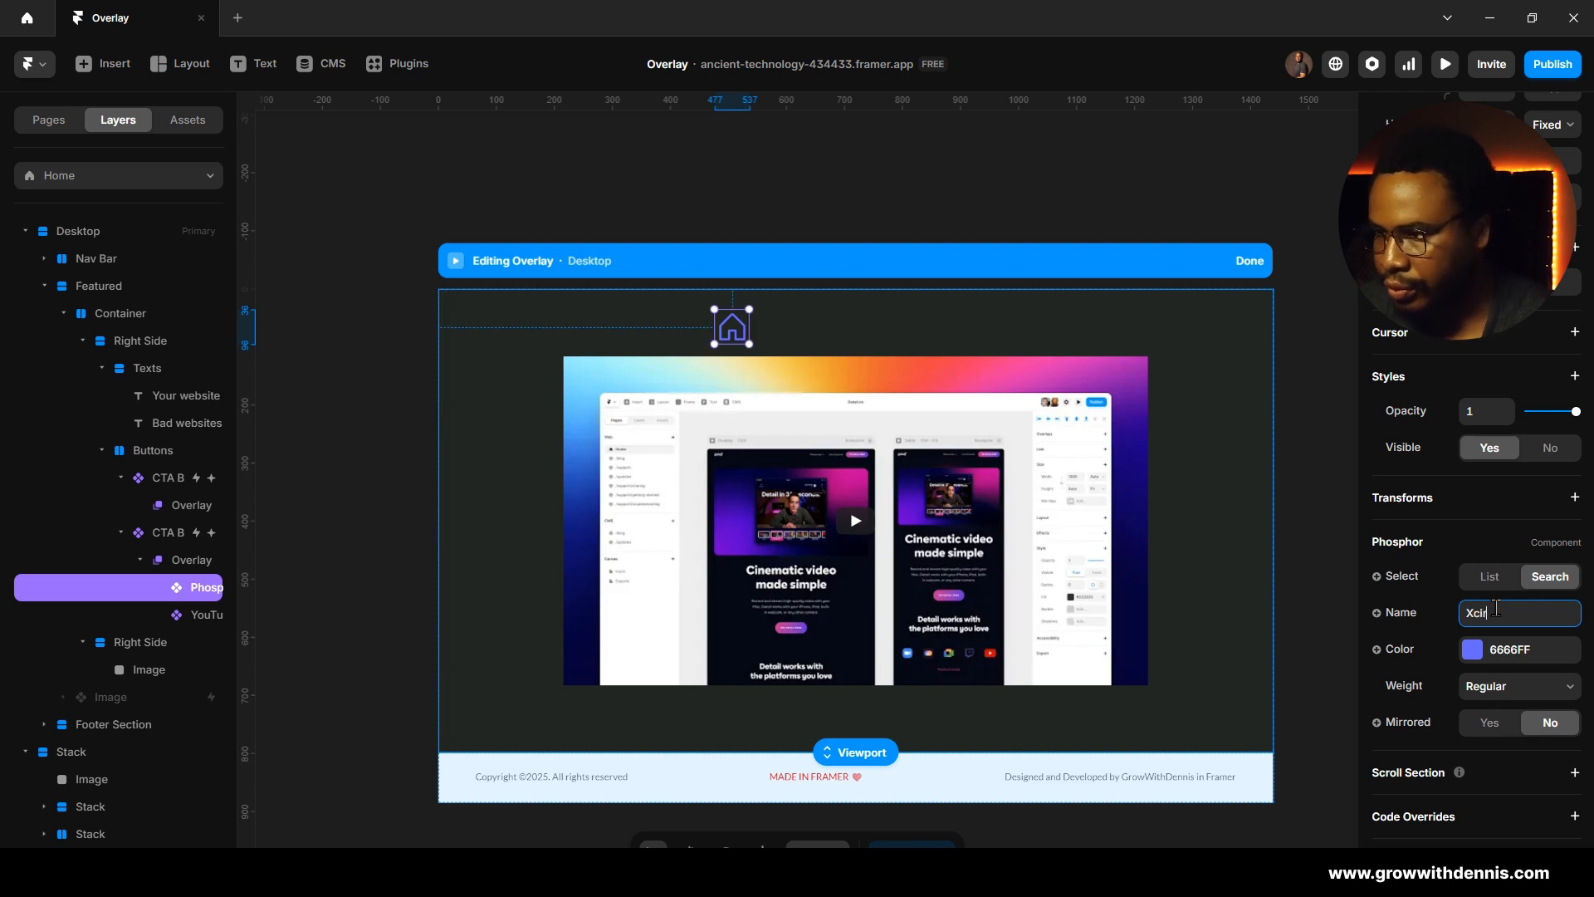
{"action": "type", "text": "cle"}
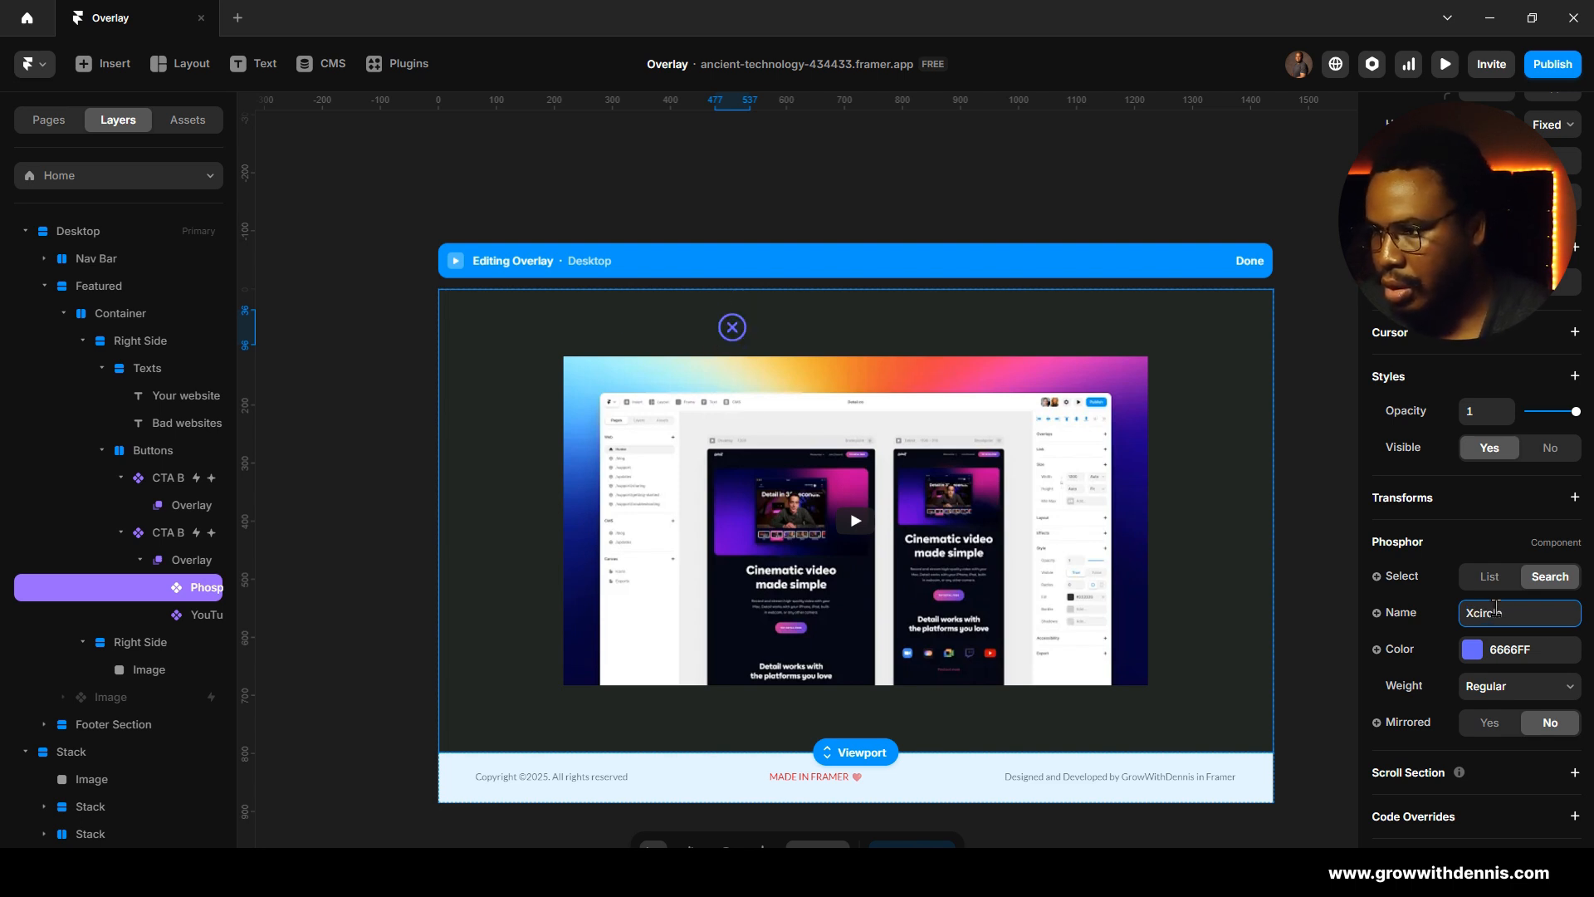
Step: Set the Xcircle icon's color to fff and remove its Appear effect
{"action": "left_click", "coordinate": [1475, 655]}
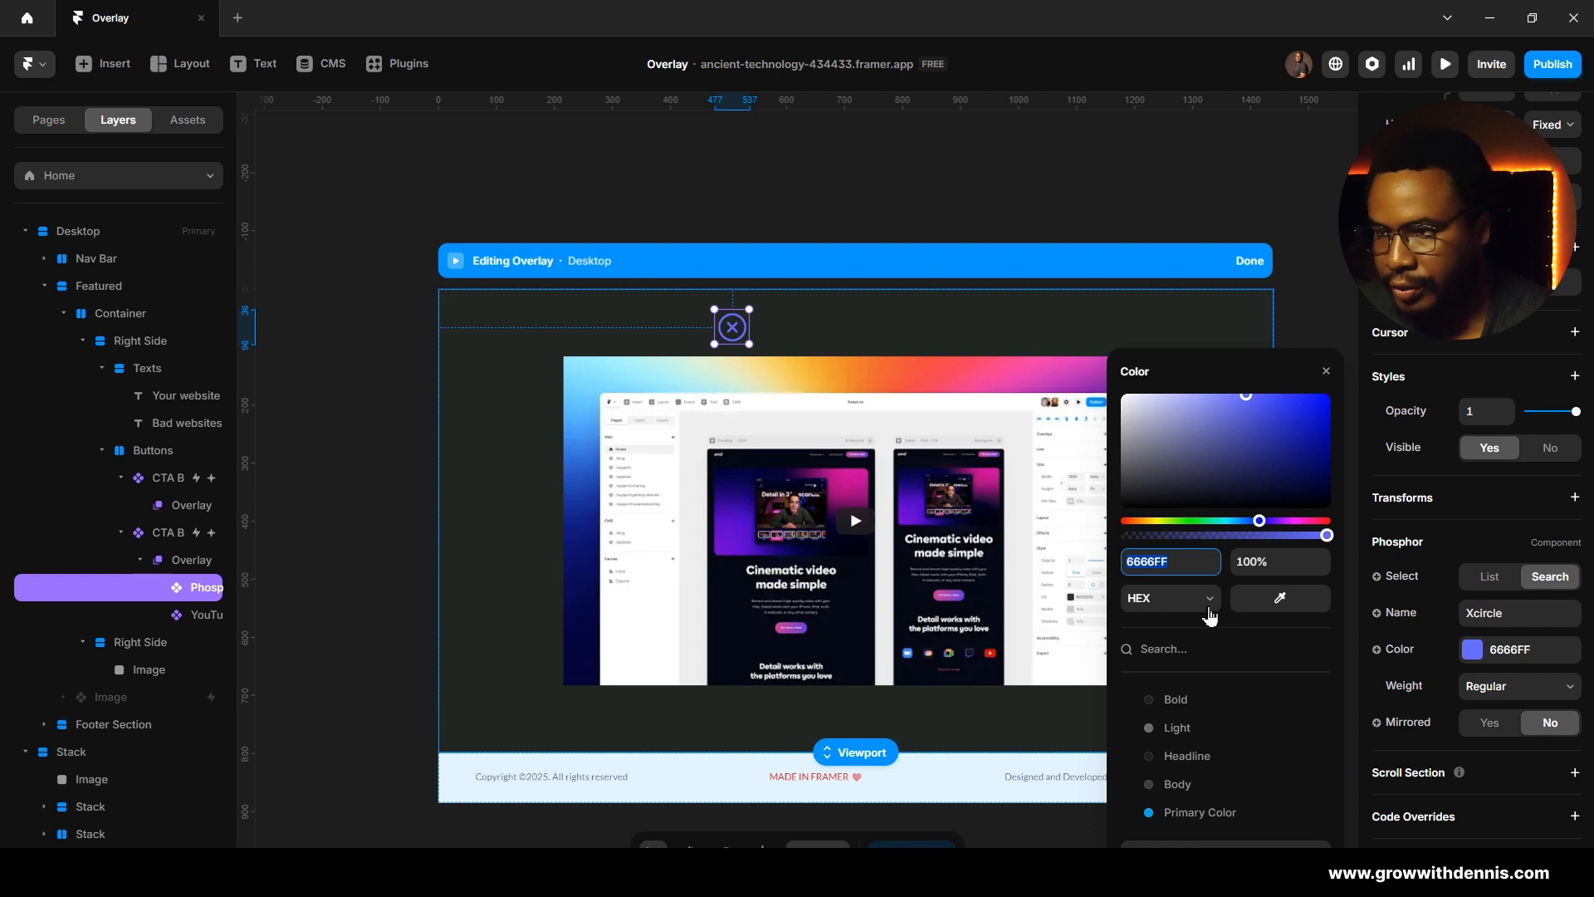
{"action": "type", "text": "fff"}
{"action": "key", "text": "Return"}
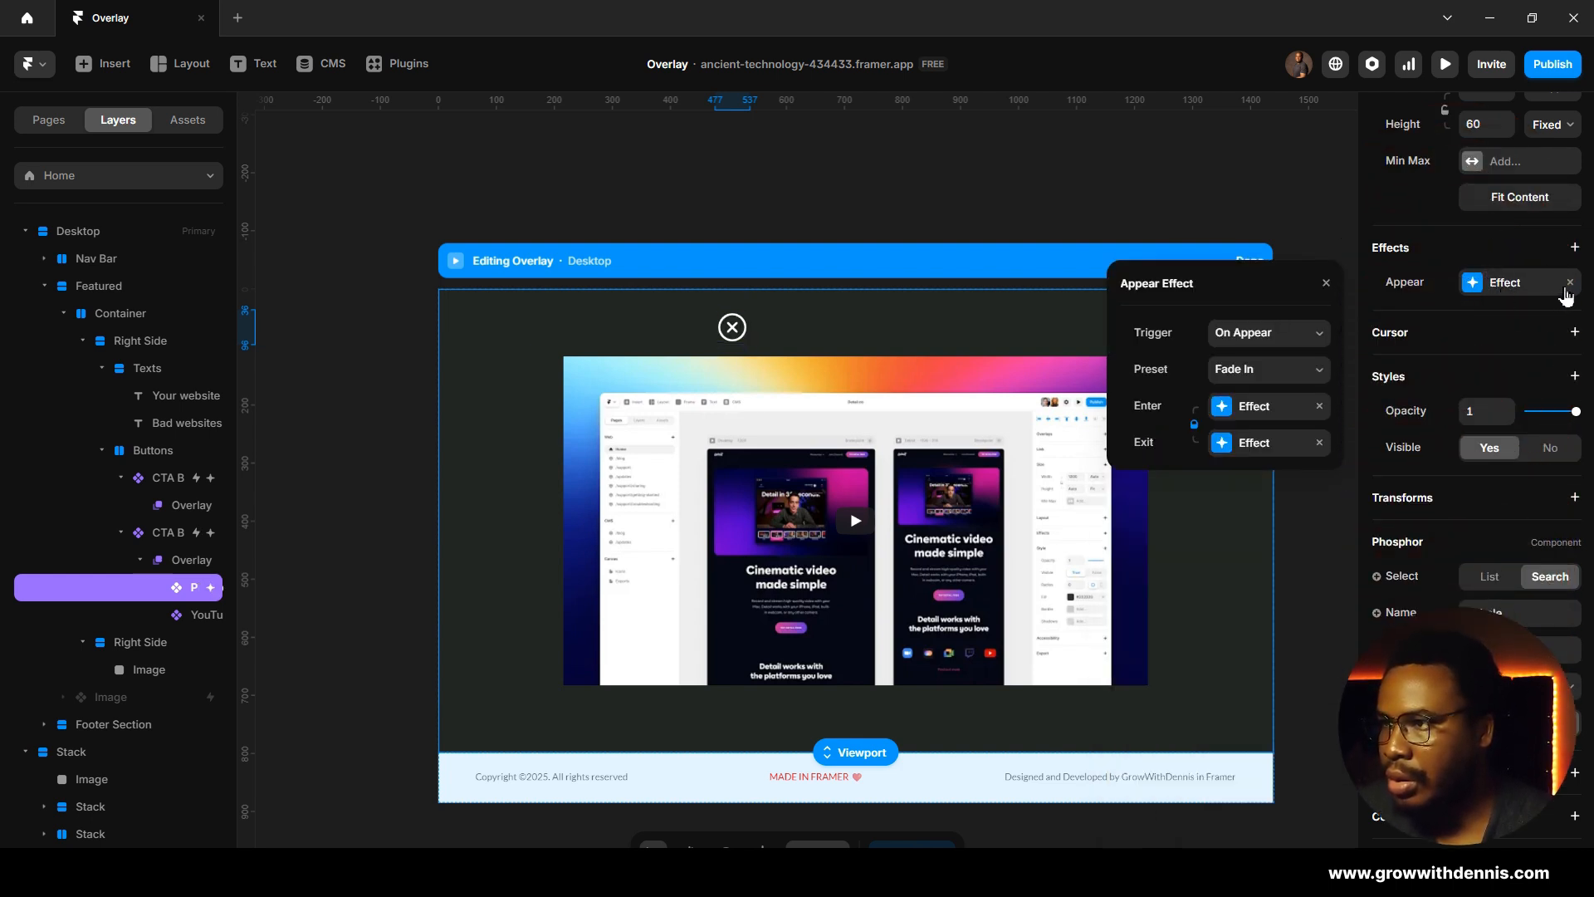
{"action": "left_click", "coordinate": [1568, 283]}
Step: Set the Xcircle icon's width and height to 50 each
{"action": "scroll", "coordinate": [1497, 289], "scroll_direction": "up", "scroll_amount": 3}
{"action": "left_click", "coordinate": [1486, 271]}
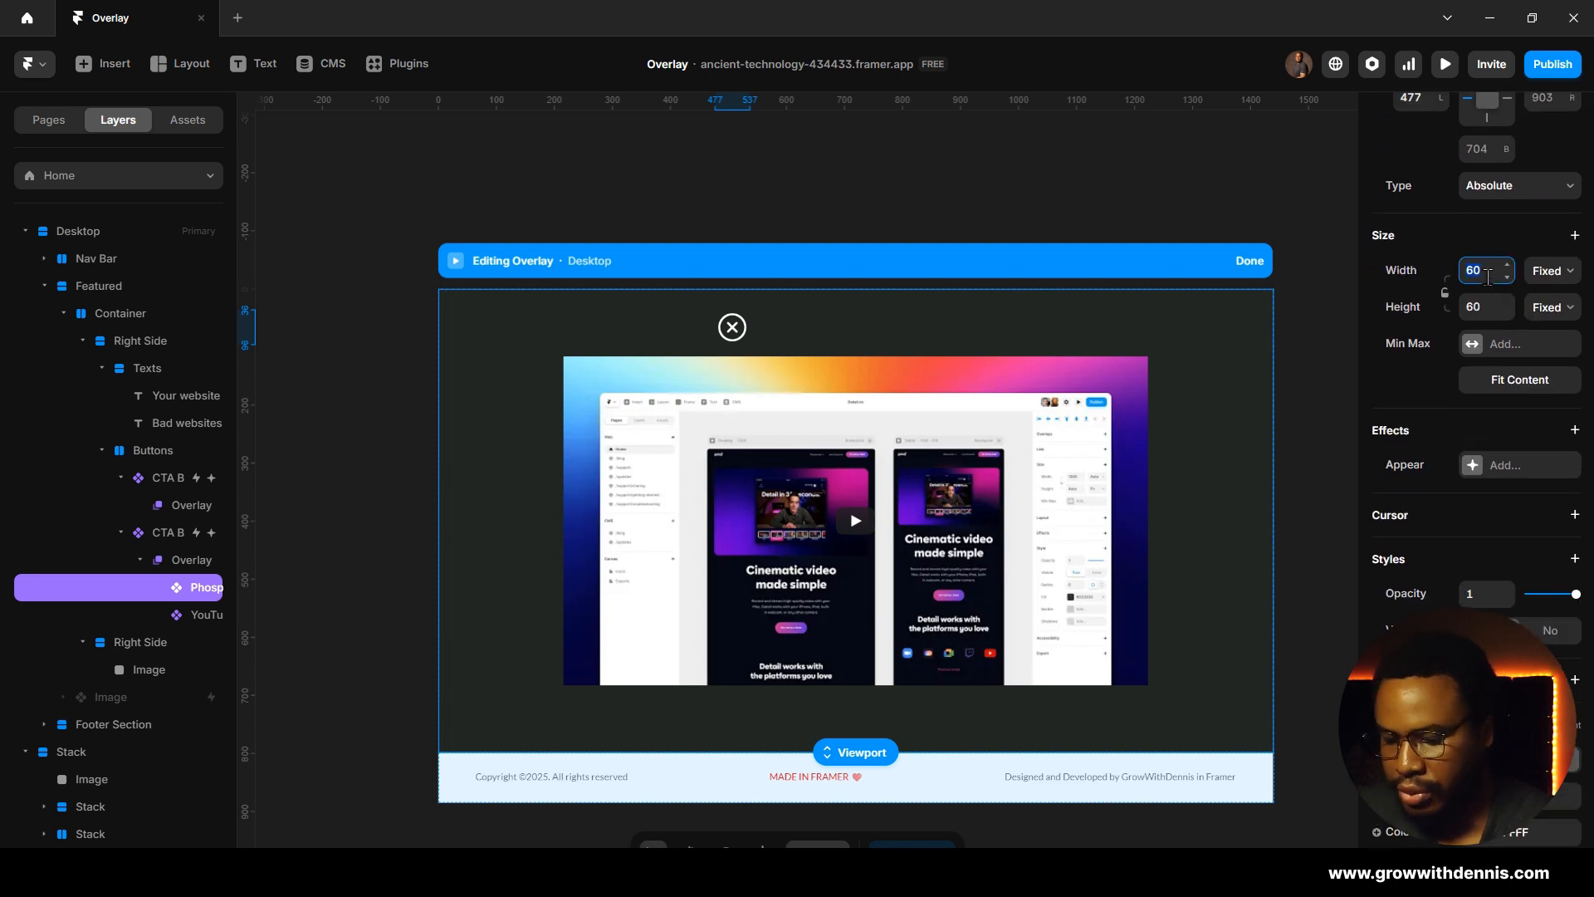
{"action": "type", "text": "50"}
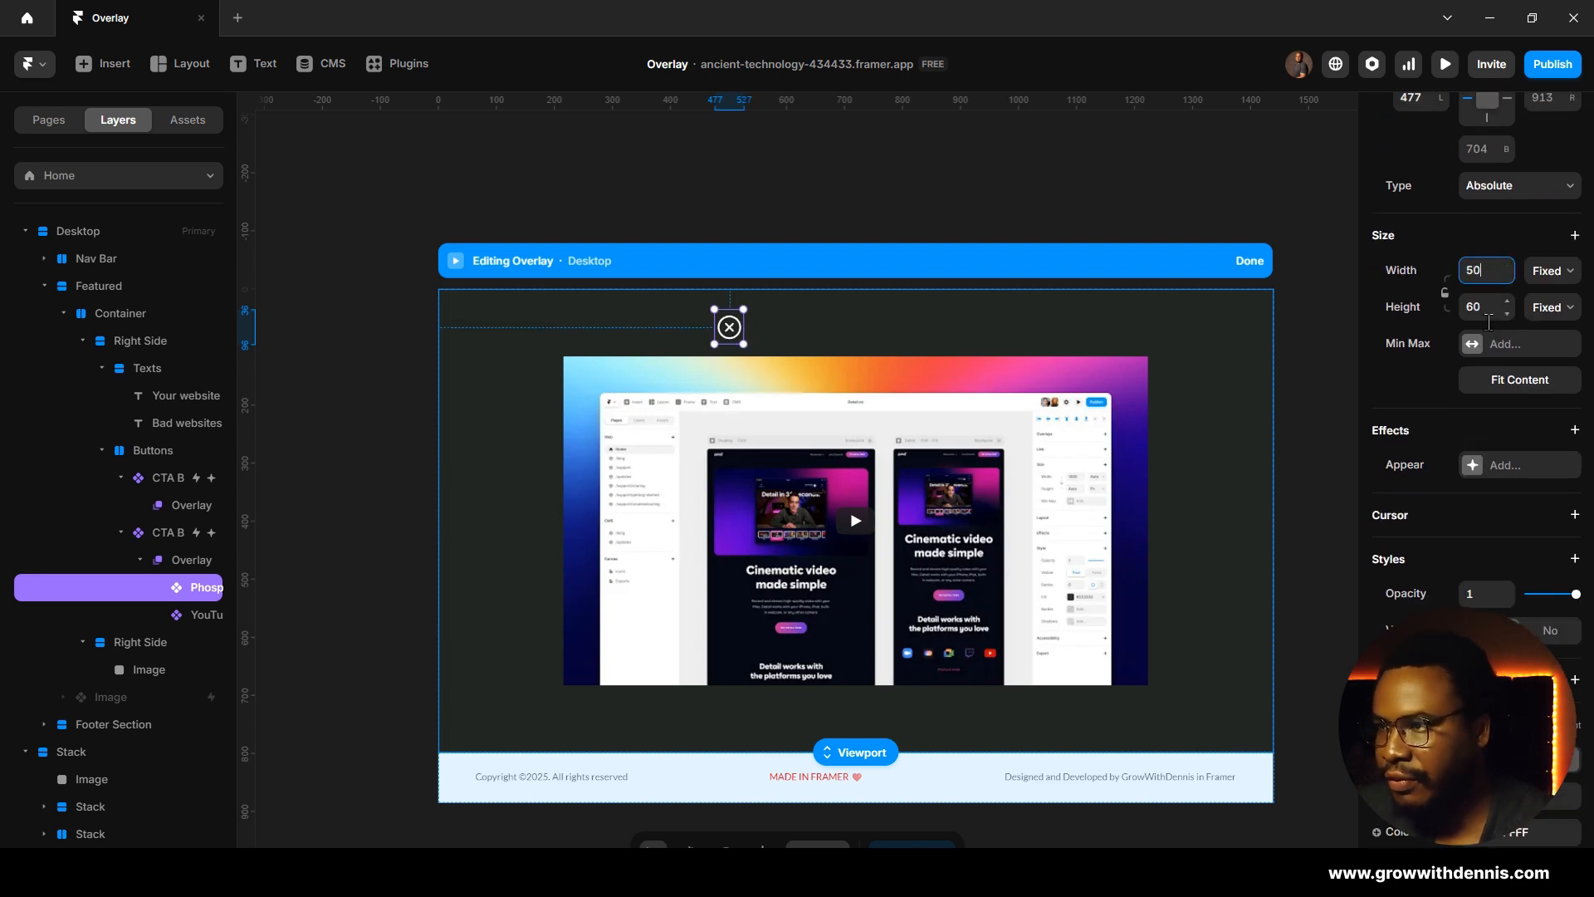
{"action": "left_click", "coordinate": [1485, 311]}
{"action": "key", "text": "Return"}
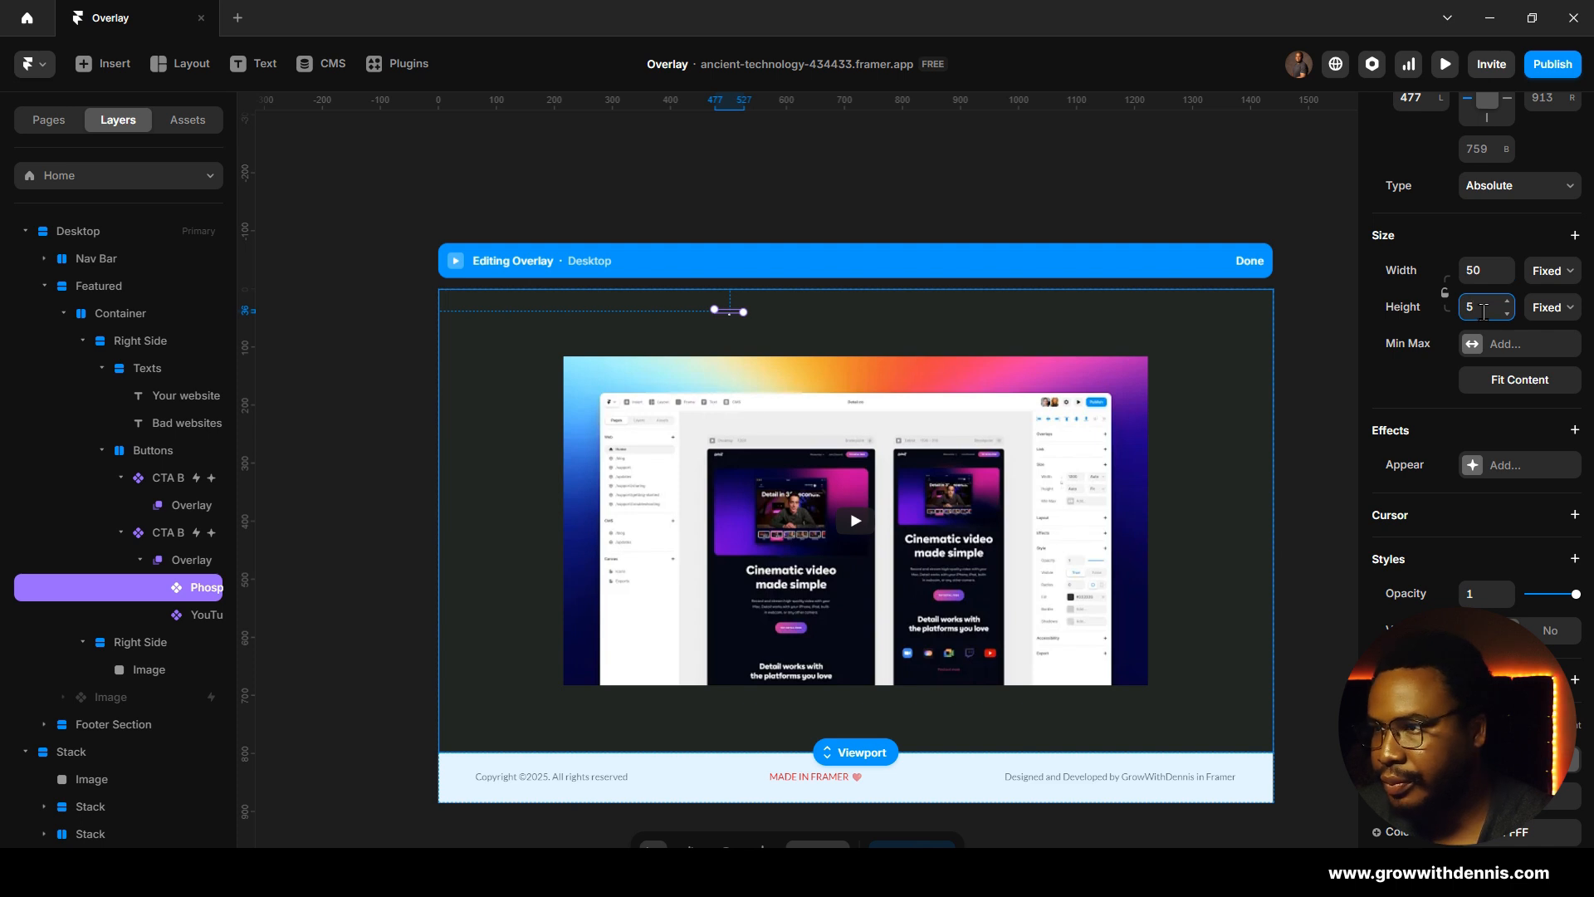
{"action": "type", "text": "50"}
{"action": "key", "text": "Return"}
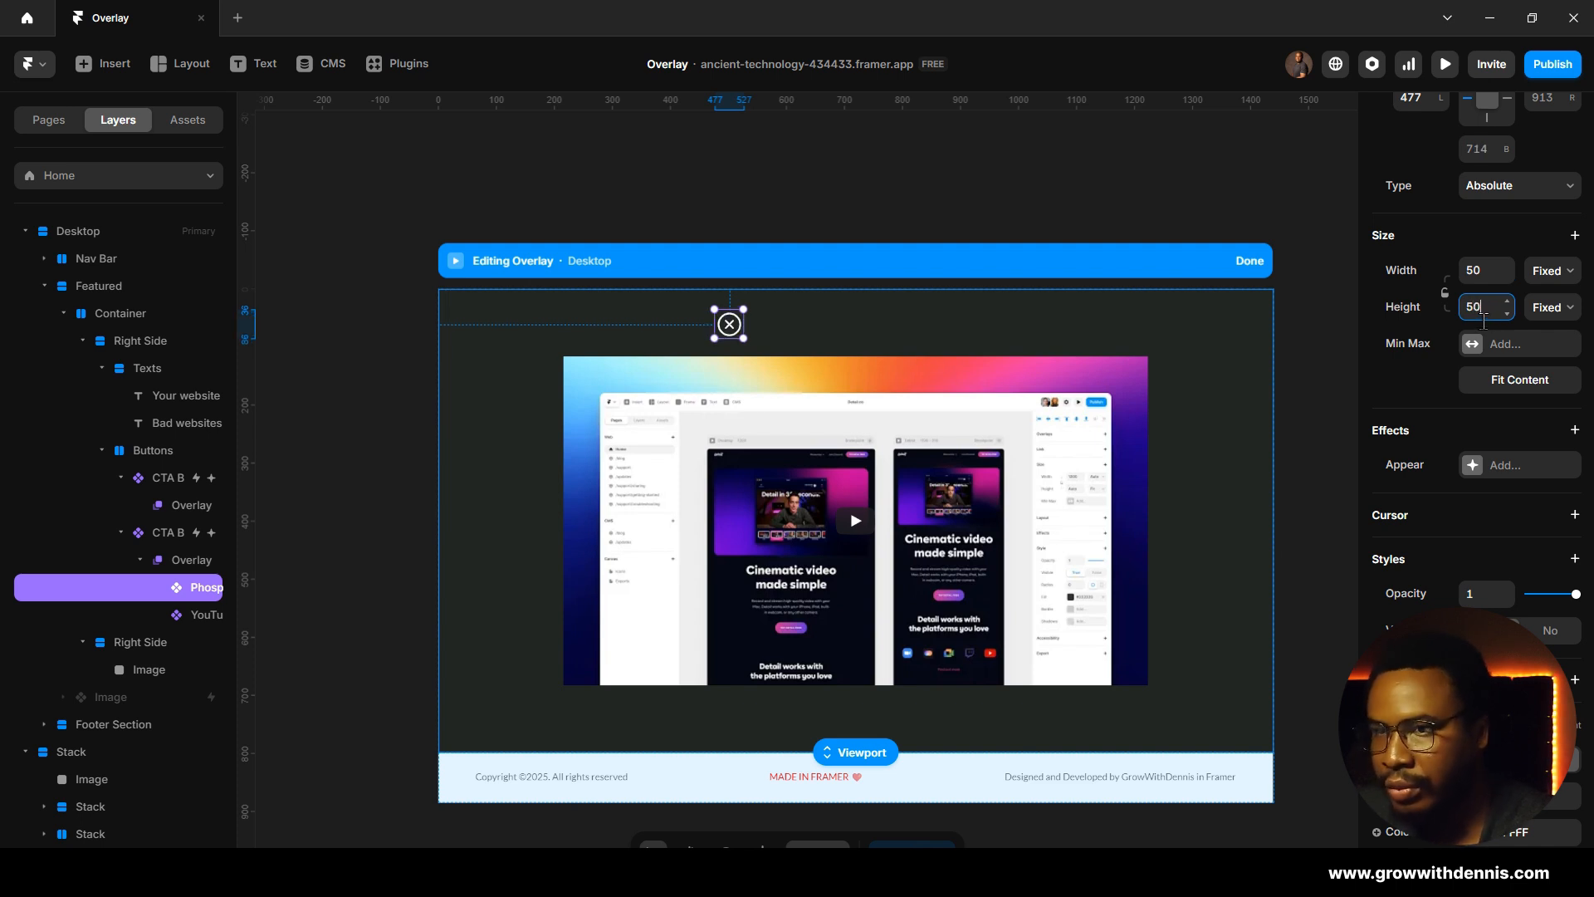
Step: Give the Xcircle icon a web cursor of type Pointer
{"action": "left_click", "coordinate": [1571, 515]}
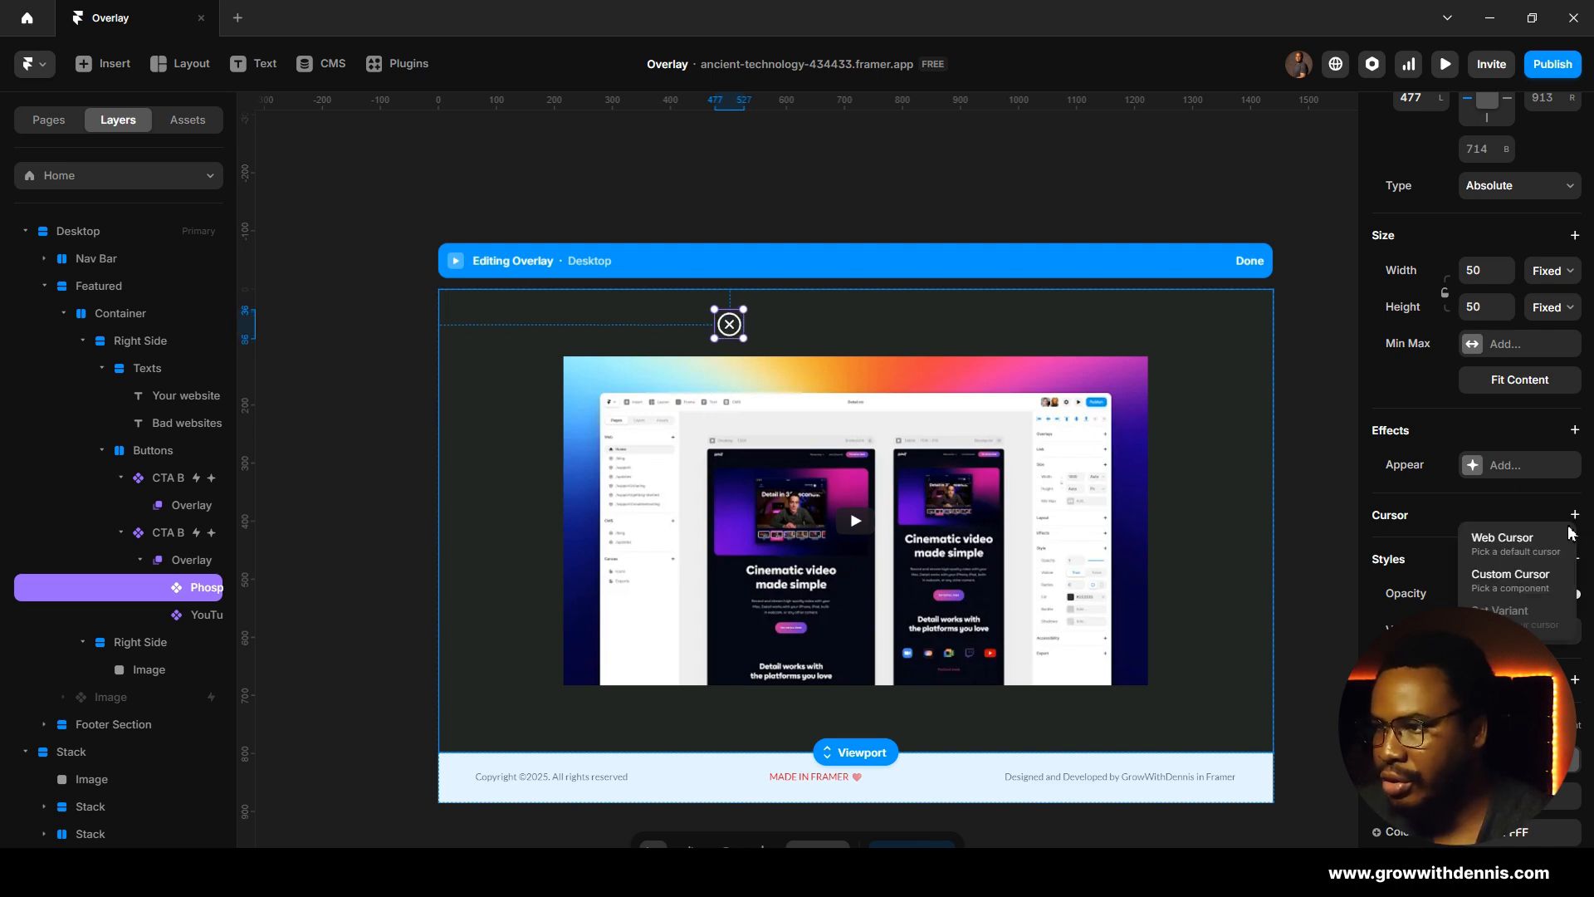
{"action": "left_click", "coordinate": [1502, 543]}
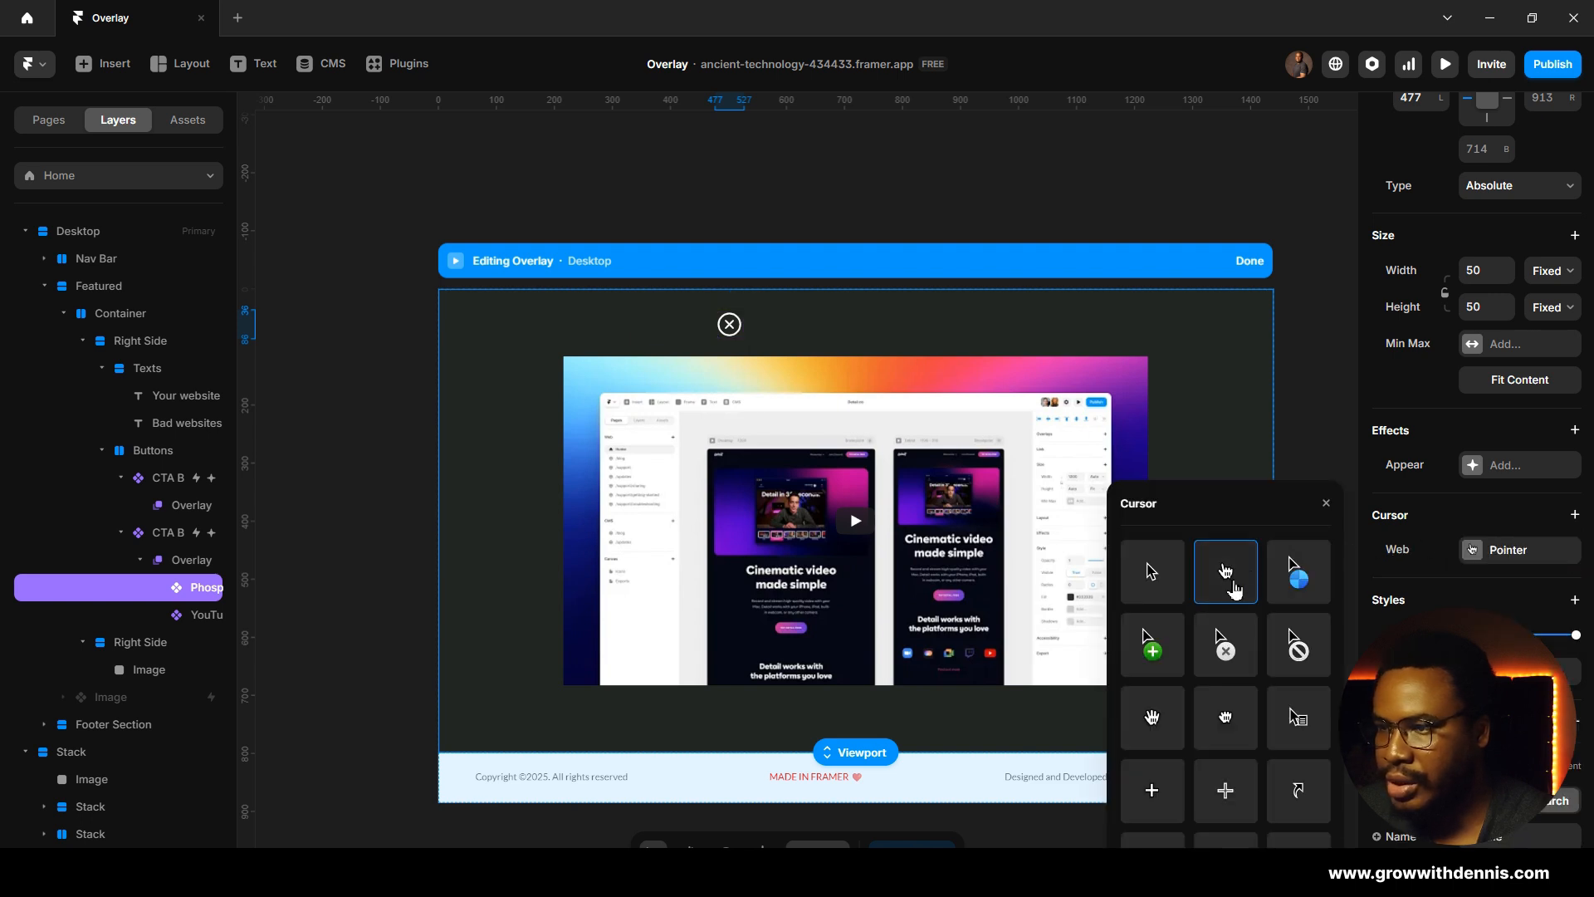
{"action": "left_click", "coordinate": [741, 218]}
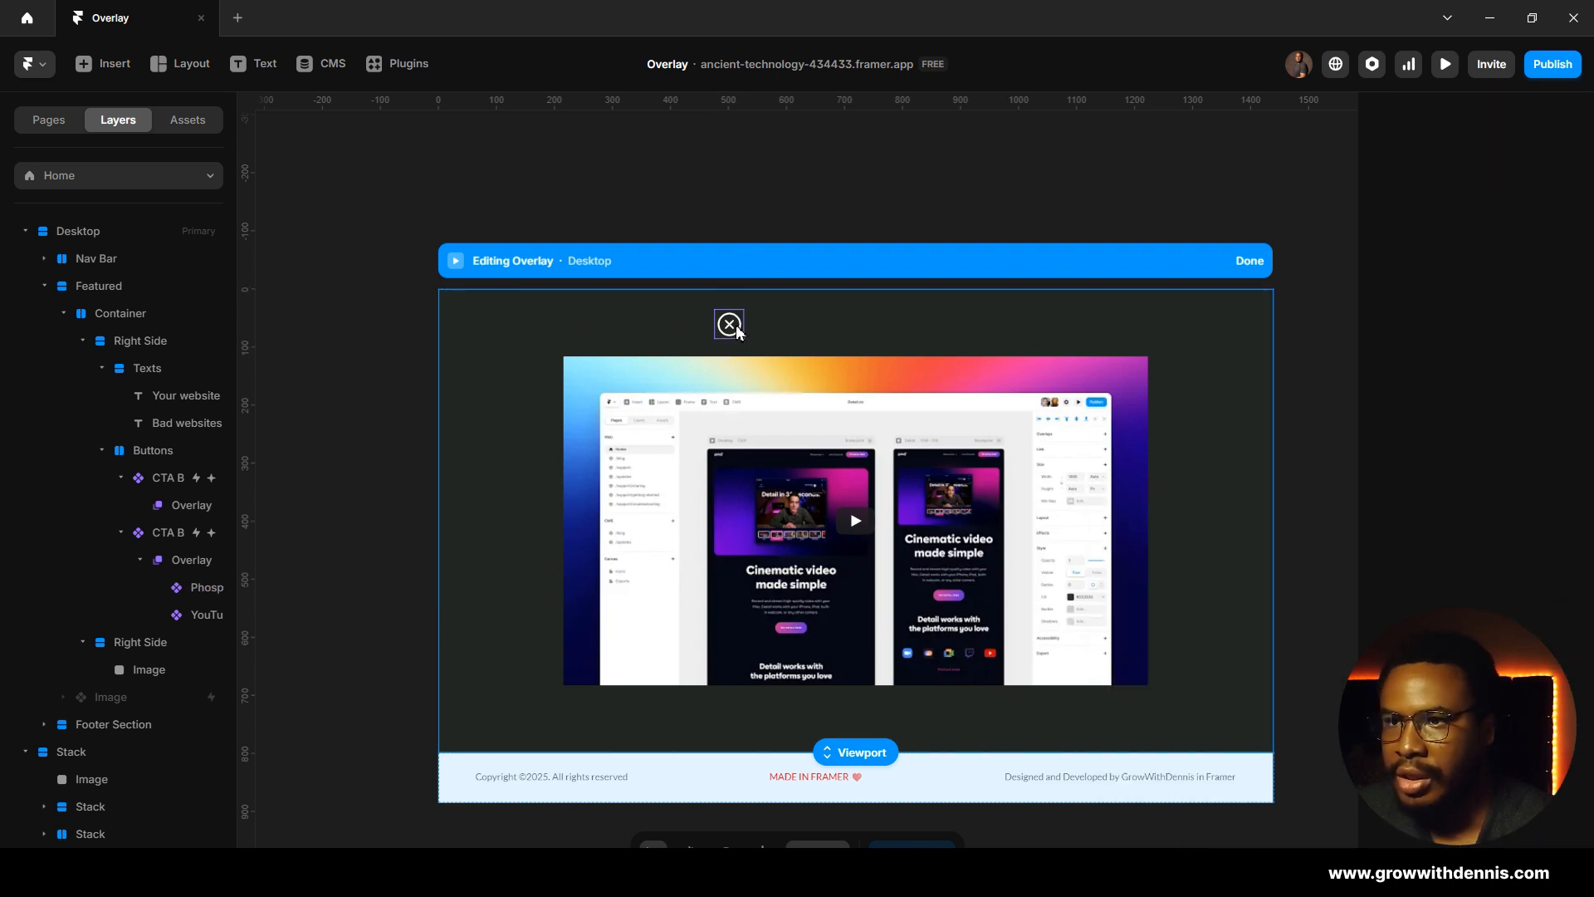
Step: Center the Xcircle icon horizontally, set its top offset to 20 and finish editing the overlay
{"action": "left_click", "coordinate": [730, 324]}
{"action": "scroll", "coordinate": [1439, 186], "scroll_direction": "up", "scroll_amount": 1}
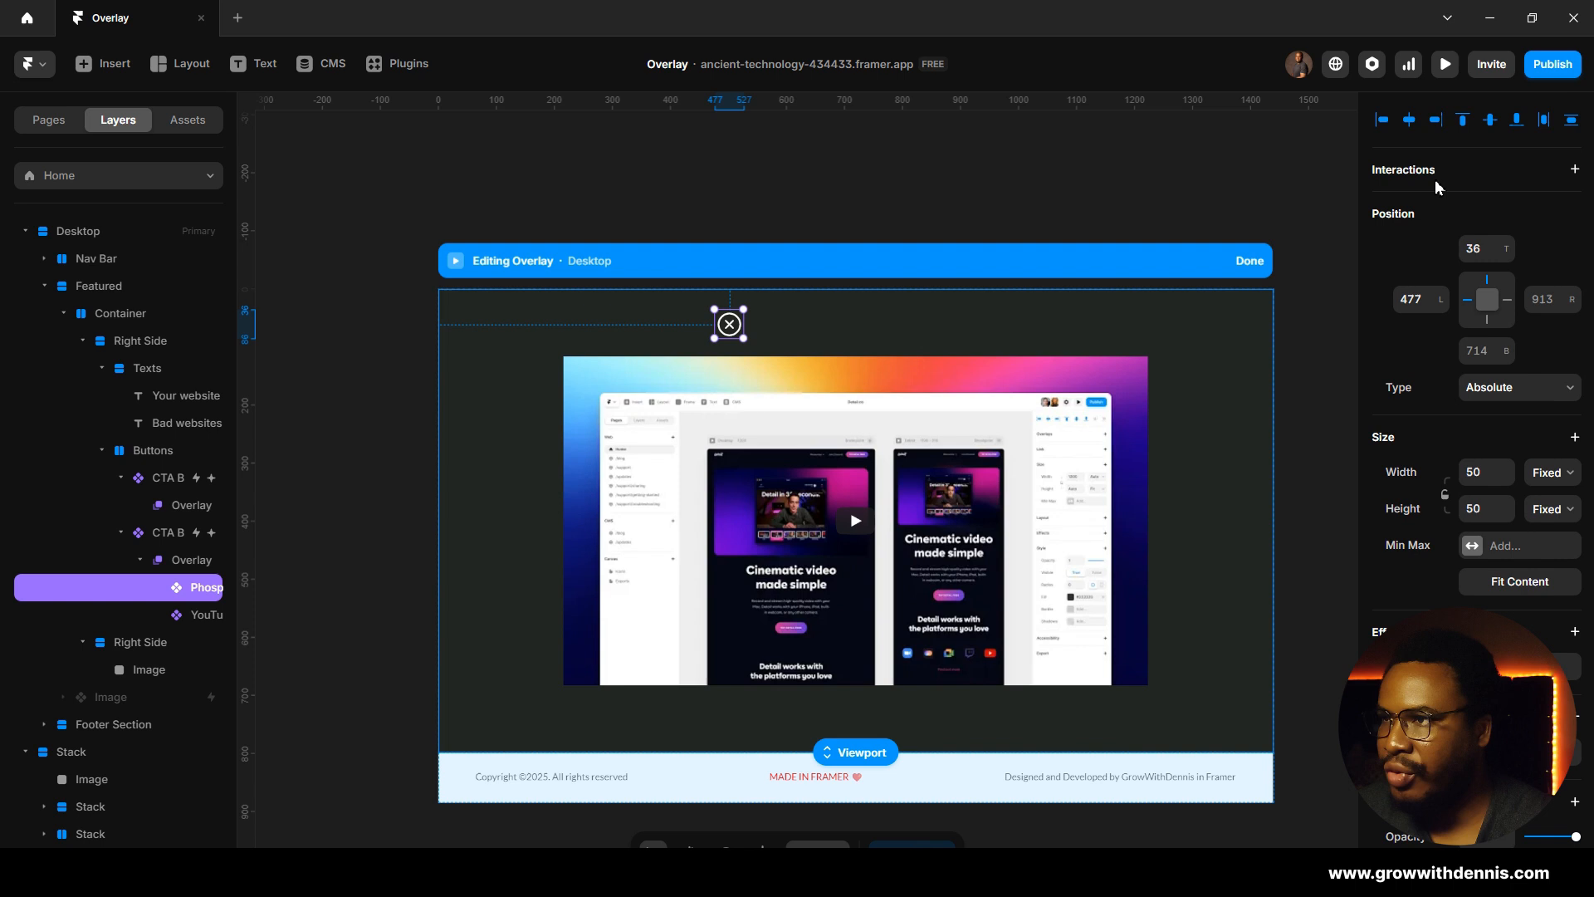
{"action": "left_click", "coordinate": [1409, 119]}
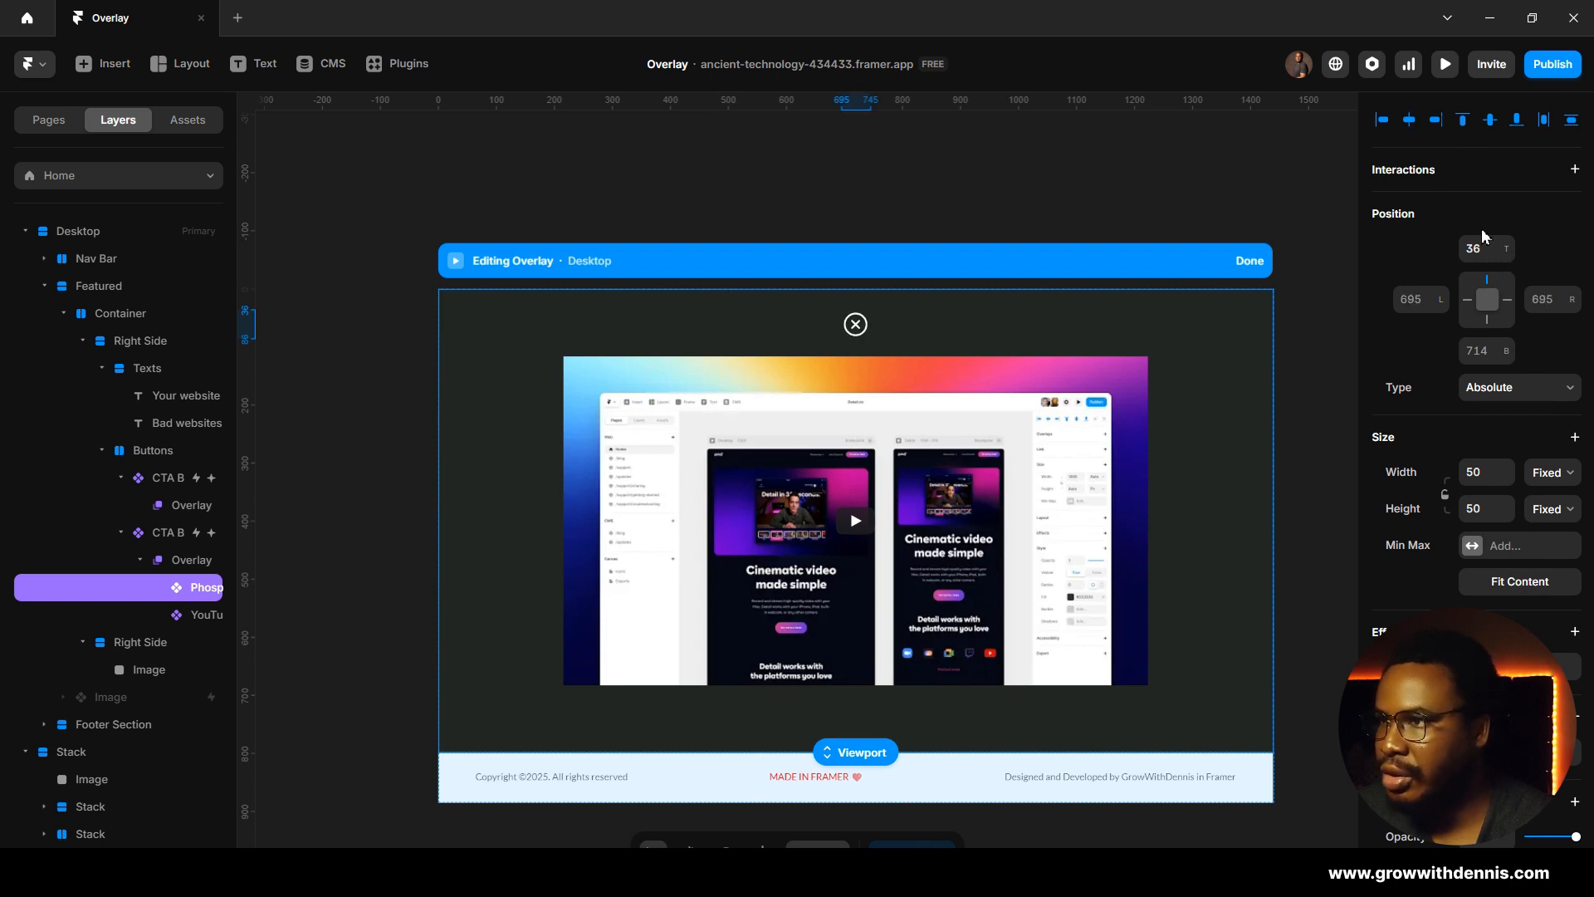
{"action": "left_click", "coordinate": [1485, 250]}
{"action": "type", "text": "20"}
{"action": "key", "text": "Return"}
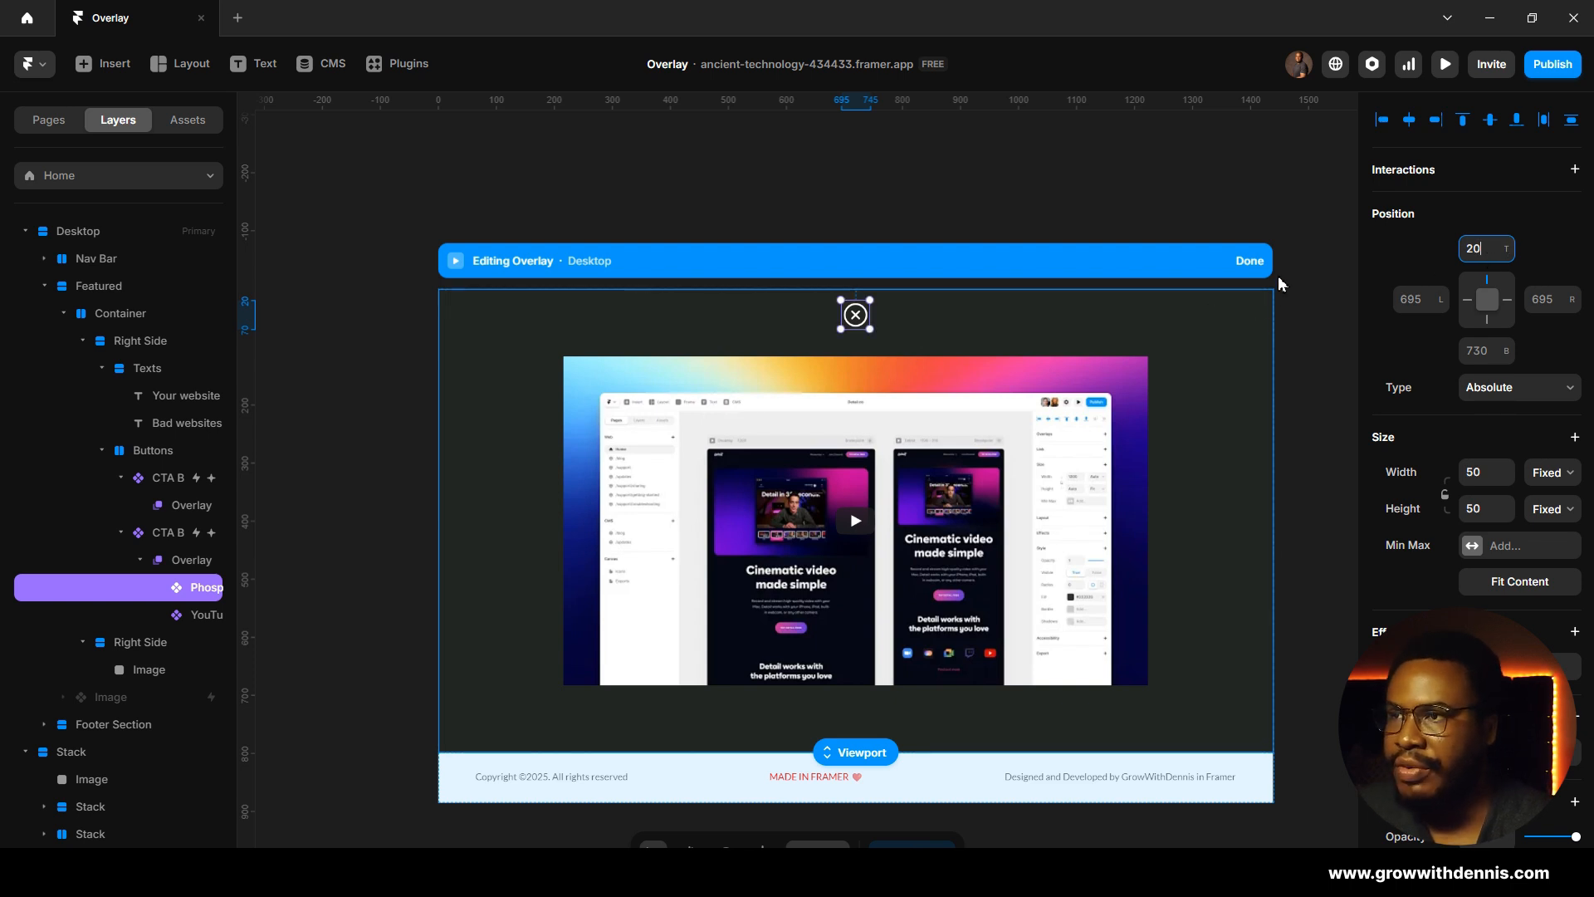
{"action": "left_click", "coordinate": [1252, 261]}
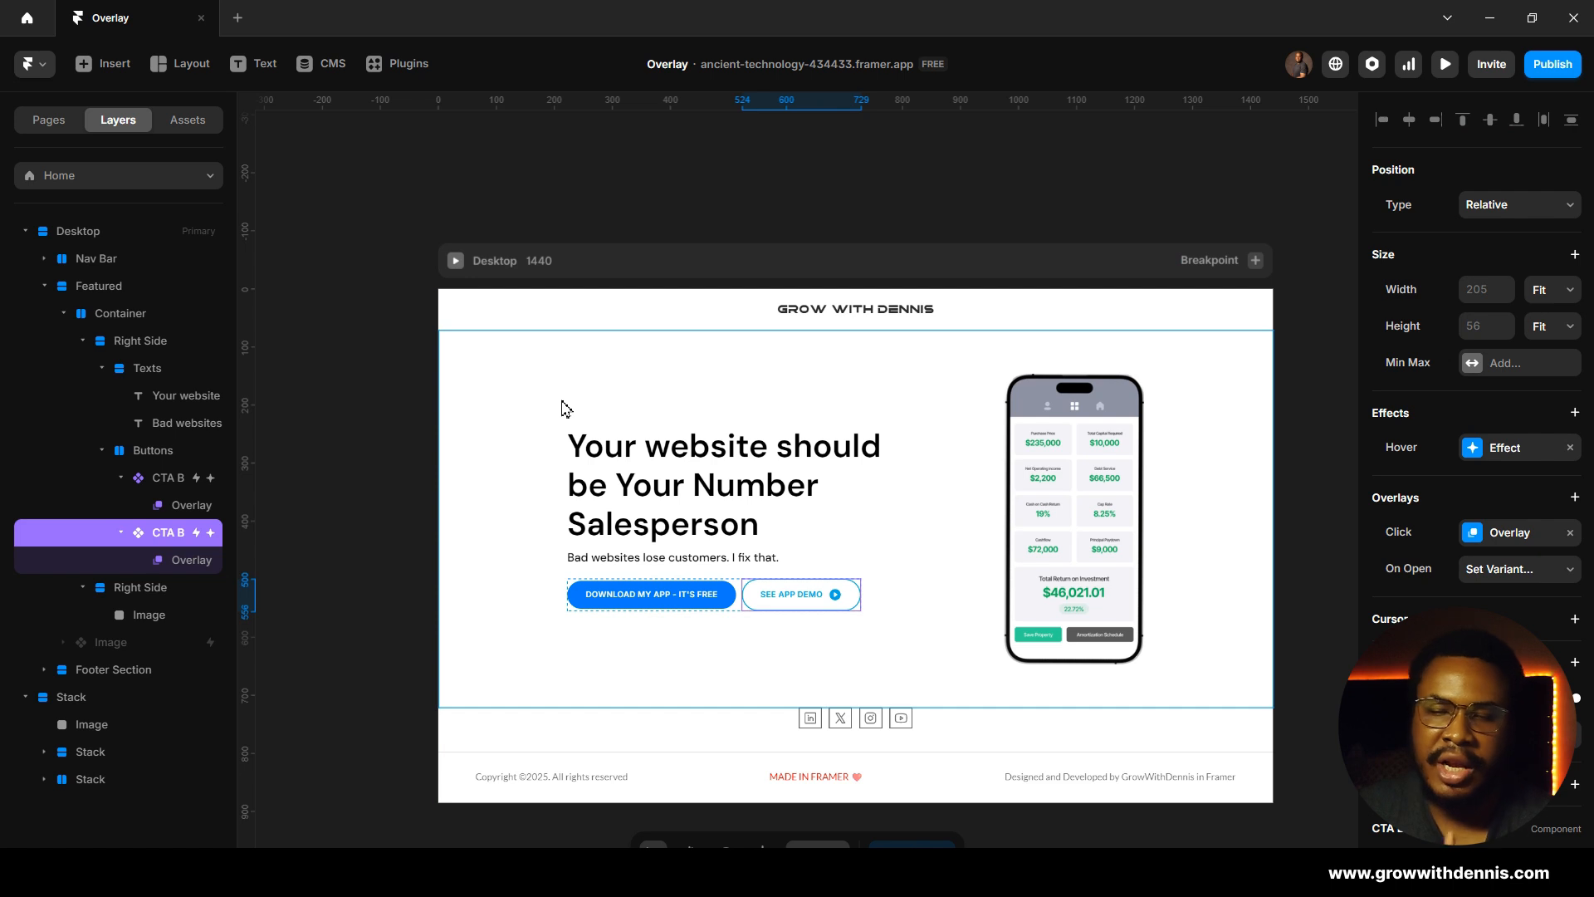
Step: Preview the See App Demo popup at a width of 1696, dismiss it and return to the canvas
{"action": "left_click", "coordinate": [456, 262]}
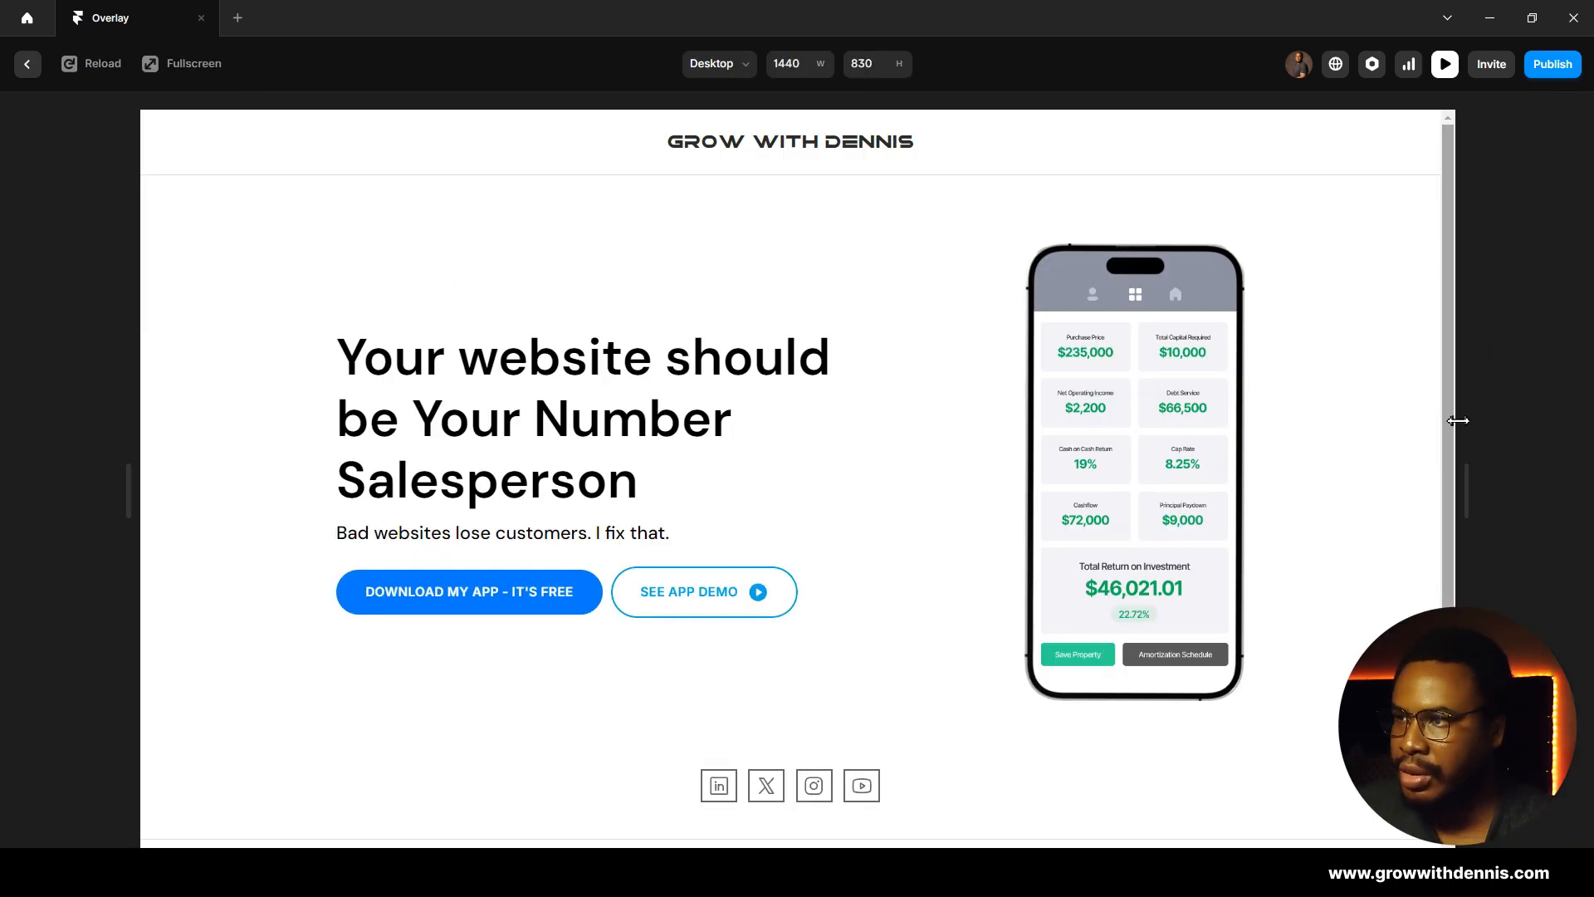
{"action": "left_click_drag", "start_coordinate": [1464, 421], "coordinate": [1581, 421]}
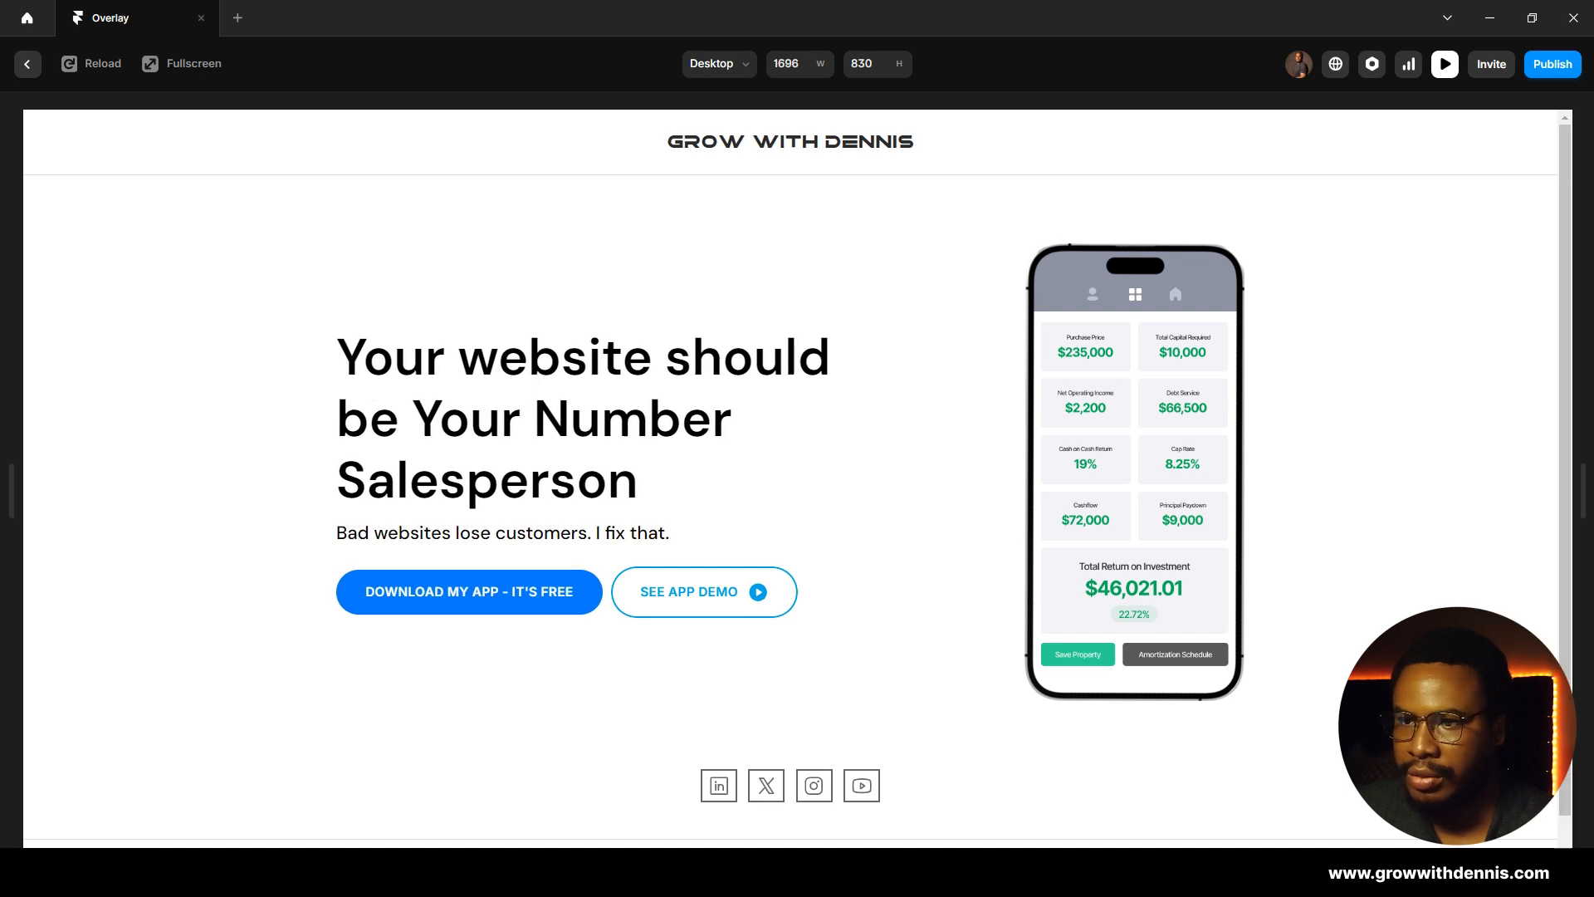
{"action": "left_click", "coordinate": [753, 602]}
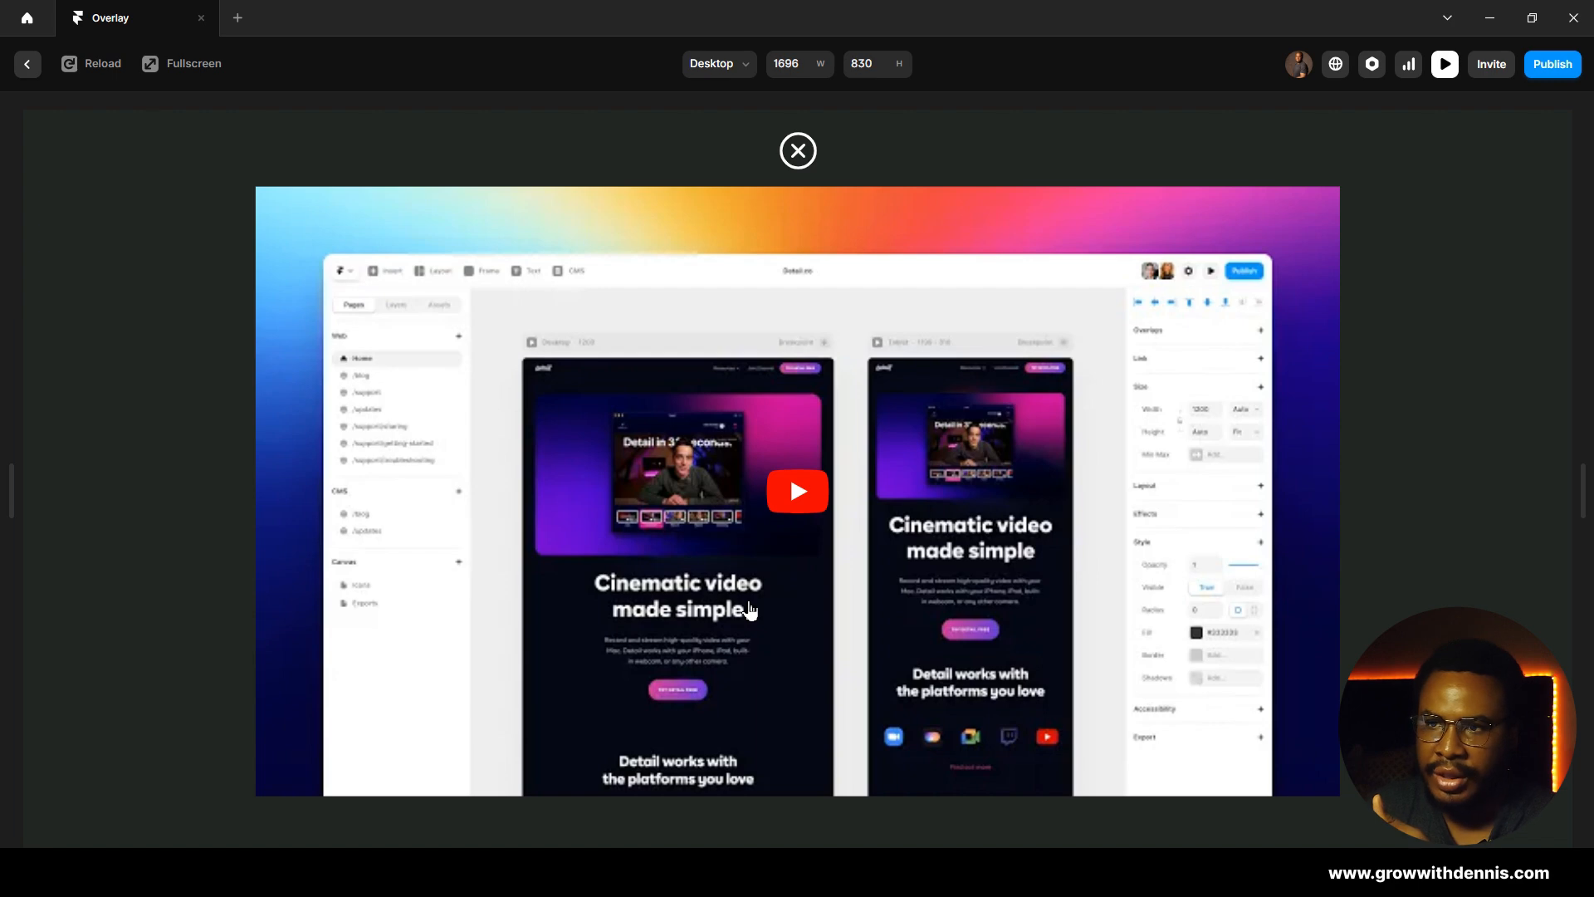
{"action": "left_click", "coordinate": [1402, 509]}
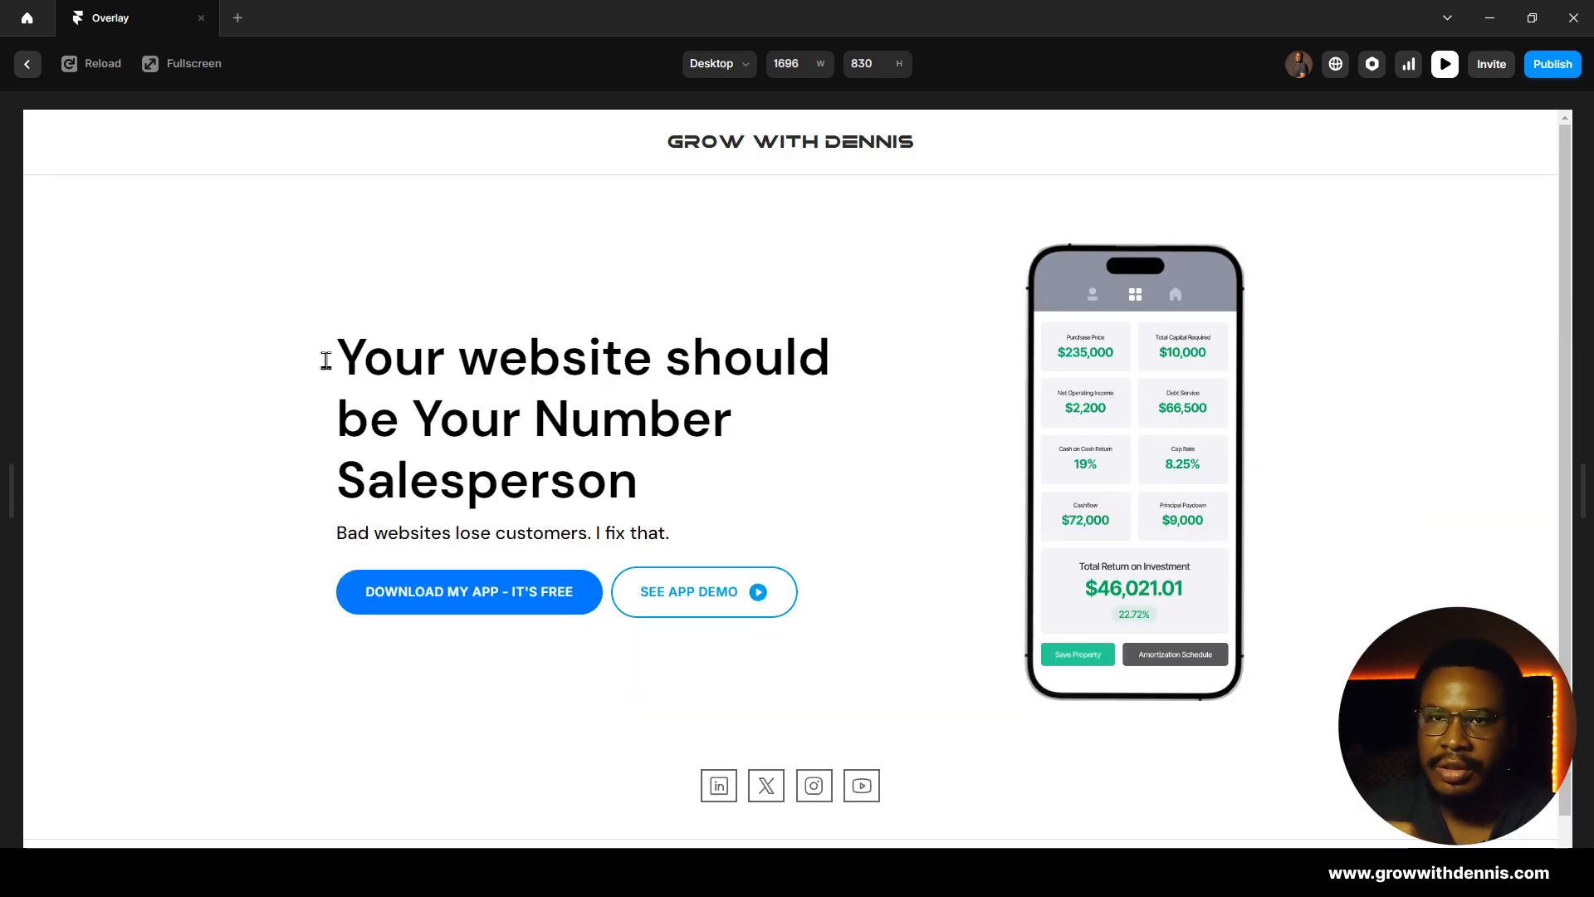
{"action": "left_click", "coordinate": [27, 66]}
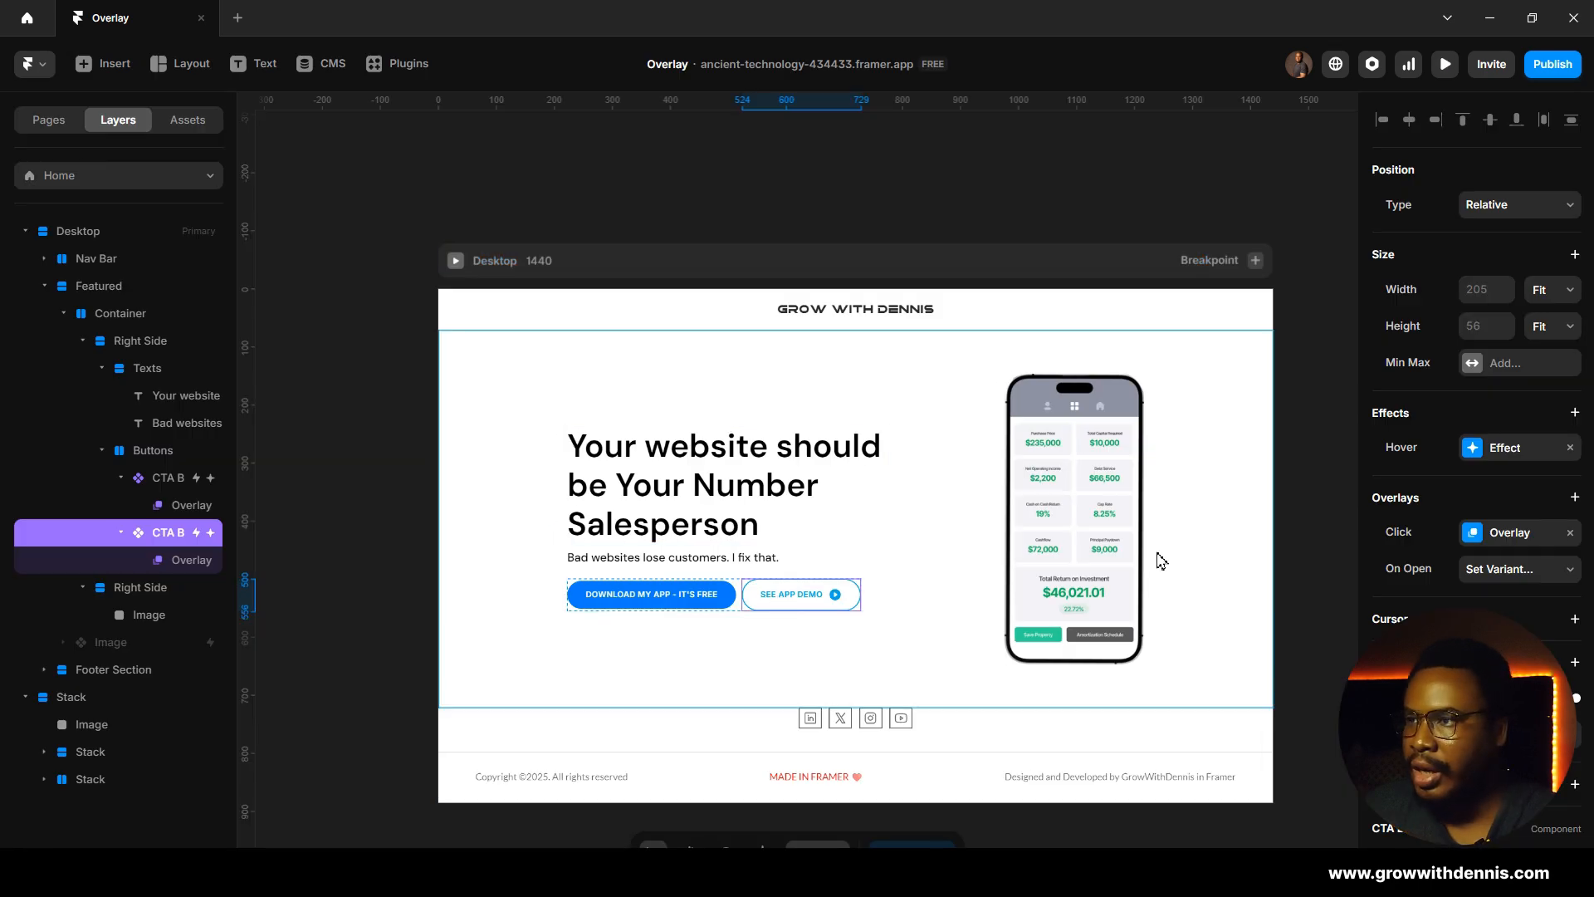
Step: Reopen the demo overlay and set the YouTube video's Autoplay to On and Mute to No
{"action": "left_click", "coordinate": [1491, 533]}
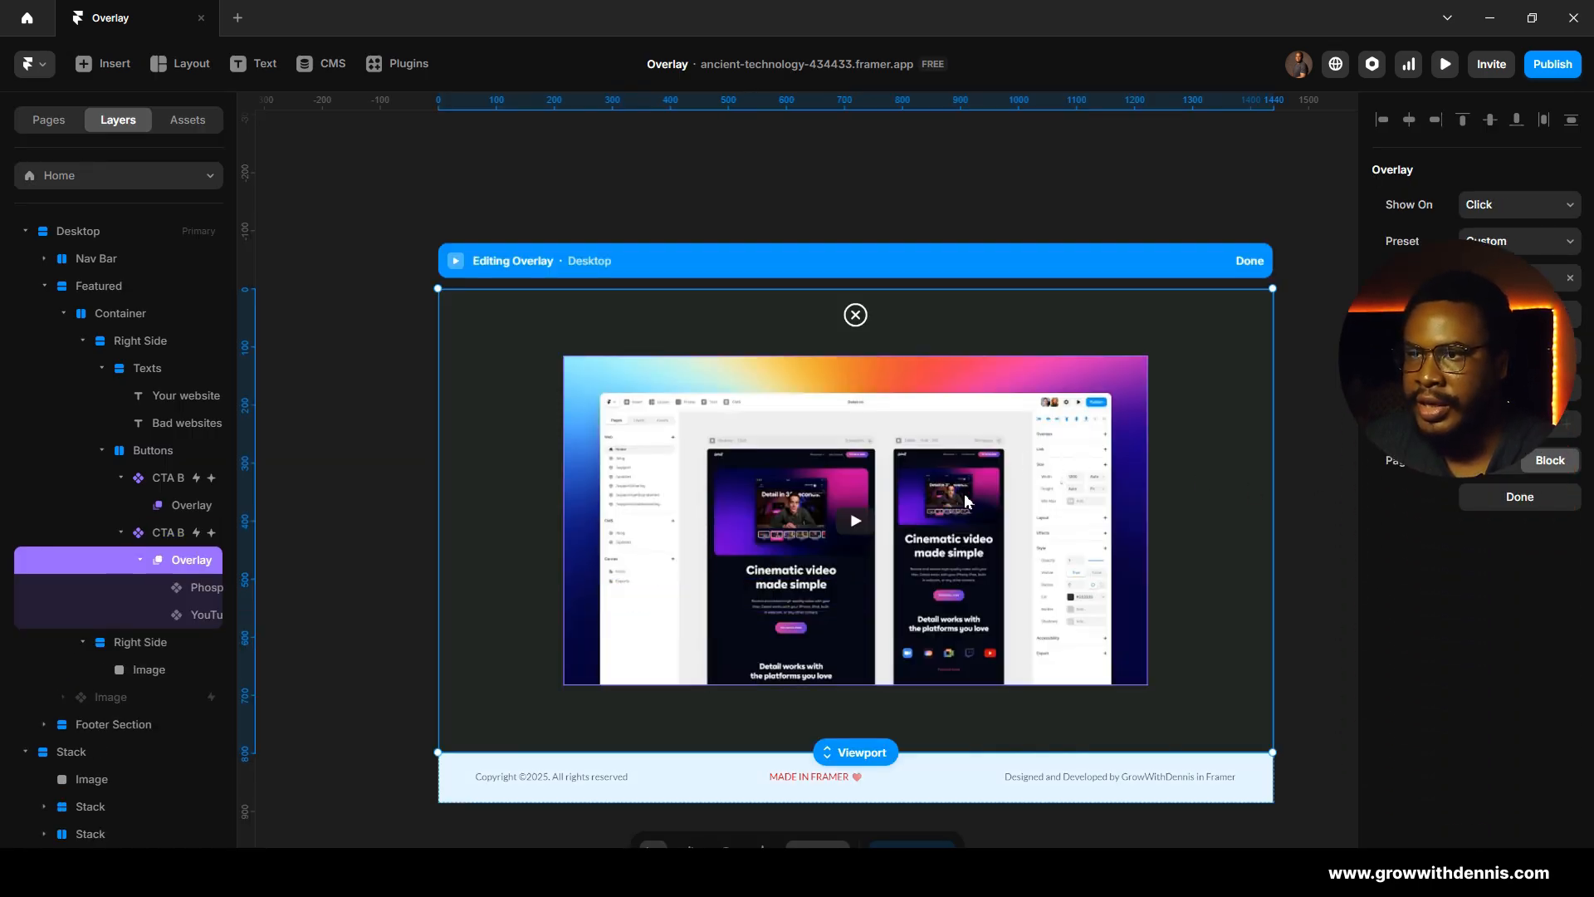
{"action": "scroll", "coordinate": [1466, 655], "scroll_direction": "down", "scroll_amount": 5}
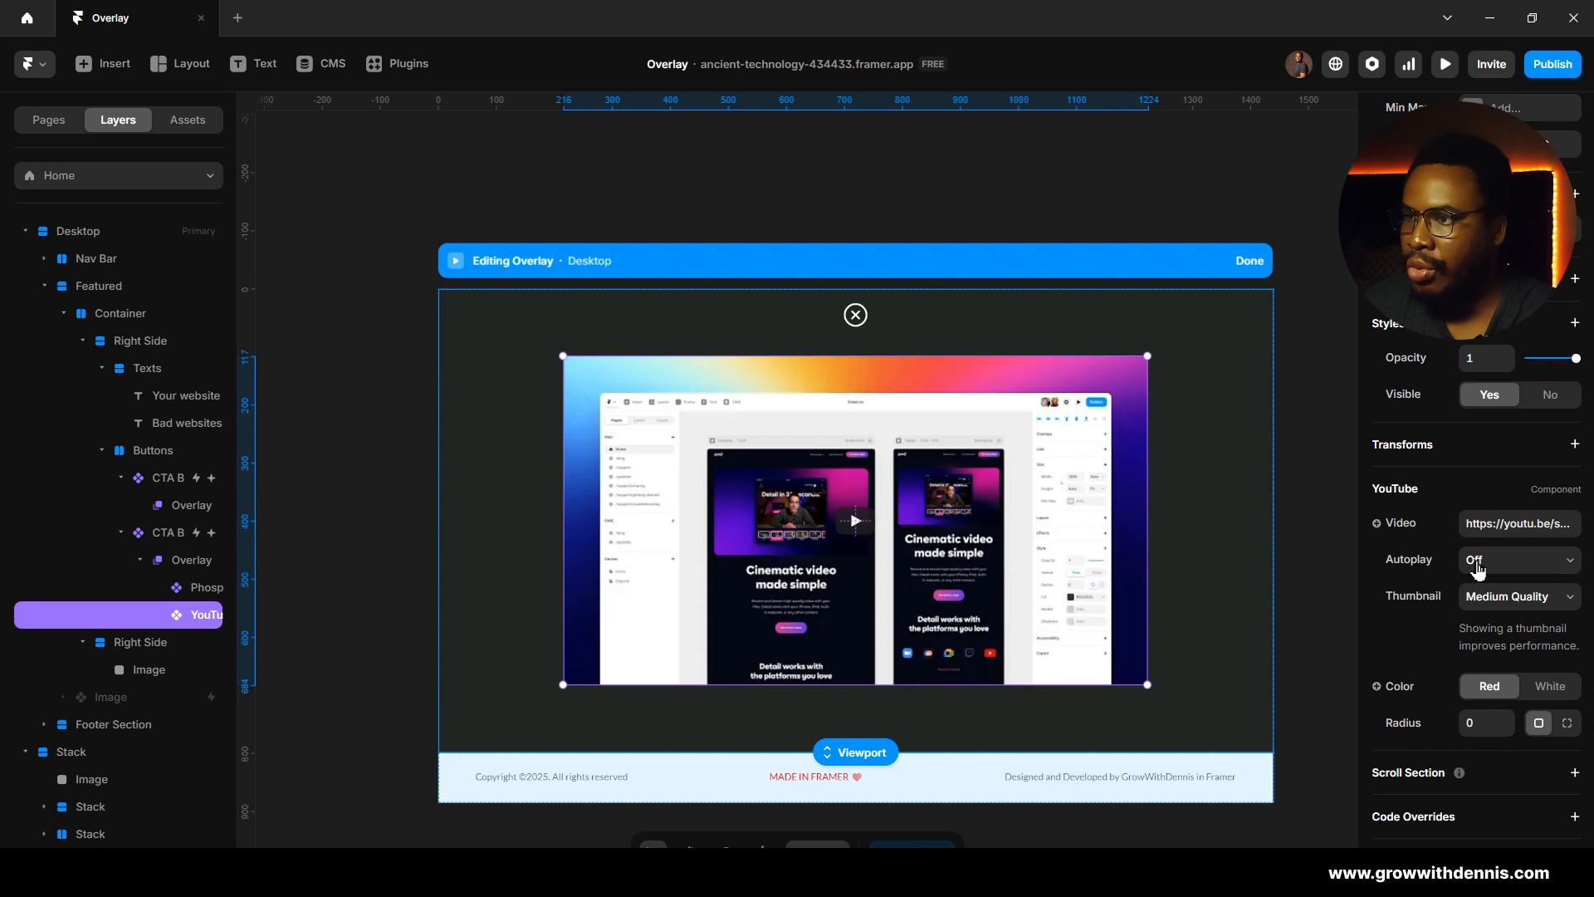
{"action": "left_click", "coordinate": [1476, 566]}
{"action": "left_click", "coordinate": [1483, 590]}
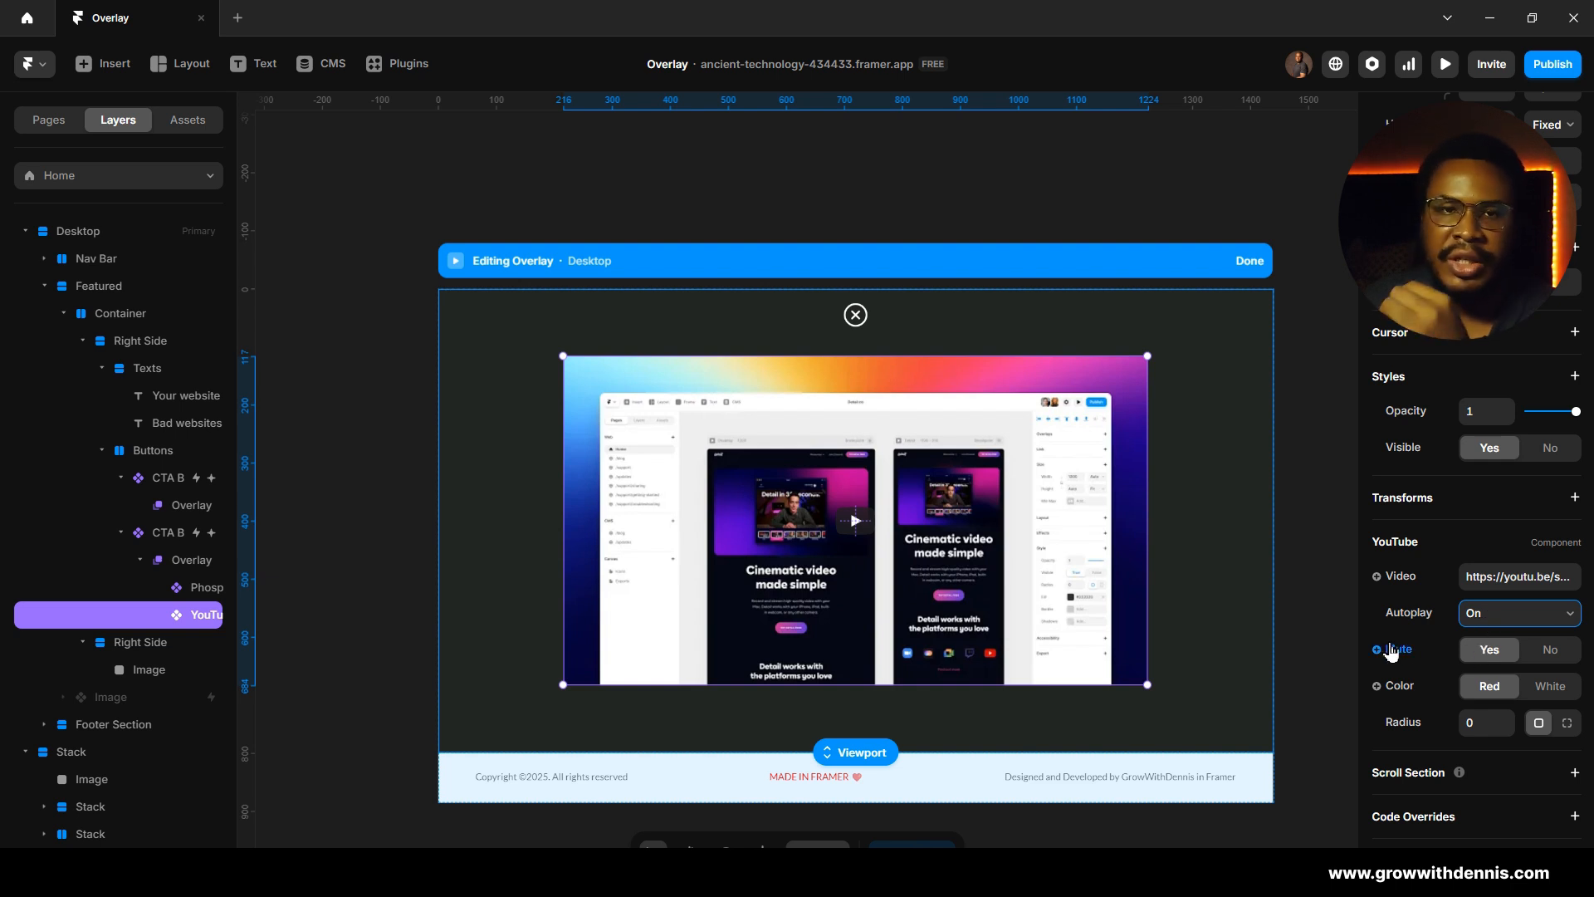
{"action": "left_click", "coordinate": [1539, 656]}
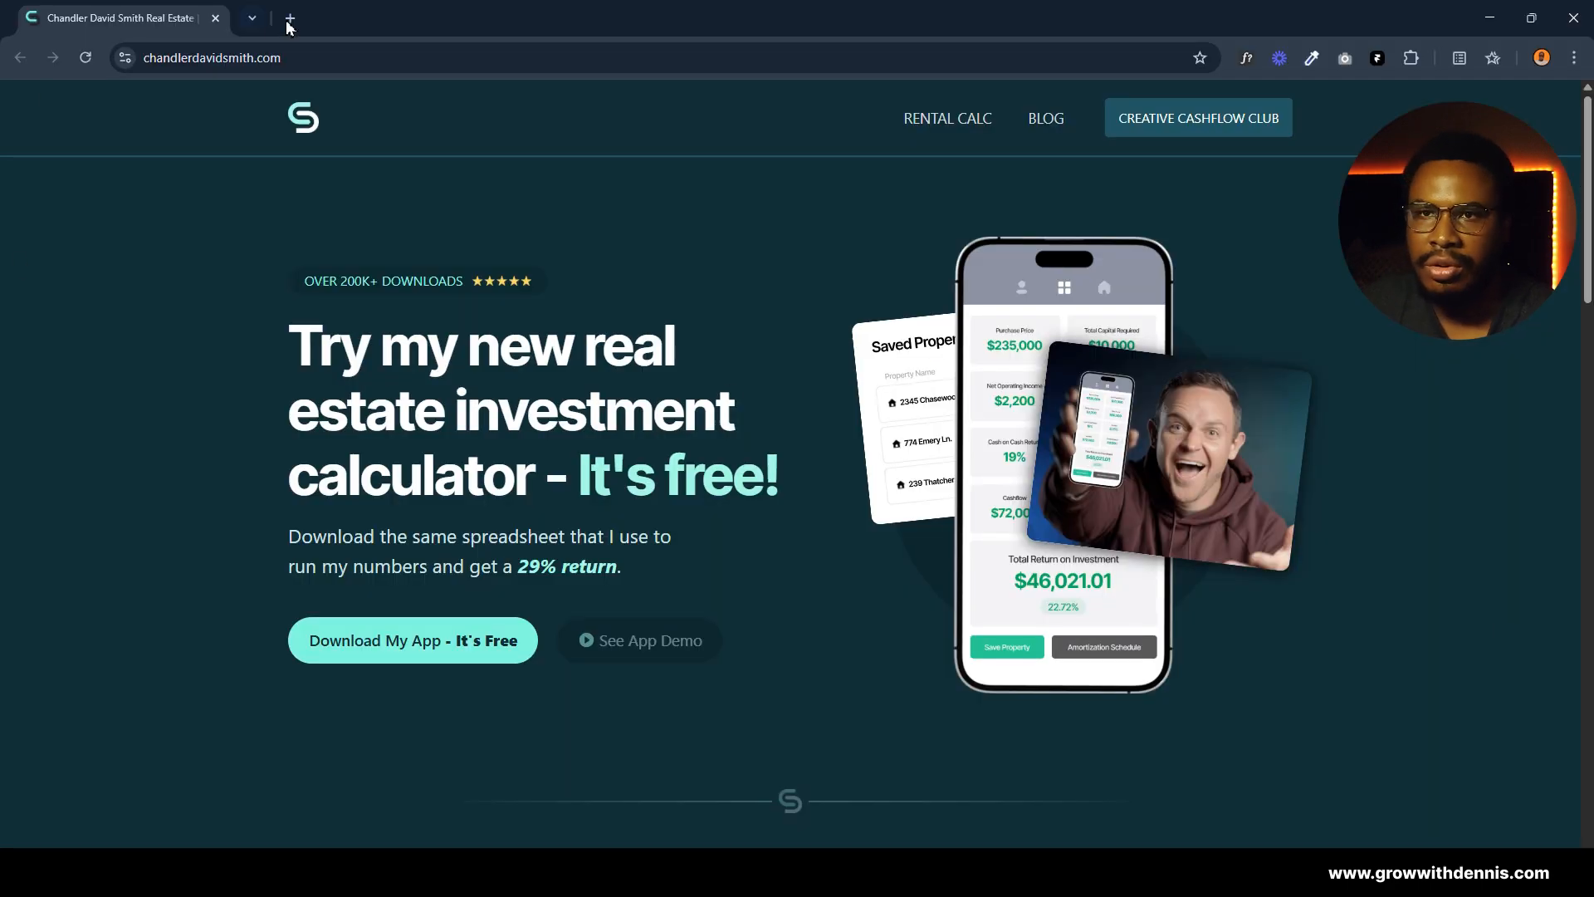
Step: Switch to the browser and open the GrowWithDennis YouTube channel's videos page in a new tab
{"action": "left_click", "coordinate": [290, 18]}
{"action": "left_click", "coordinate": [270, 55]}
{"action": "type", "text": "youtube.com"}
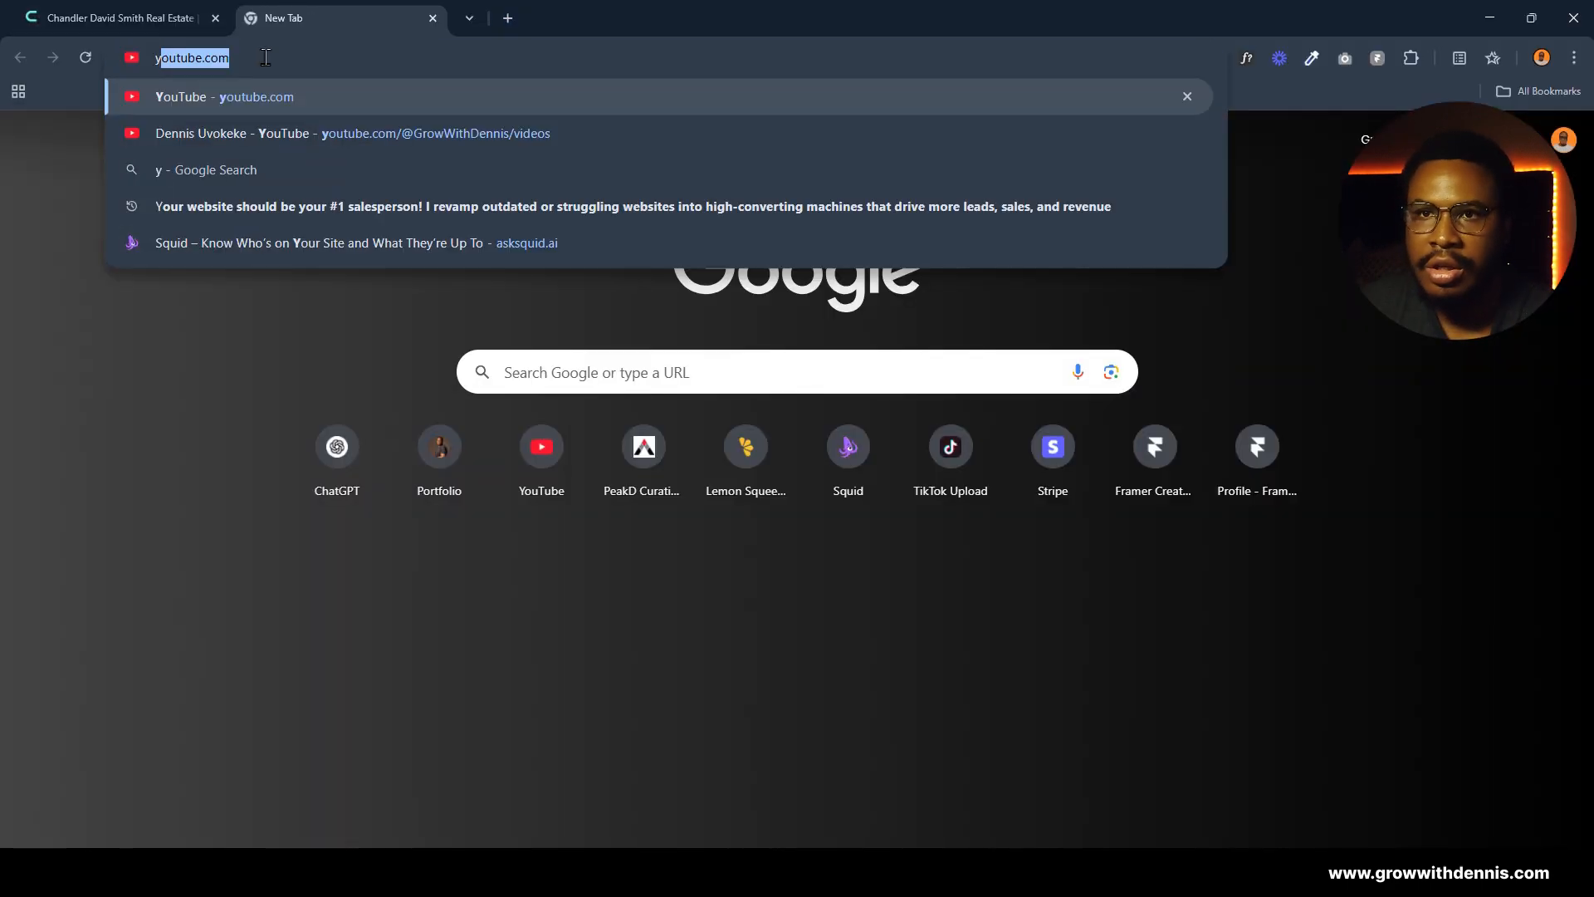
{"action": "left_click", "coordinate": [201, 135]}
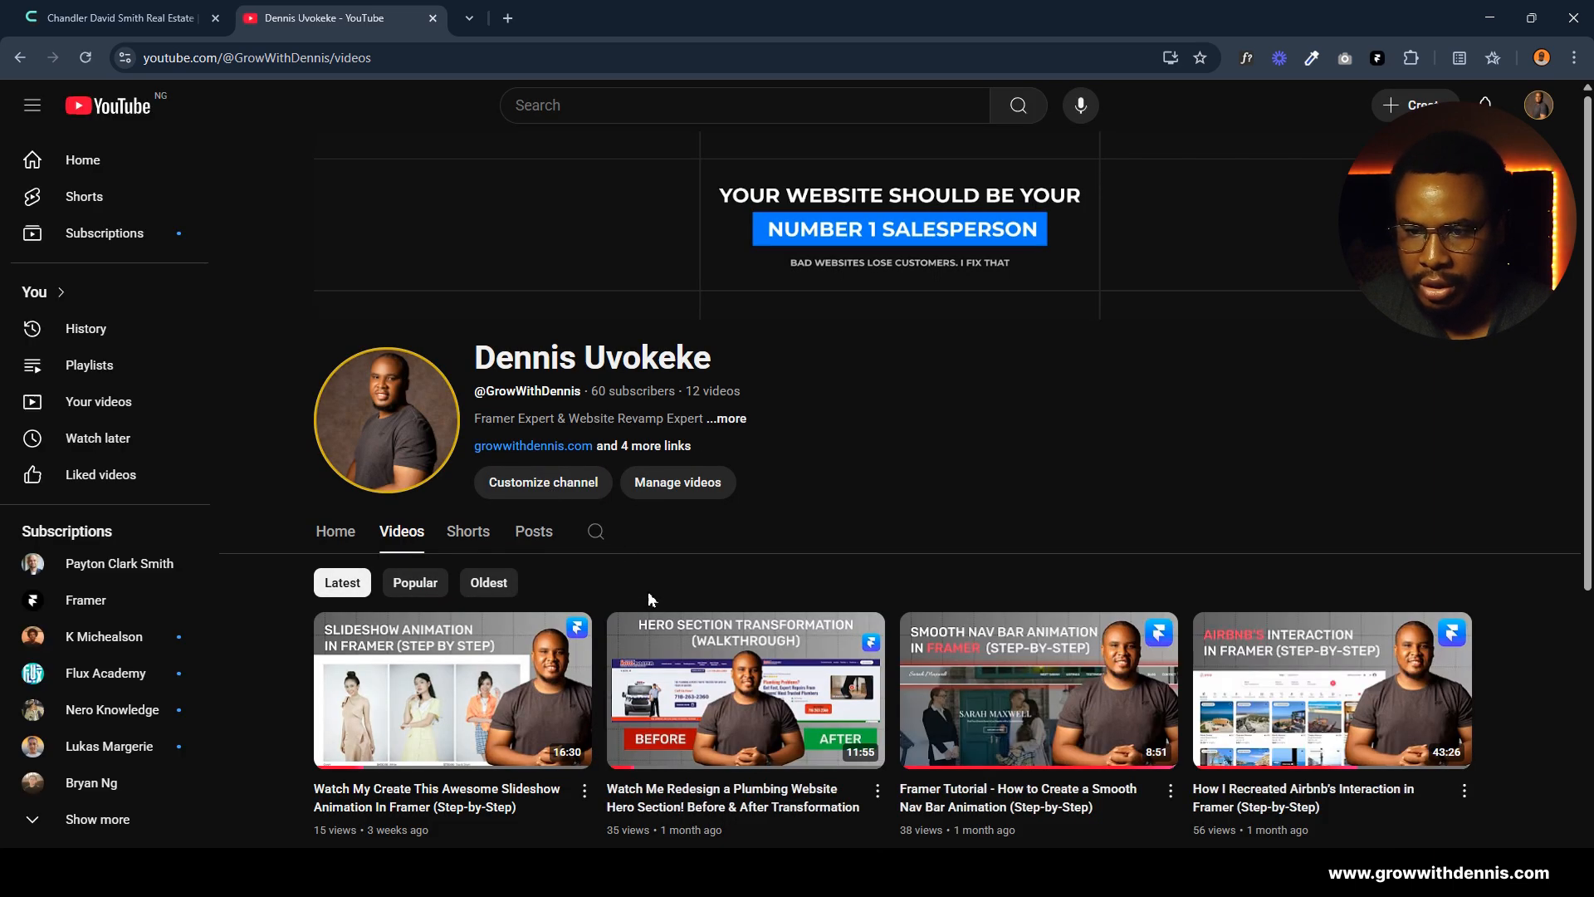
Step: Copy the slideshow animation video's share link and, in Framer, set it as the YouTube component's video
{"action": "left_click", "coordinate": [585, 793]}
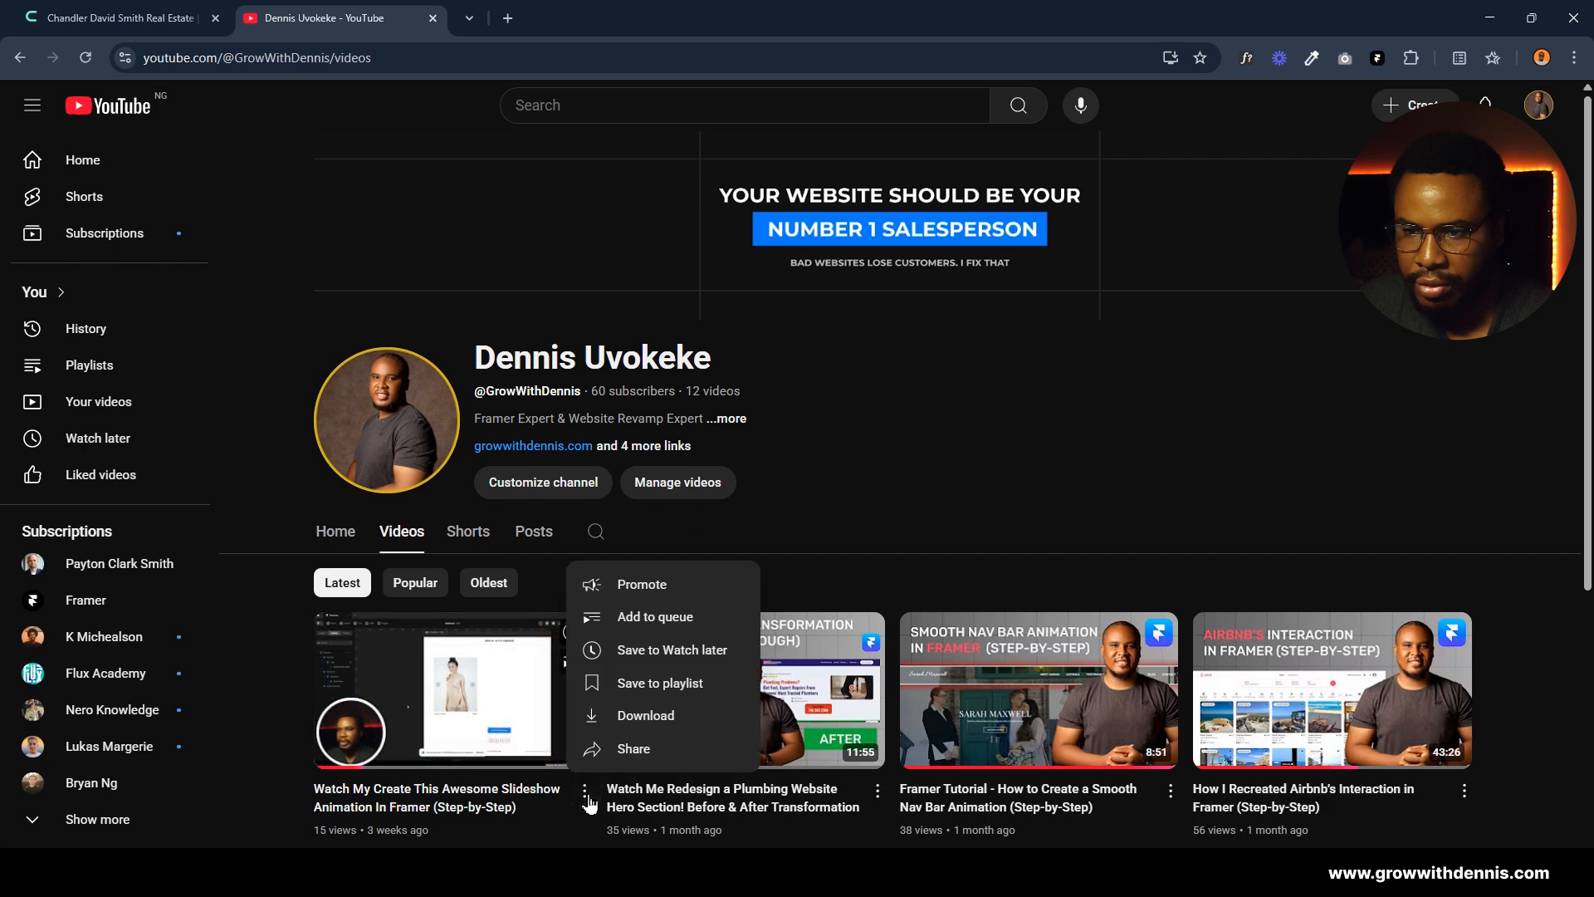
{"action": "left_click", "coordinate": [602, 744]}
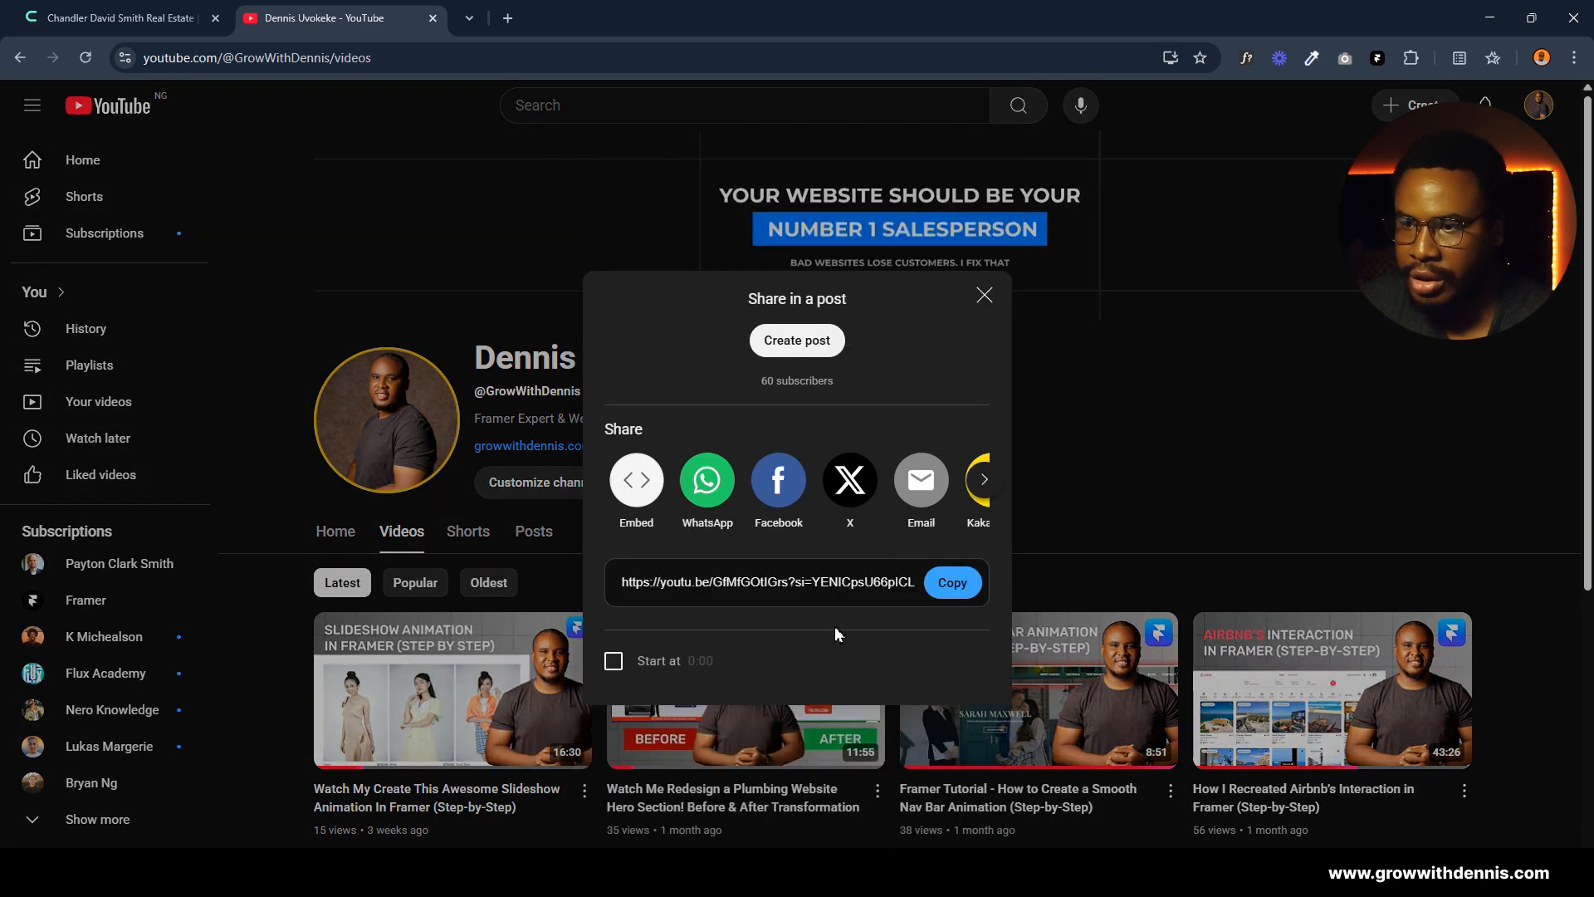
{"action": "left_click", "coordinate": [952, 582]}
{"action": "left_click", "coordinate": [1114, 498]}
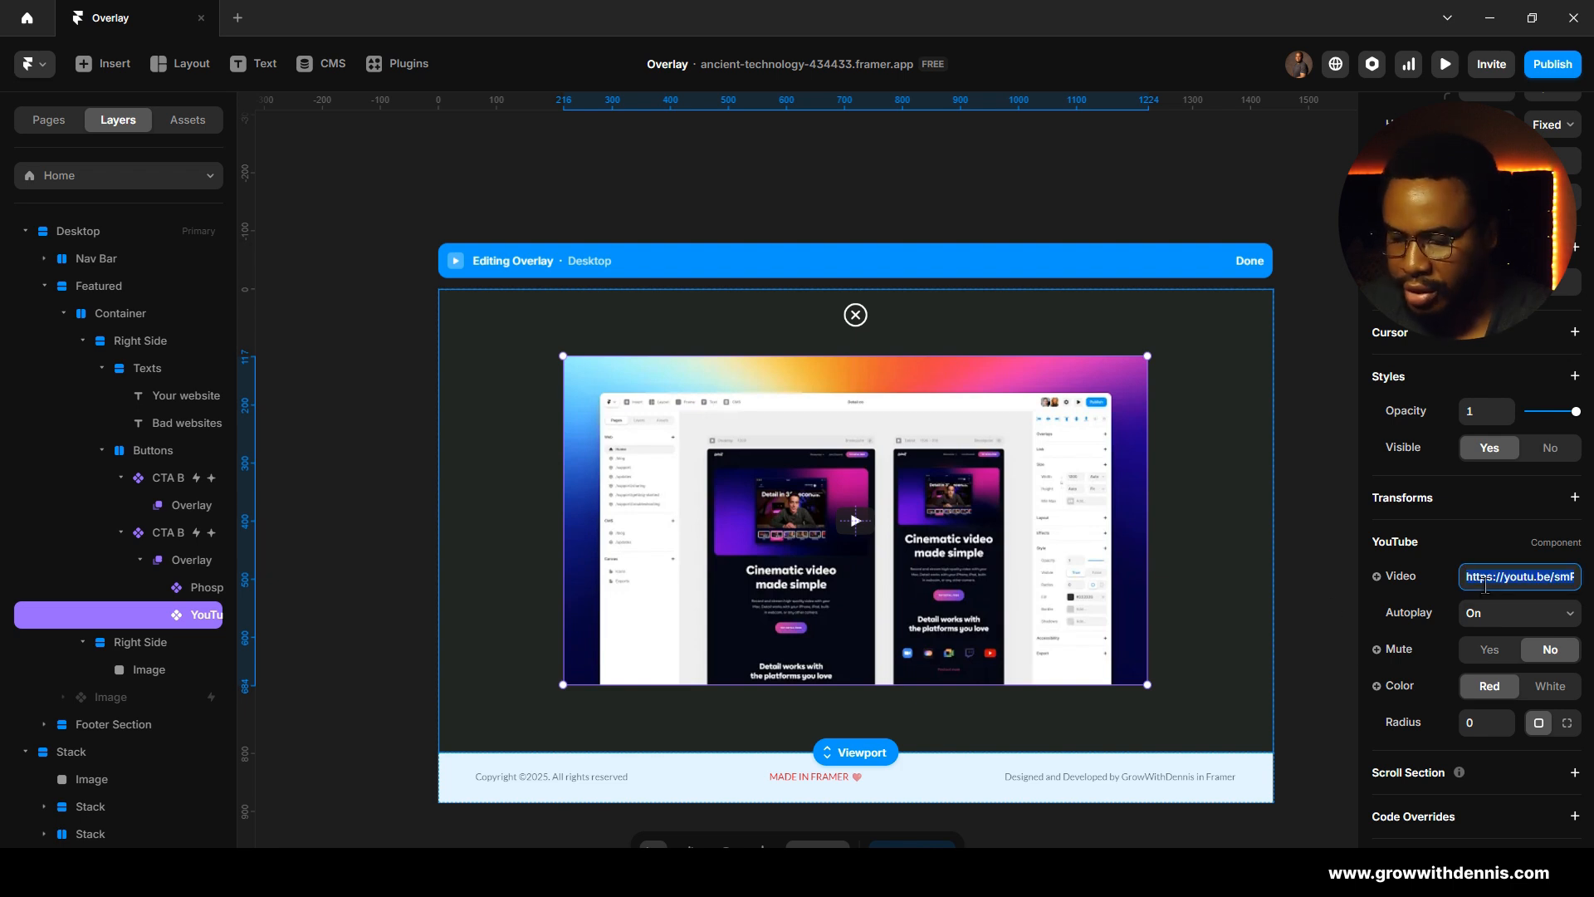
{"action": "key", "text": "ctrl+v"}
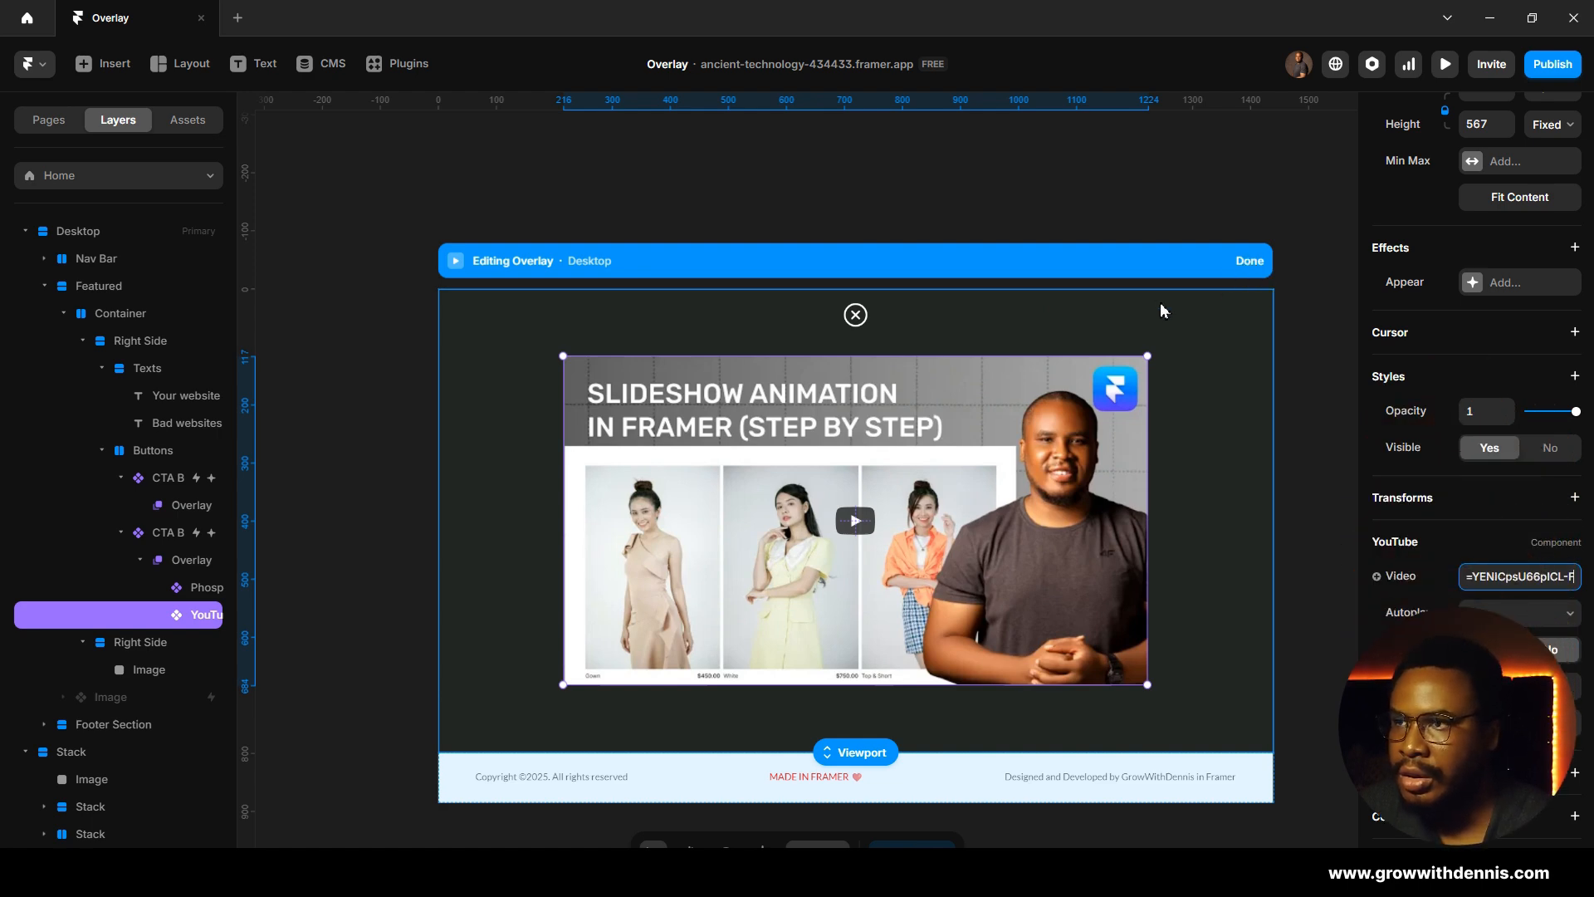
Step: Set the demo overlay's Dismissible to No and give its Xcircle icon a Close Overlay interaction on click
{"action": "left_click", "coordinate": [1208, 395]}
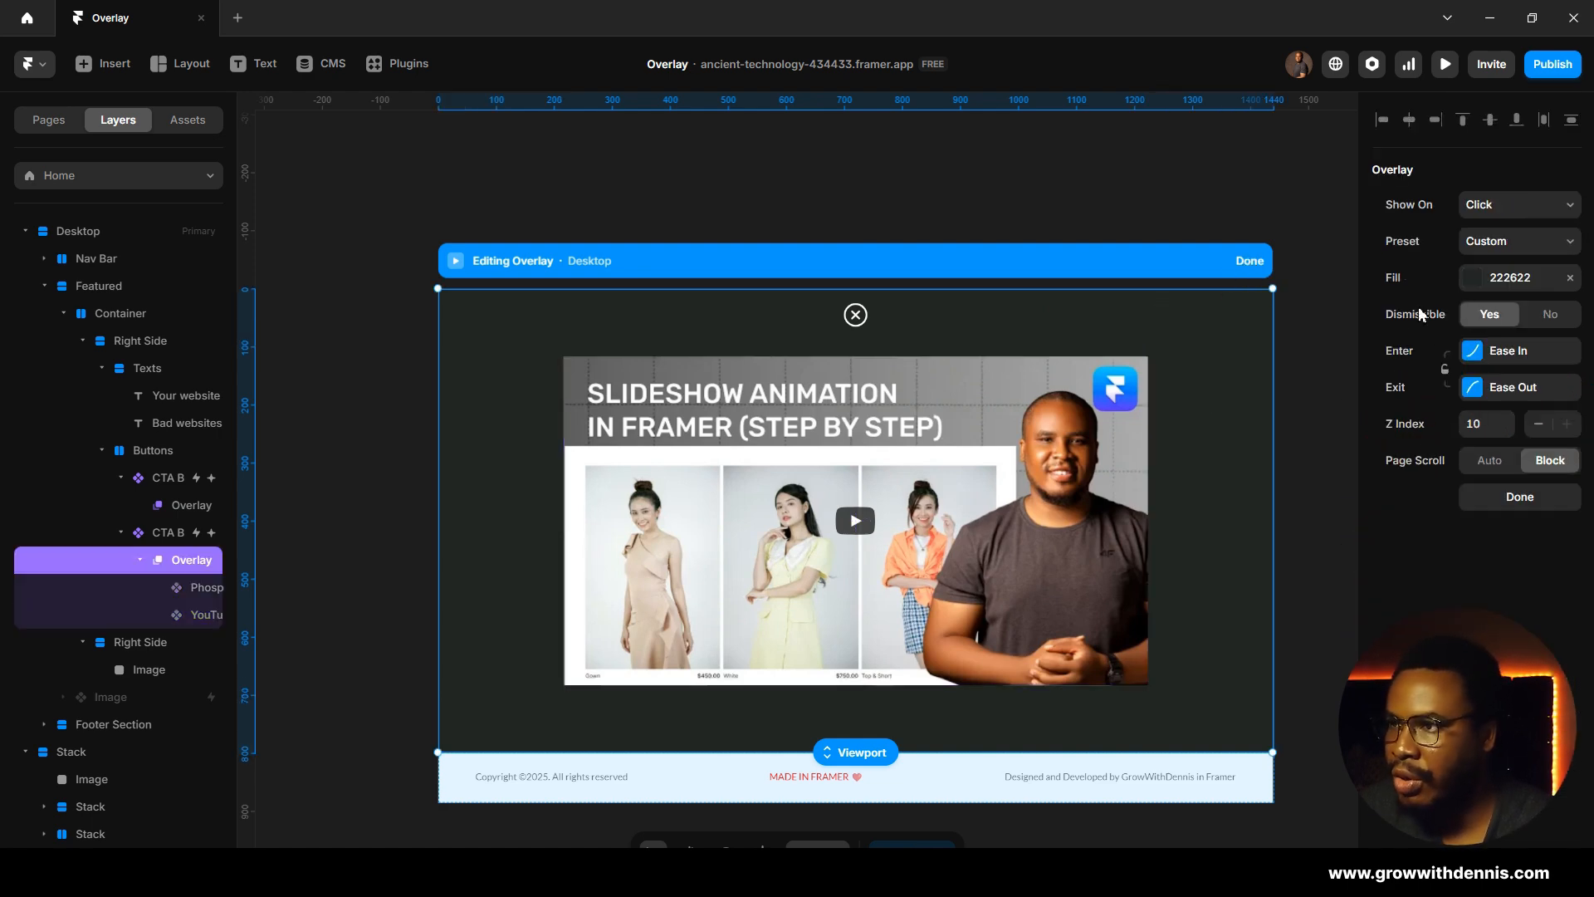
{"action": "left_click", "coordinate": [1549, 317]}
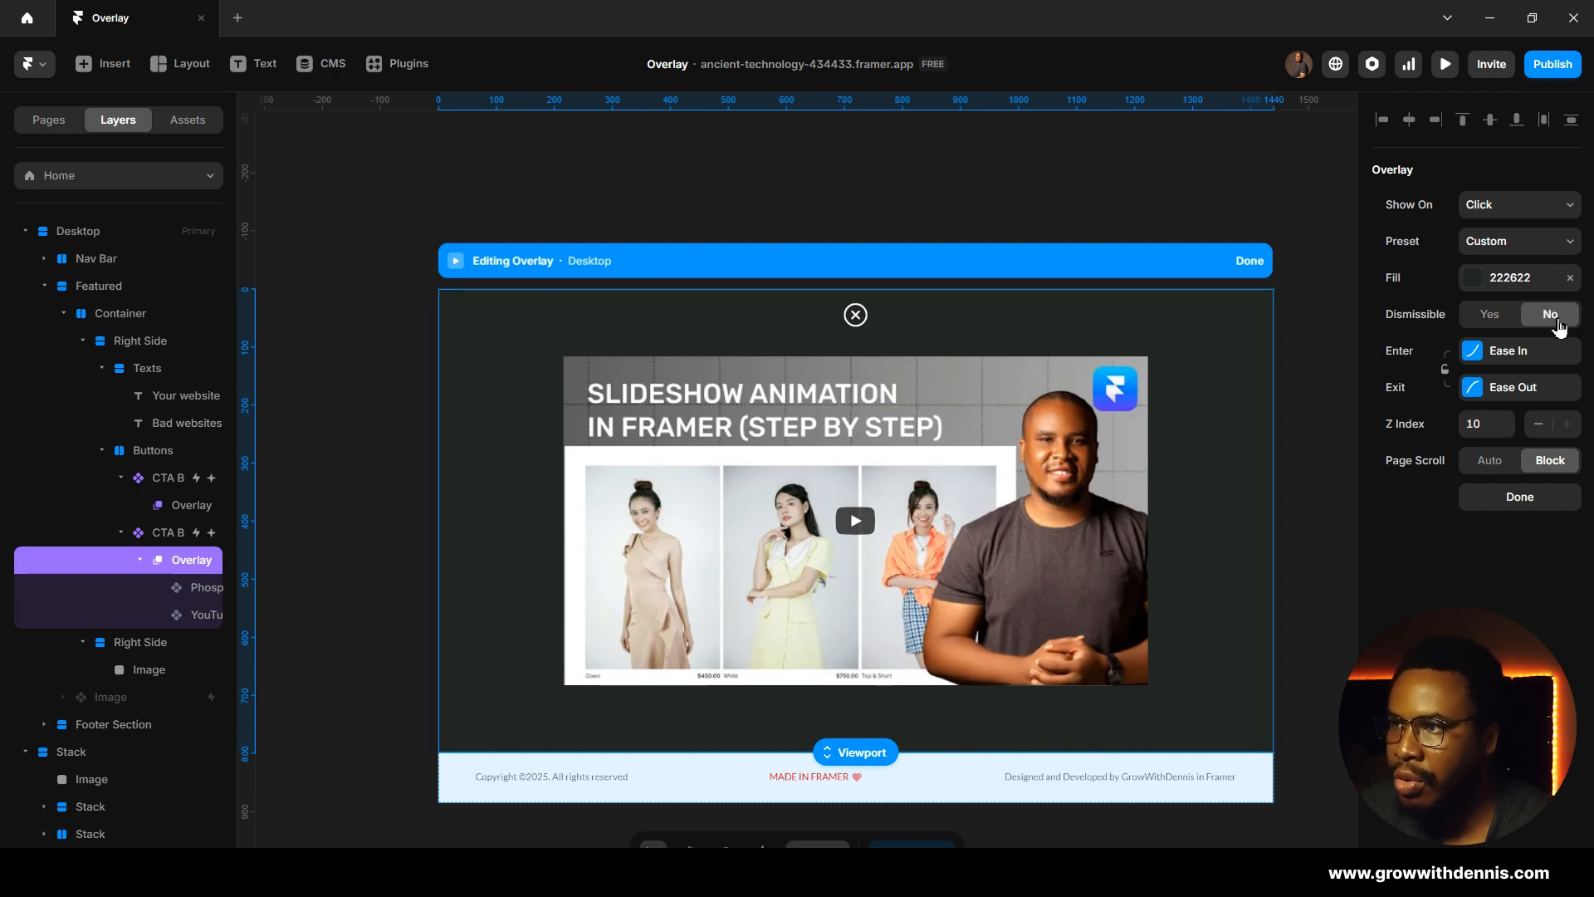
{"action": "left_click", "coordinate": [855, 315]}
{"action": "left_click", "coordinate": [1575, 170]}
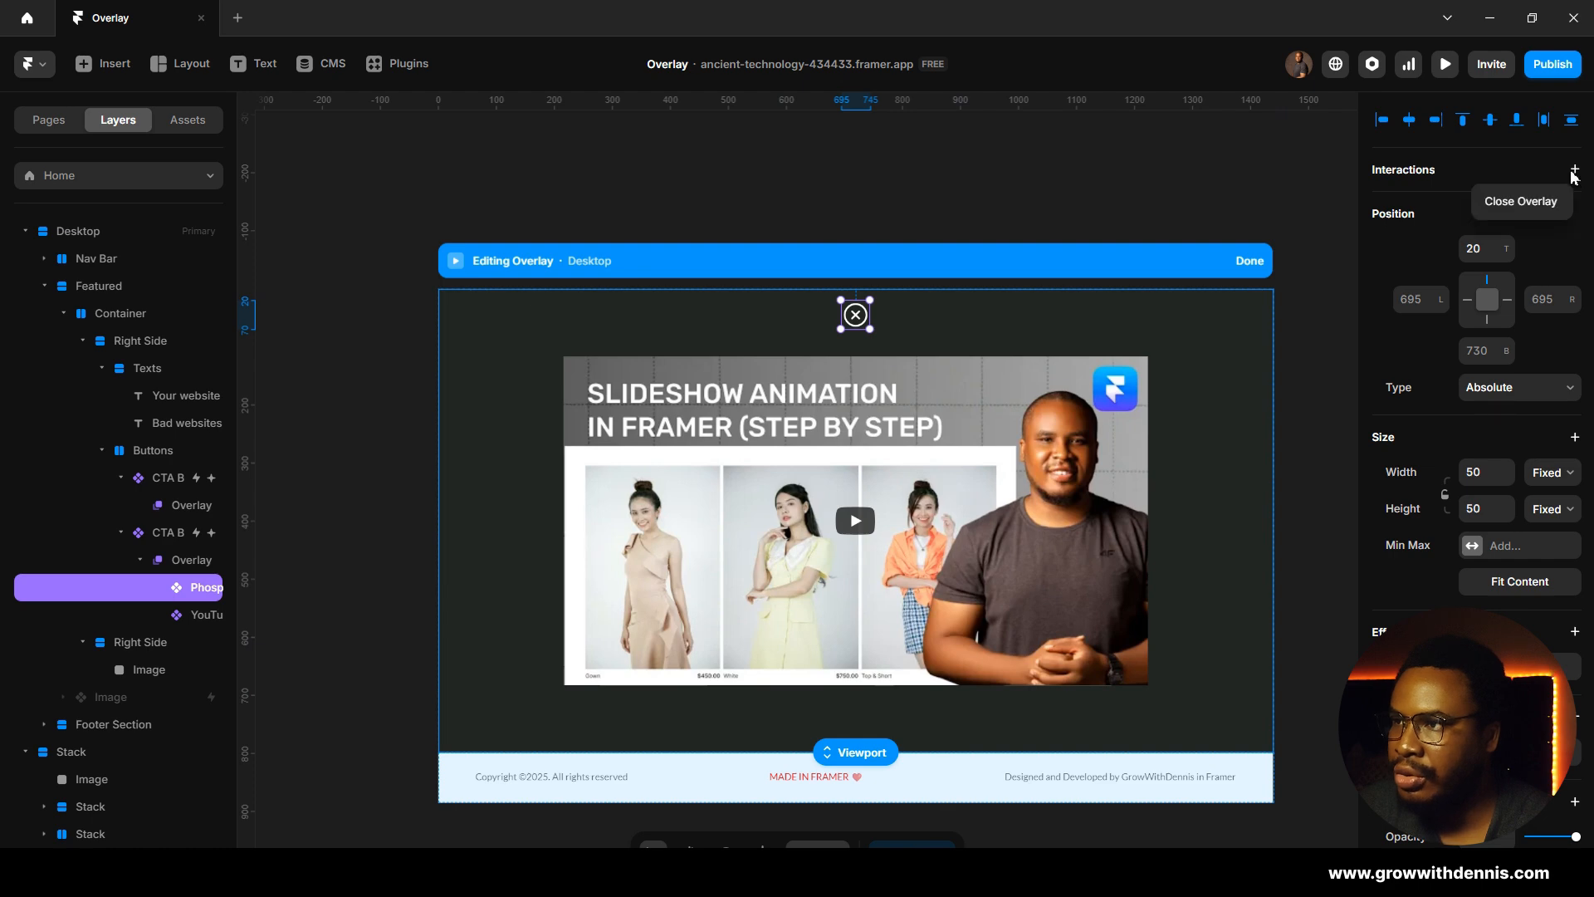
{"action": "left_click", "coordinate": [1521, 201]}
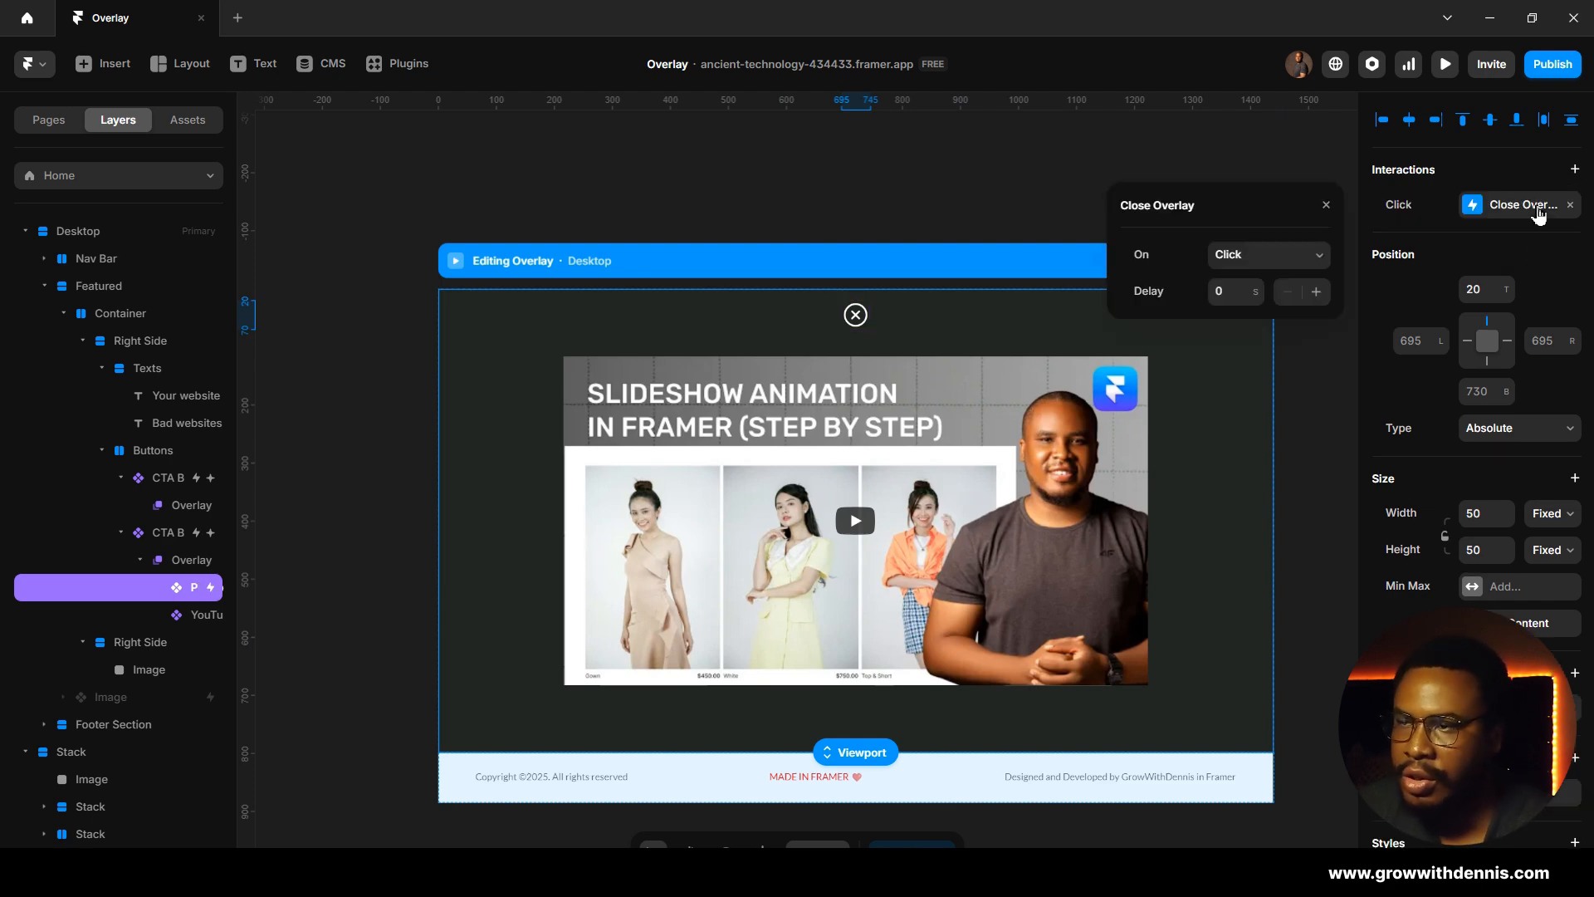
{"action": "left_click", "coordinate": [1206, 476]}
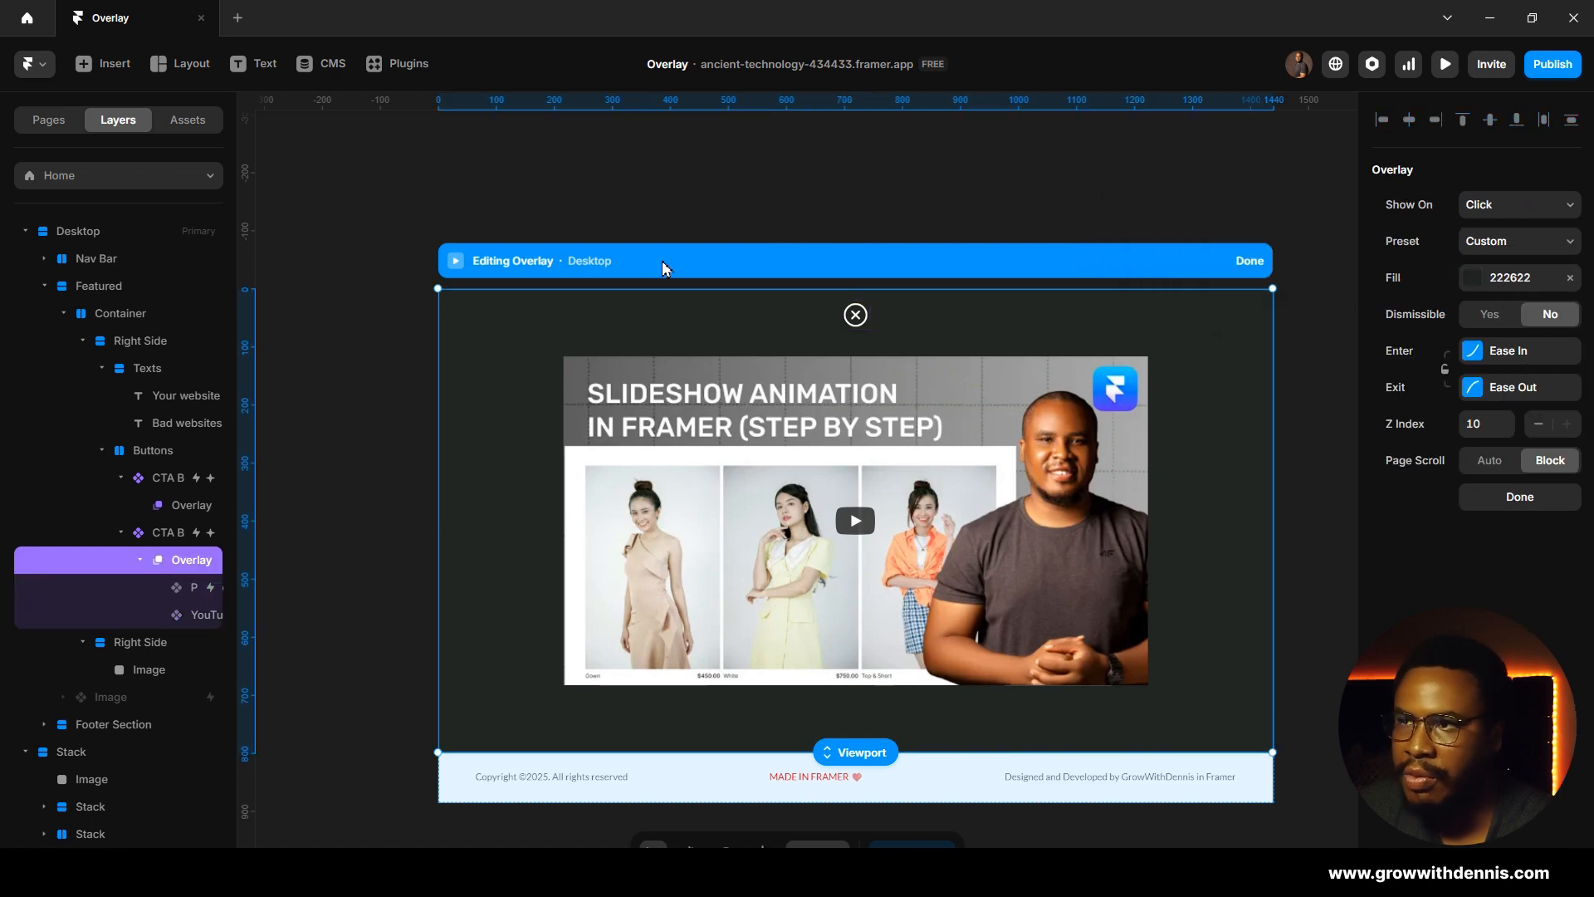
{"action": "left_click", "coordinate": [1250, 262]}
Step: Preview the See App Demo popup at a width of 1696, pause its video and close it with the X icon
{"action": "left_click", "coordinate": [453, 261]}
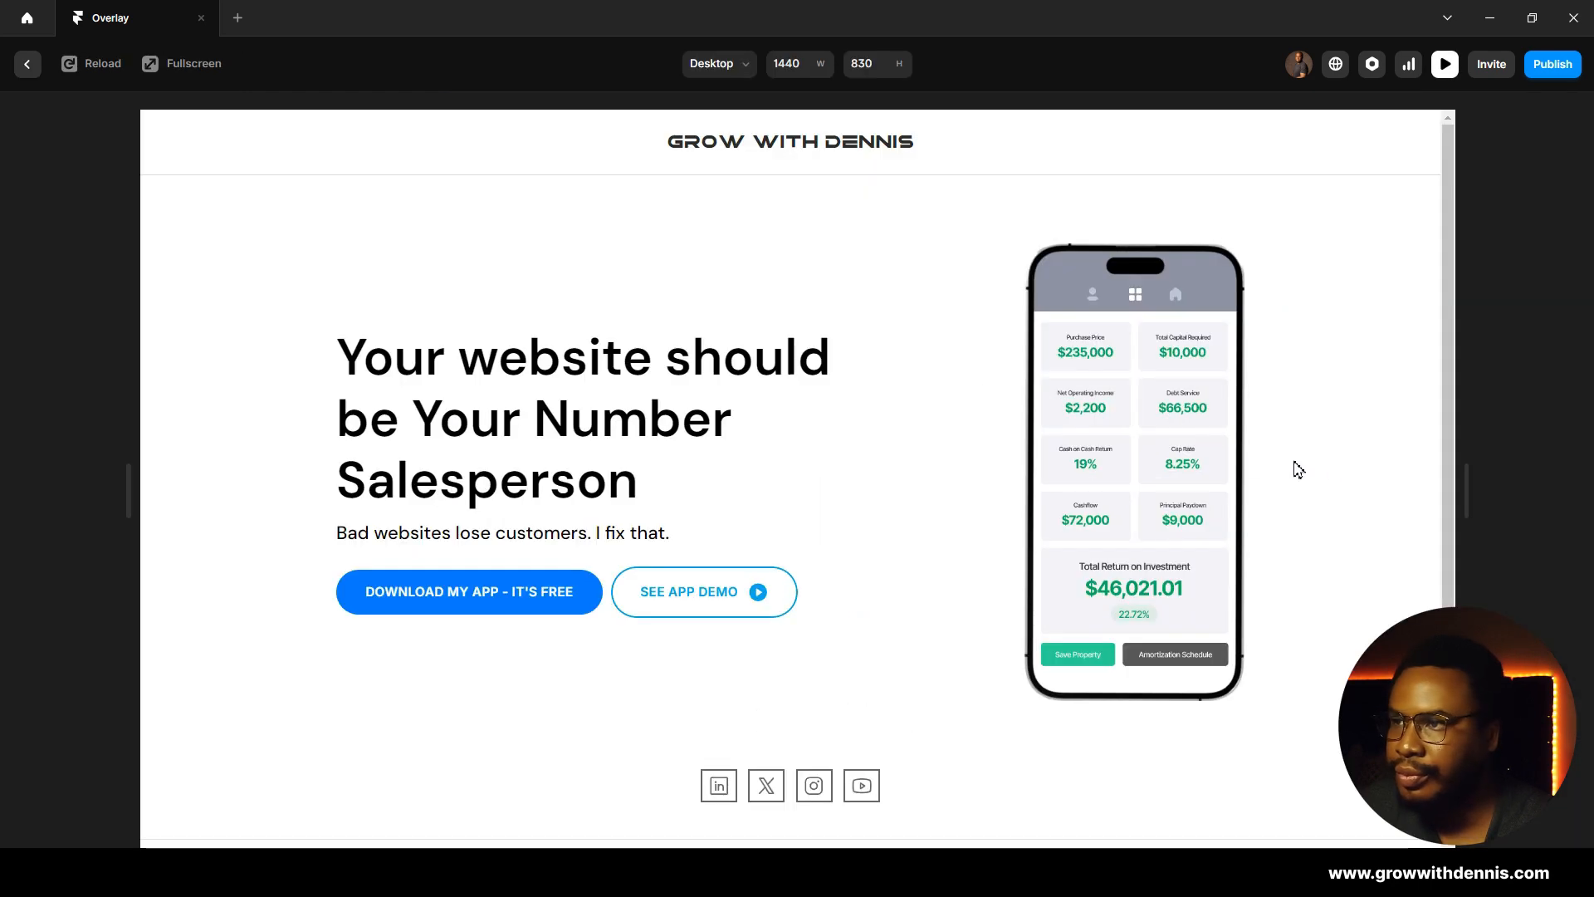
{"action": "left_click_drag", "start_coordinate": [1467, 490], "coordinate": [1583, 490]}
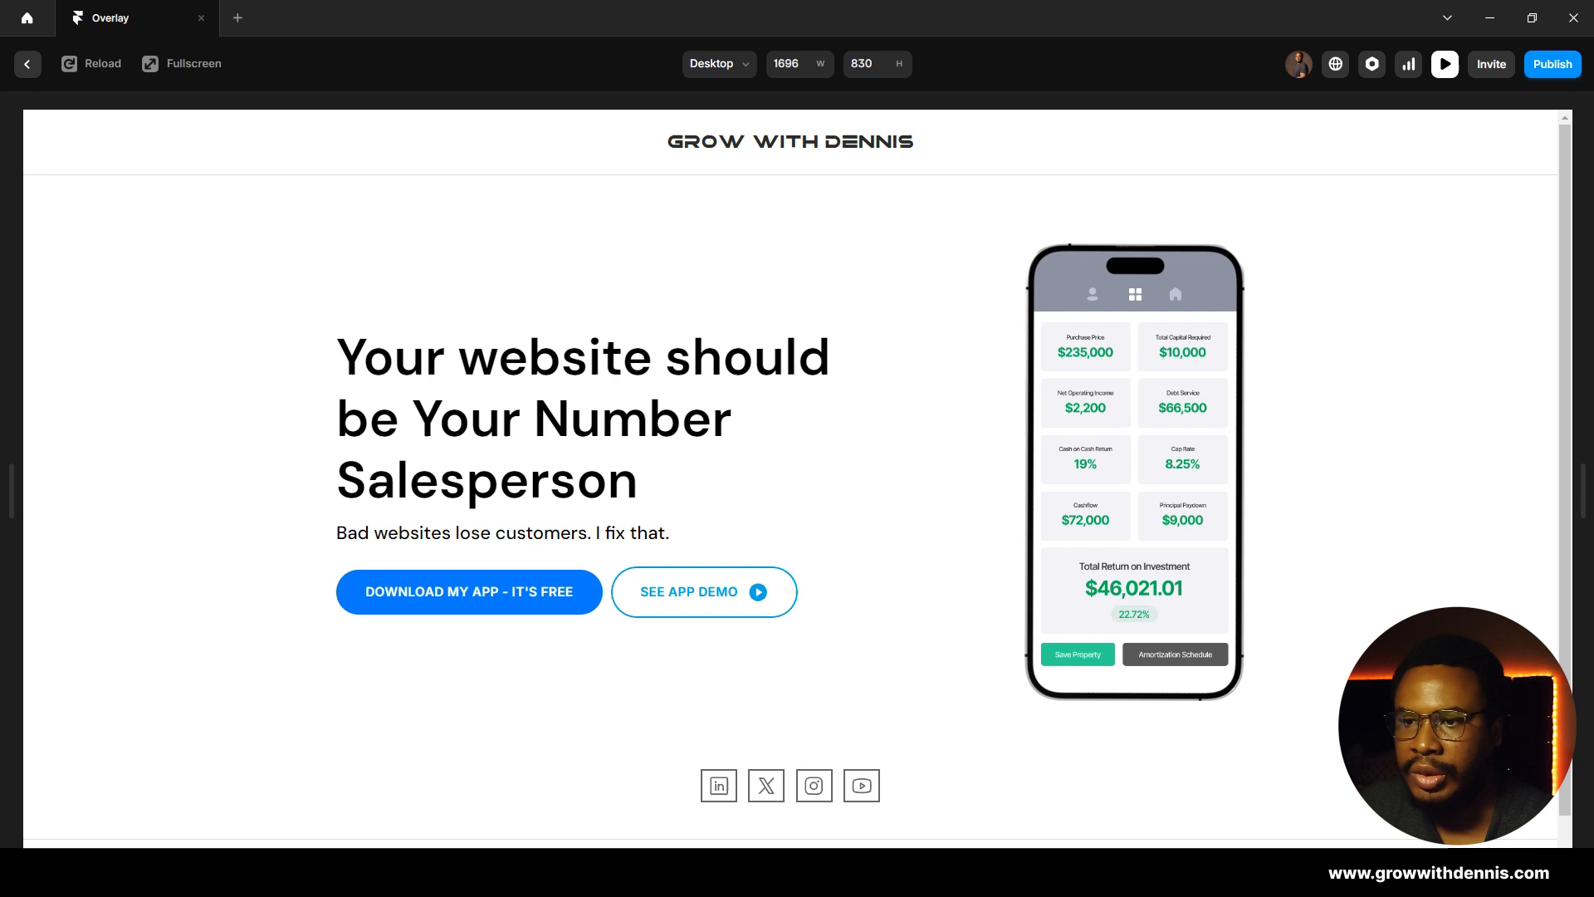
{"action": "left_click", "coordinate": [724, 598]}
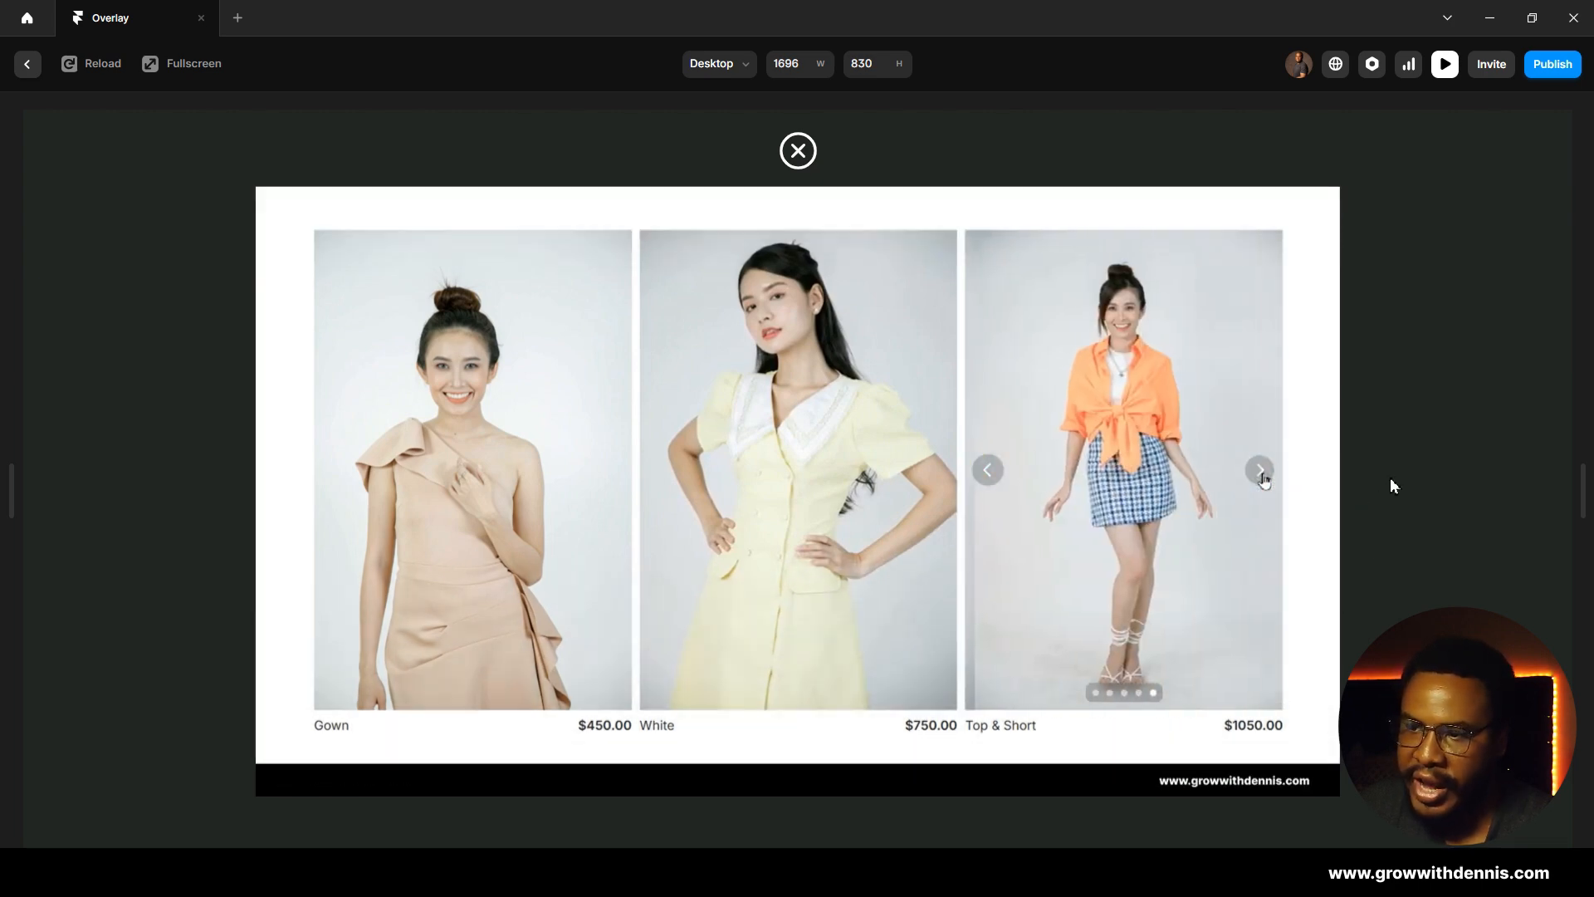
{"action": "left_click", "coordinate": [295, 789]}
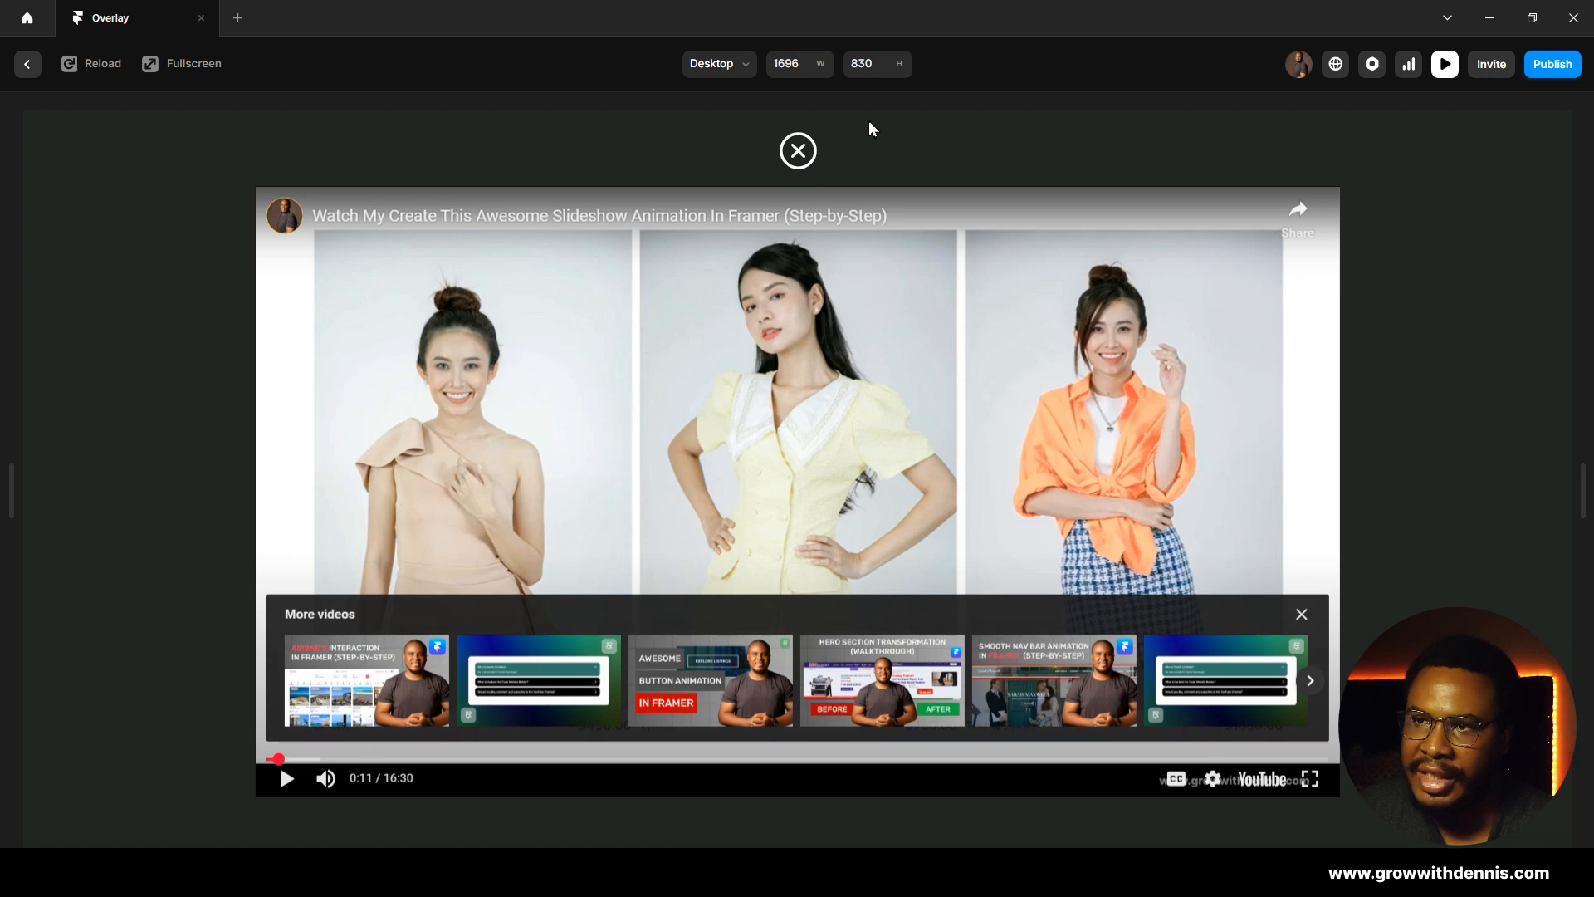
{"action": "left_click", "coordinate": [799, 152]}
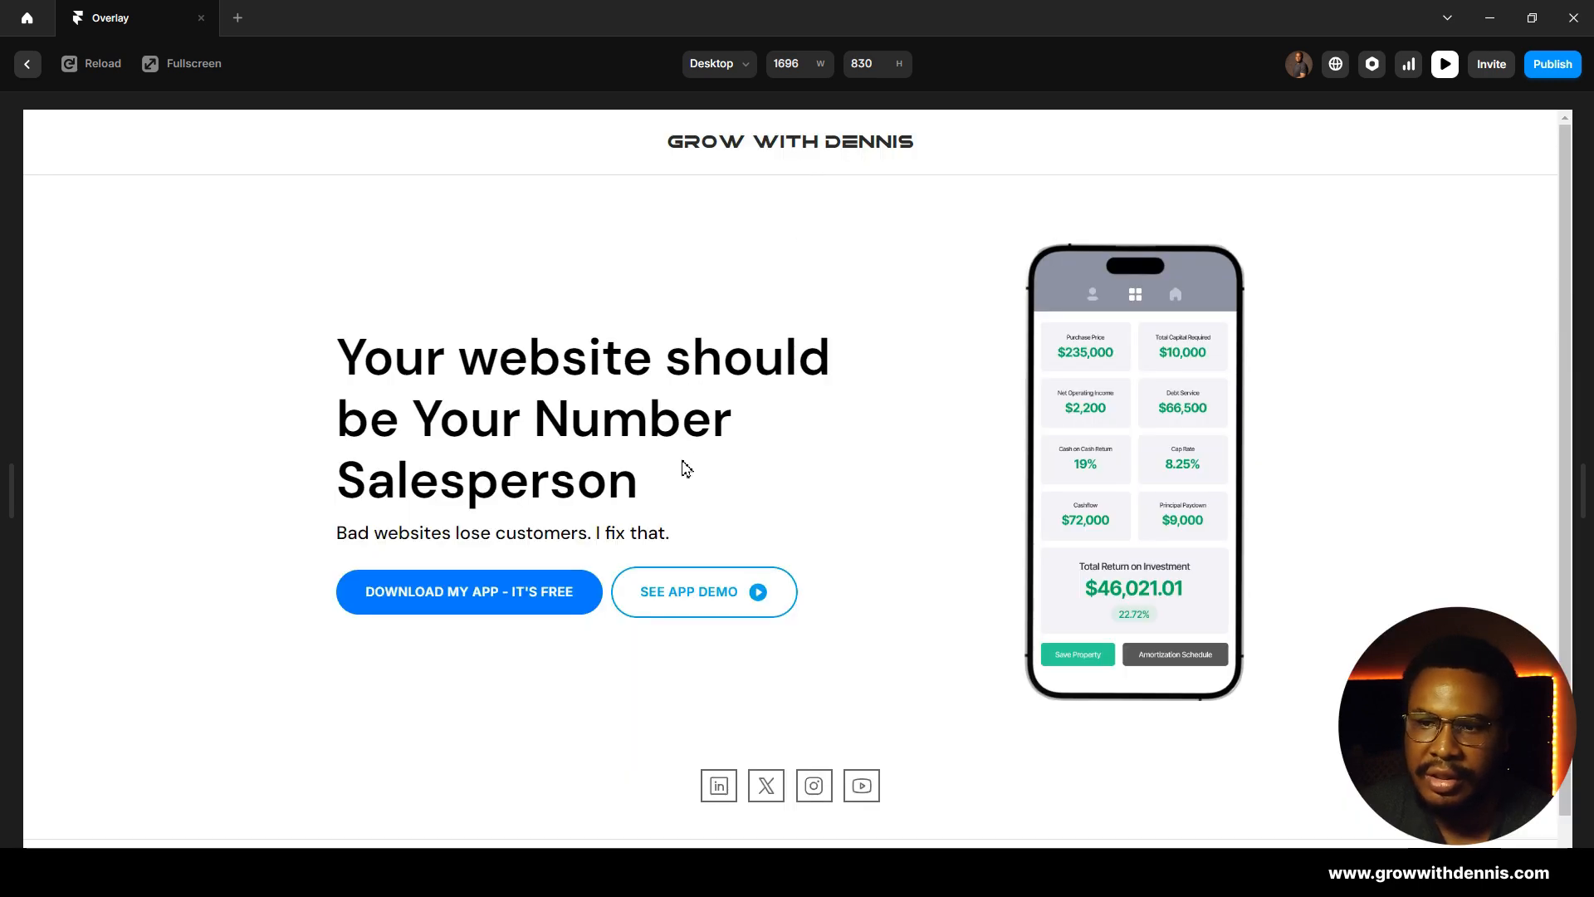
Step: Test the download popup and the See App Demo popup in the preview, closing each with its X icon
{"action": "left_click", "coordinate": [530, 606]}
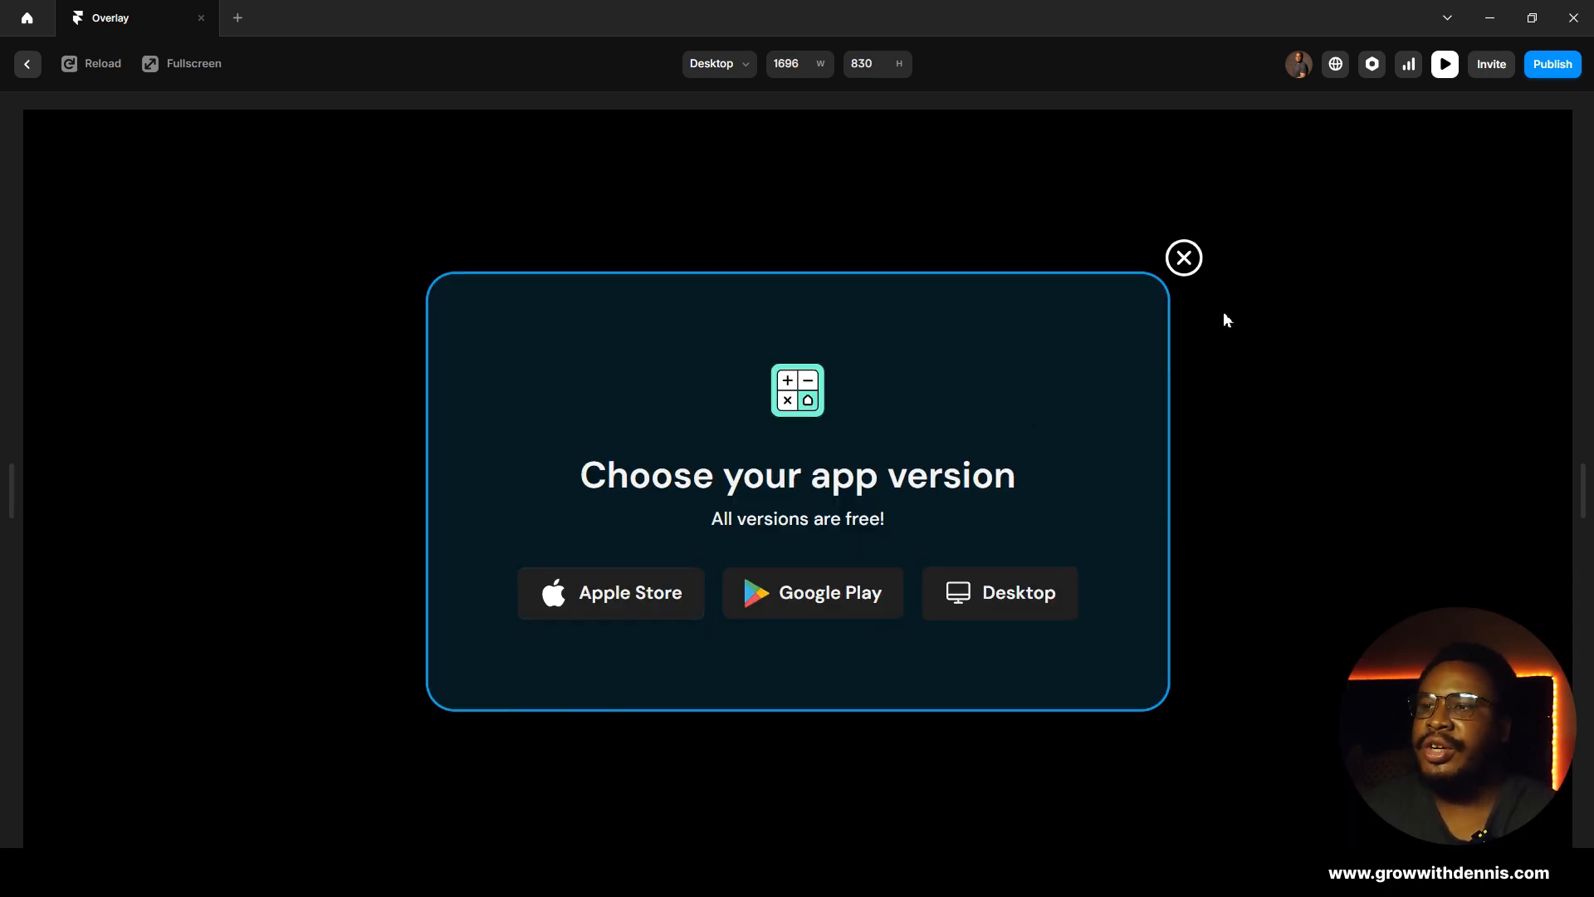
{"action": "left_click", "coordinate": [1186, 259]}
{"action": "left_click", "coordinate": [732, 598]}
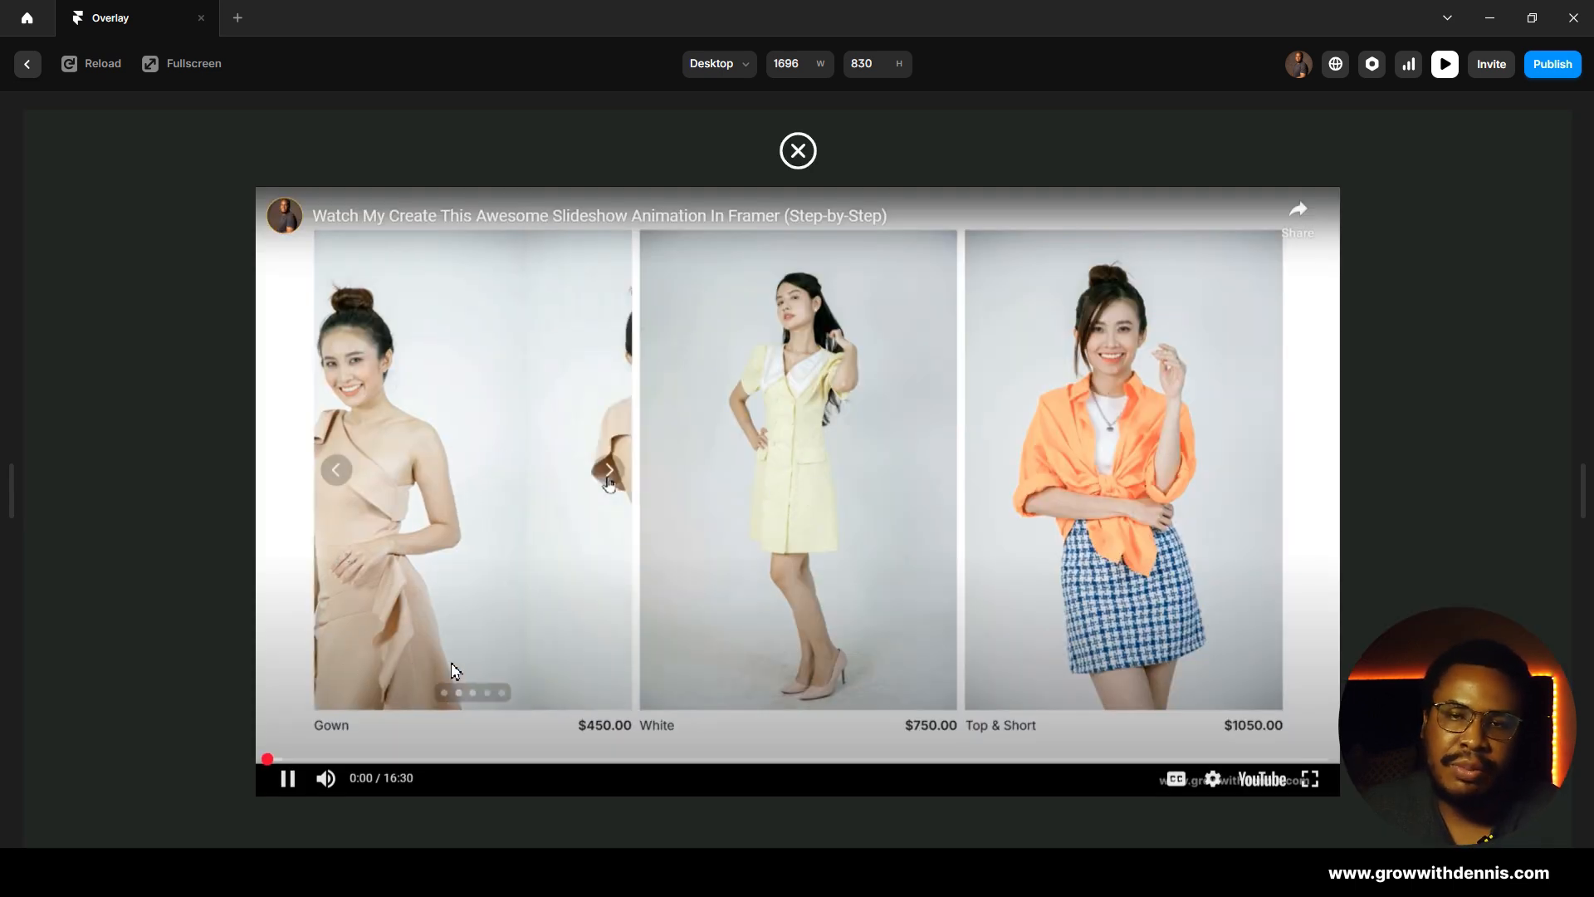
{"action": "left_click", "coordinate": [798, 150]}
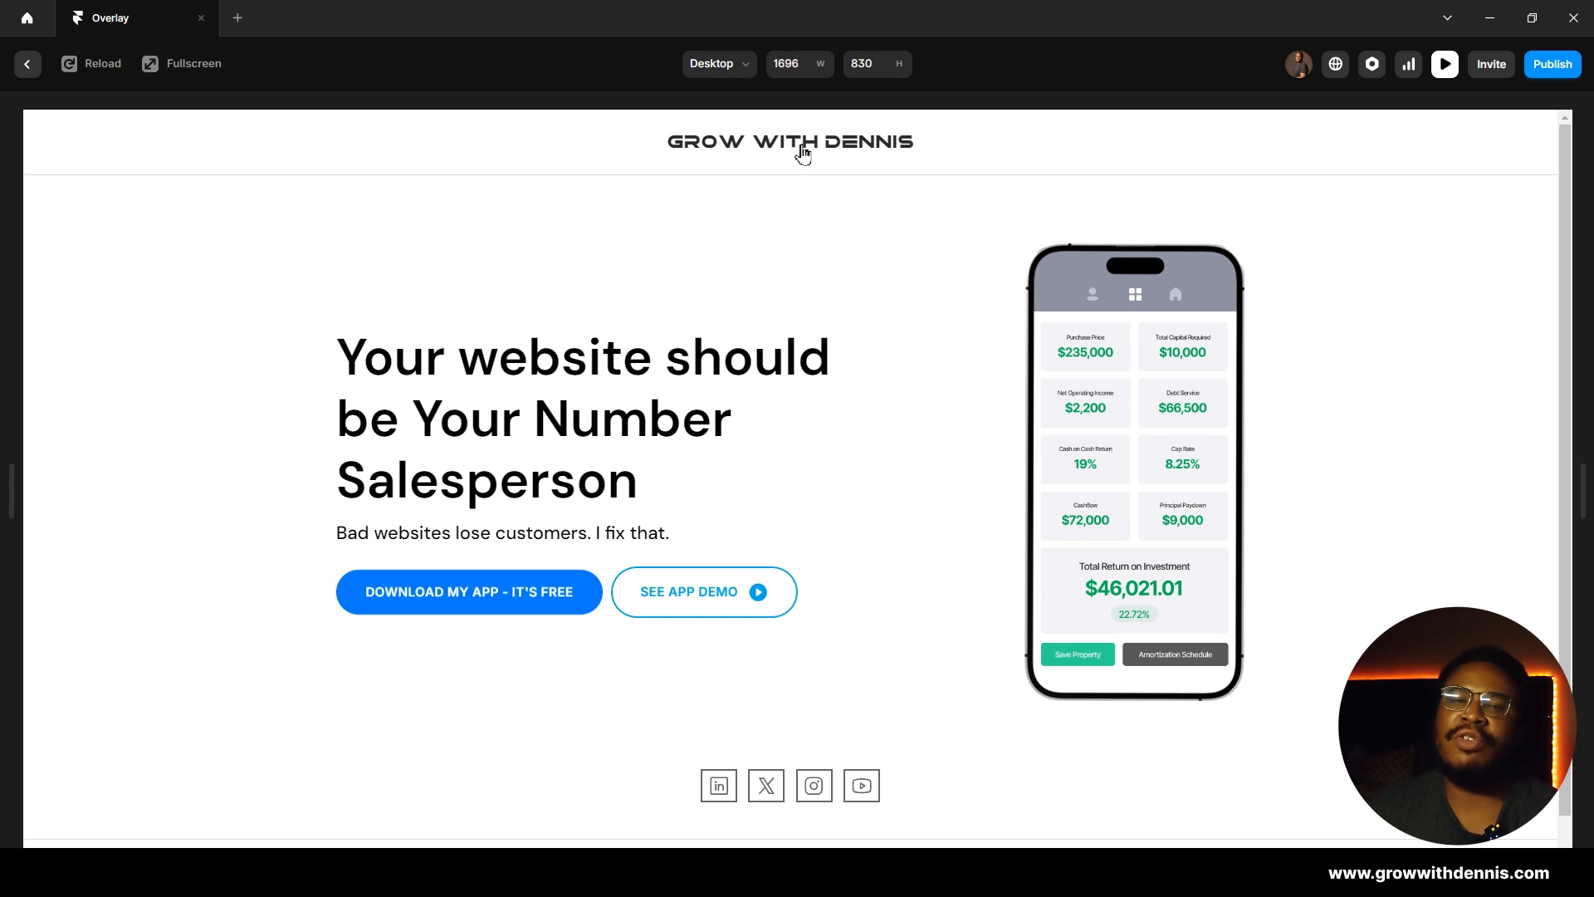